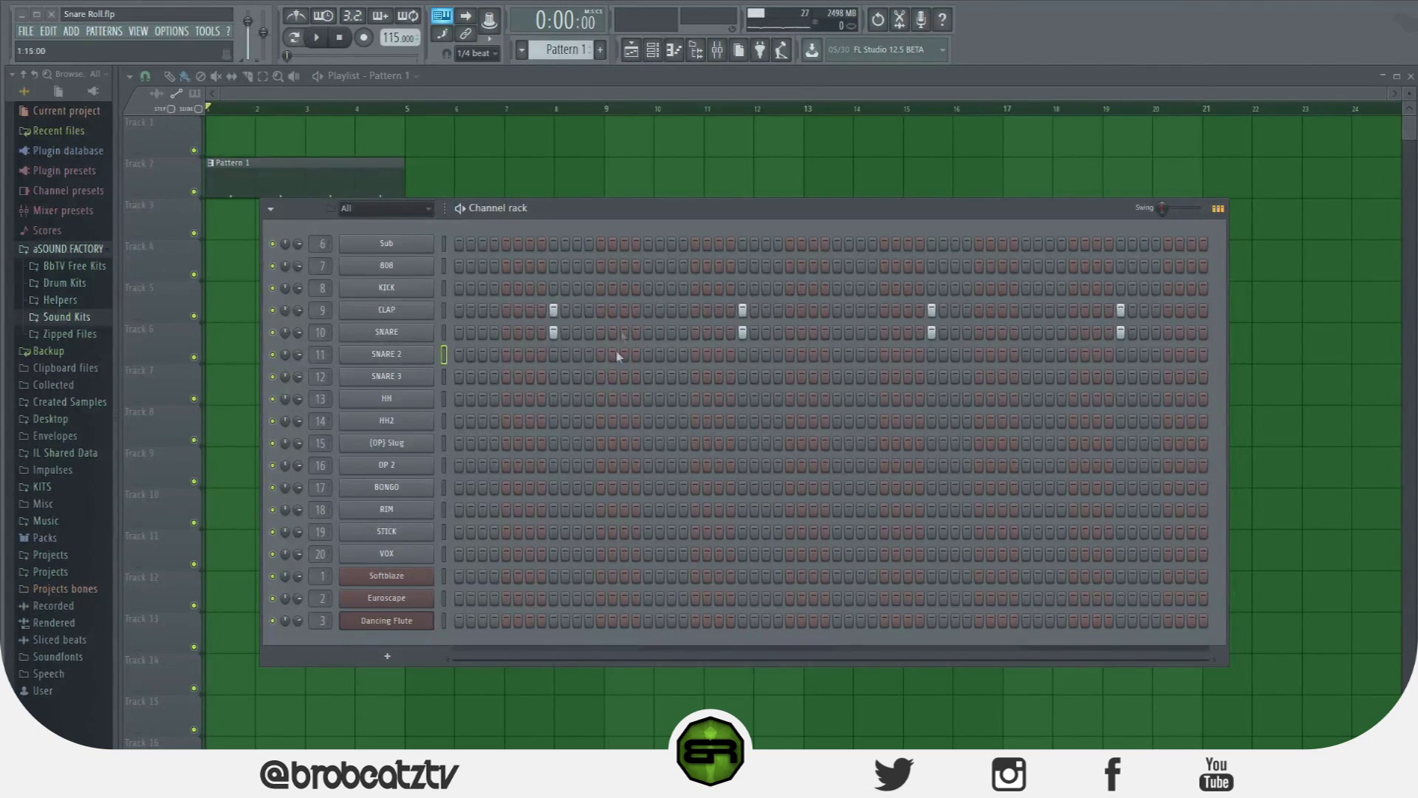
Open the SNARE 2 channel in the piano roll with all four bars in view.
right_click(418, 354)
click(461, 361)
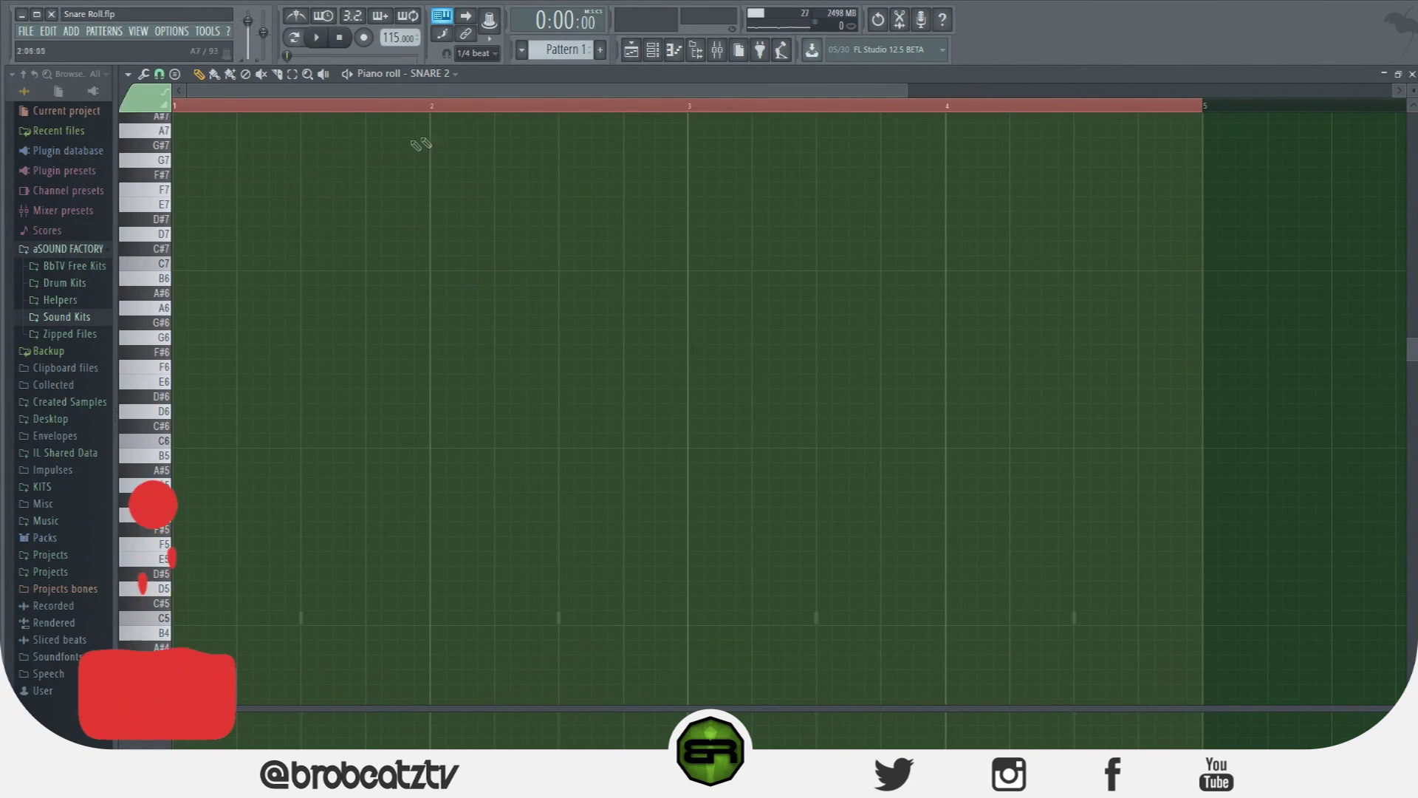
scroll(364, 110, up, 1)
drag(685, 91, 670, 94)
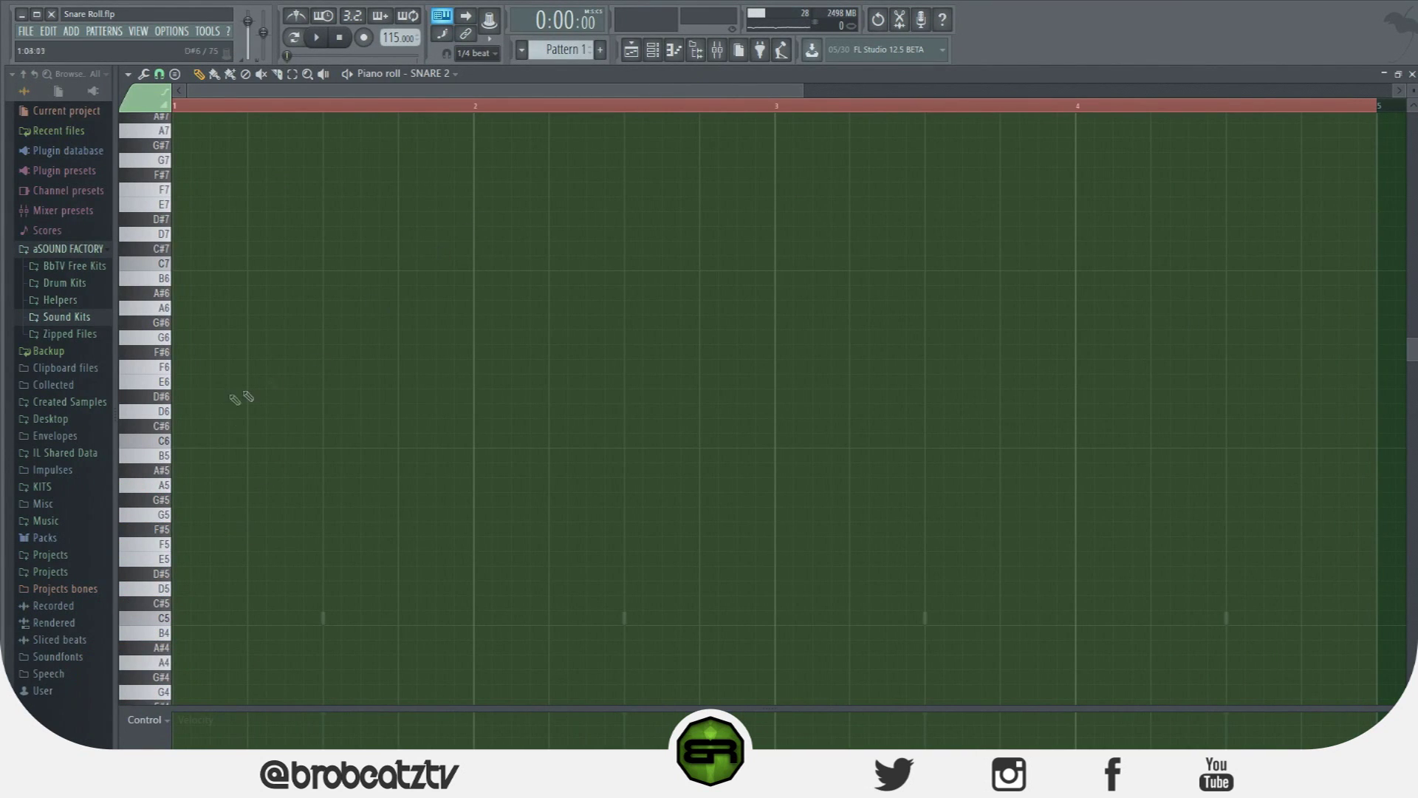
Check the SNARE 2 channel in the channel rack and audition its sample at several pitches in the piano roll.
click(652, 50)
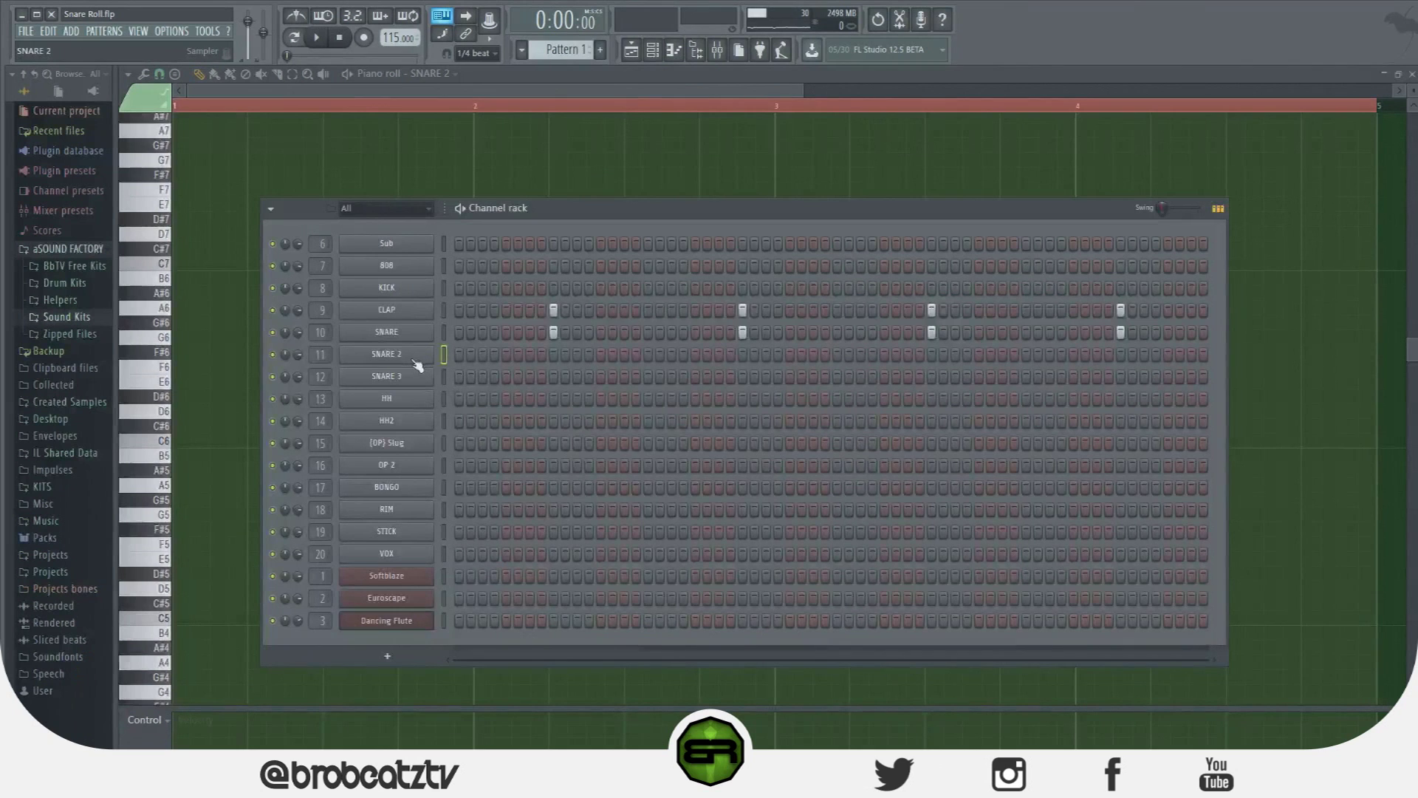
click(159, 398)
scroll(167, 450, down, 4)
click(162, 532)
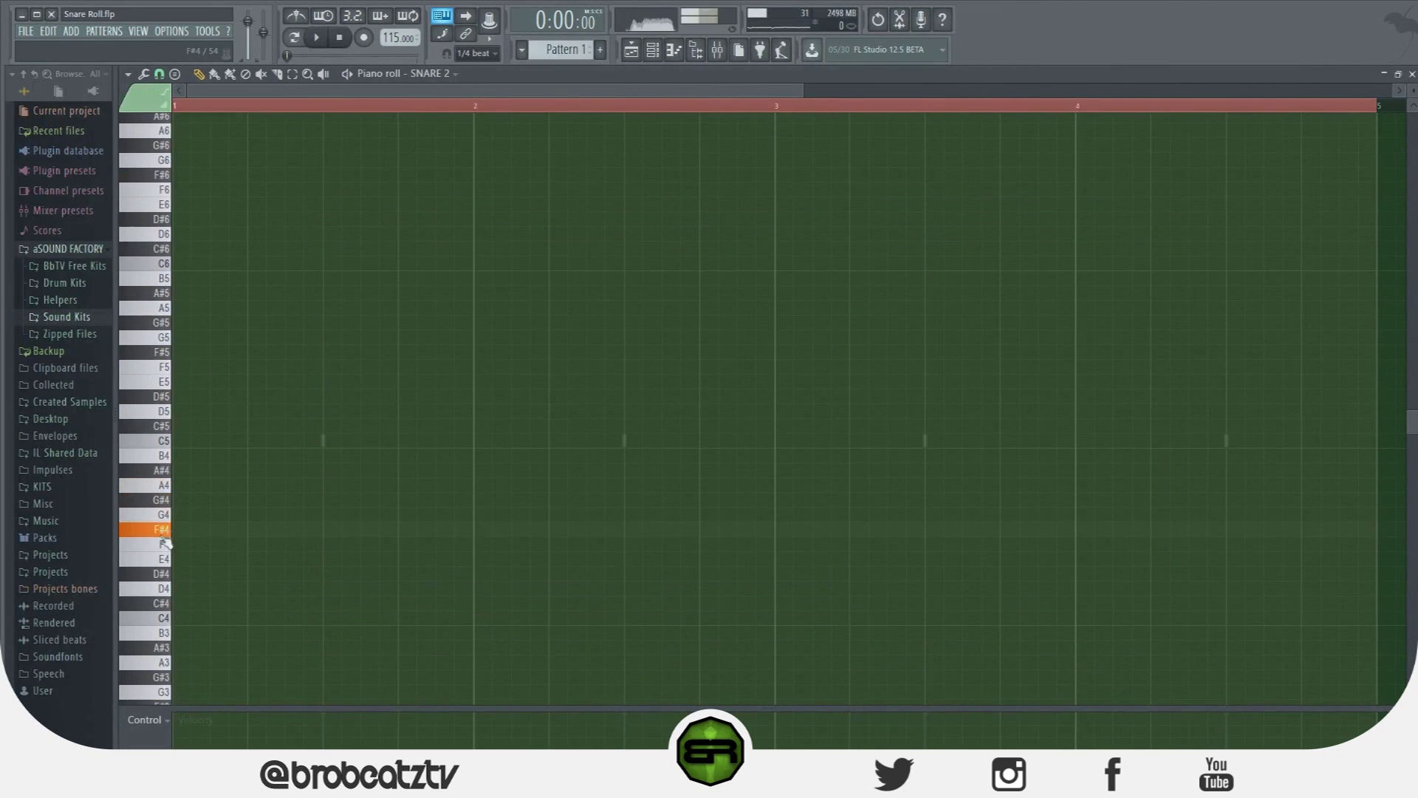
click(160, 457)
click(158, 430)
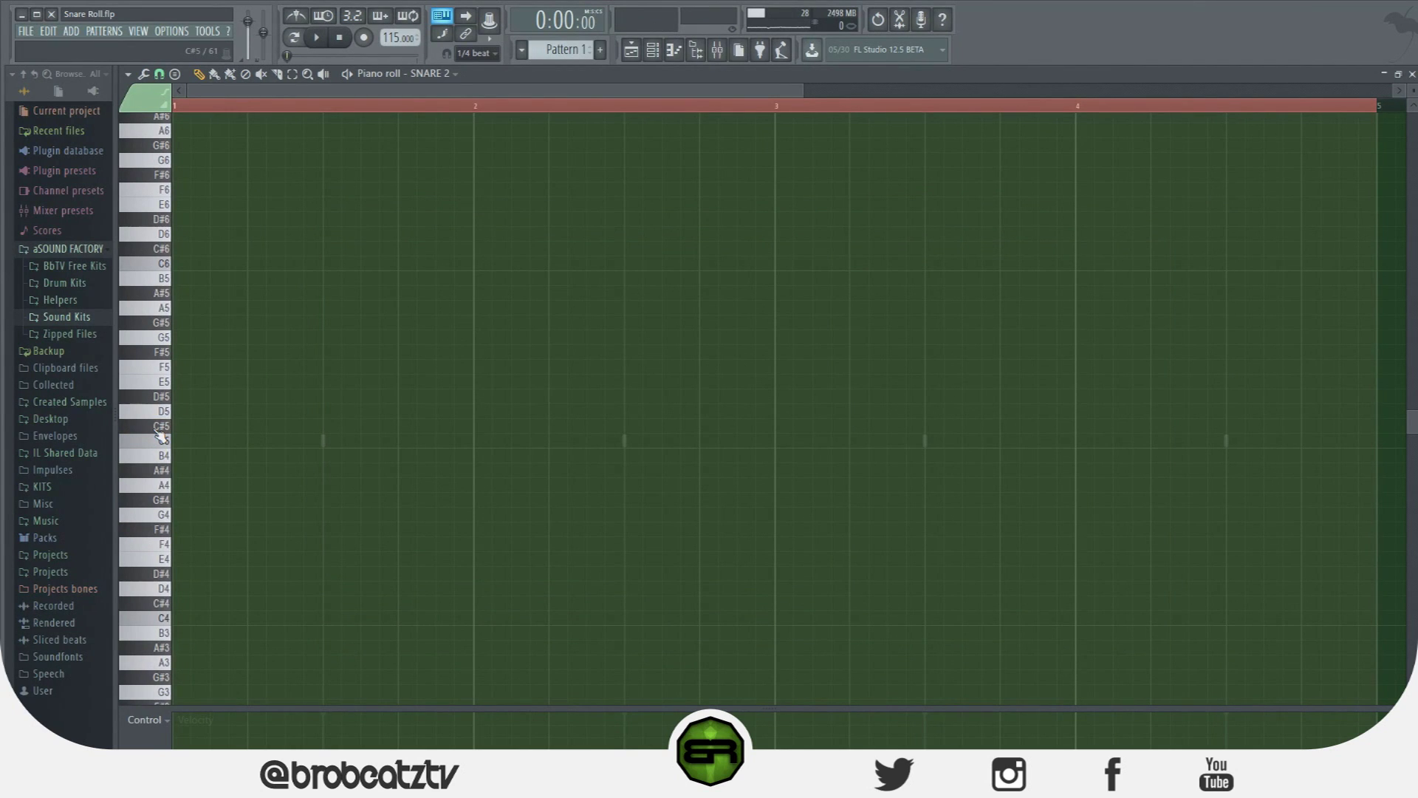
click(157, 430)
click(156, 472)
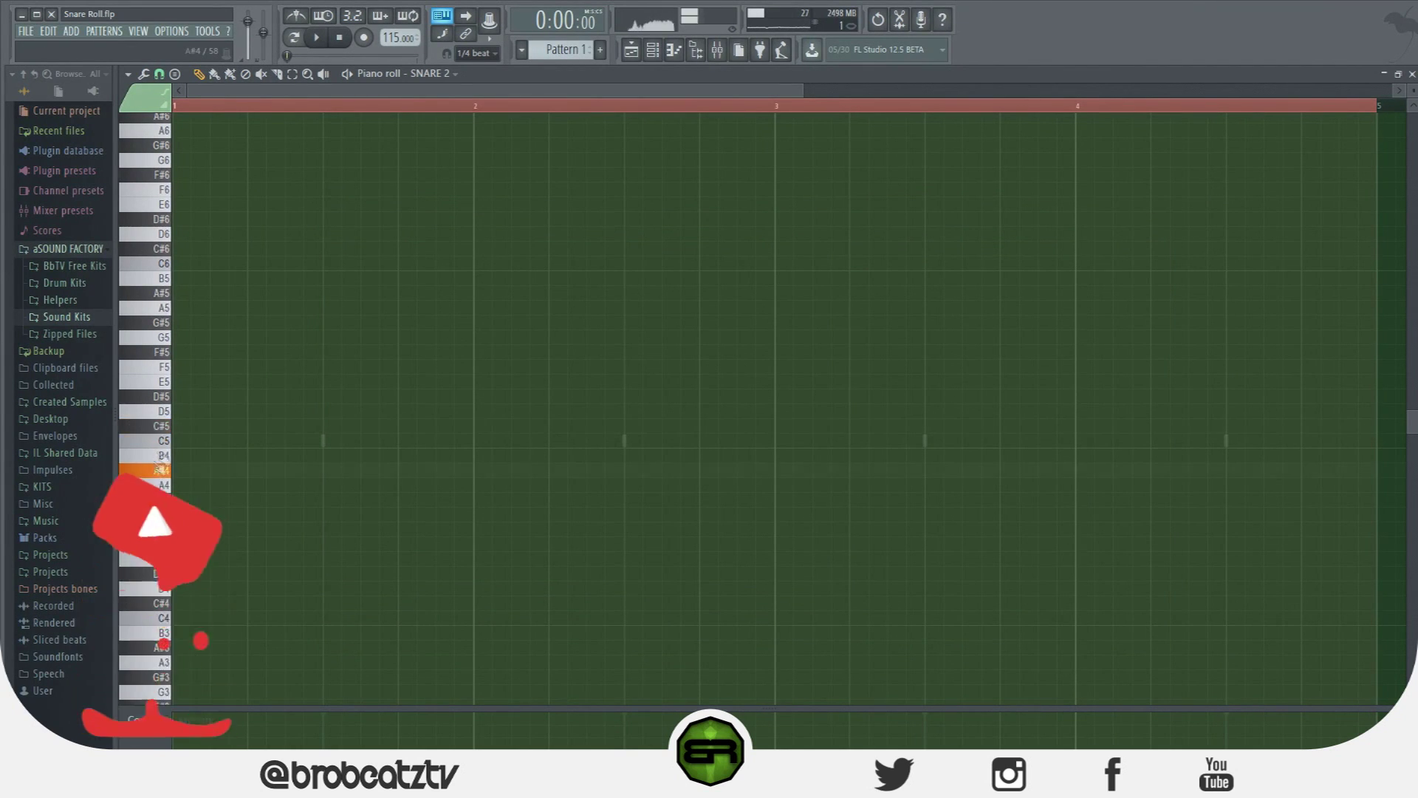
Set the piano roll's snap to grid to 1/2 beat.
click(159, 75)
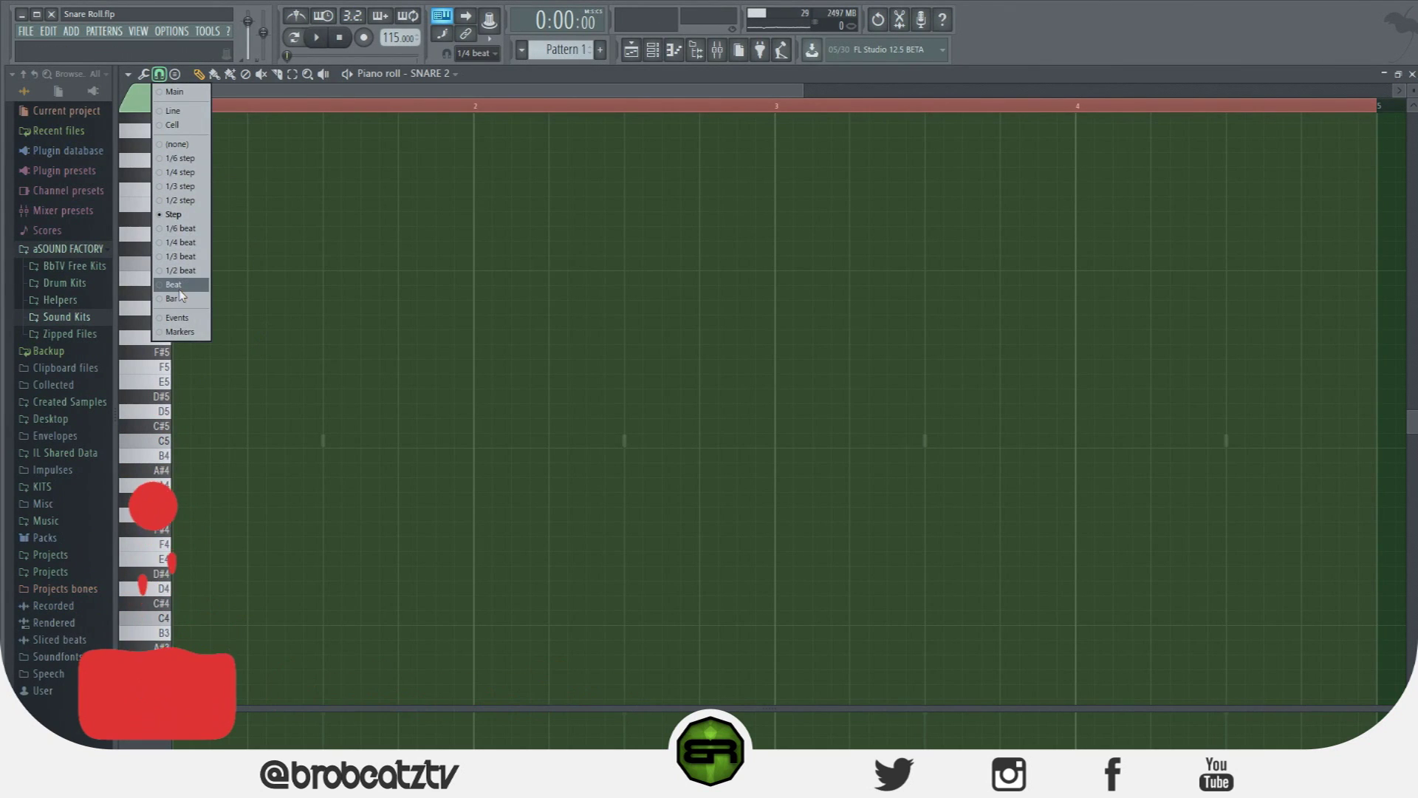
click(181, 158)
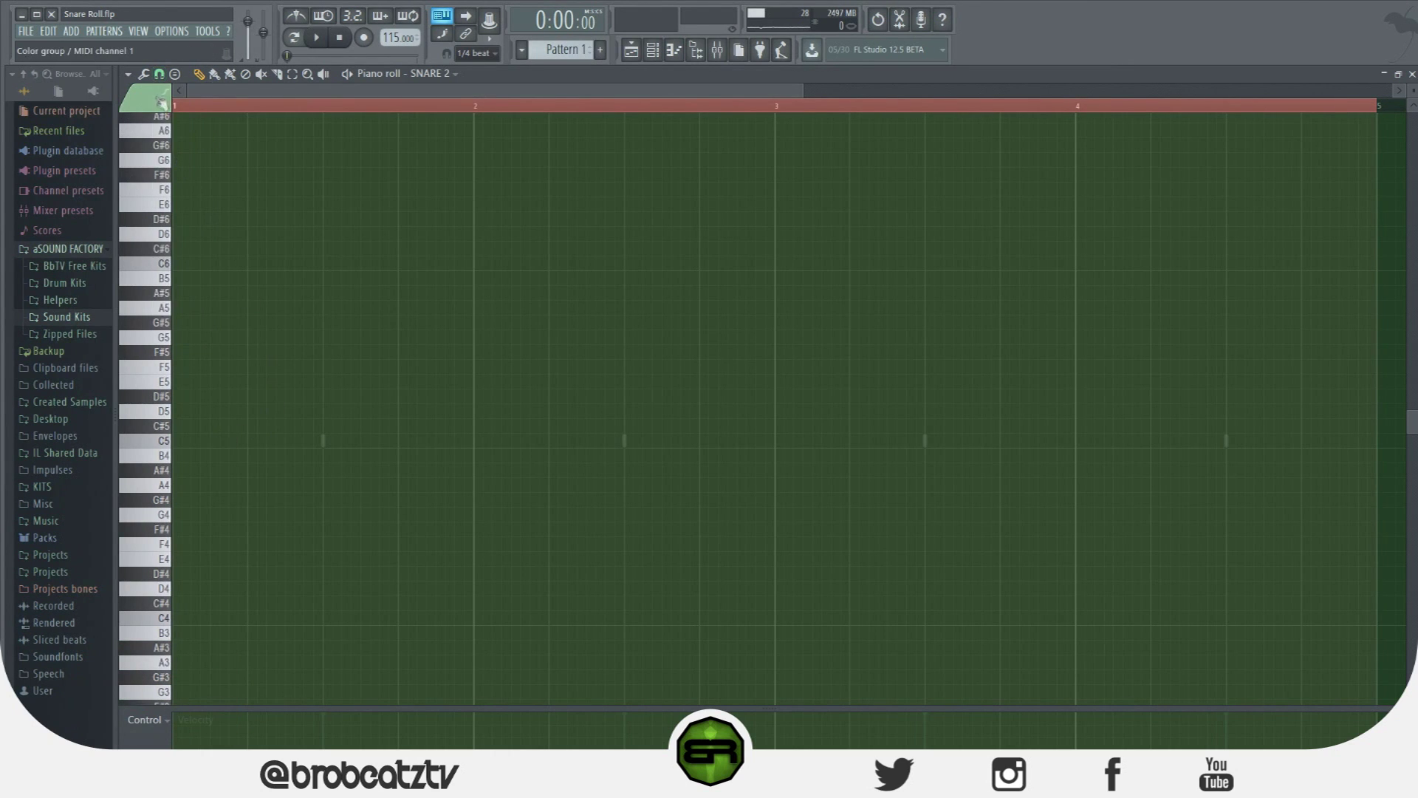
click(160, 75)
click(163, 156)
click(160, 75)
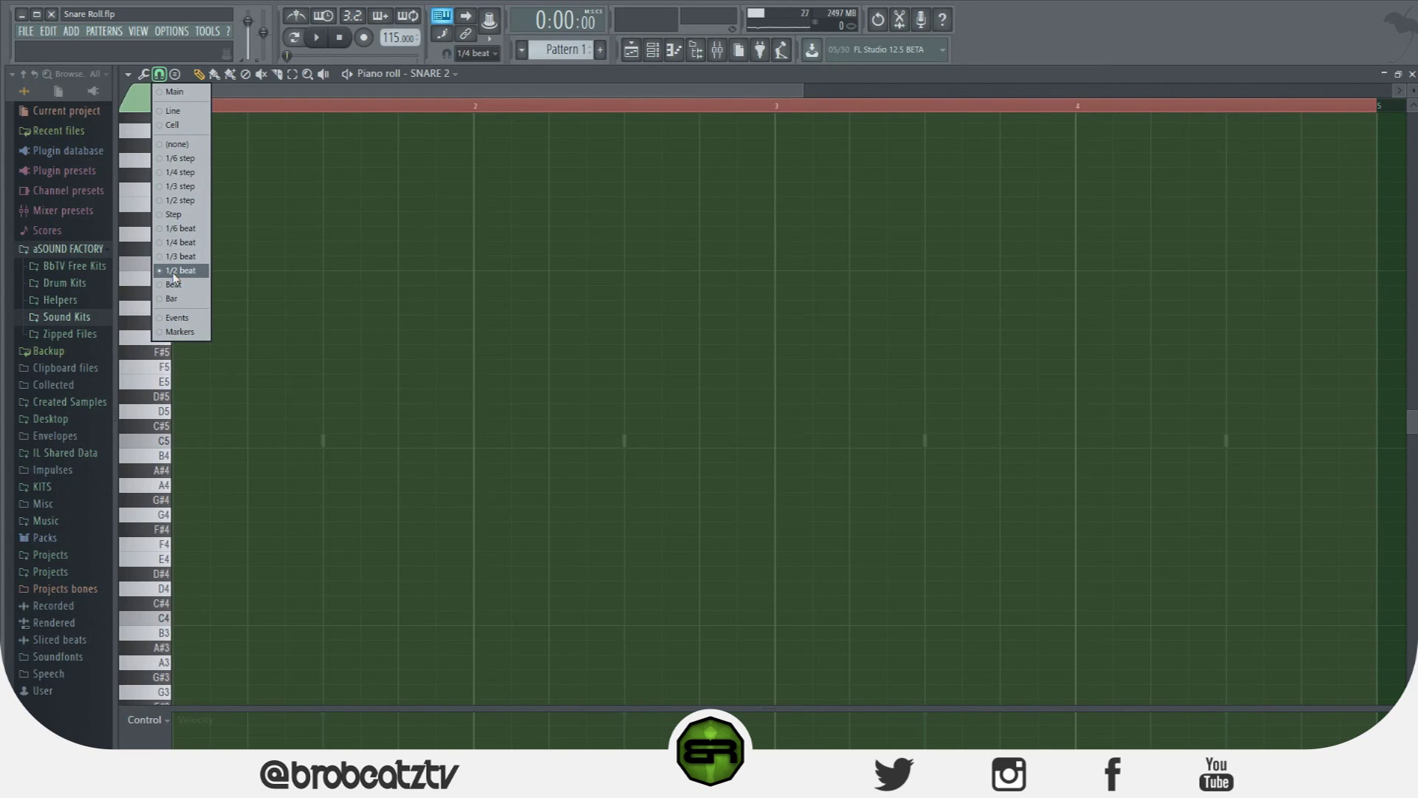
click(458, 280)
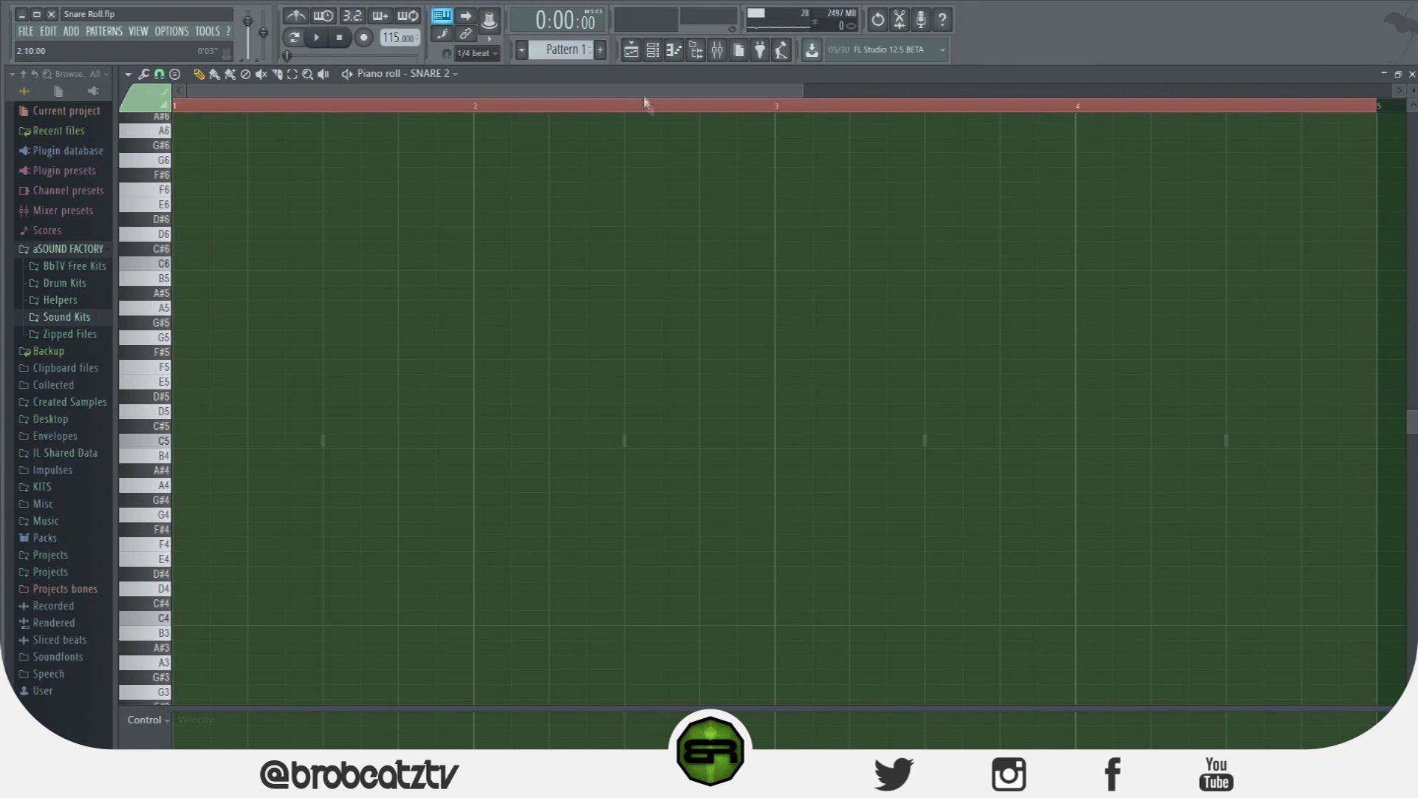
Program KICK hits on steps 1, 13, 21, 33, 39, 45, 53 and 59 in the channel rack and play the pattern briefly.
click(652, 50)
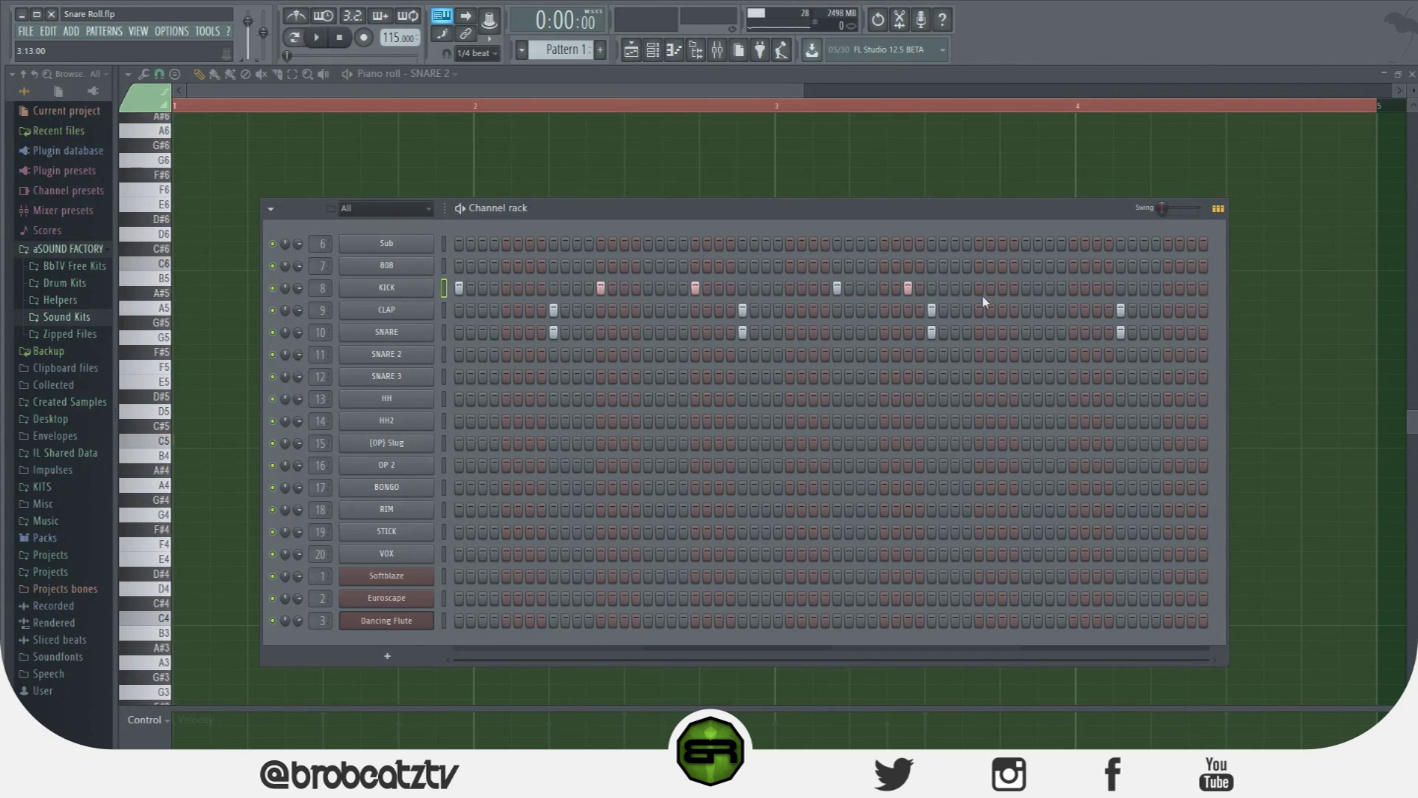
click(1074, 288)
click(1144, 288)
key(space)
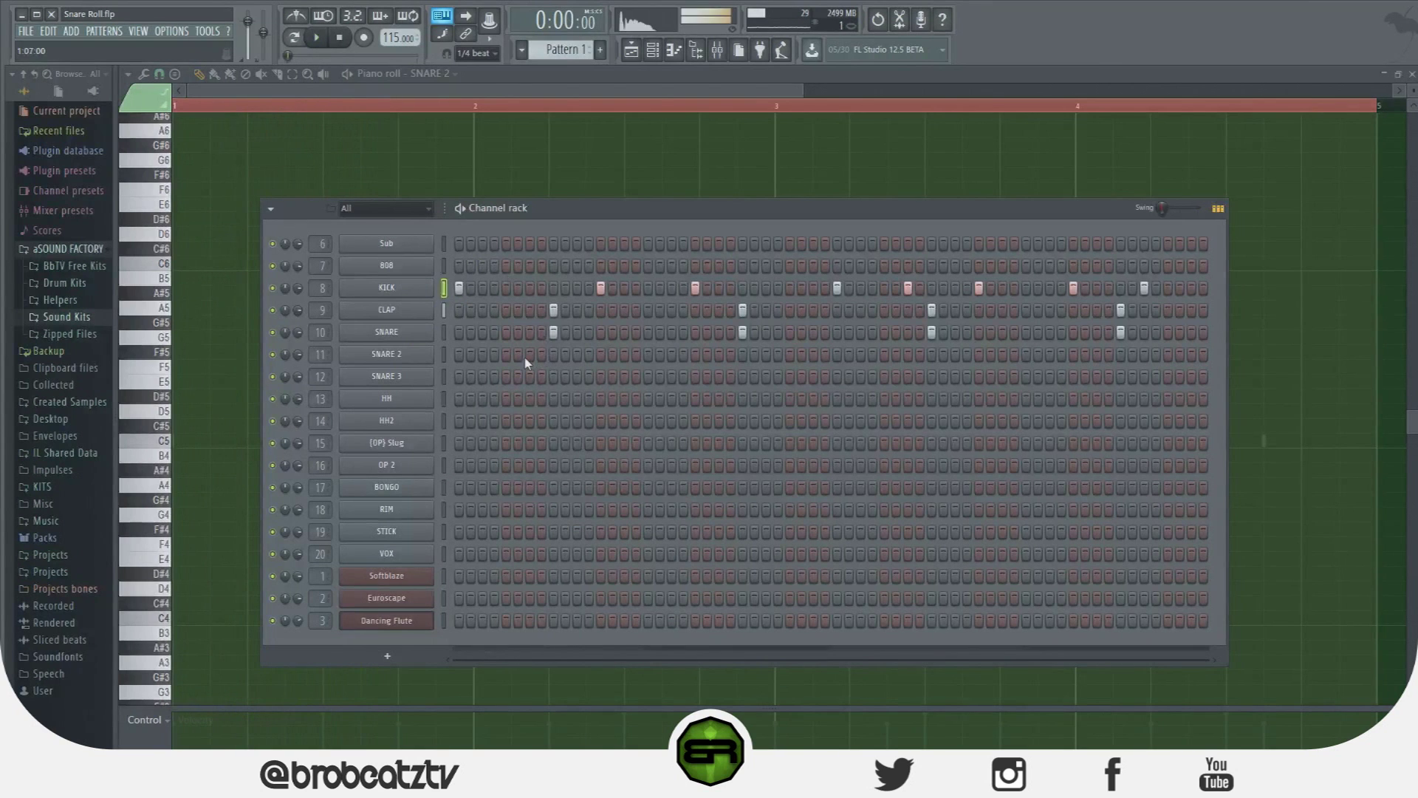
key(space)
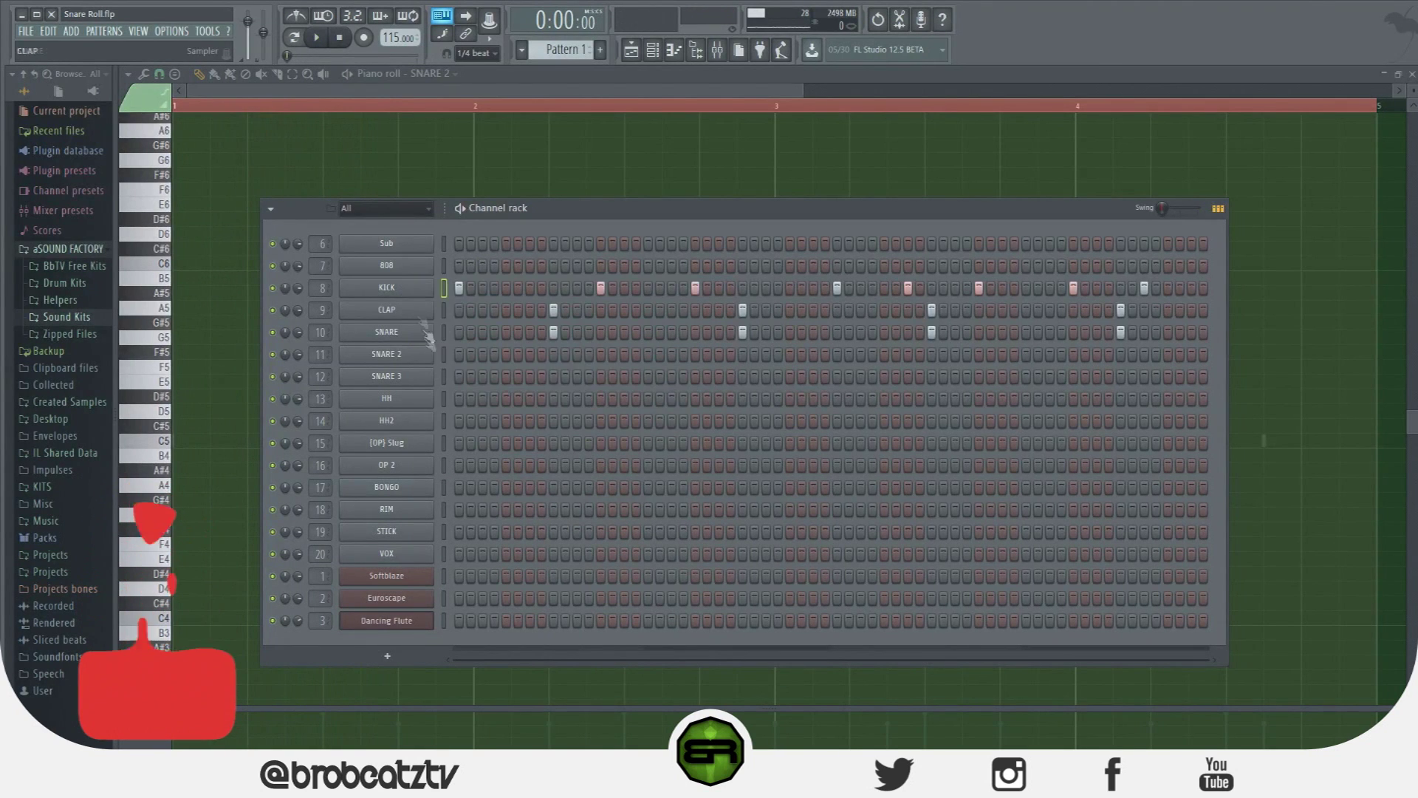
Program SNARE 2 hits on steps 7, 15, 19, 31, 35, 47, 51 and 63 while listening to the pattern.
click(530, 354)
key(space)
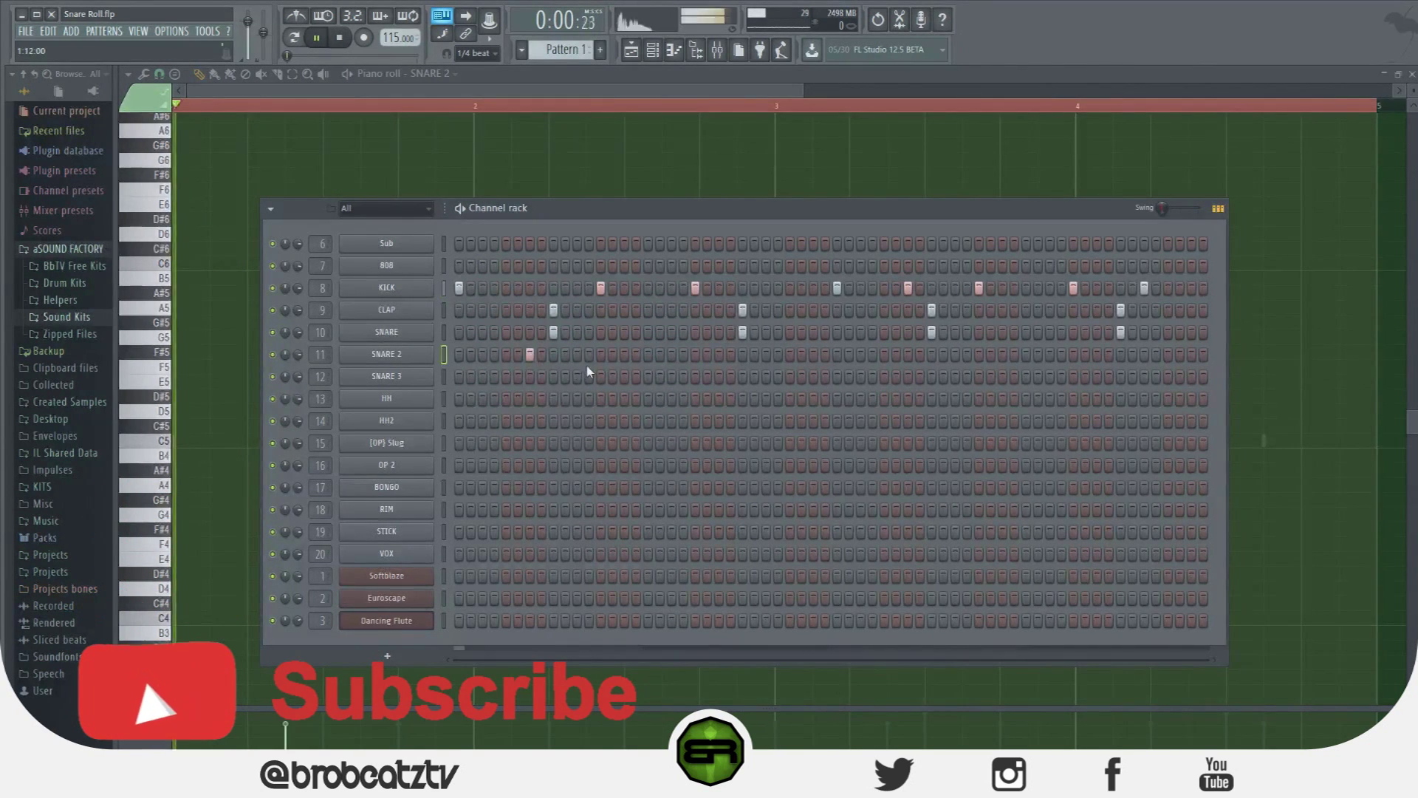
click(624, 355)
click(671, 354)
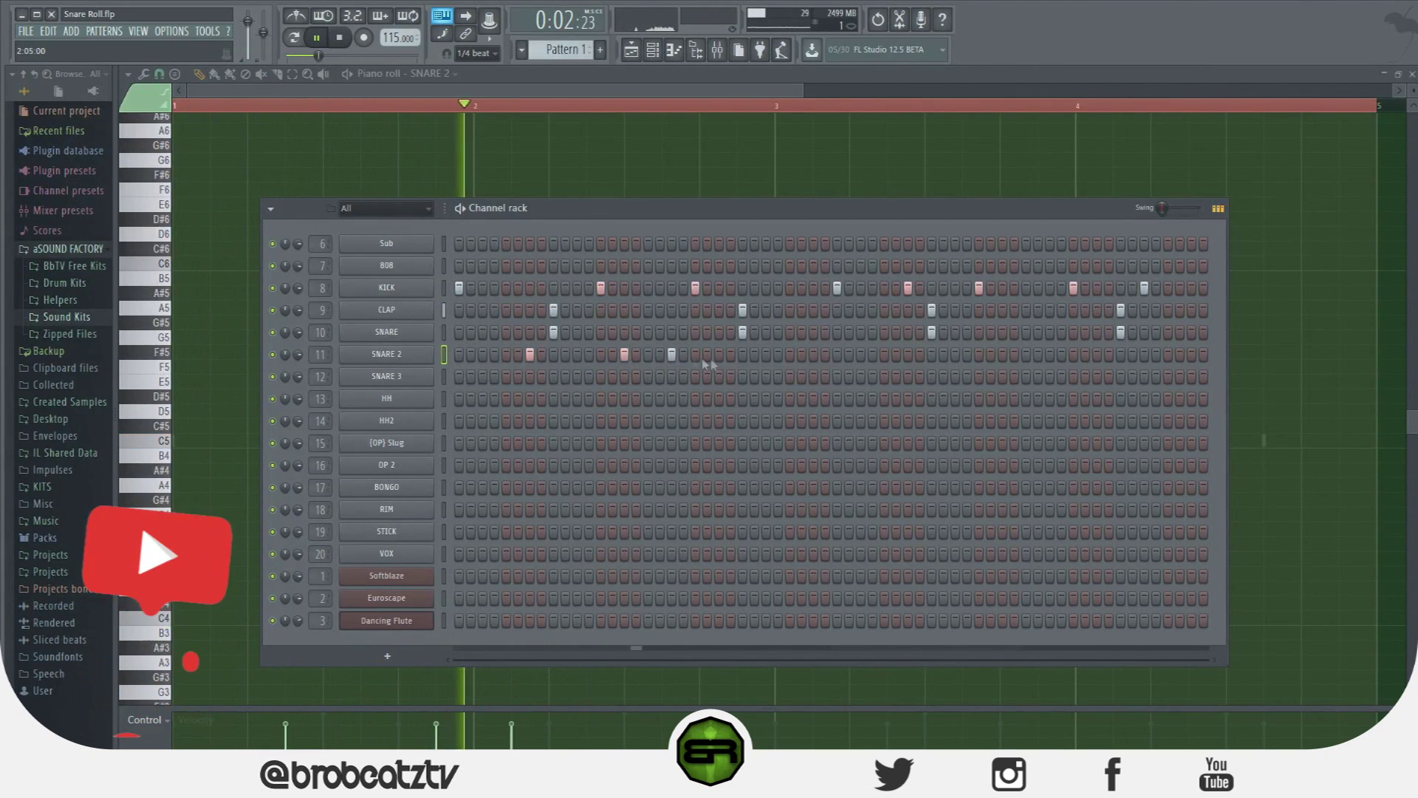
click(813, 355)
click(861, 354)
click(1003, 355)
click(1050, 354)
click(1192, 355)
key(space)
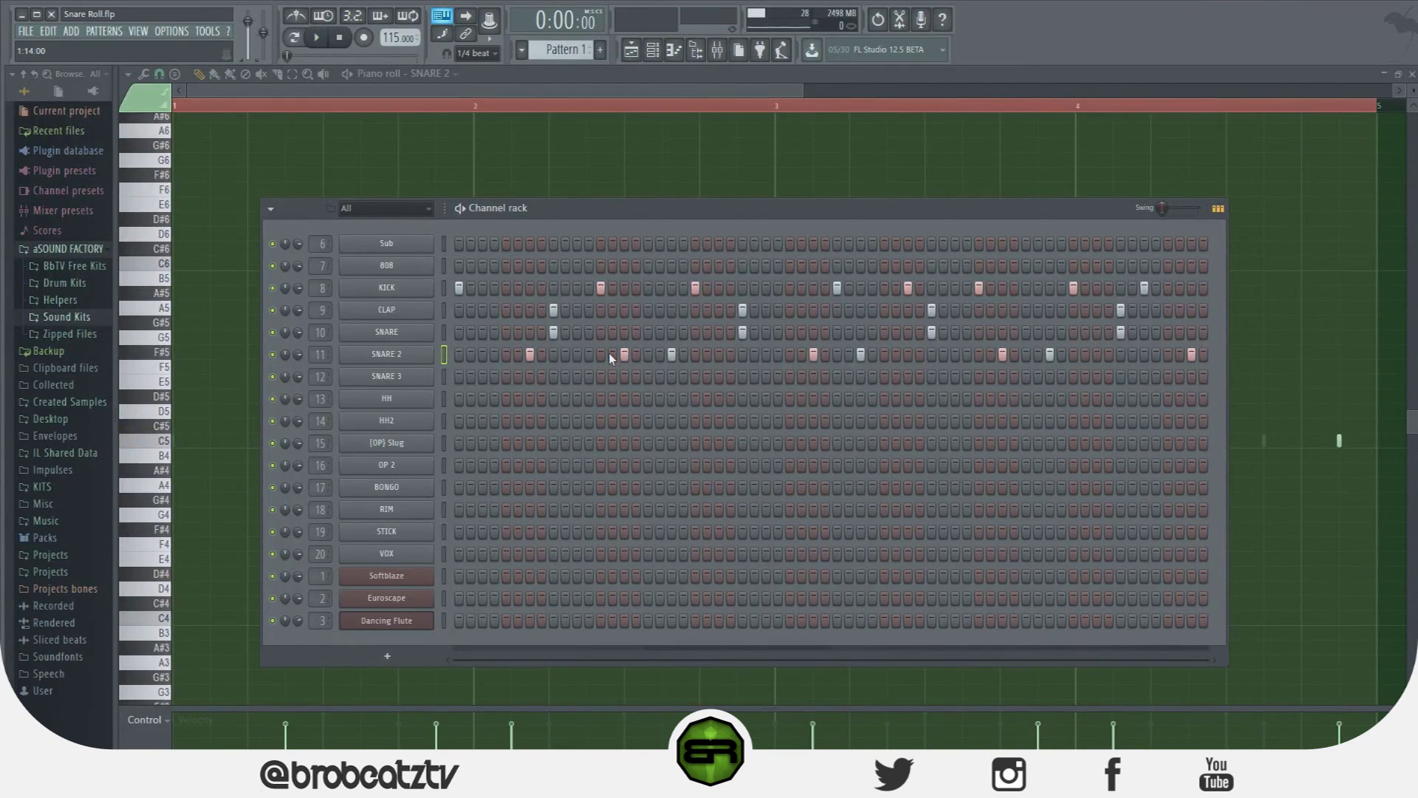
Open the SNARE 2 hits in the piano roll and enlarge the velocity lane.
right_click(414, 356)
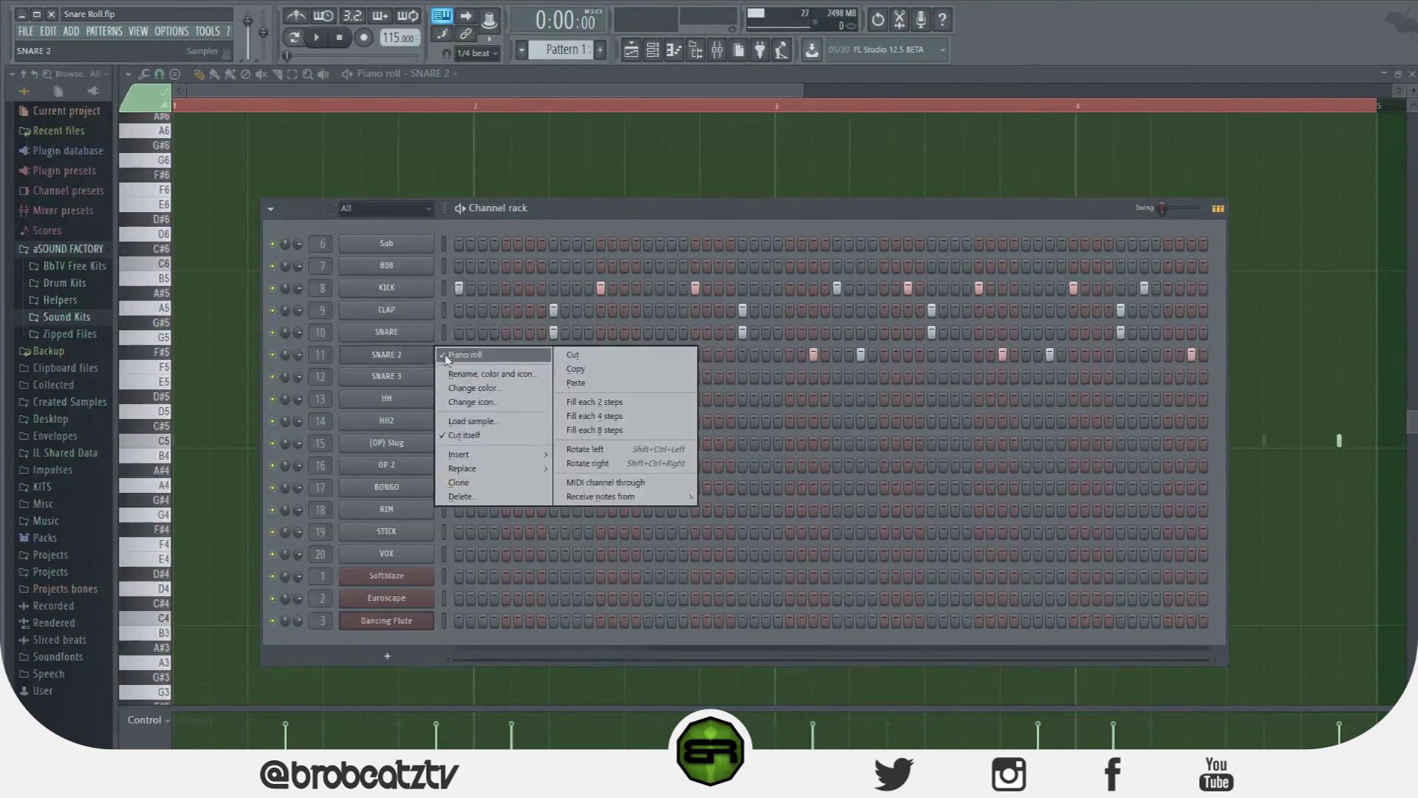
click(453, 356)
right_click(403, 358)
click(441, 357)
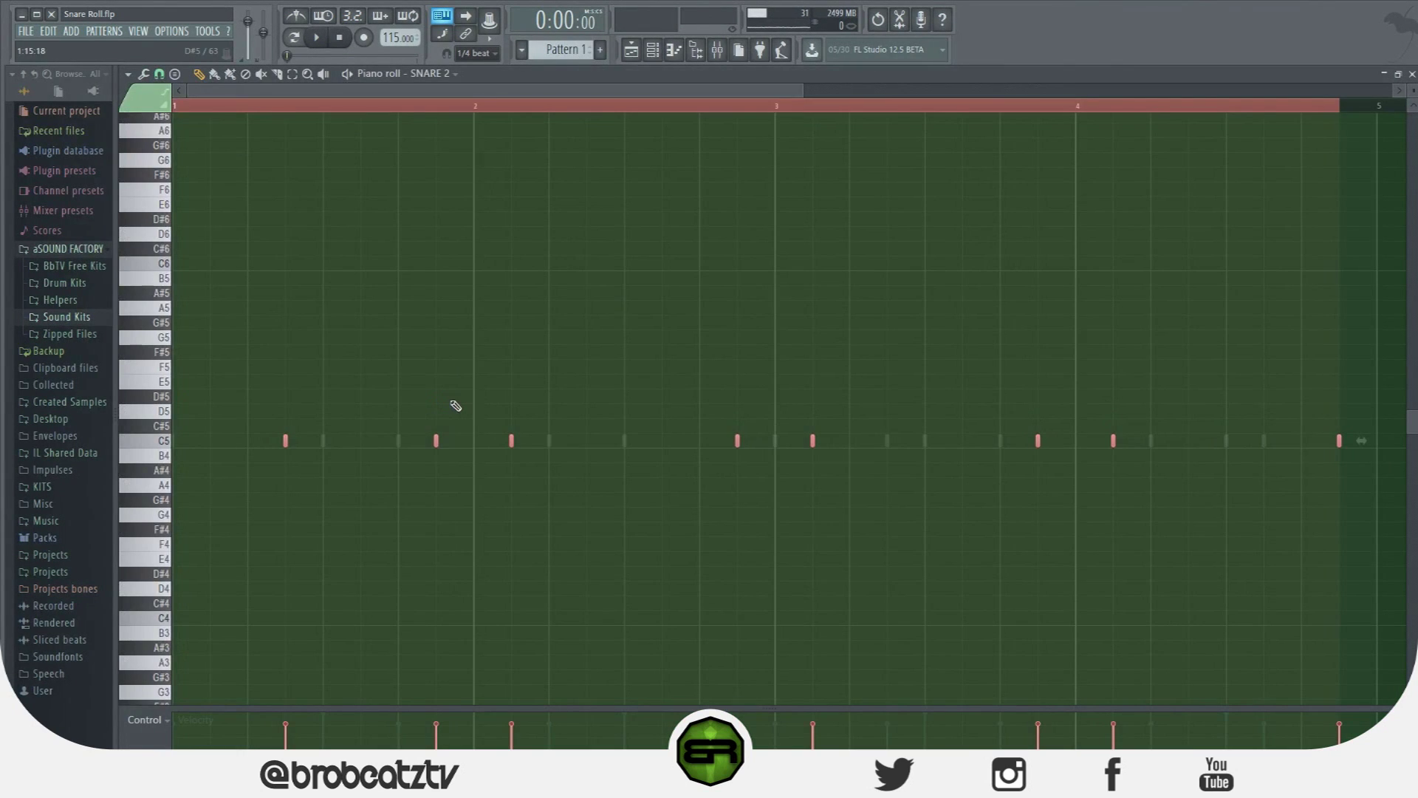
drag(549, 708, 510, 591)
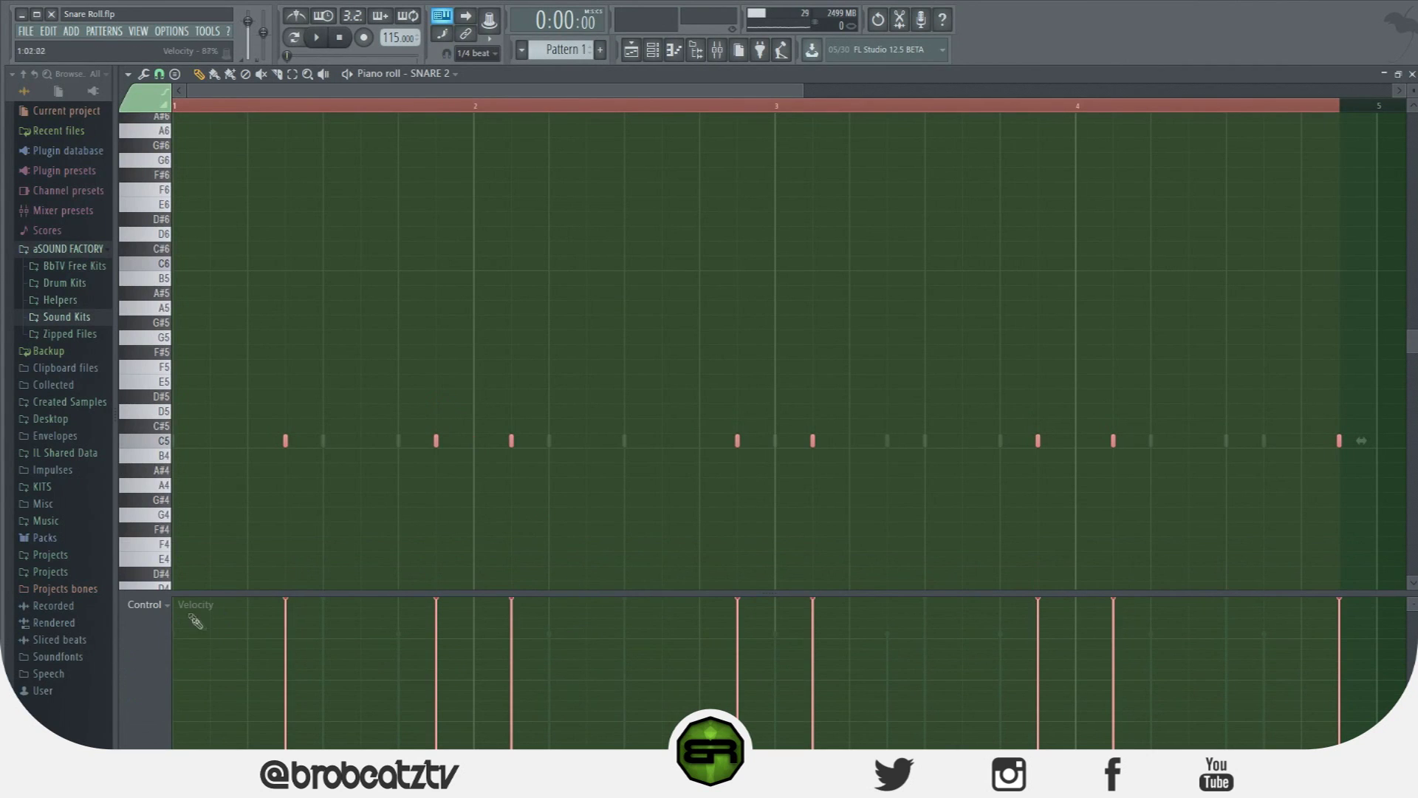
Set the piano roll's snap to grid to 1/4 beat.
scroll(369, 502, down, 1)
click(158, 75)
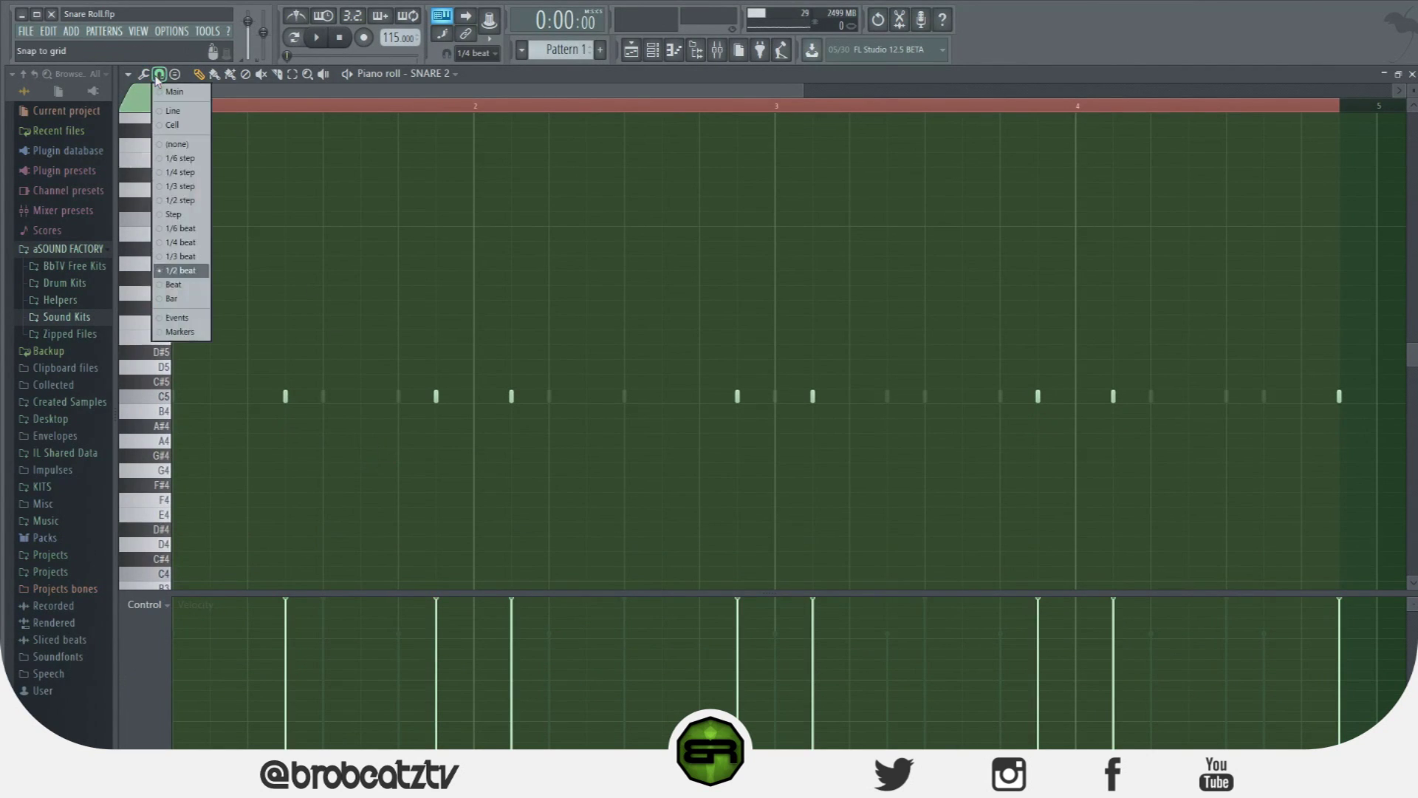
click(180, 243)
Try adding a second C5 snare hit 1/4 beat after the first note and play it back.
click(290, 396)
right_click(289, 399)
click(286, 399)
click(304, 399)
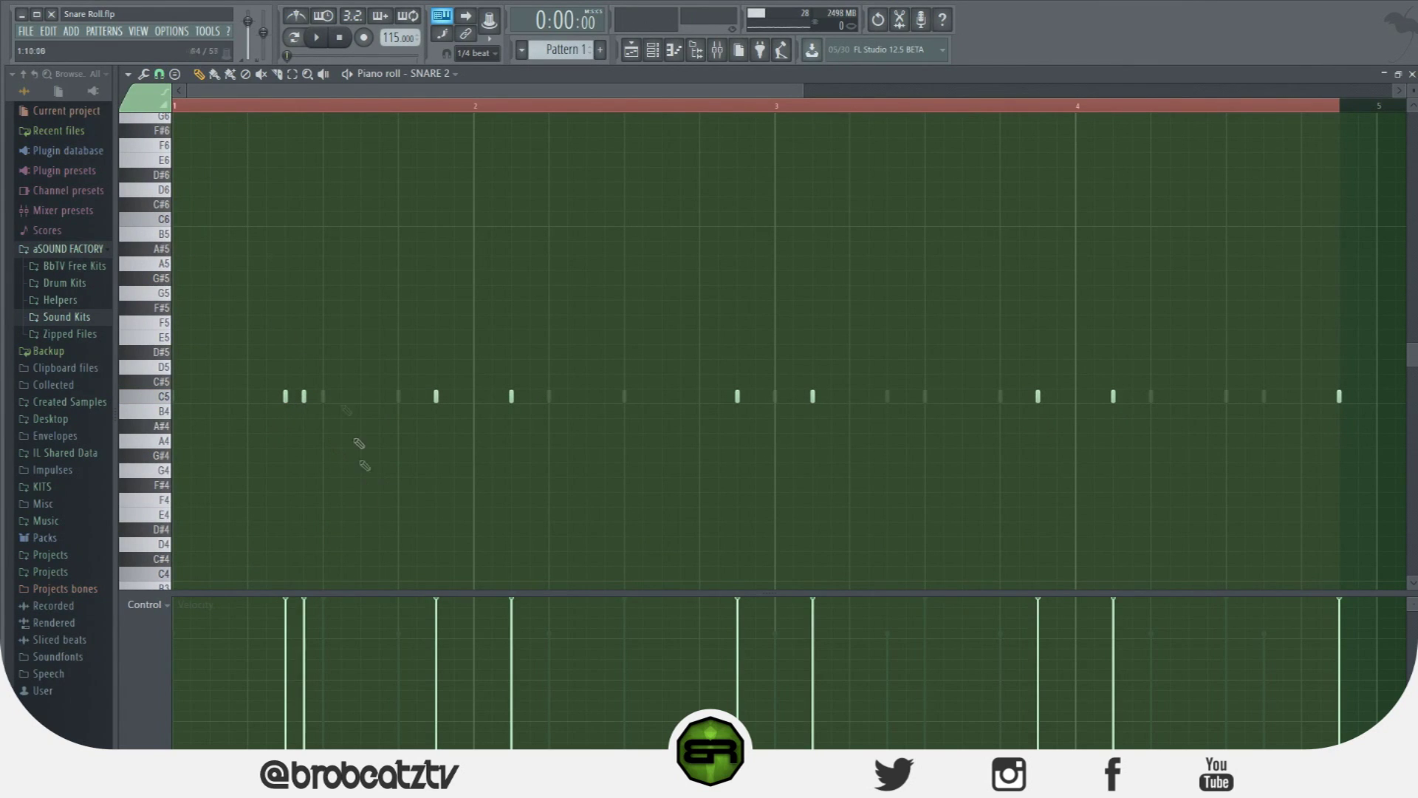
key(space)
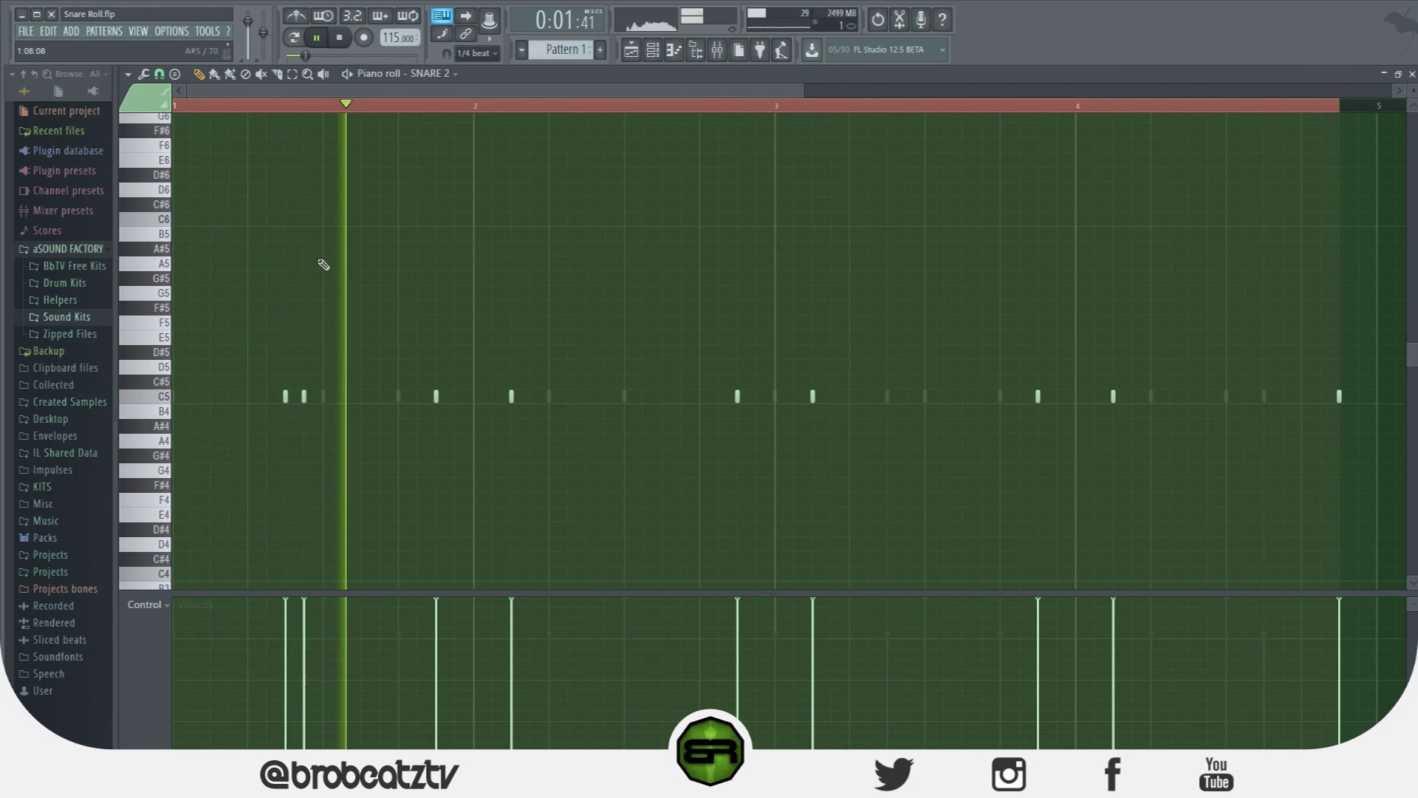
key(space)
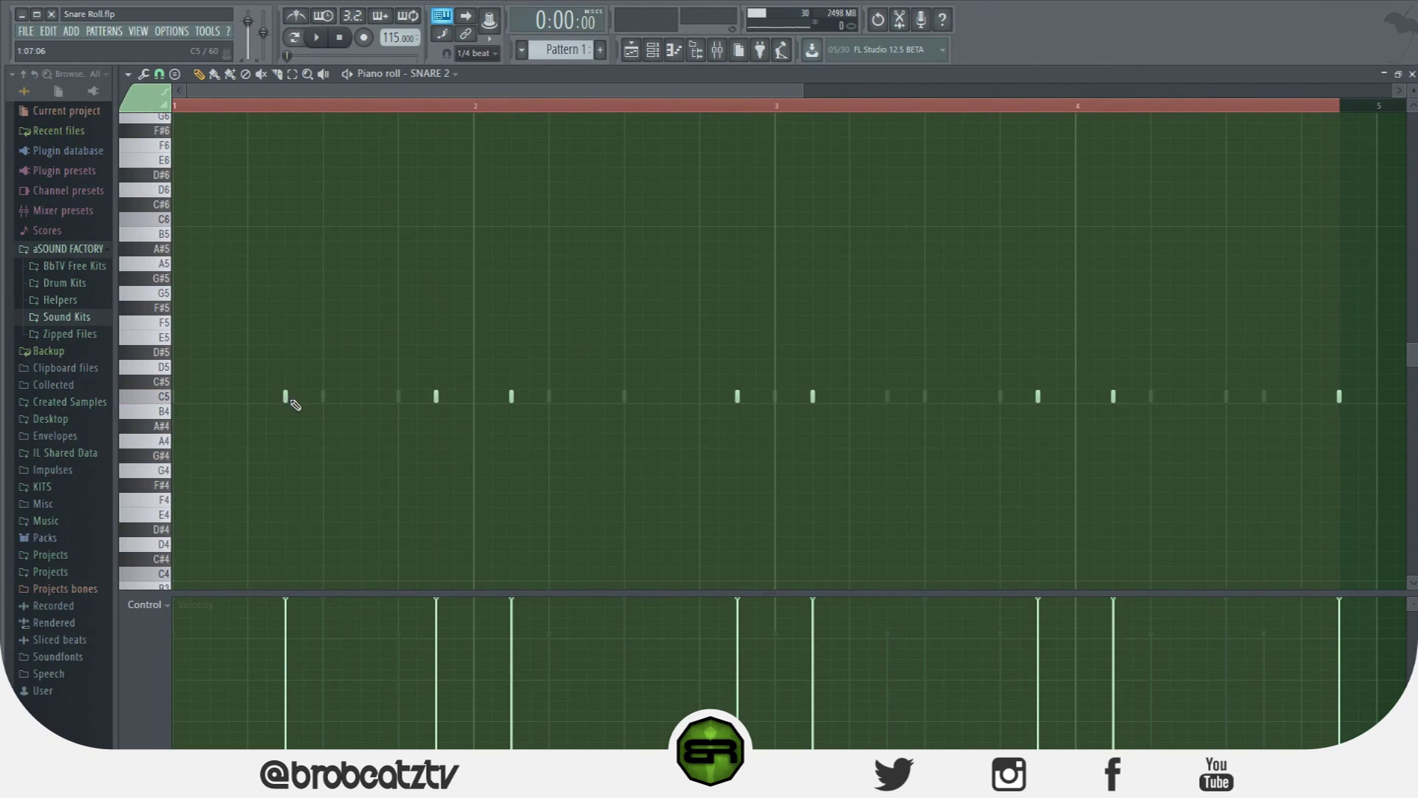
Lengthen the first C5 snare note to half a beat and chop it into four equal hits.
drag(287, 399, 292, 423)
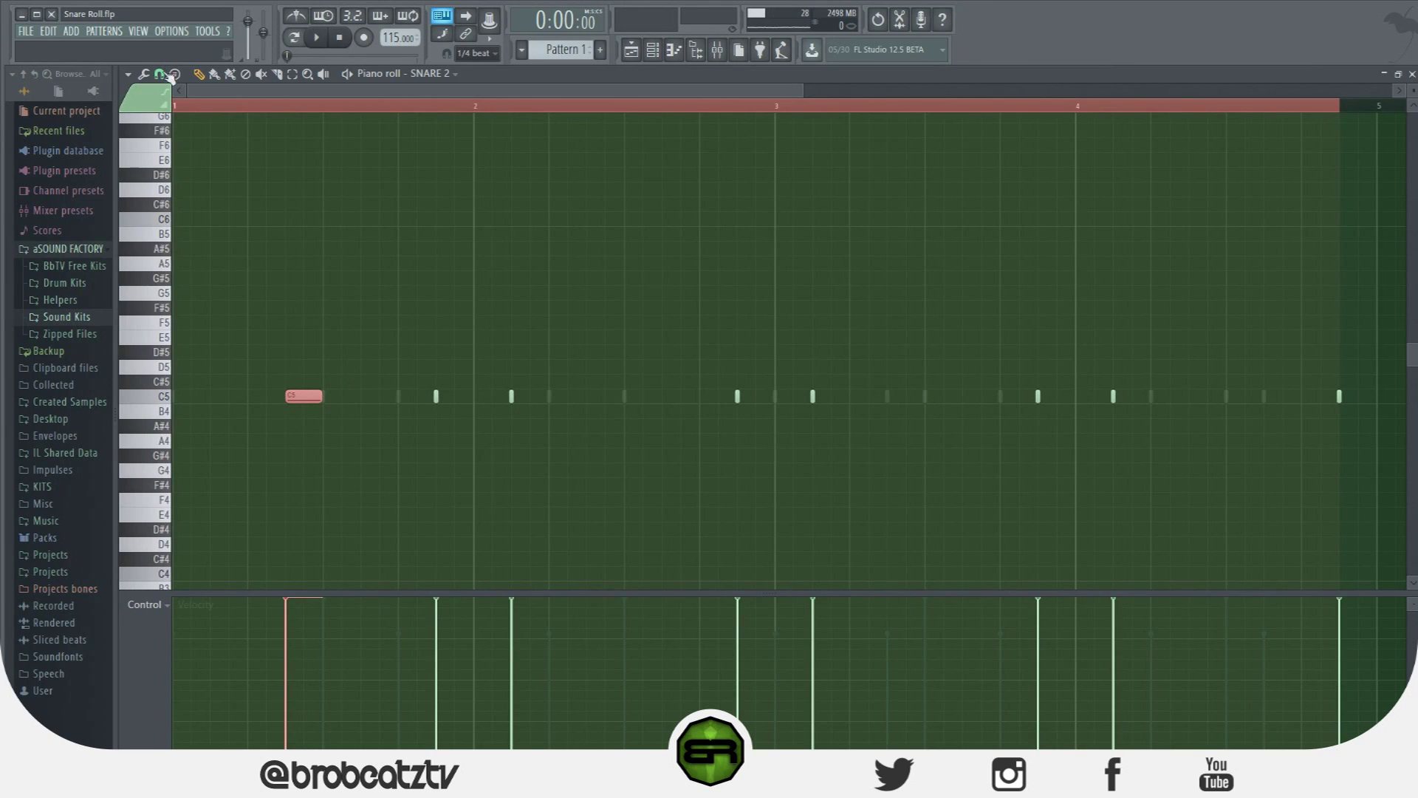
click(143, 73)
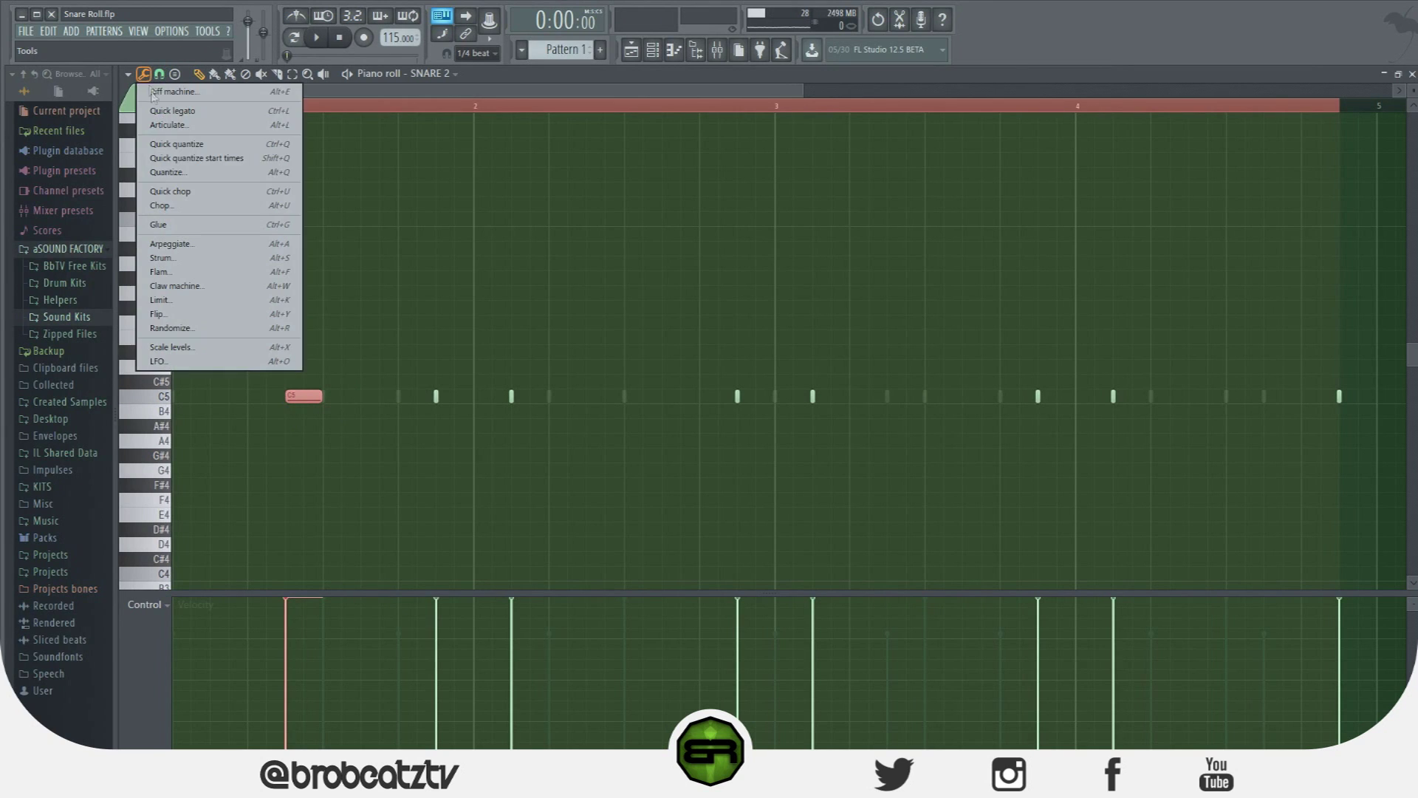
click(168, 191)
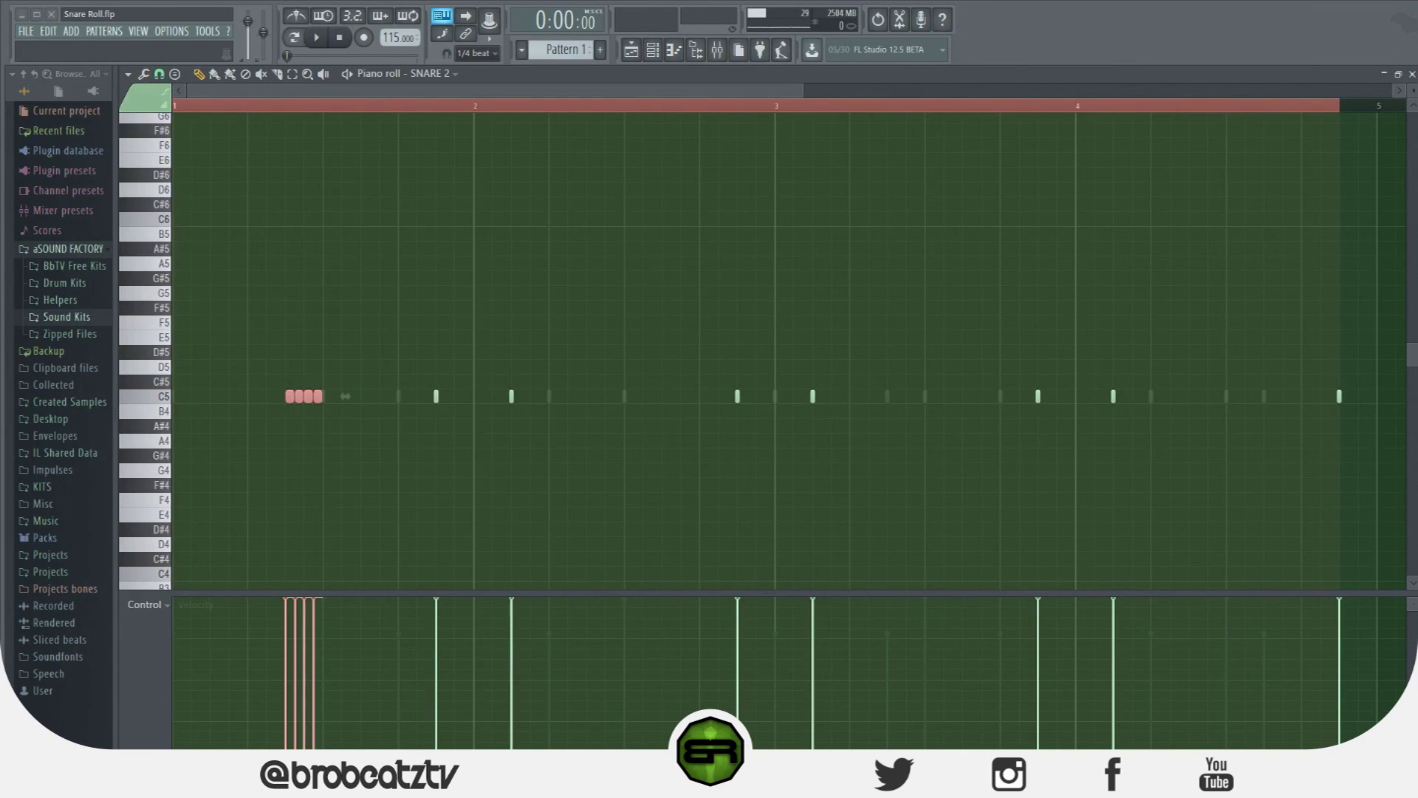
key(alt+u)
click(1052, 457)
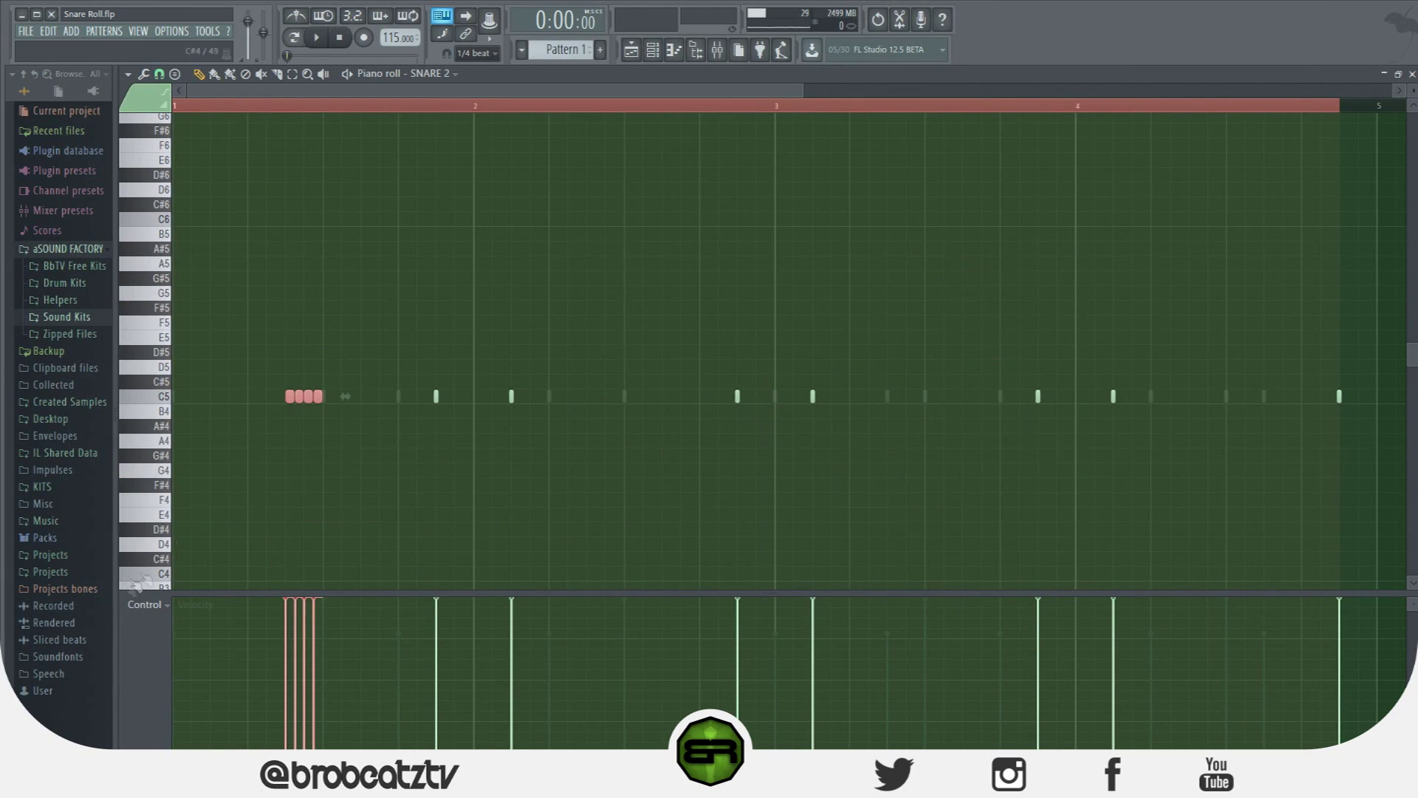
Give the four chopped hits rising velocities, add a two-step C5 note at 1:11, and play the pattern.
drag(346, 576, 357, 560)
key(ctrl+d)
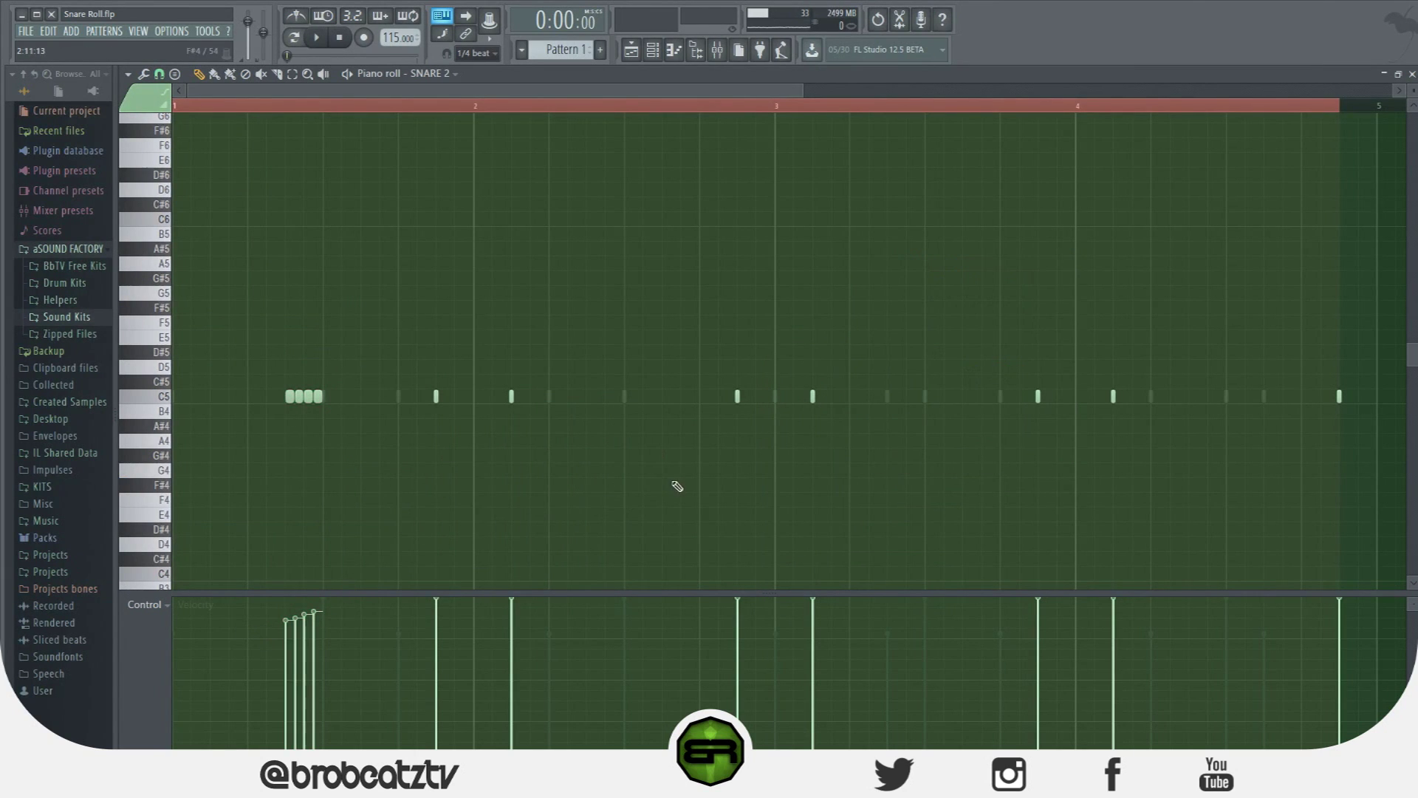
click(360, 400)
key(space)
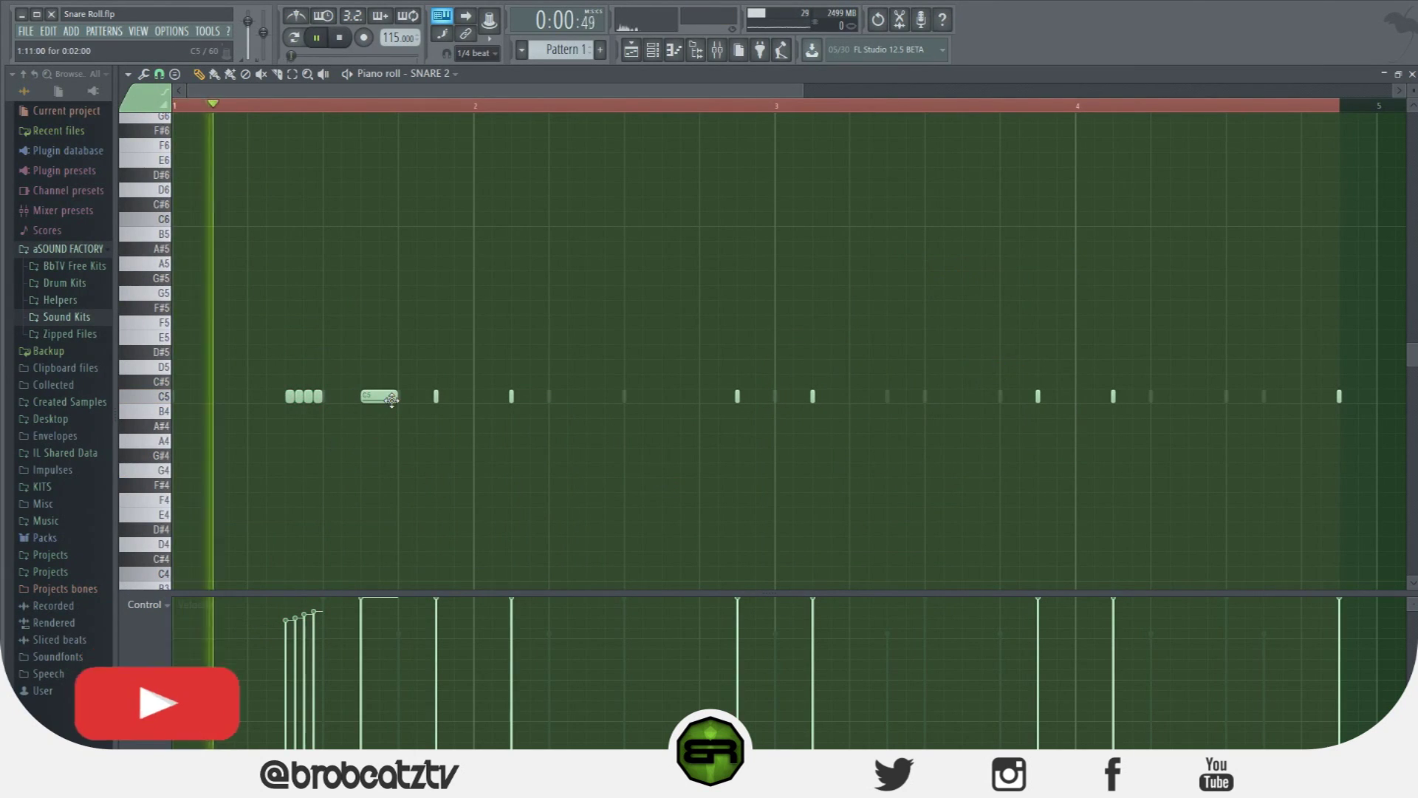
key(space)
Copy the four-hit roll to the start of bar 2 and pitch its hits downward as E5, D#5, D5 and C#5.
mouse_move(345, 418)
mouse_down()
mouse_move(280, 375)
mouse_move(561, 396)
mouse_move(526, 396)
mouse_move(546, 442)
mouse_move(526, 397)
mouse_up()
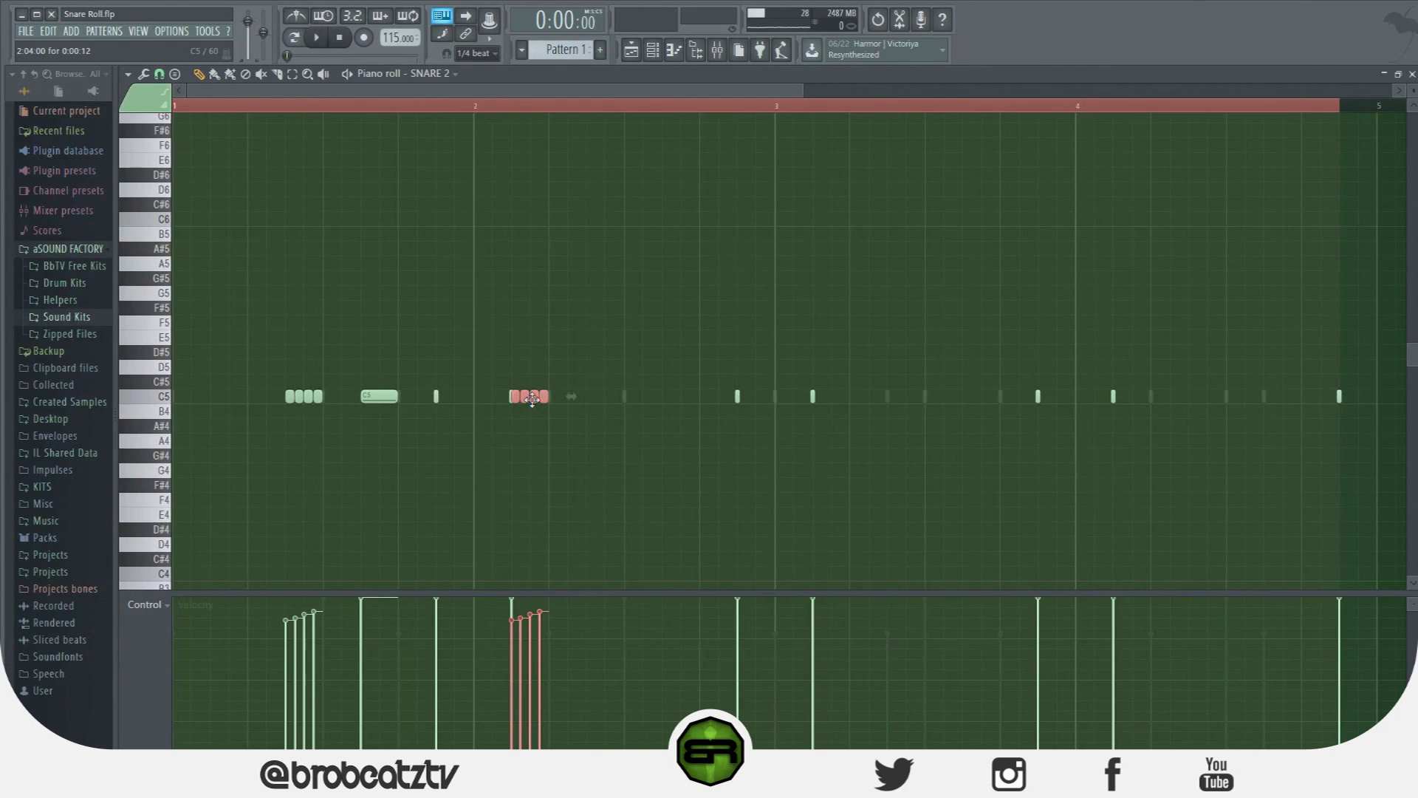
mouse_move(532, 399)
mouse_down()
mouse_move(550, 383)
mouse_move(530, 405)
mouse_move(525, 332)
mouse_move(486, 333)
mouse_move(505, 367)
mouse_up()
click(508, 368)
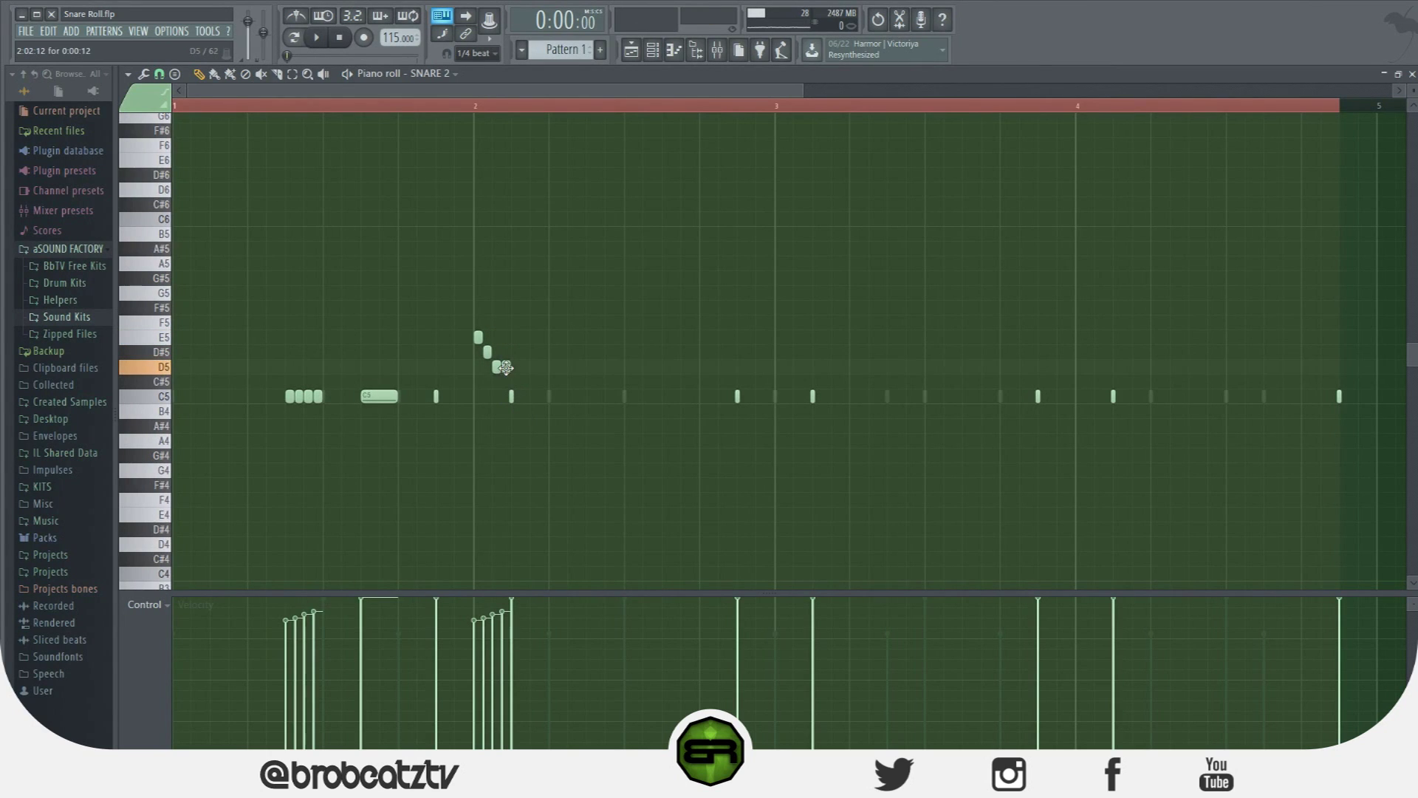
drag(506, 381, 507, 384)
Add short A4 snare notes at 2:05 and 2:07, playing the pattern in between.
click(515, 440)
key(space)
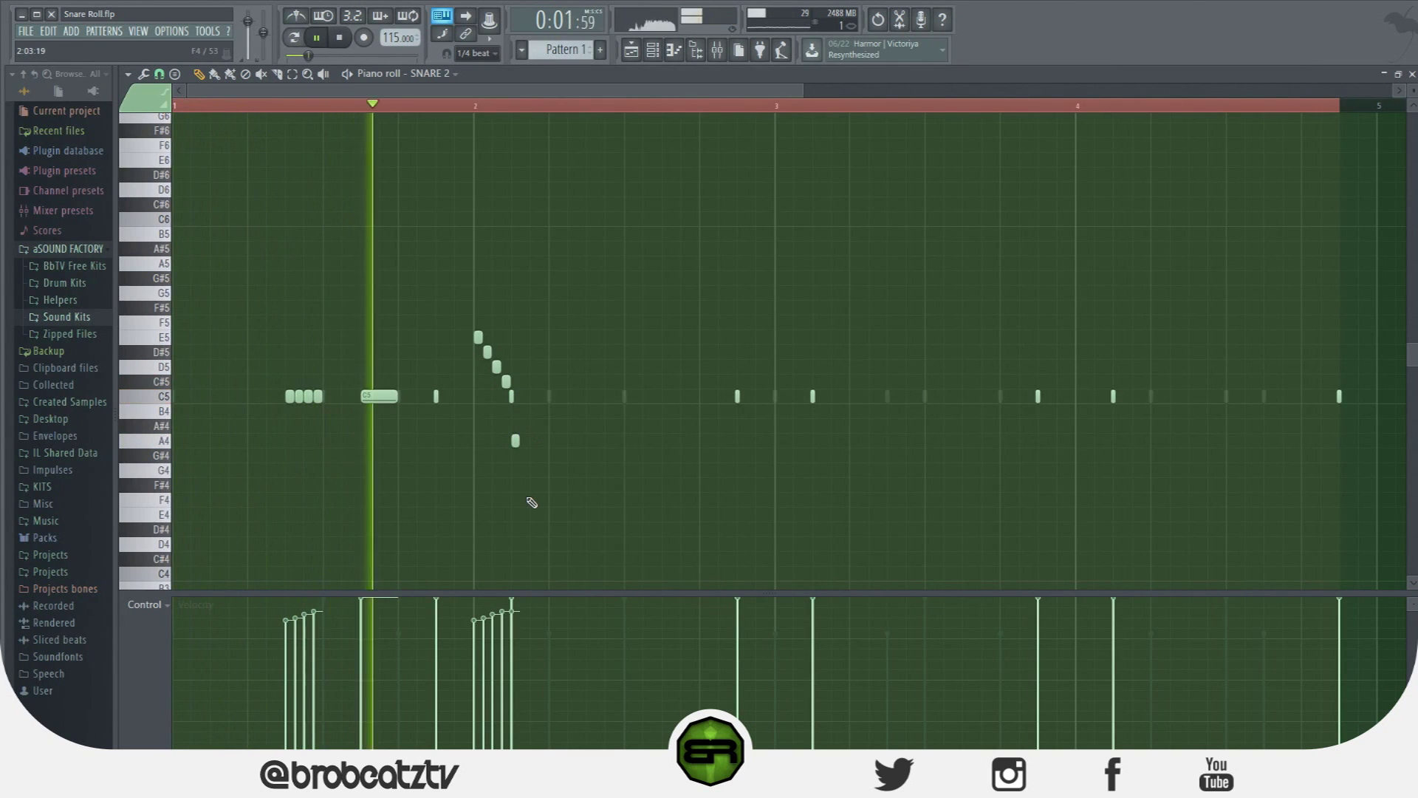
key(space)
click(590, 441)
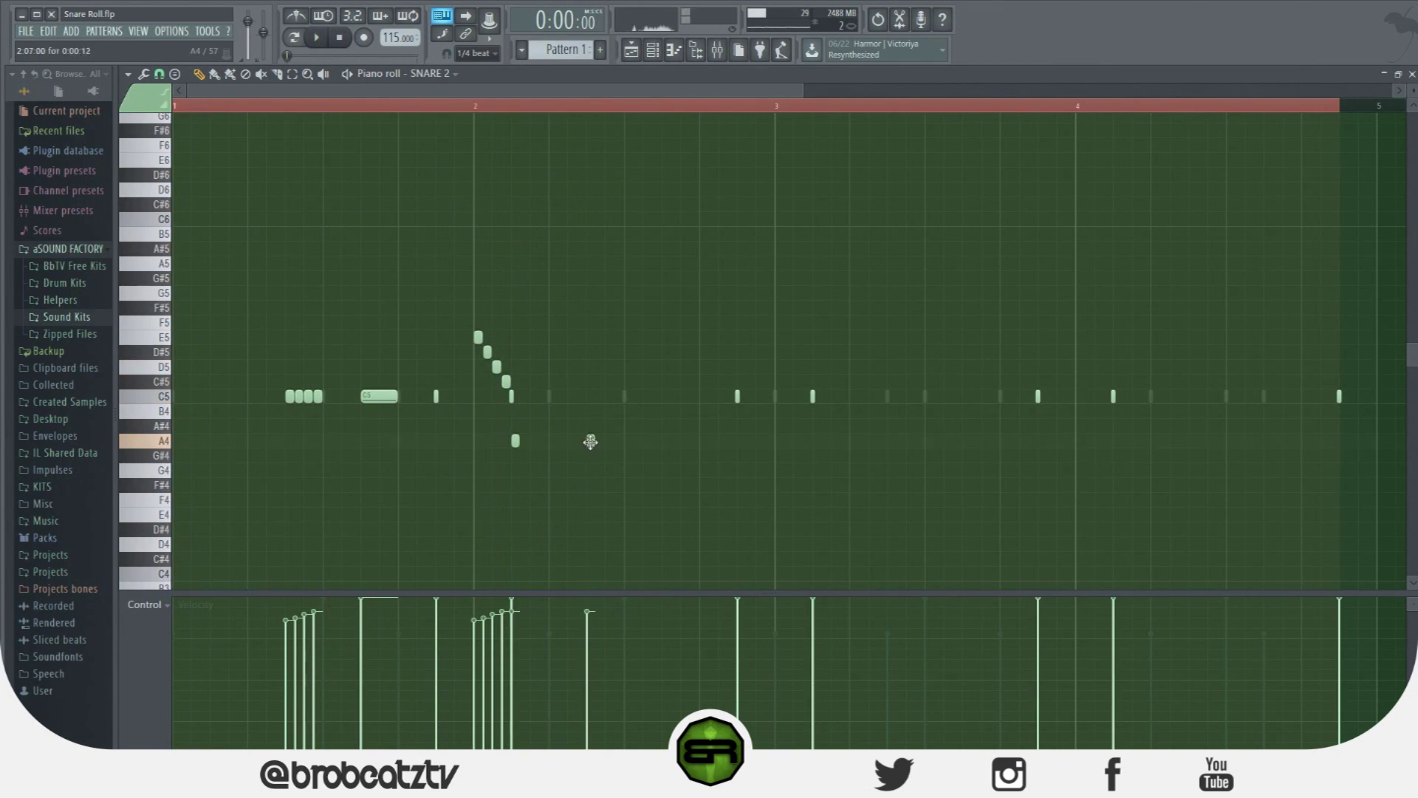
Lengthen the C5 and A4 notes at 2:05 to one step each and play the pattern.
mouse_move(467, 318)
mouse_down()
mouse_move(517, 390)
mouse_move(573, 401)
mouse_move(541, 399)
mouse_up()
right_click(562, 382)
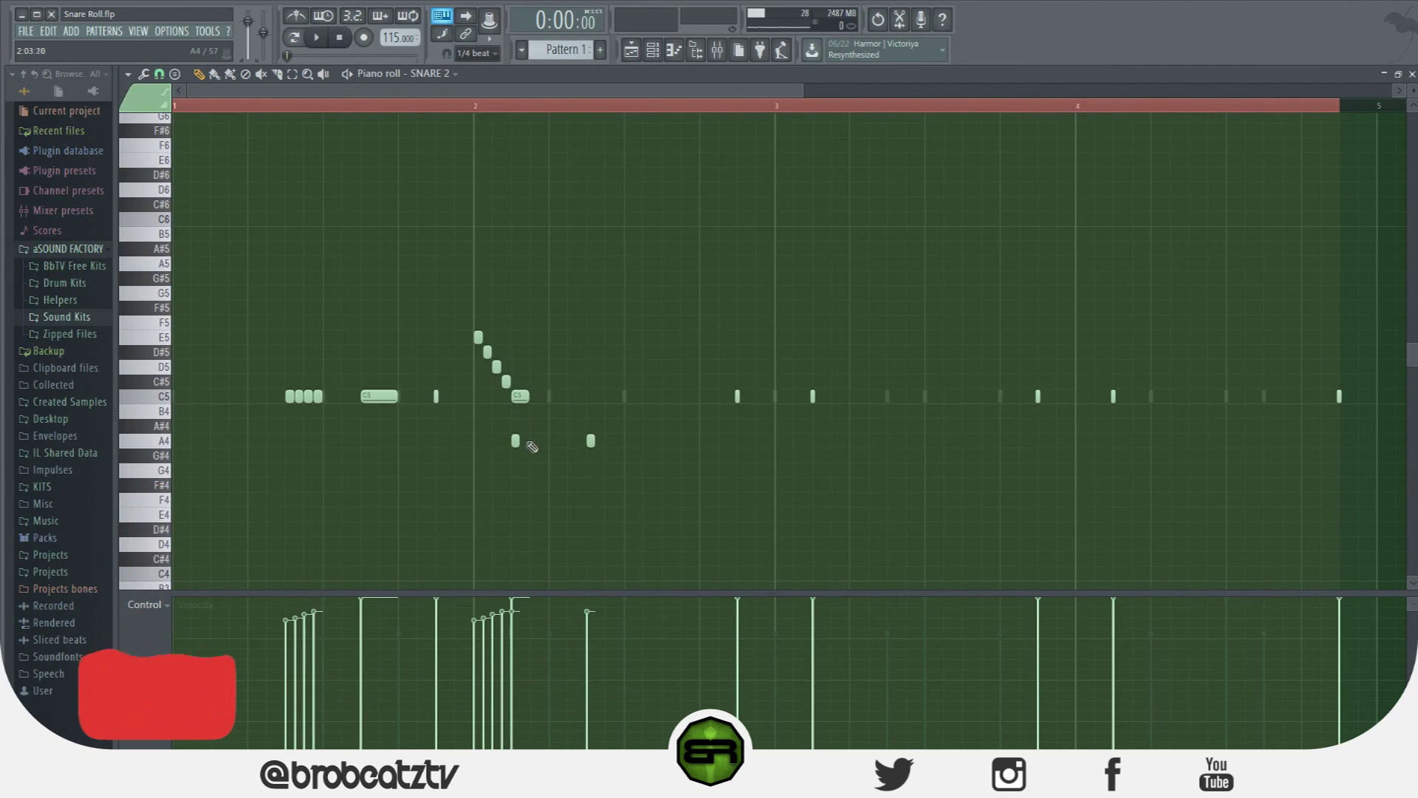
drag(519, 442, 529, 442)
key(space)
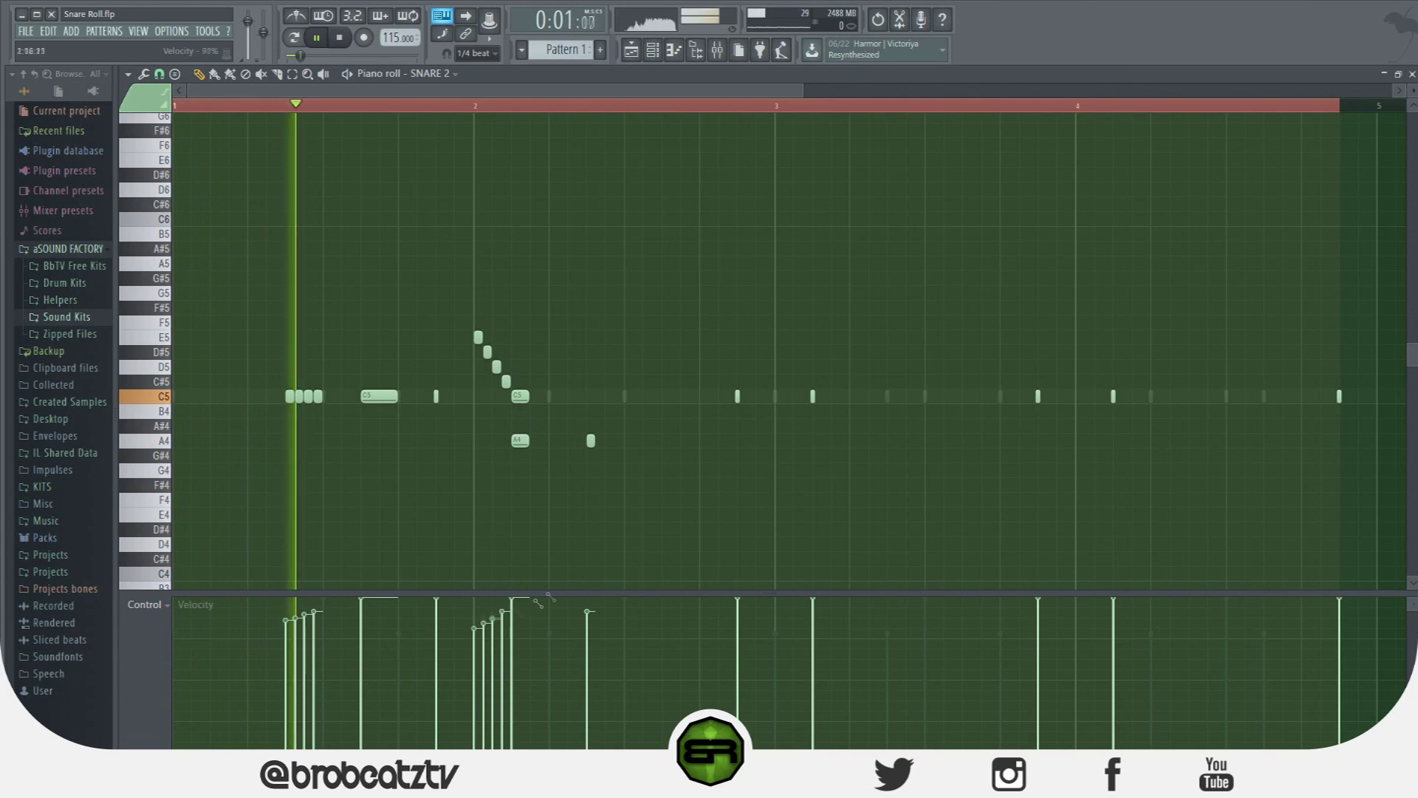
Add one-step A4 snare notes at 2:05, 2:09, 2:11 and 2:13.
key(space)
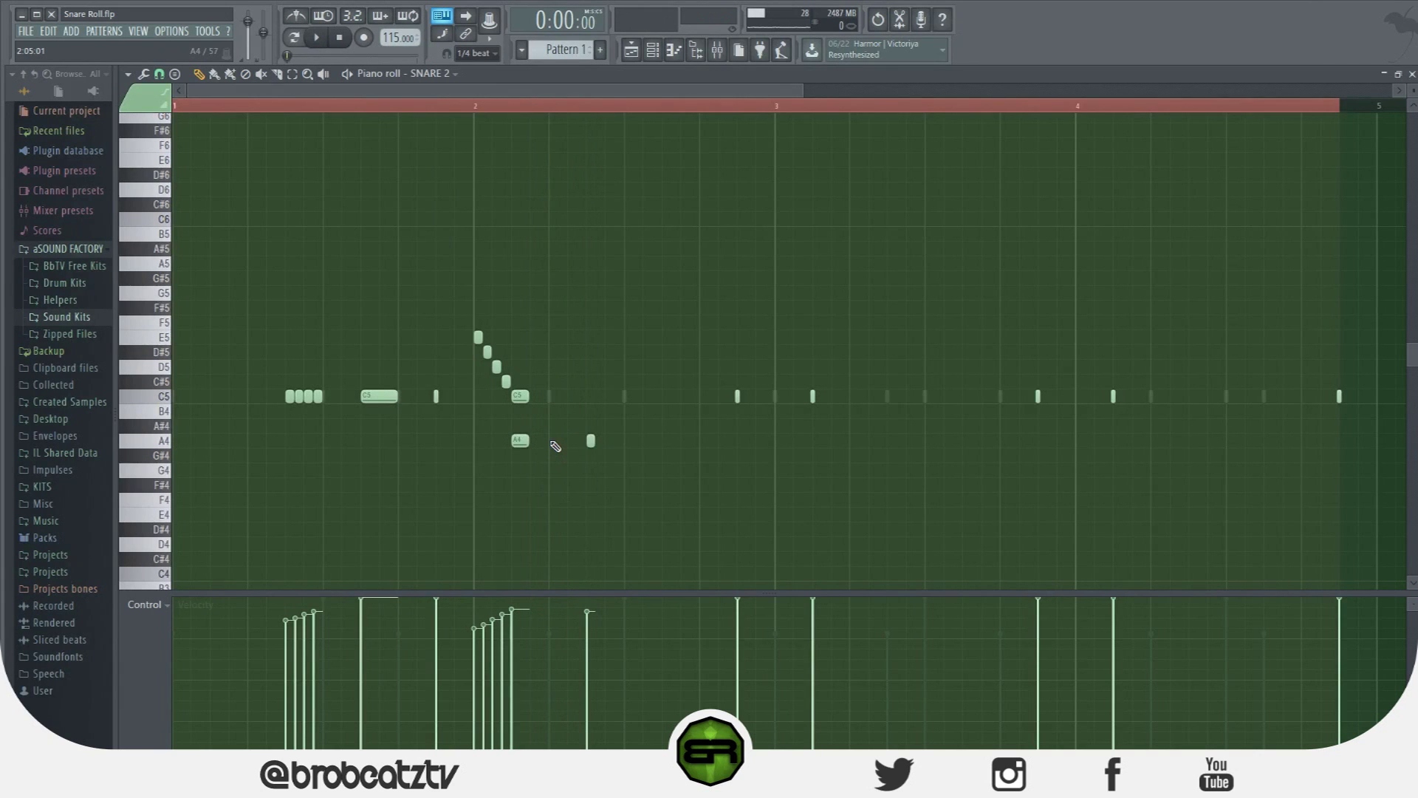
click(555, 446)
click(632, 442)
click(669, 442)
click(707, 442)
Lower the velocities of the A4 notes at 2:09, 2:11 and 2:13 to differing levels and play the pattern.
drag(643, 634, 645, 708)
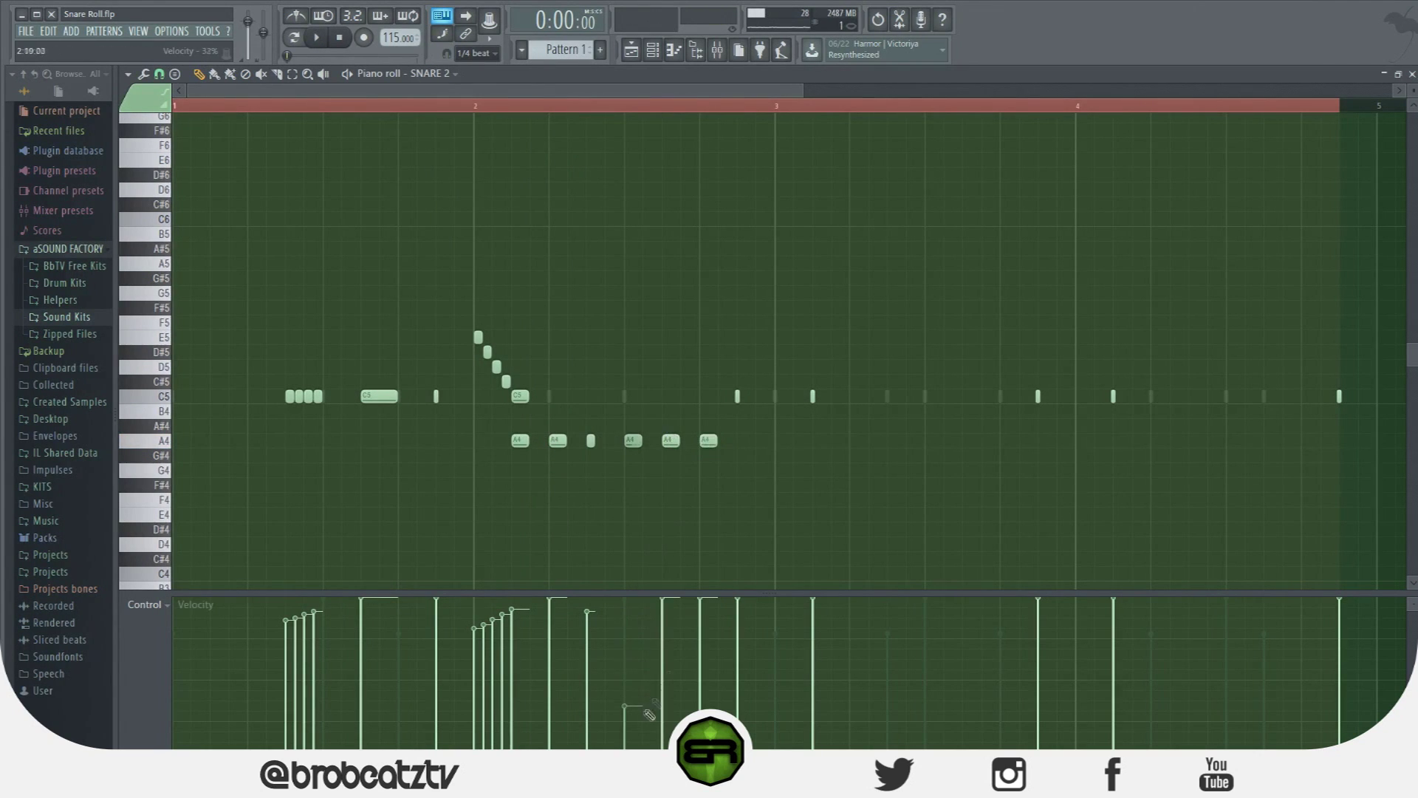
click(704, 715)
click(676, 676)
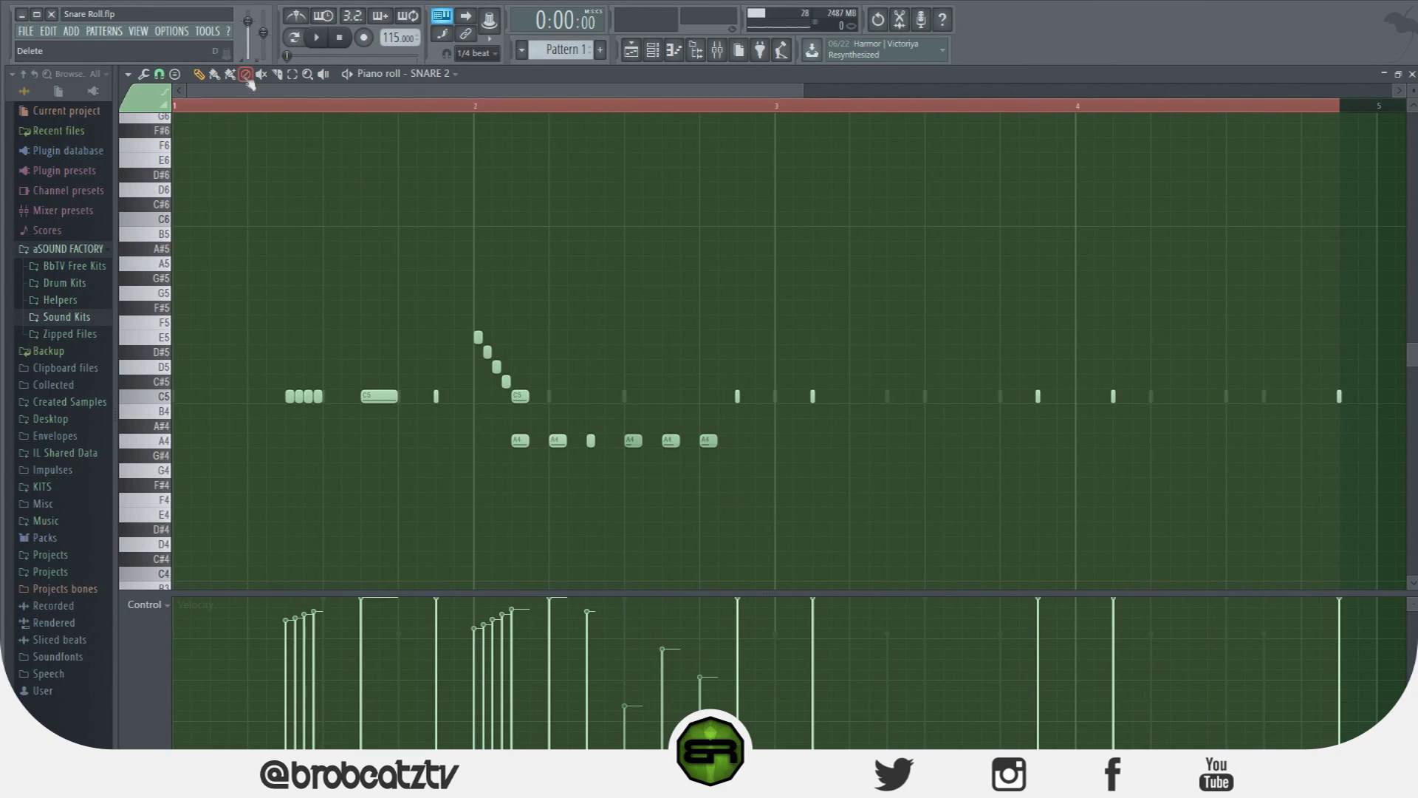
right_click(250, 22)
click(267, 31)
key(space)
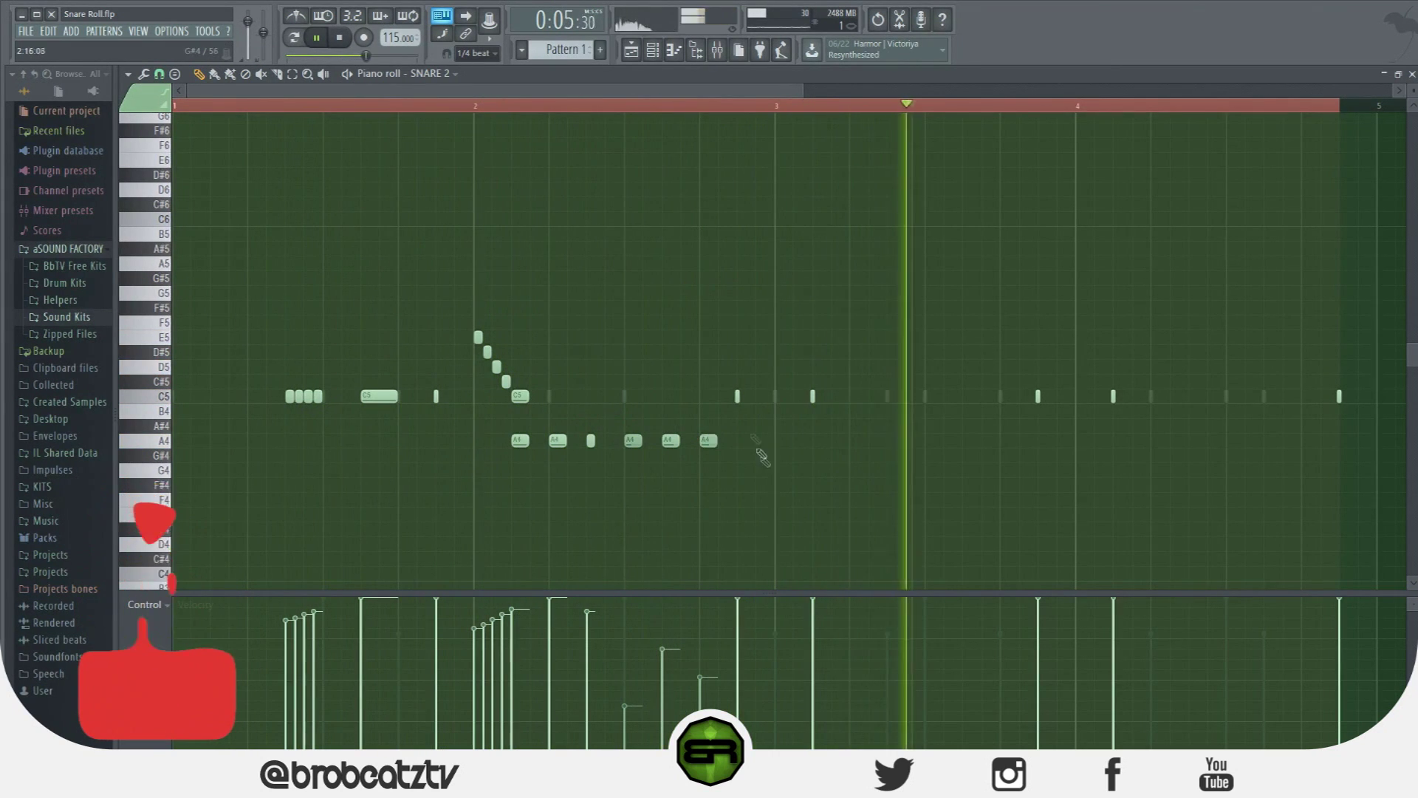
key(space)
Chop the long C5 note at 1:11 into eight equal short hits with the Chop tool.
scroll(480, 115, down, 2)
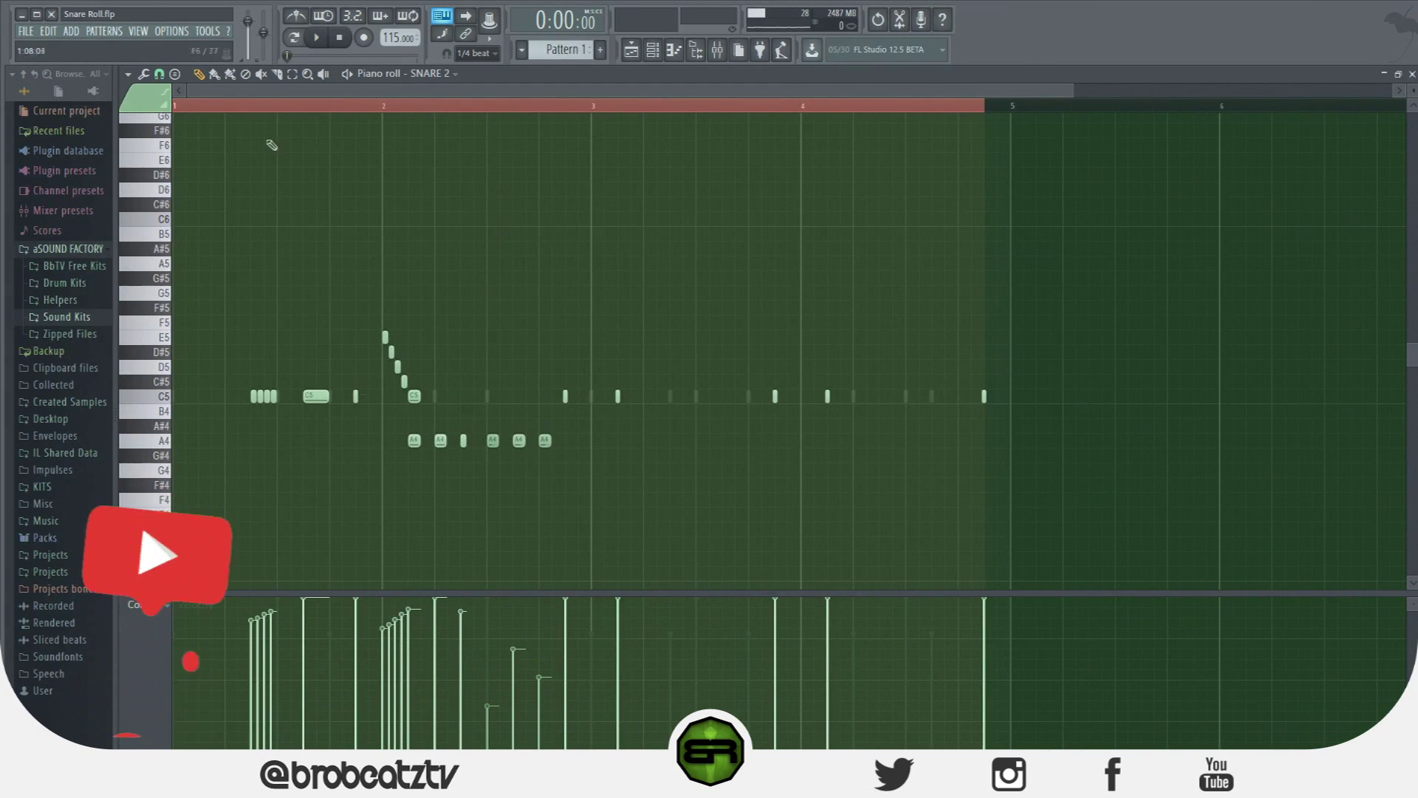
click(161, 76)
click(160, 78)
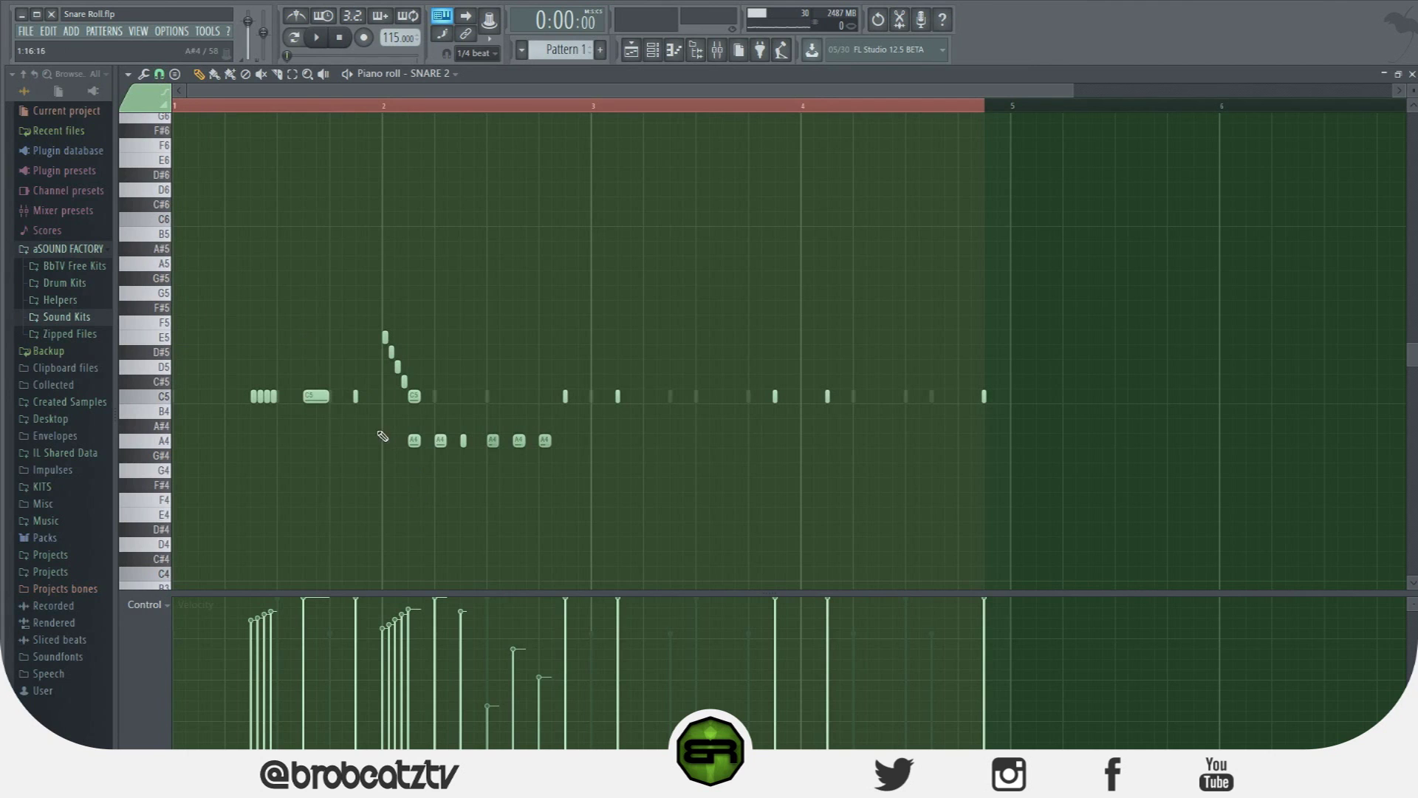
click(309, 398)
scroll(277, 124, up, 5)
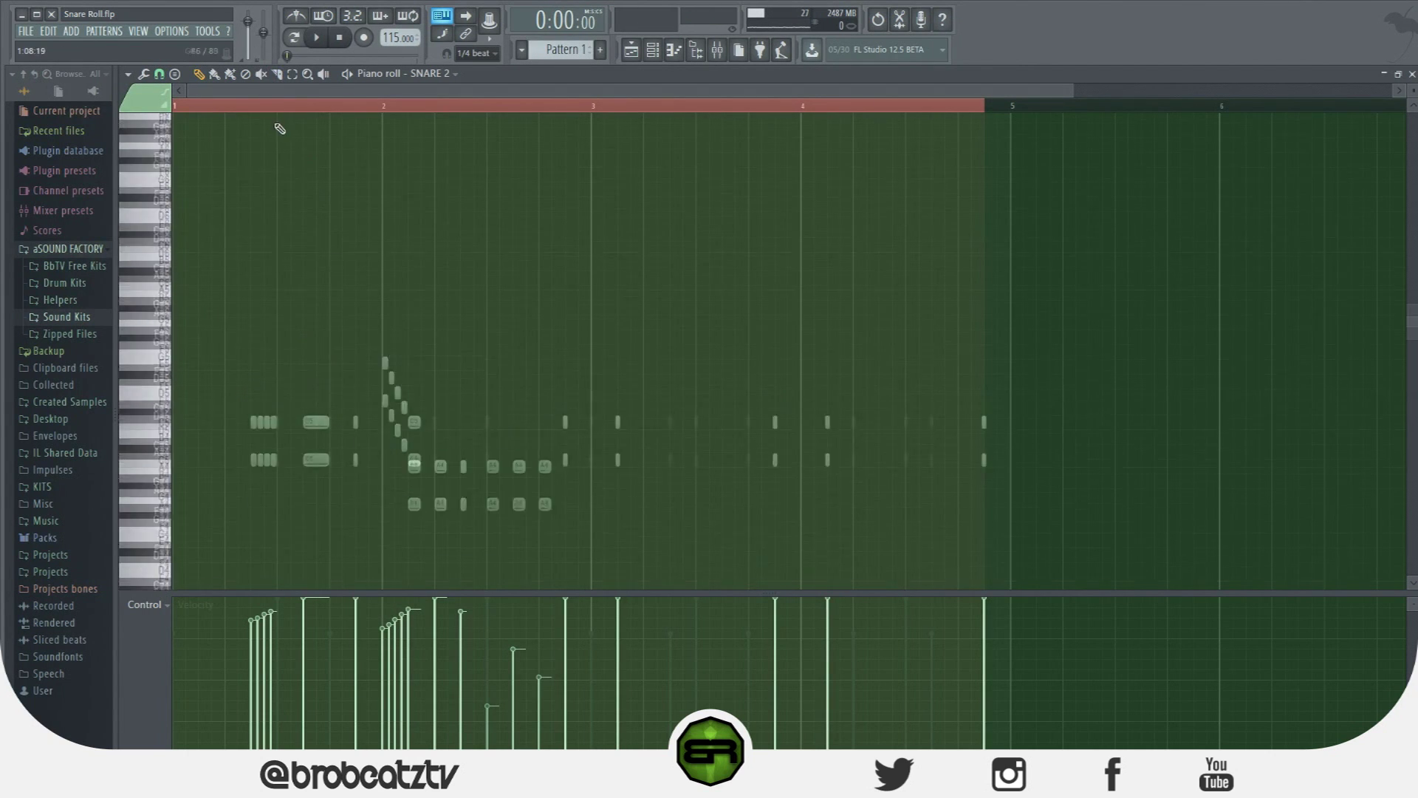
scroll(293, 111, down, 3)
scroll(266, 202, down, 6)
scroll(257, 114, up, 4)
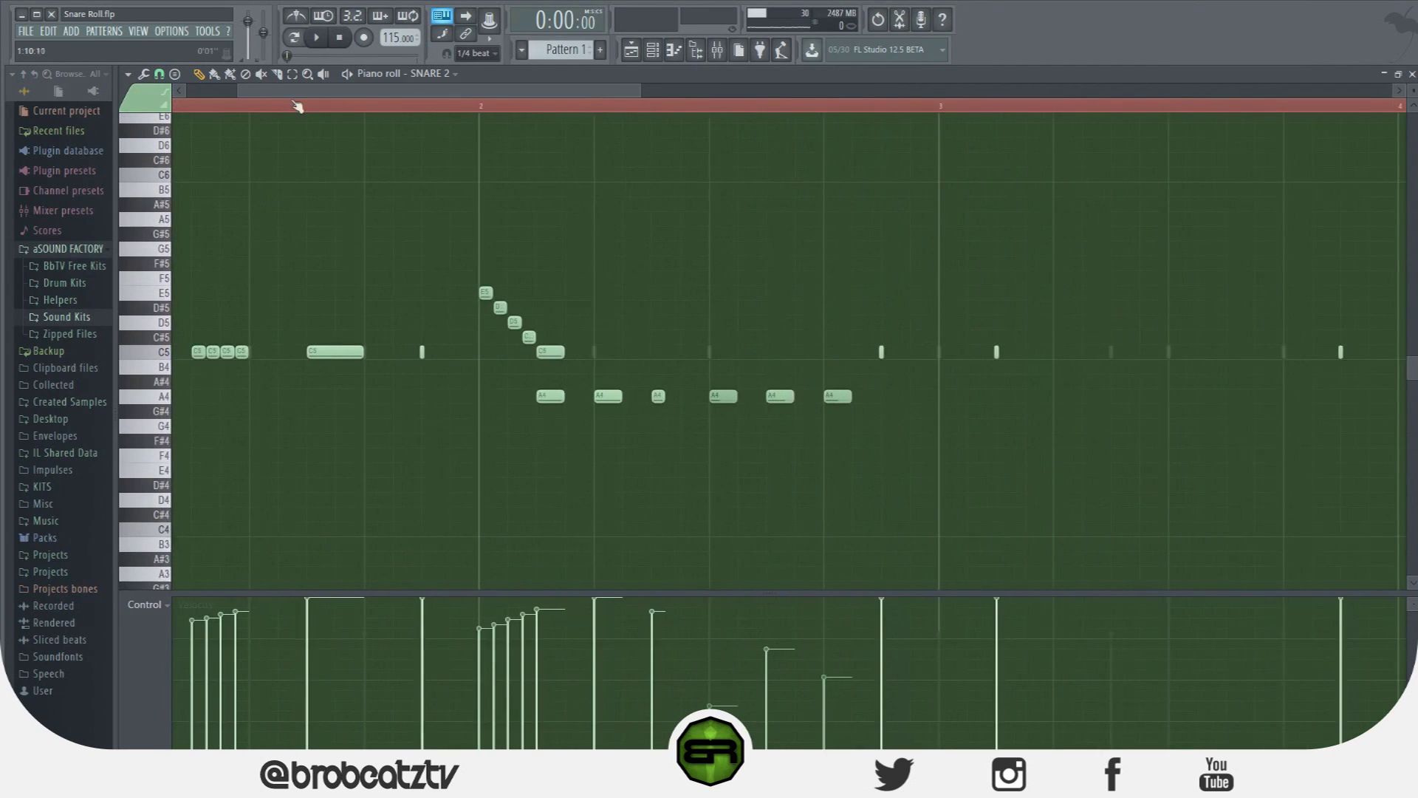
click(357, 350)
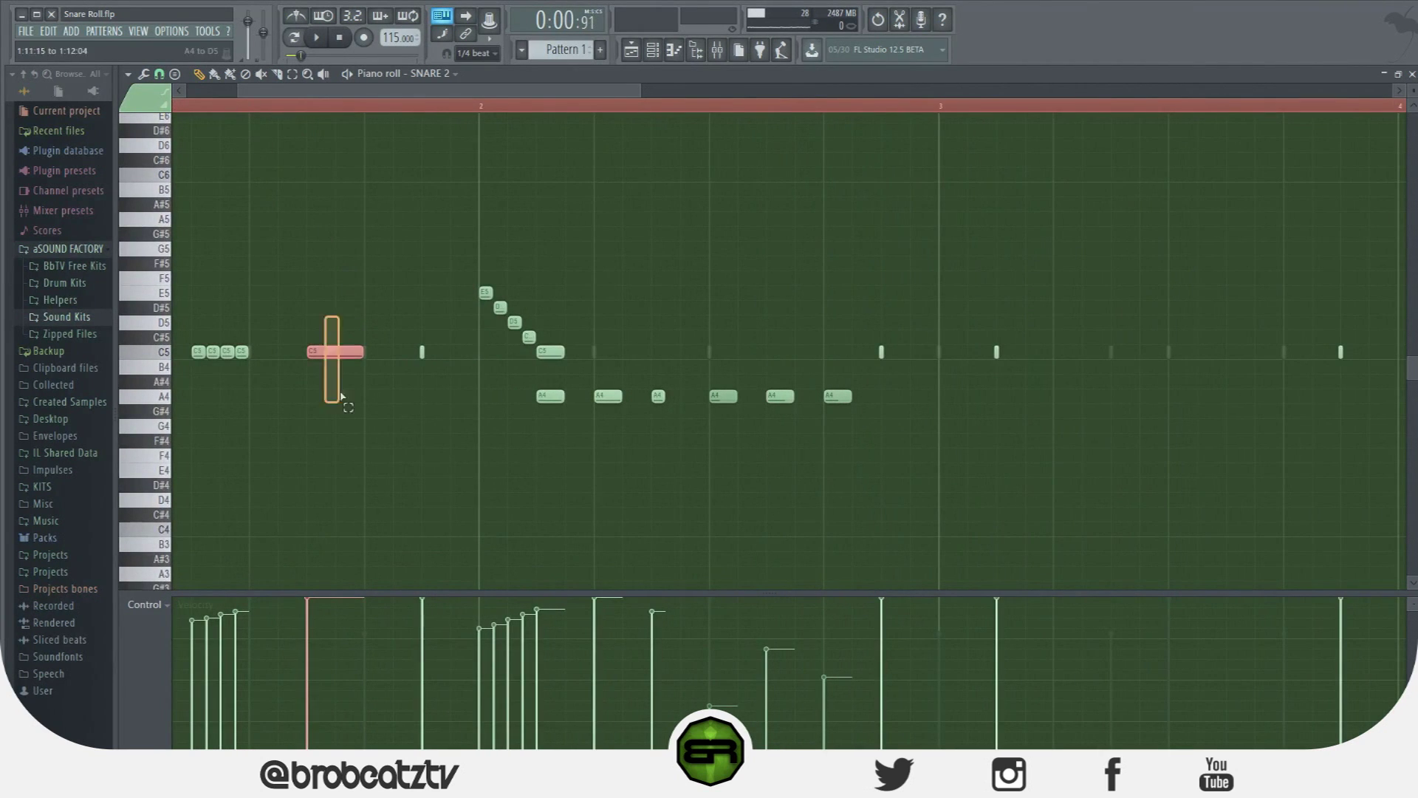
click(144, 73)
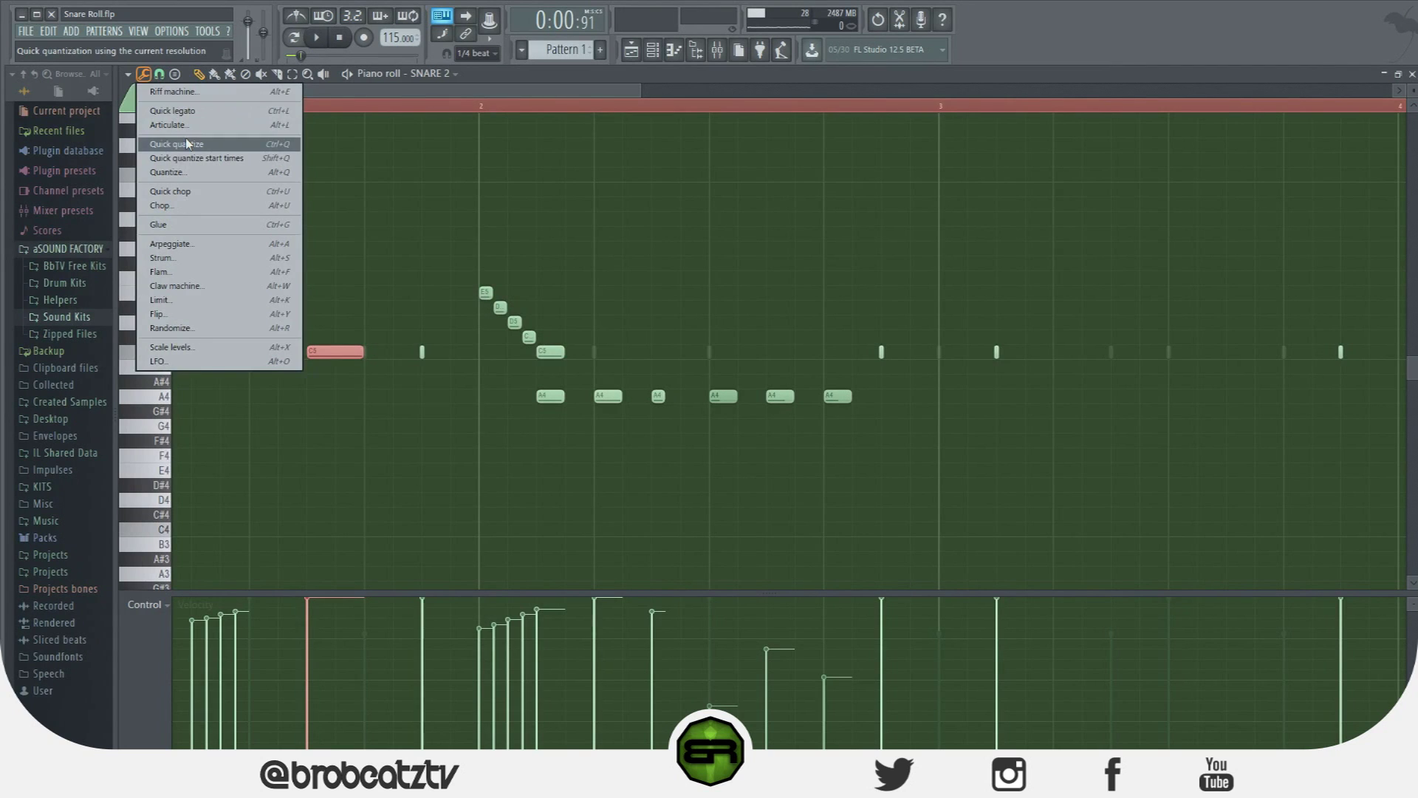
click(160, 205)
drag(933, 342, 933, 342)
click(1052, 457)
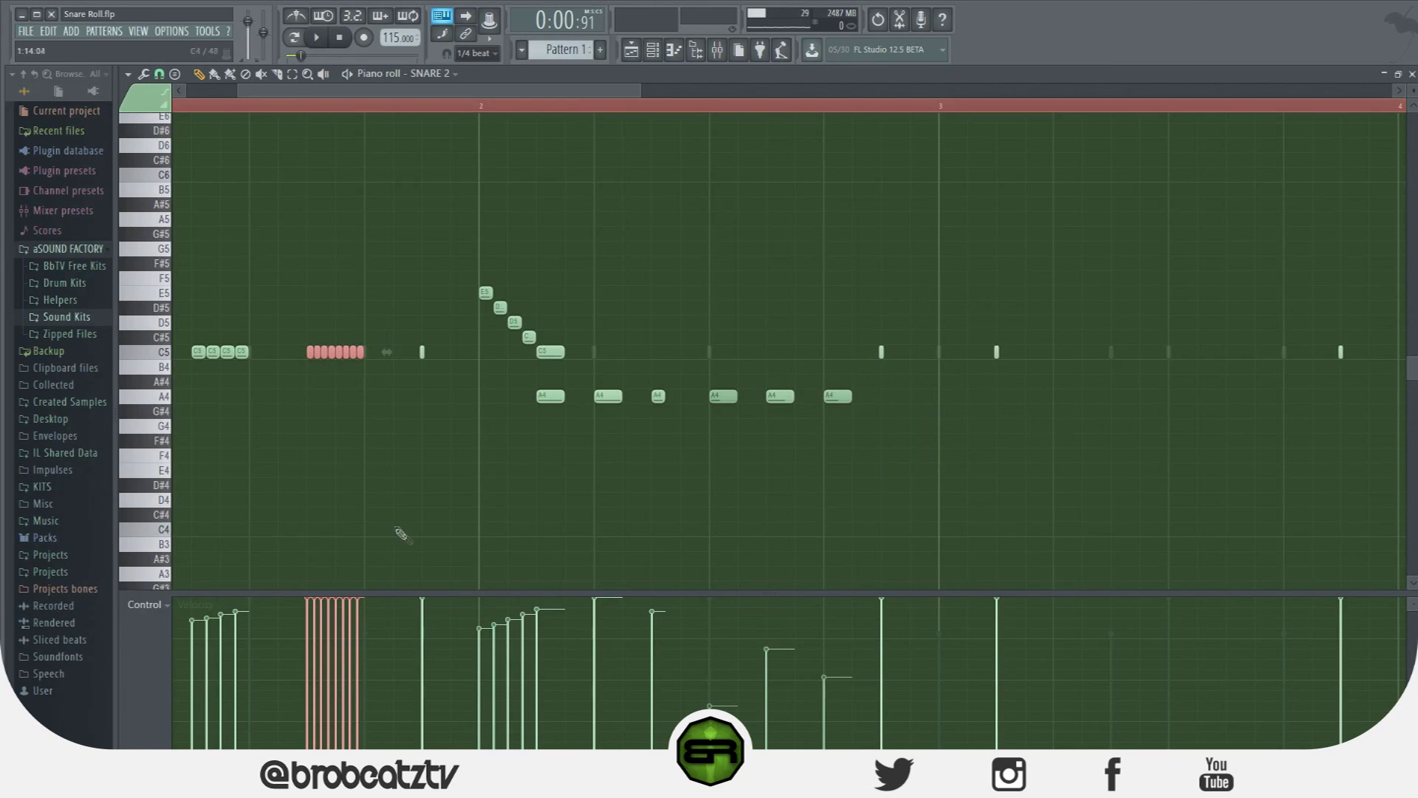
Shape the velocities of the eight chopped C5 hits into a rising ramp and play the pattern.
mouse_move(307, 653)
mouse_down()
mouse_move(377, 591)
mouse_move(387, 657)
mouse_up()
click(348, 384)
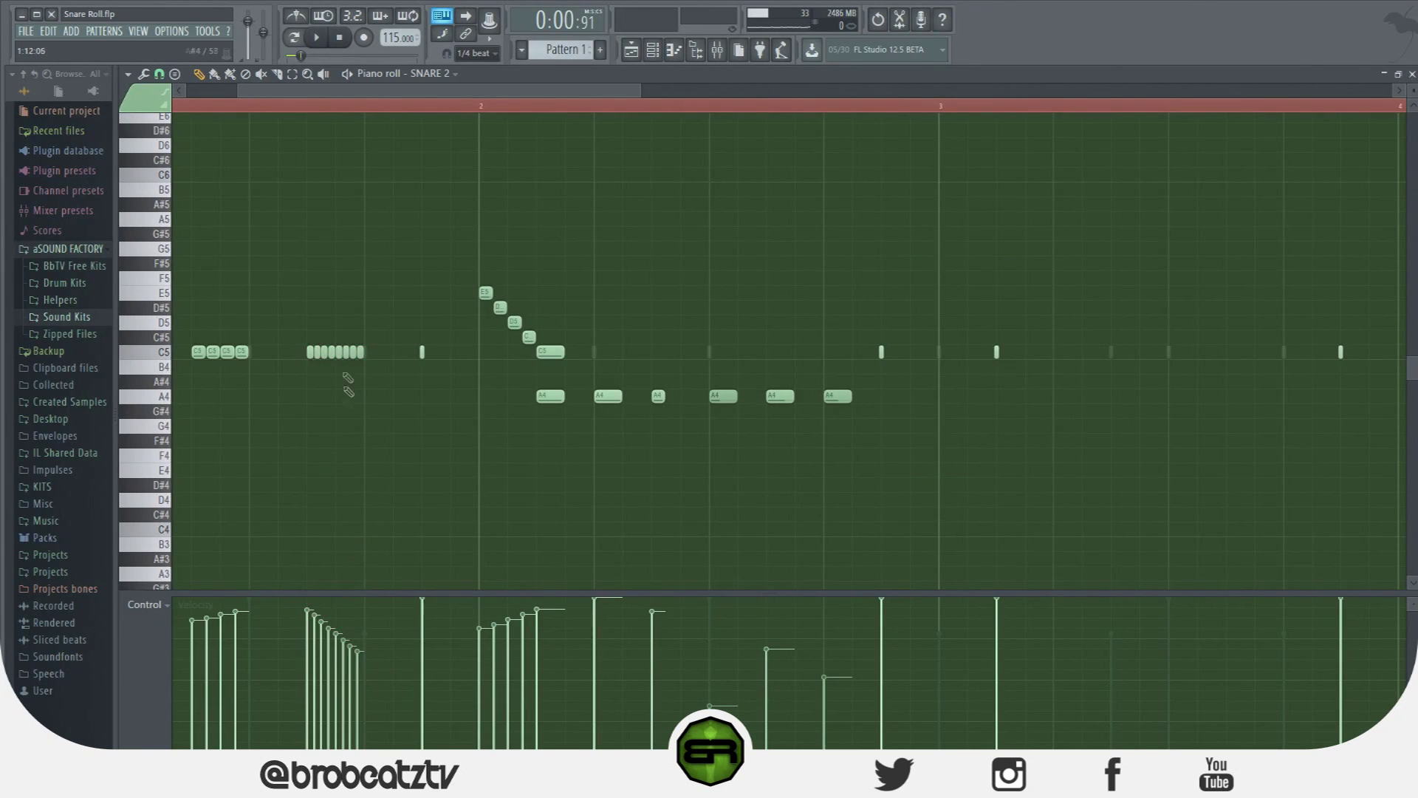
drag(248, 98, 226, 98)
key(space)
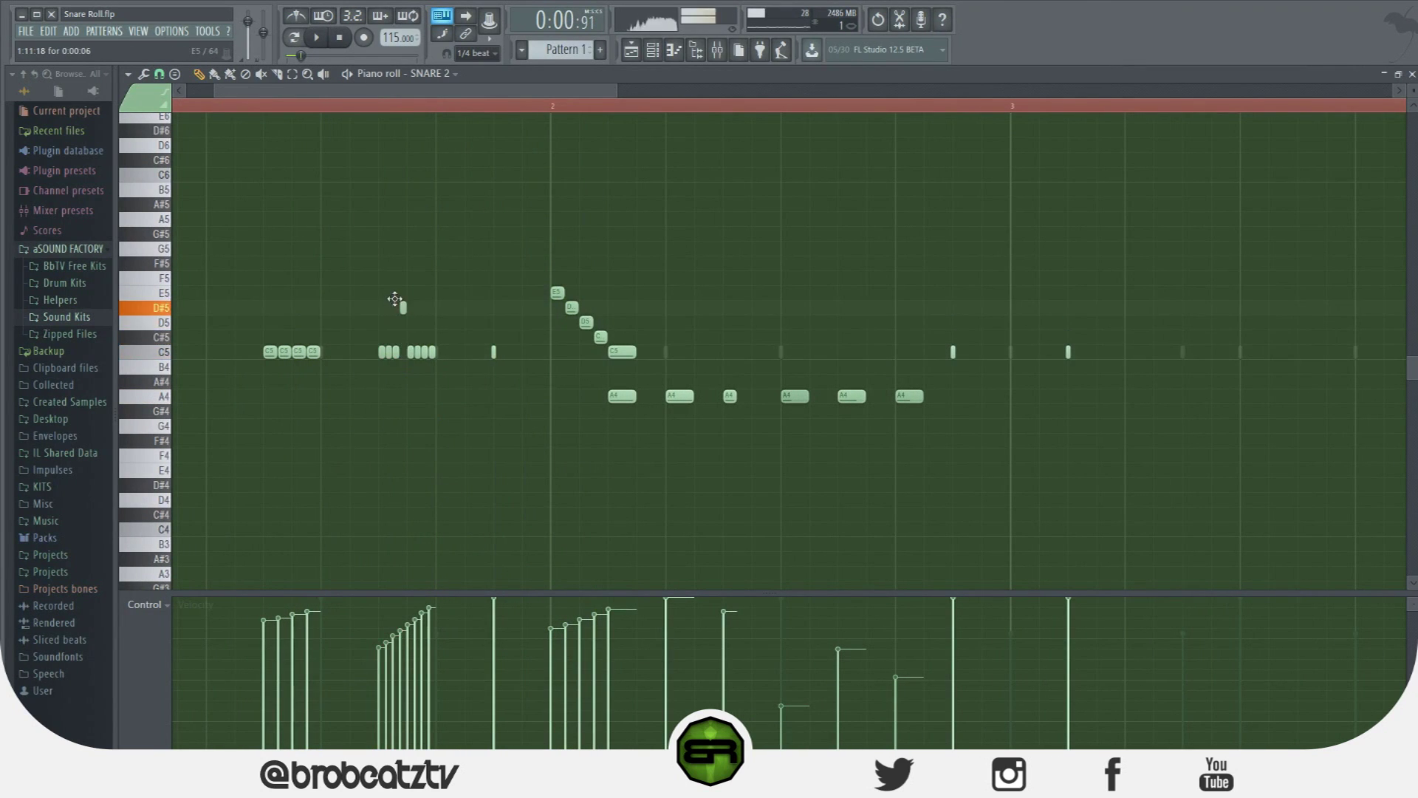
Raise the first four of the eight chopped hits from C5 to E5 and play the pattern.
drag(382, 351, 381, 289)
key(space)
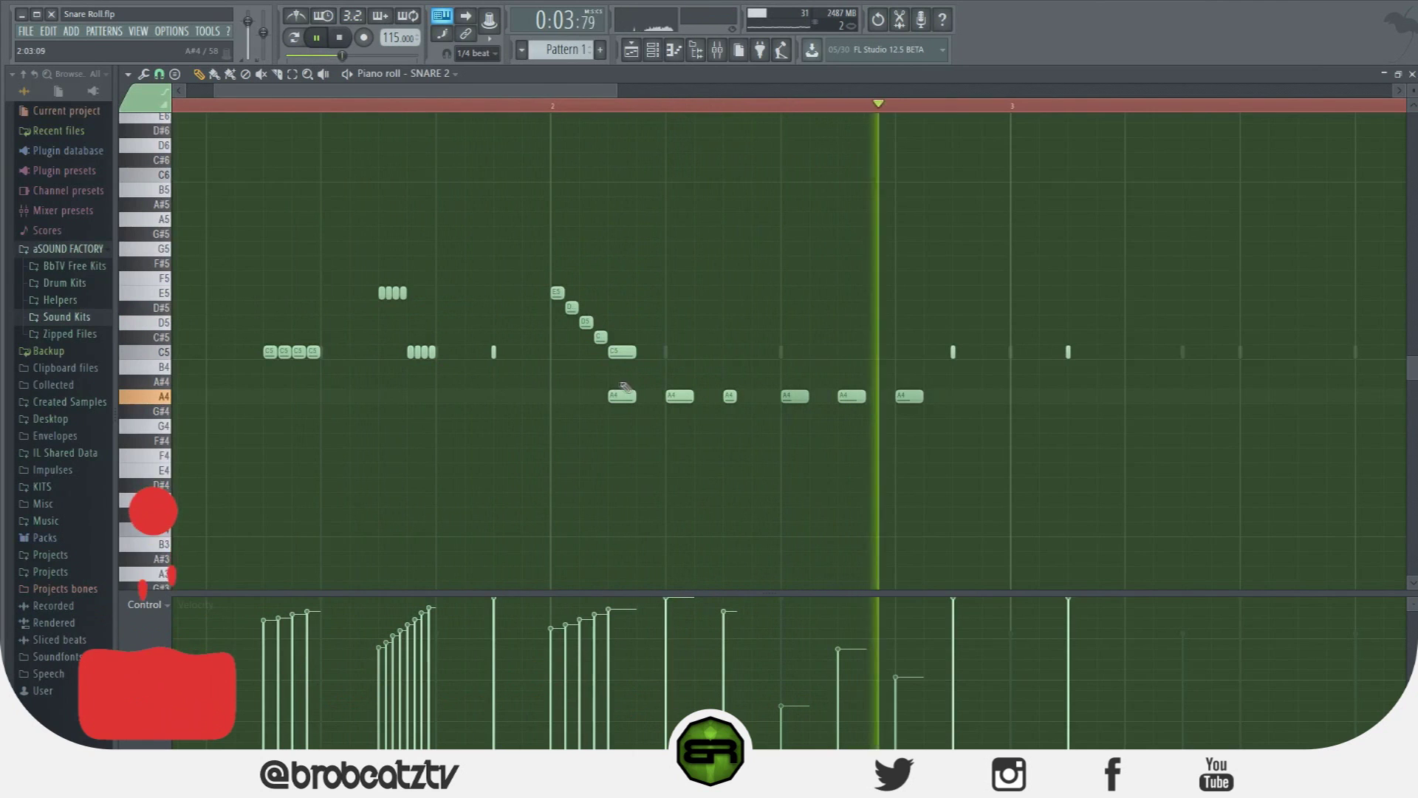
Vary the velocities of the snare notes from 2:05 to 2:15.
scroll(482, 107, down, 5)
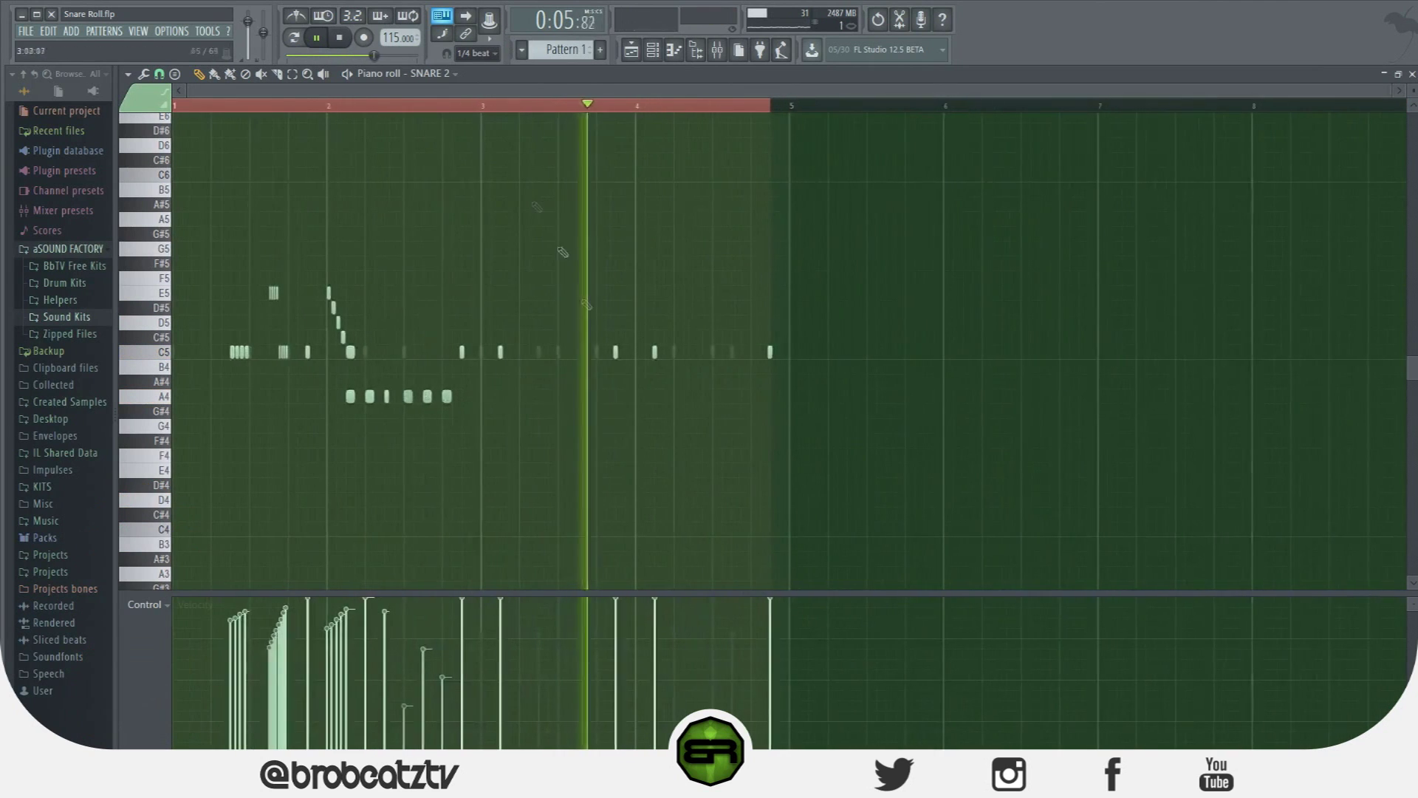
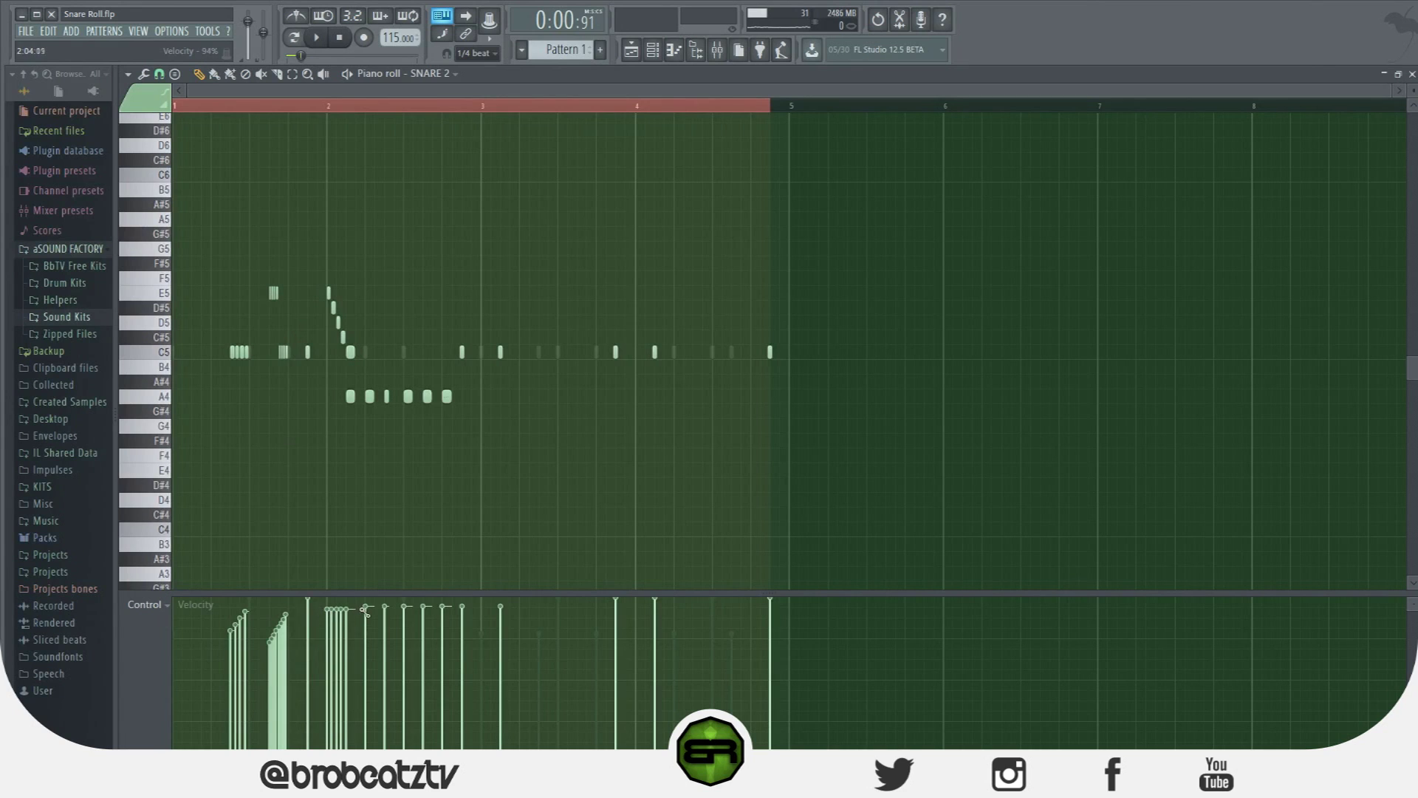
mouse_move(373, 633)
mouse_down()
mouse_move(409, 671)
mouse_move(439, 664)
mouse_move(460, 724)
mouse_up()
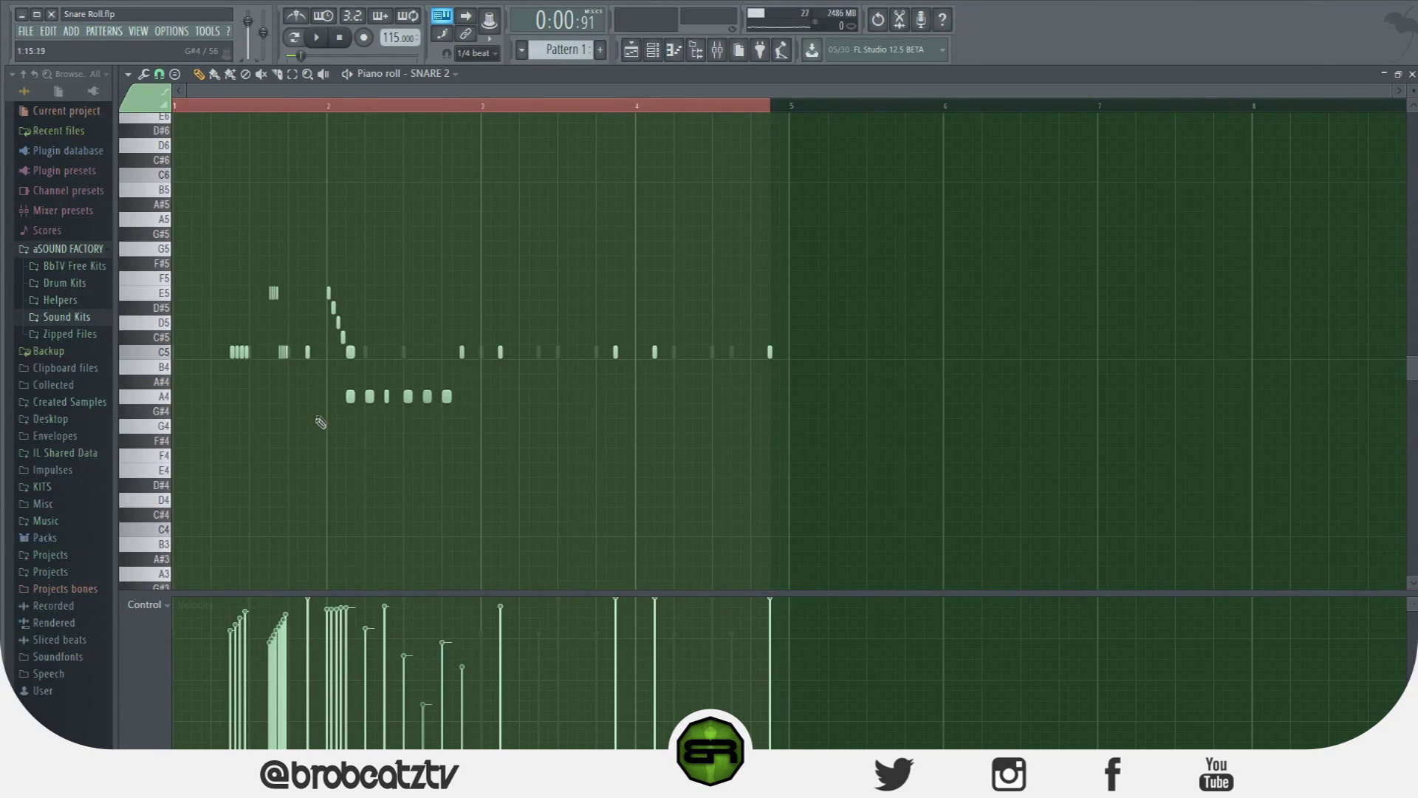
Show note pan in an enlarged control lane and pan the eight-hit roll gradually from right to left.
click(161, 608)
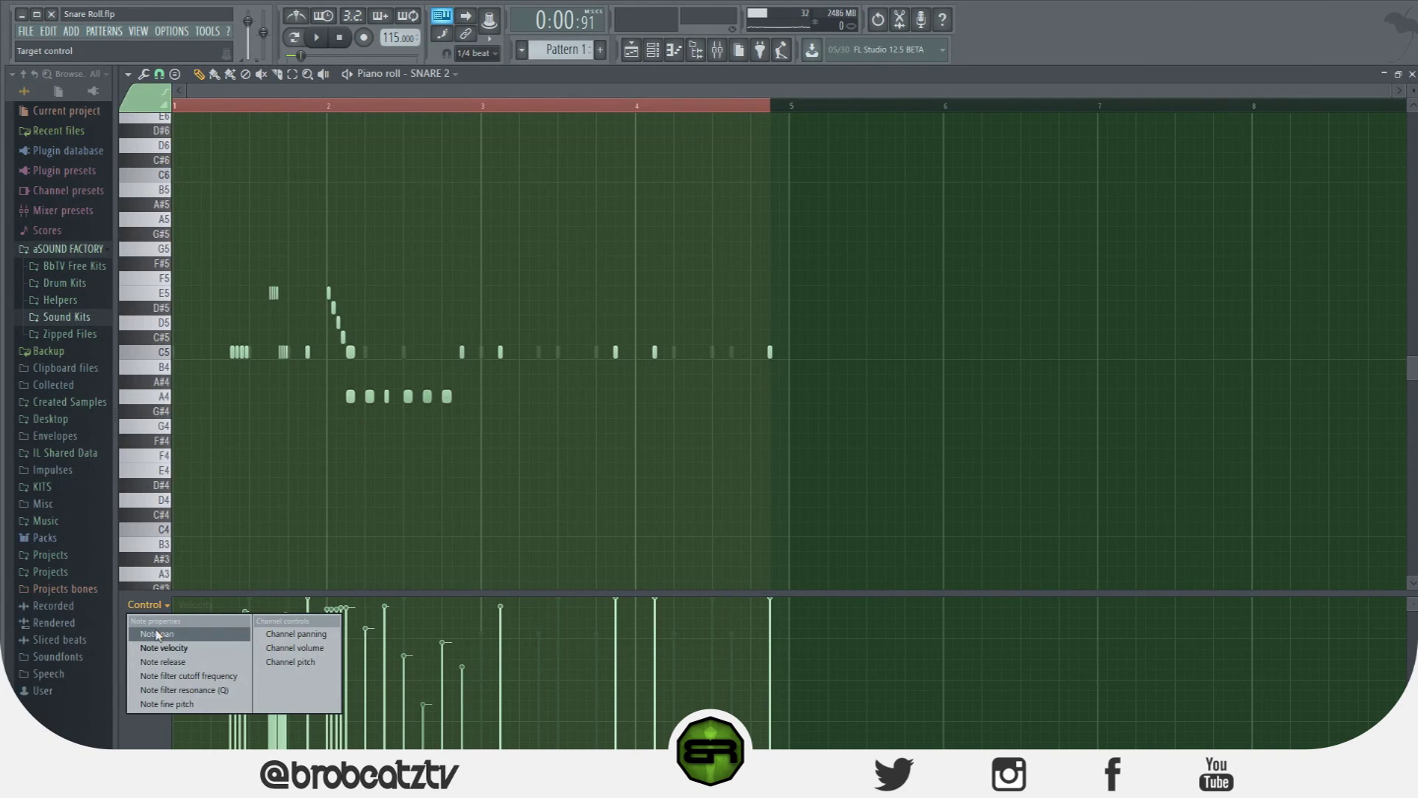
click(158, 634)
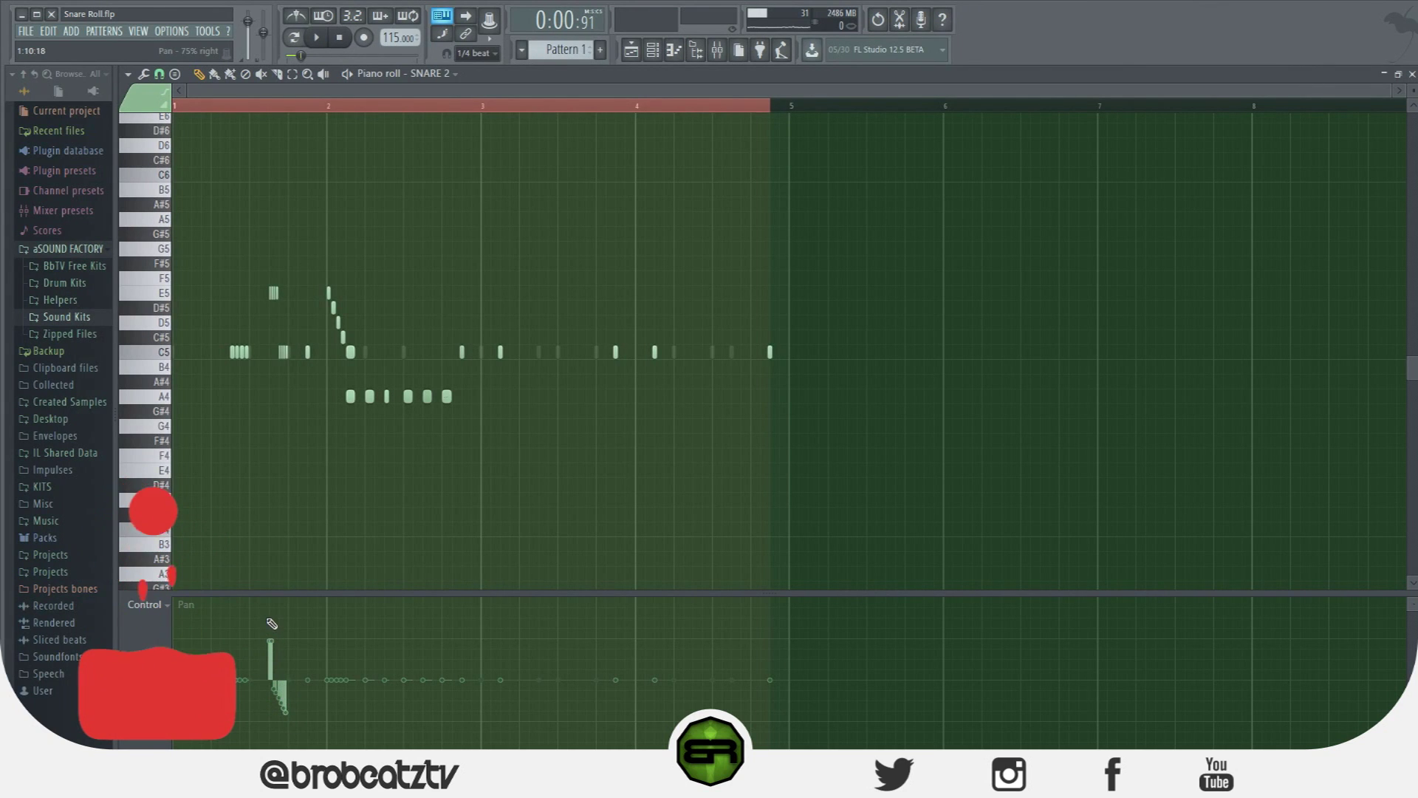
drag(280, 594, 280, 411)
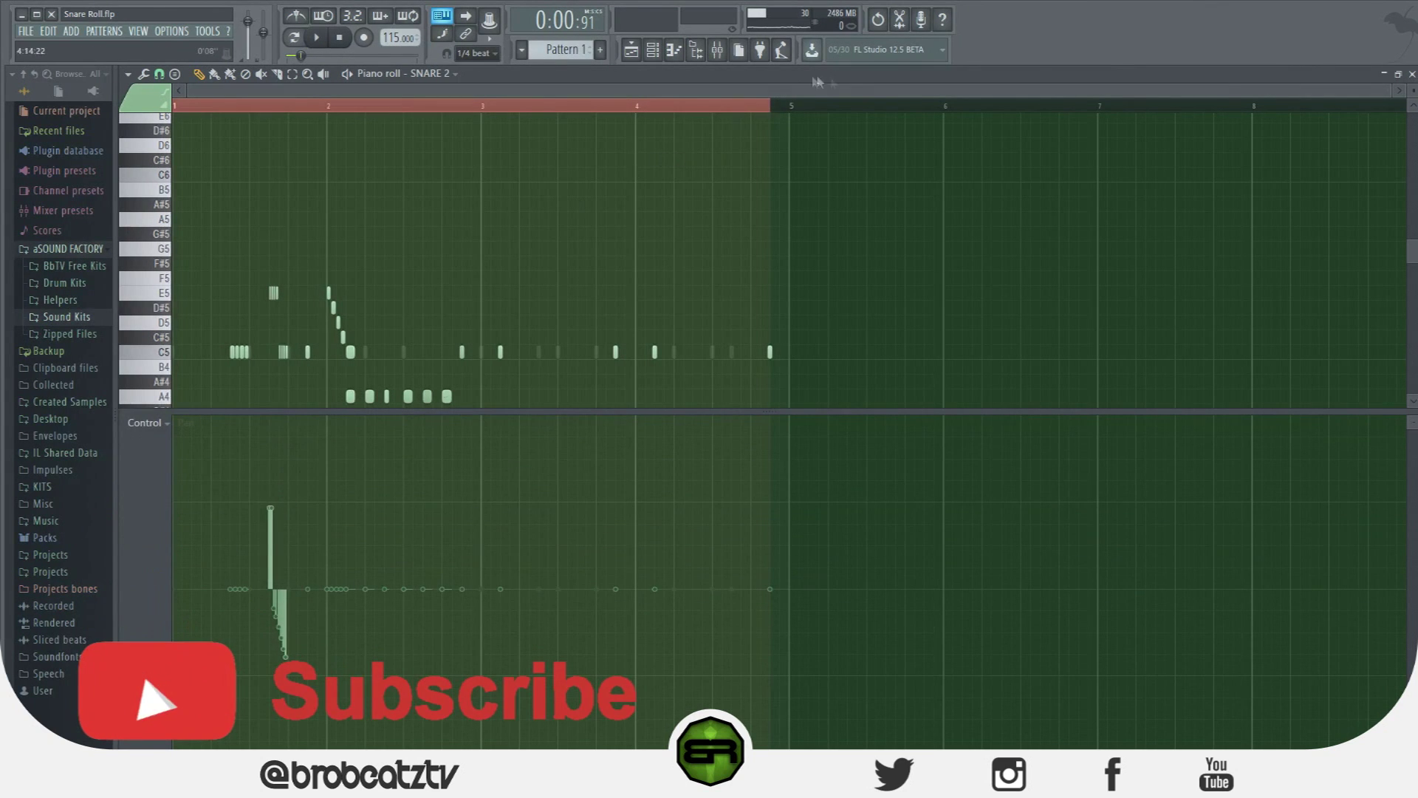
scroll(628, 110, up, 5)
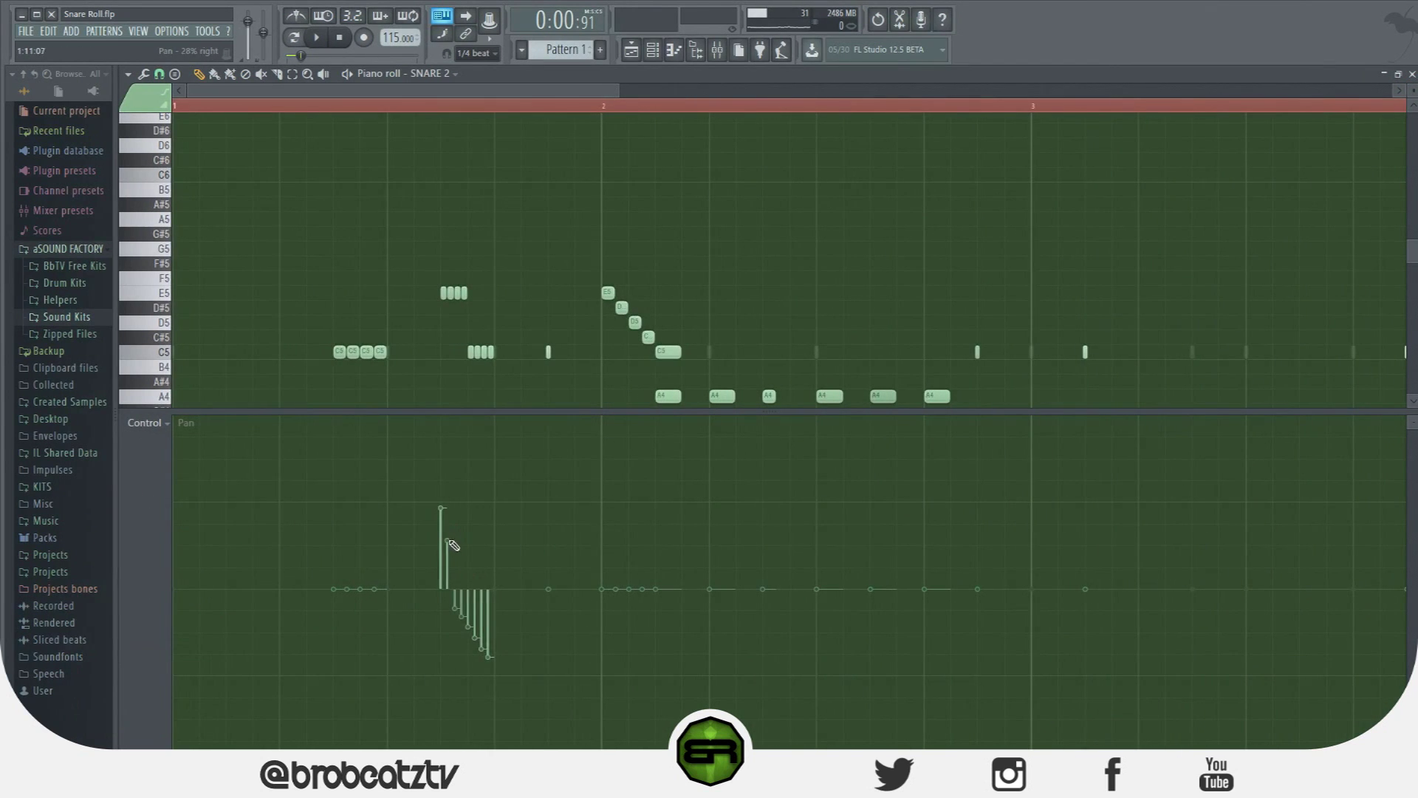
drag(470, 586, 463, 575)
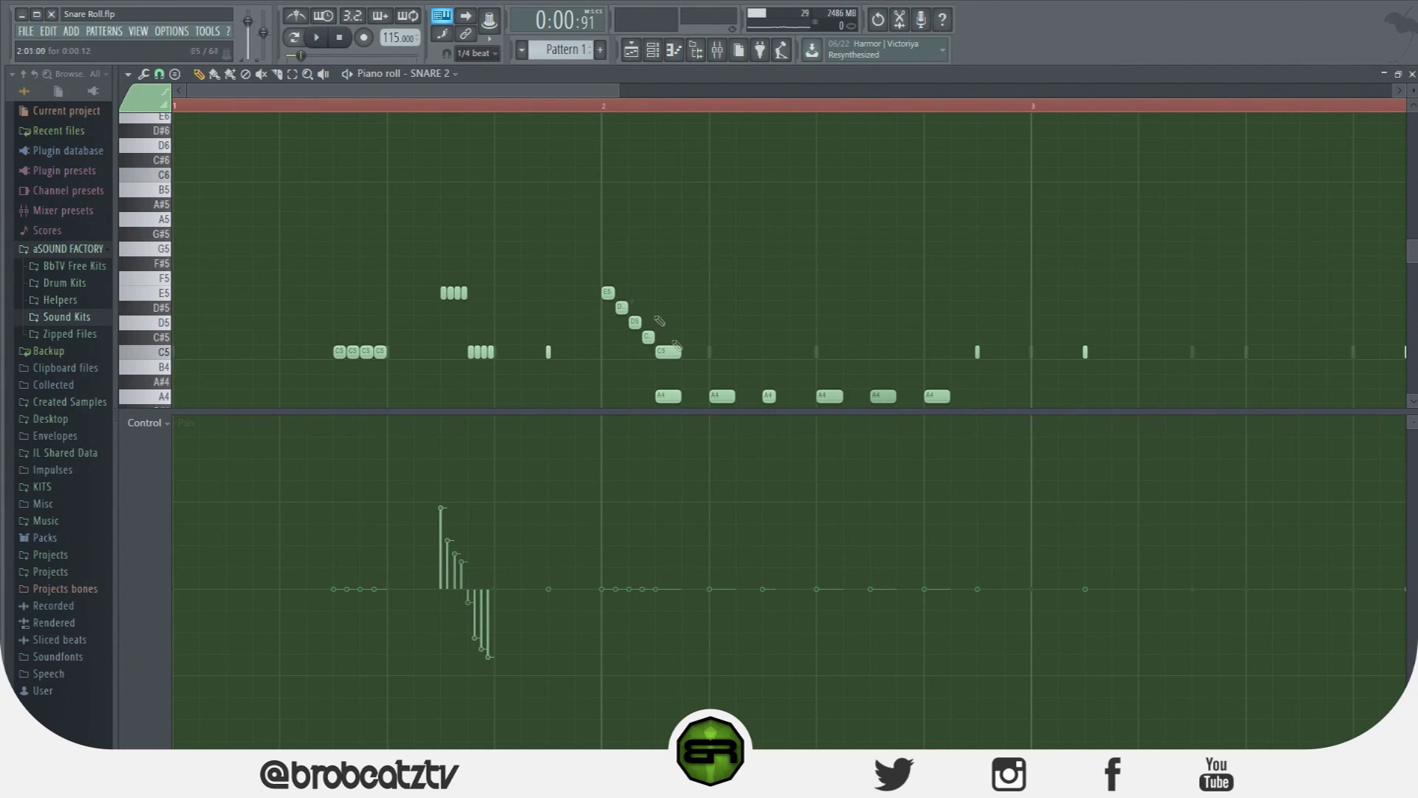
Pan the notes at 2:05, 2:09 and 2:11 left and those at 2:07, 2:13 and 2:15 right, then play the pattern.
click(720, 665)
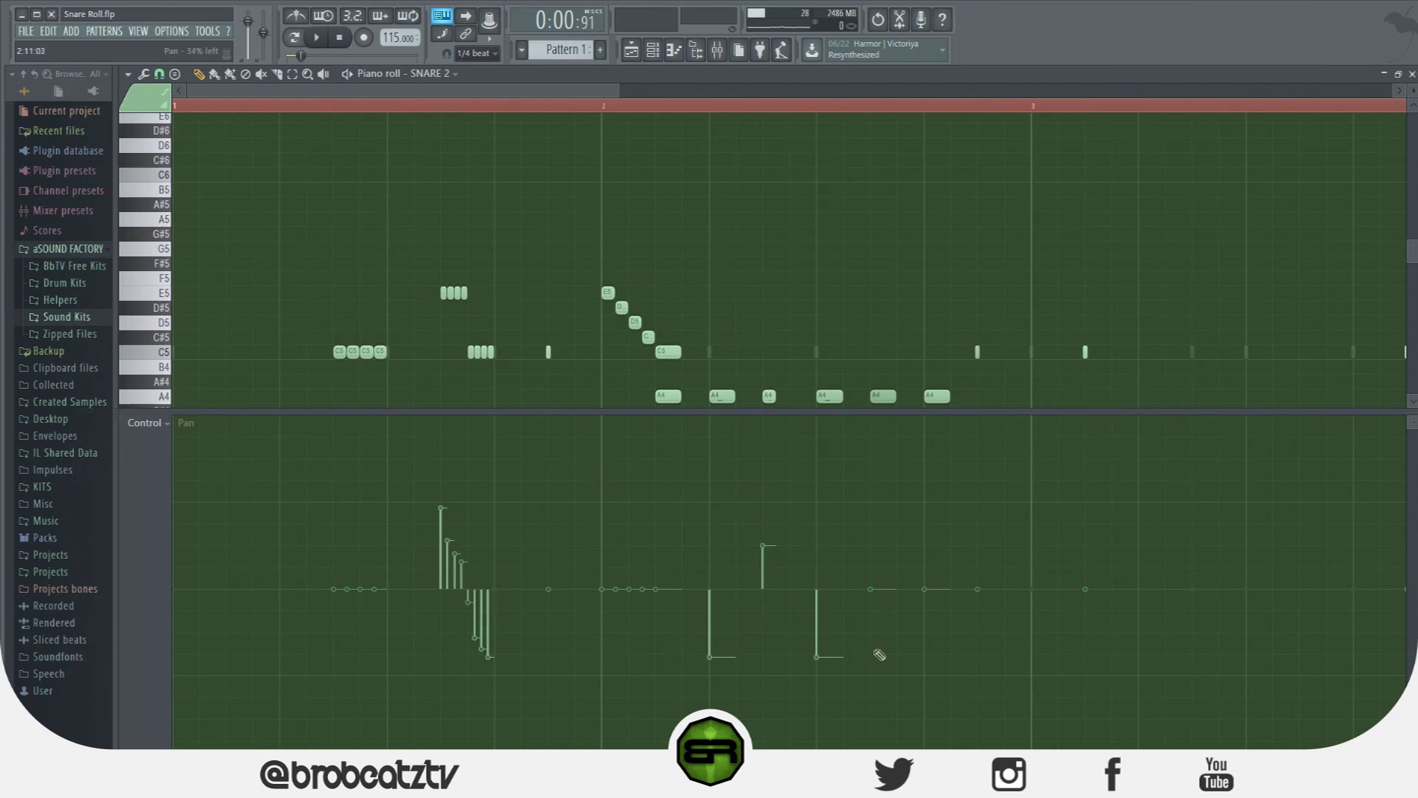
drag(938, 509, 1008, 588)
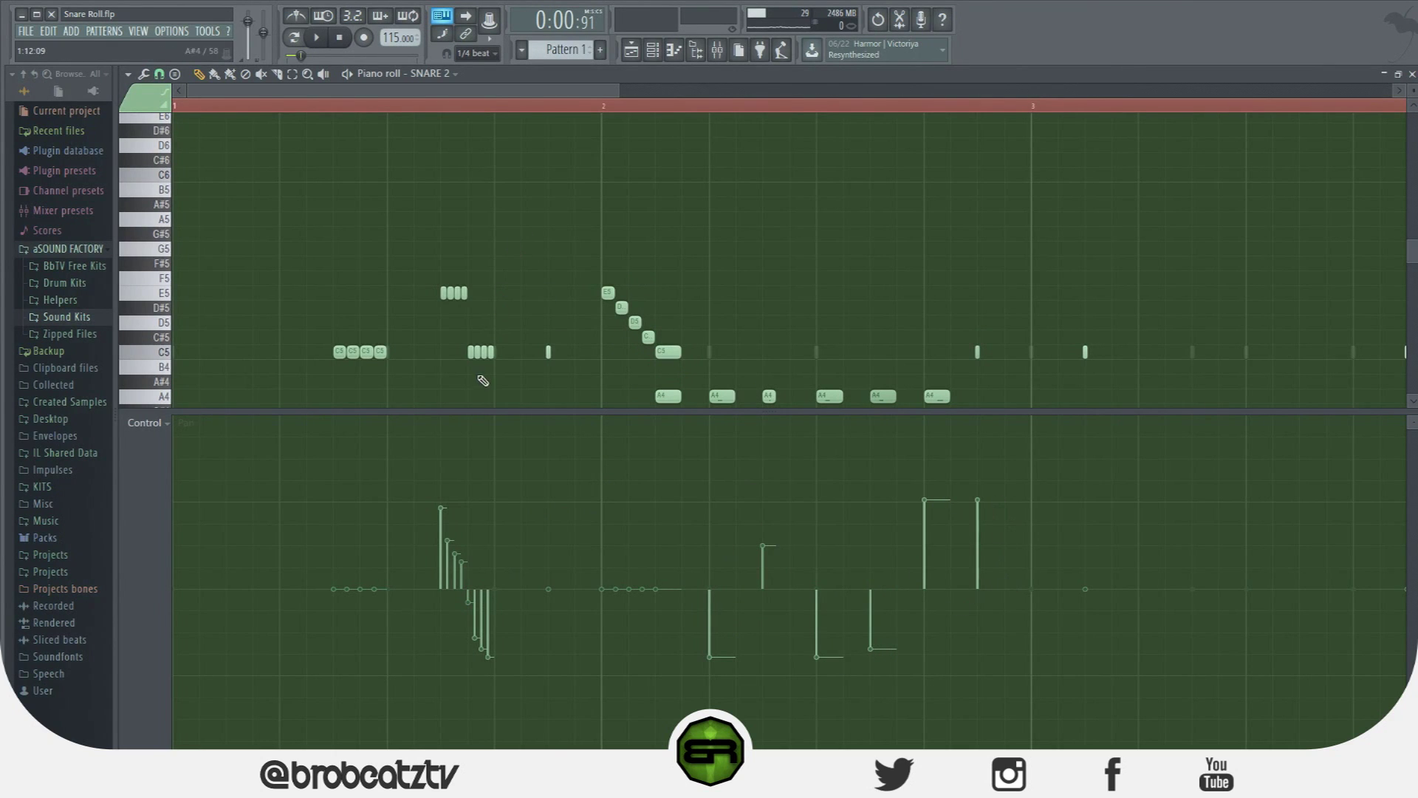
drag(463, 411, 432, 517)
key(space)
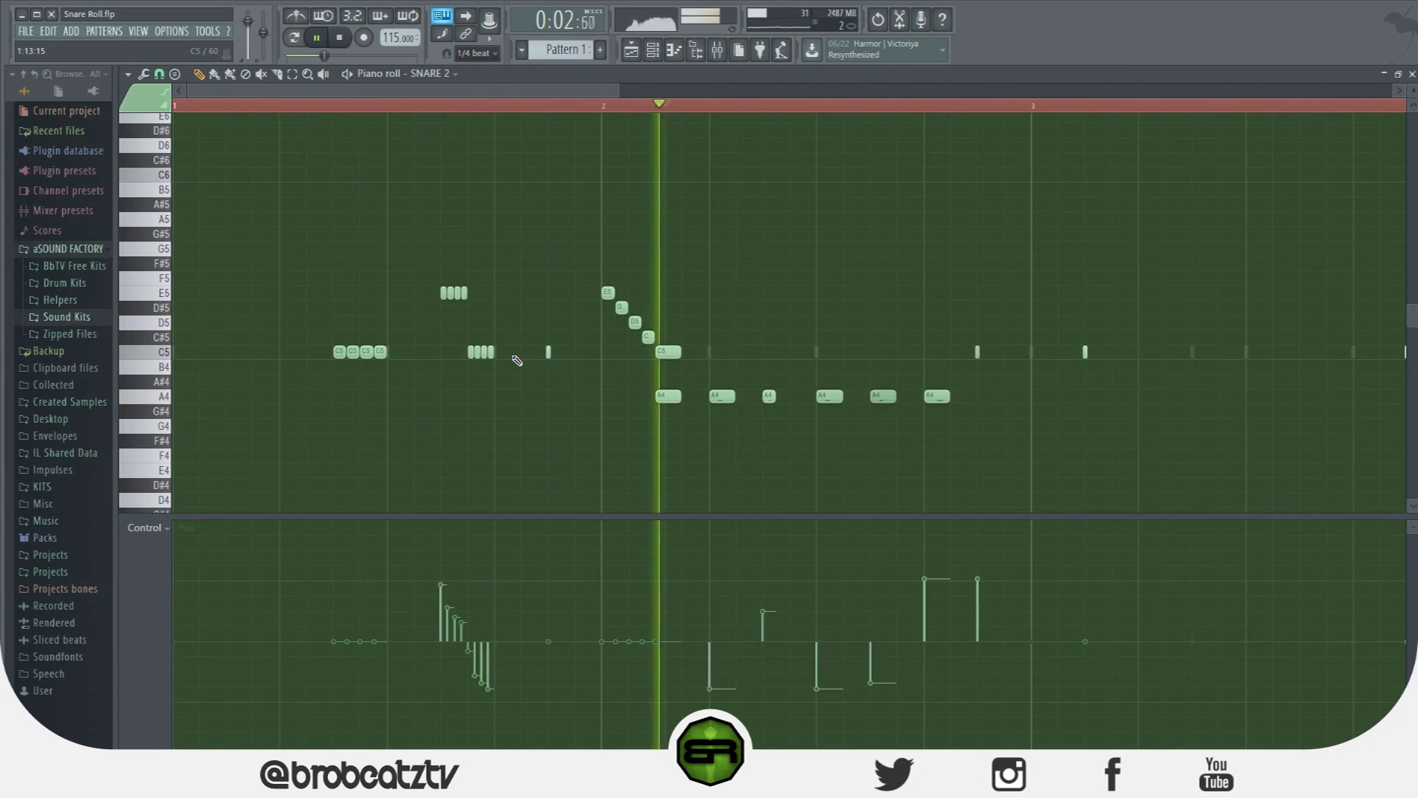
key(space)
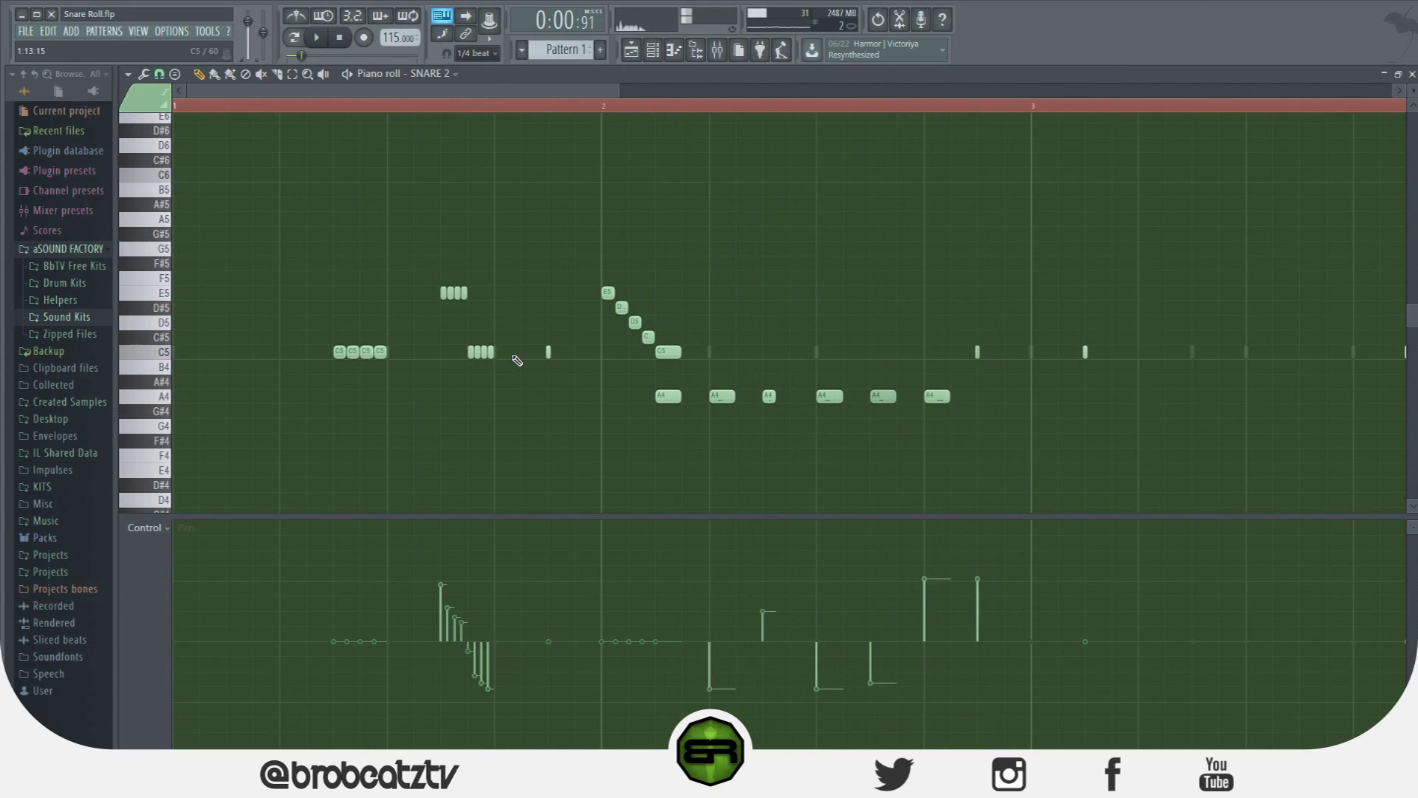
Set the snap to 1/3 beat, add three F#4 triplet notes starting at 3:09, and play the pattern.
drag(590, 91, 621, 94)
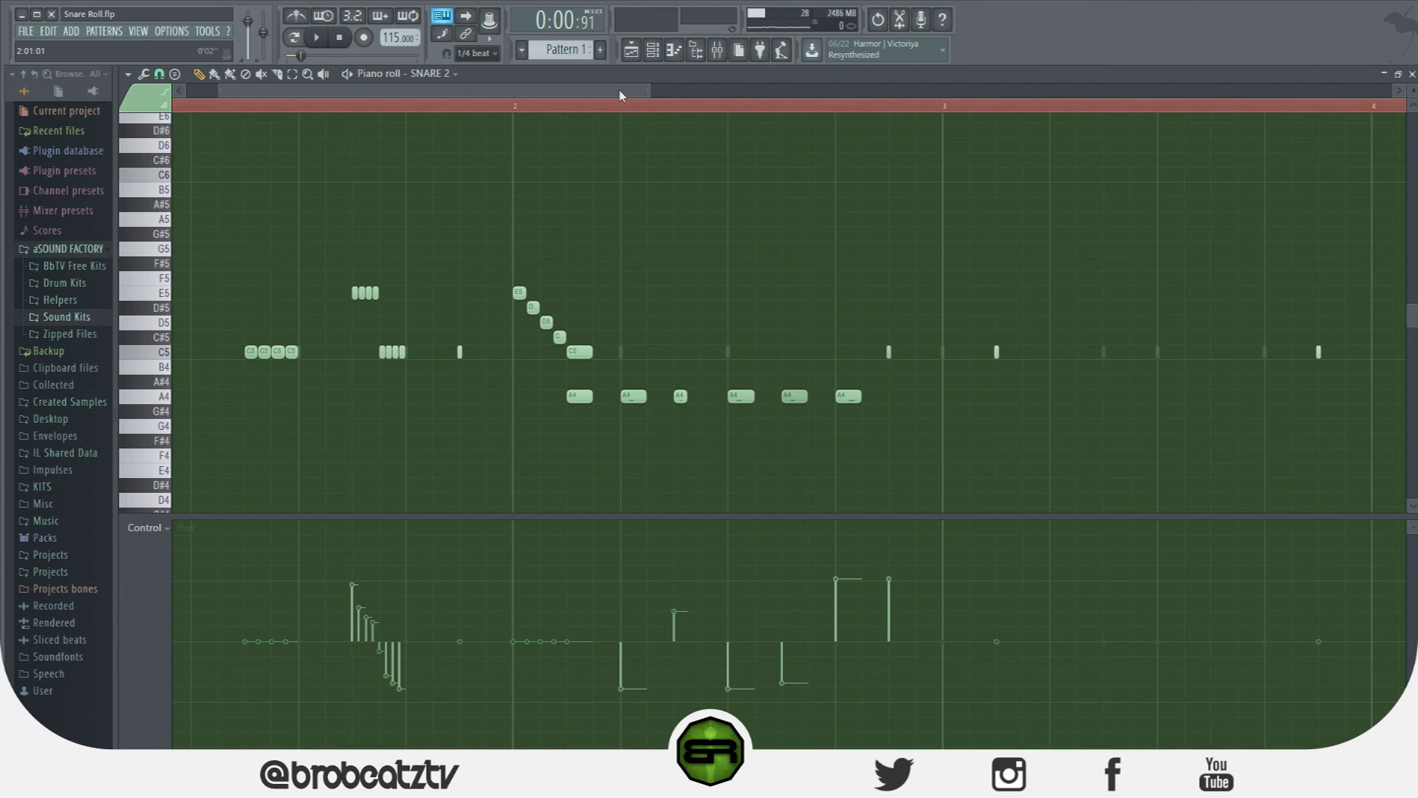
drag(614, 88, 872, 111)
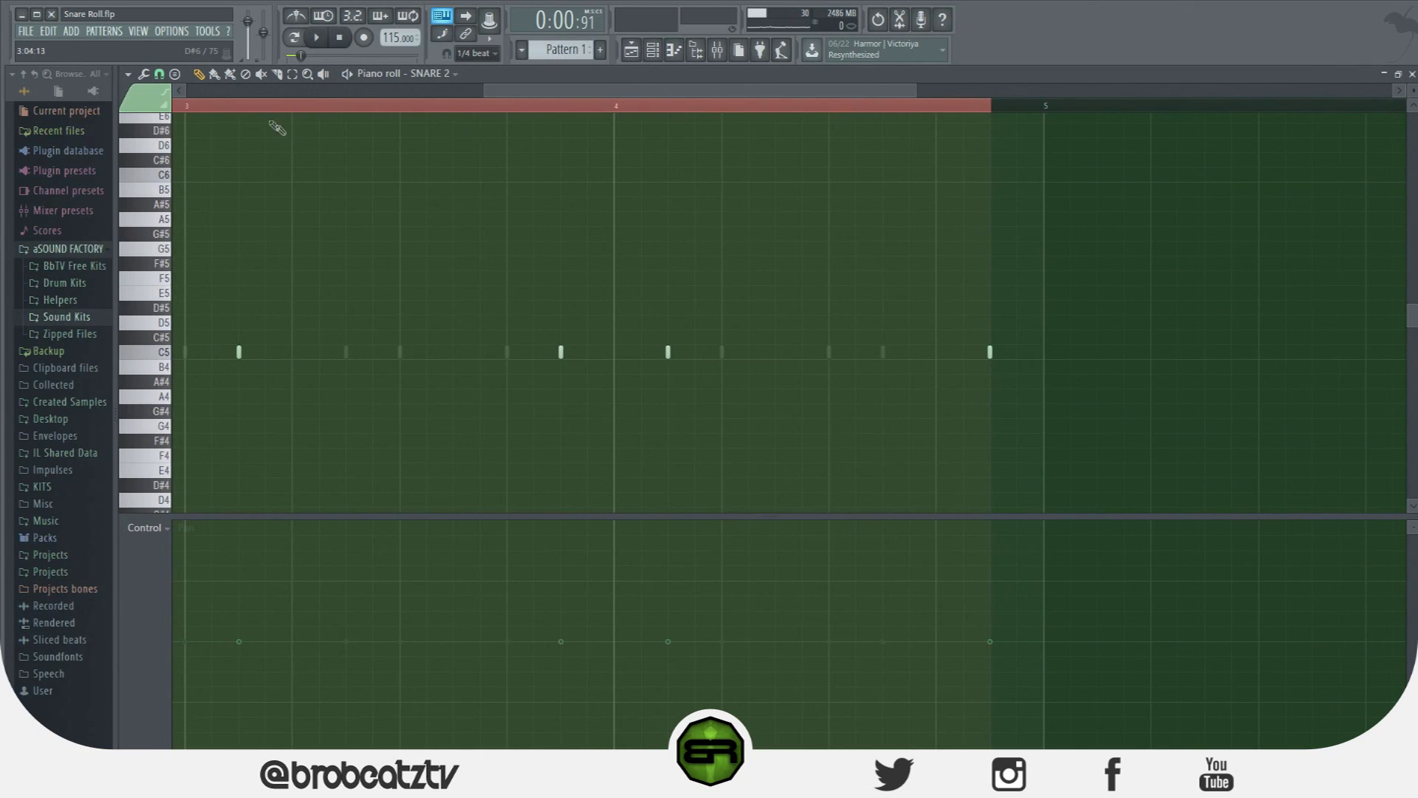
click(159, 74)
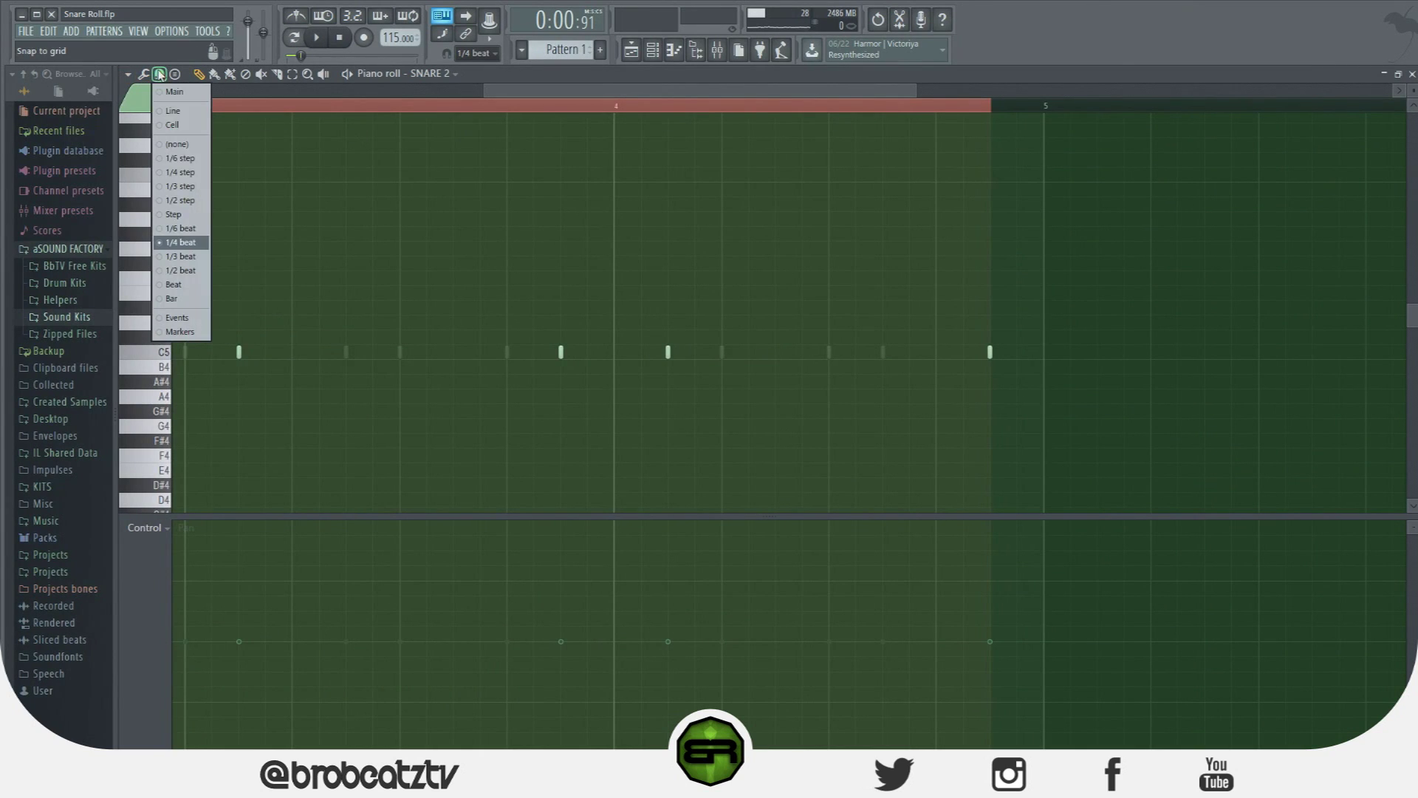
click(191, 257)
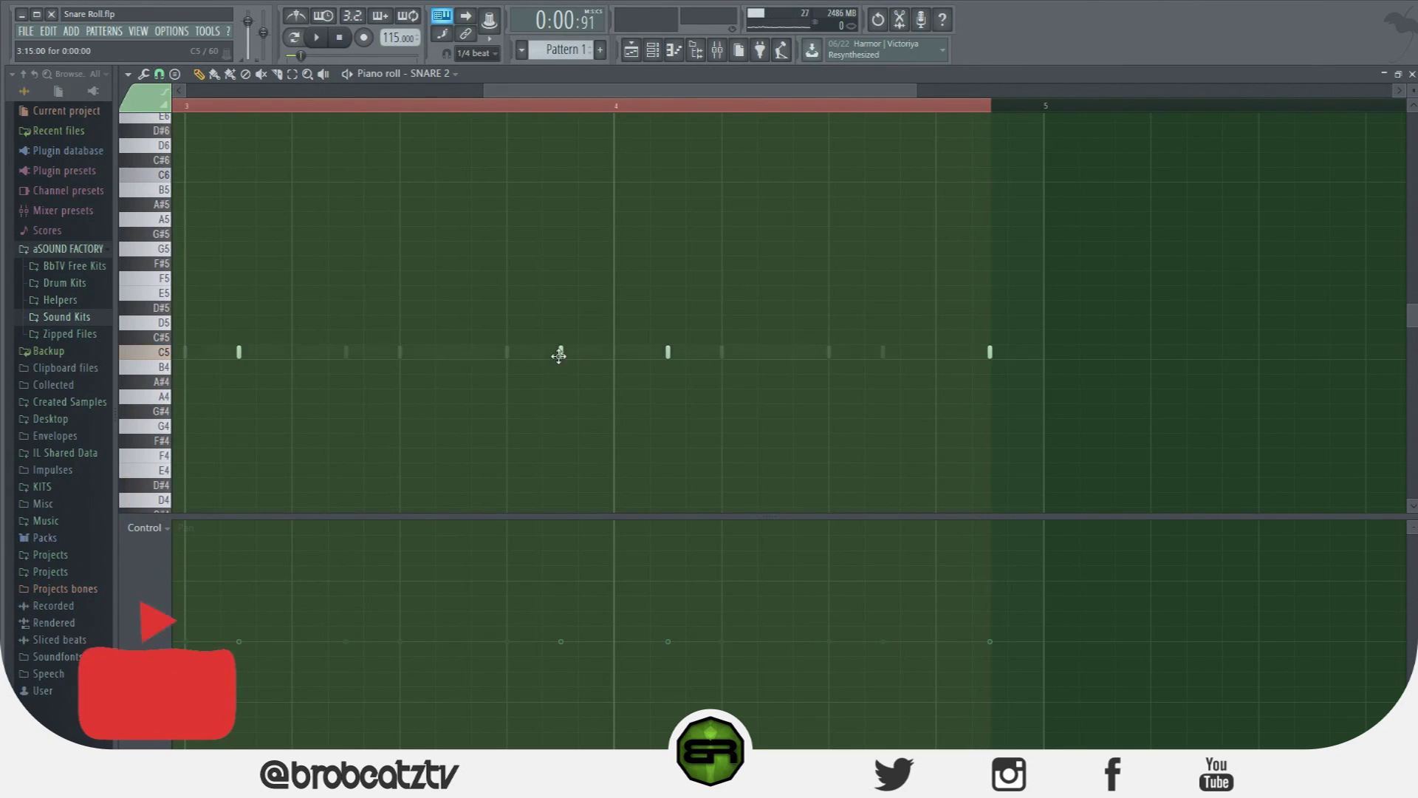
click(399, 440)
click(435, 441)
click(471, 441)
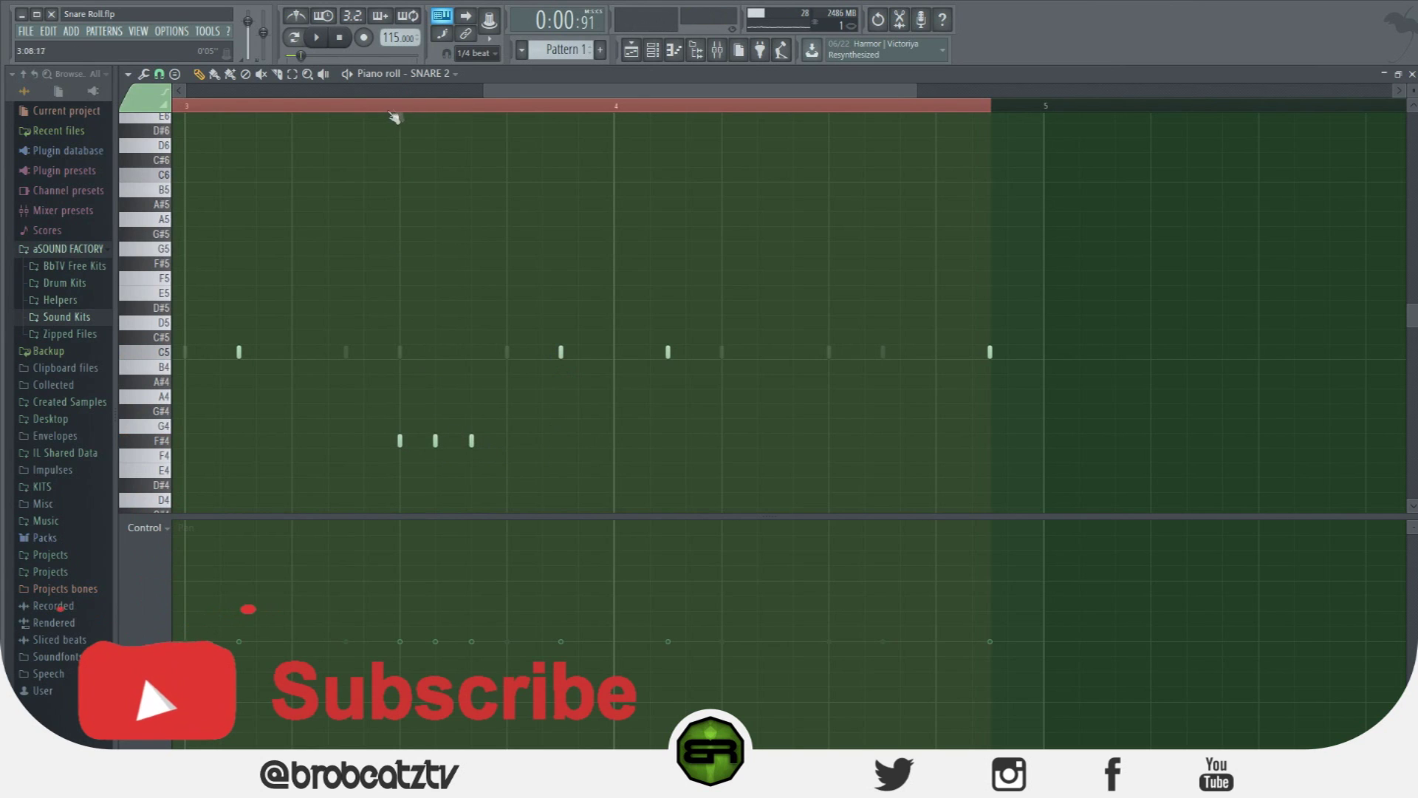
key(space)
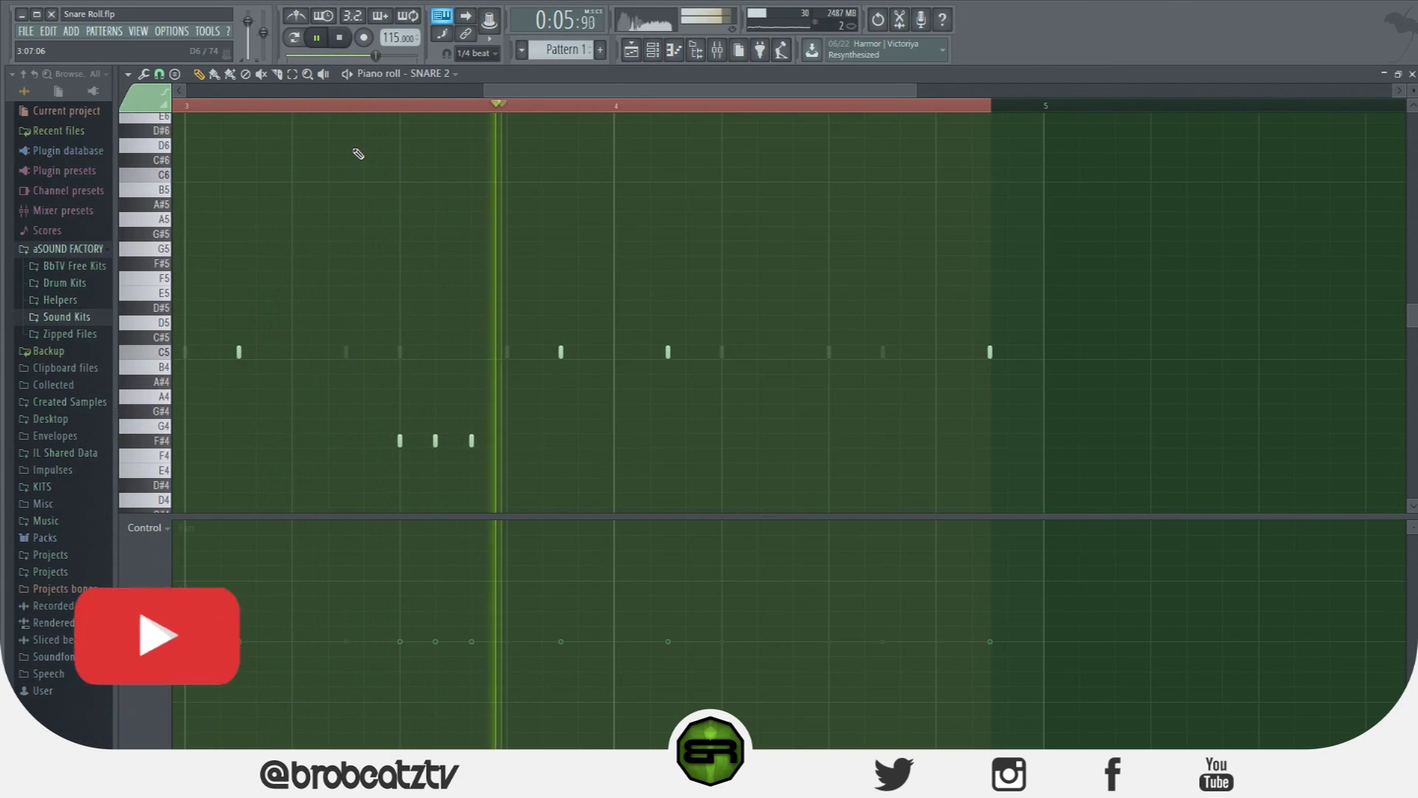
key(space)
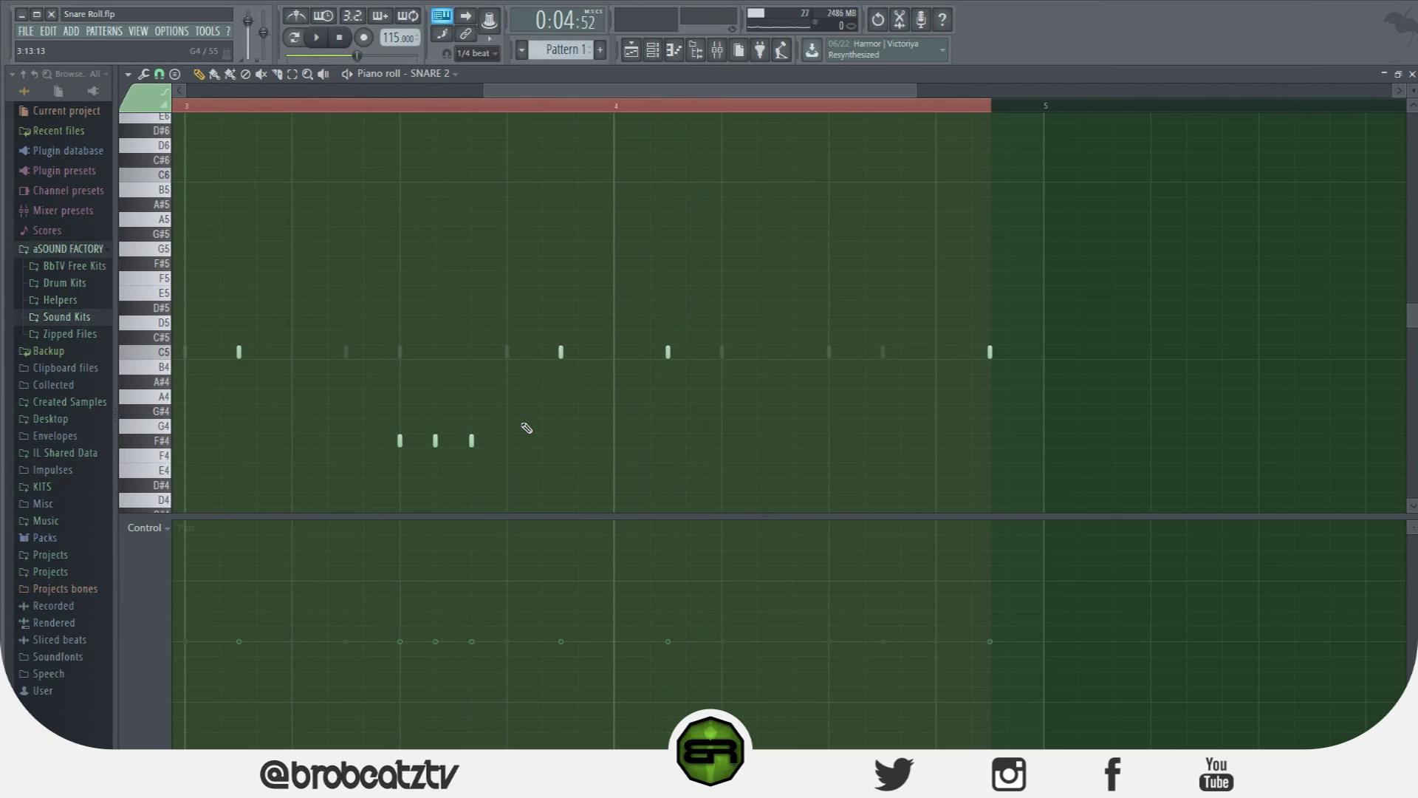
Set the snap to 1/6 beat and try two extra C5 notes right after the first snare in bar 3.
drag(215, 345, 1061, 367)
click(165, 76)
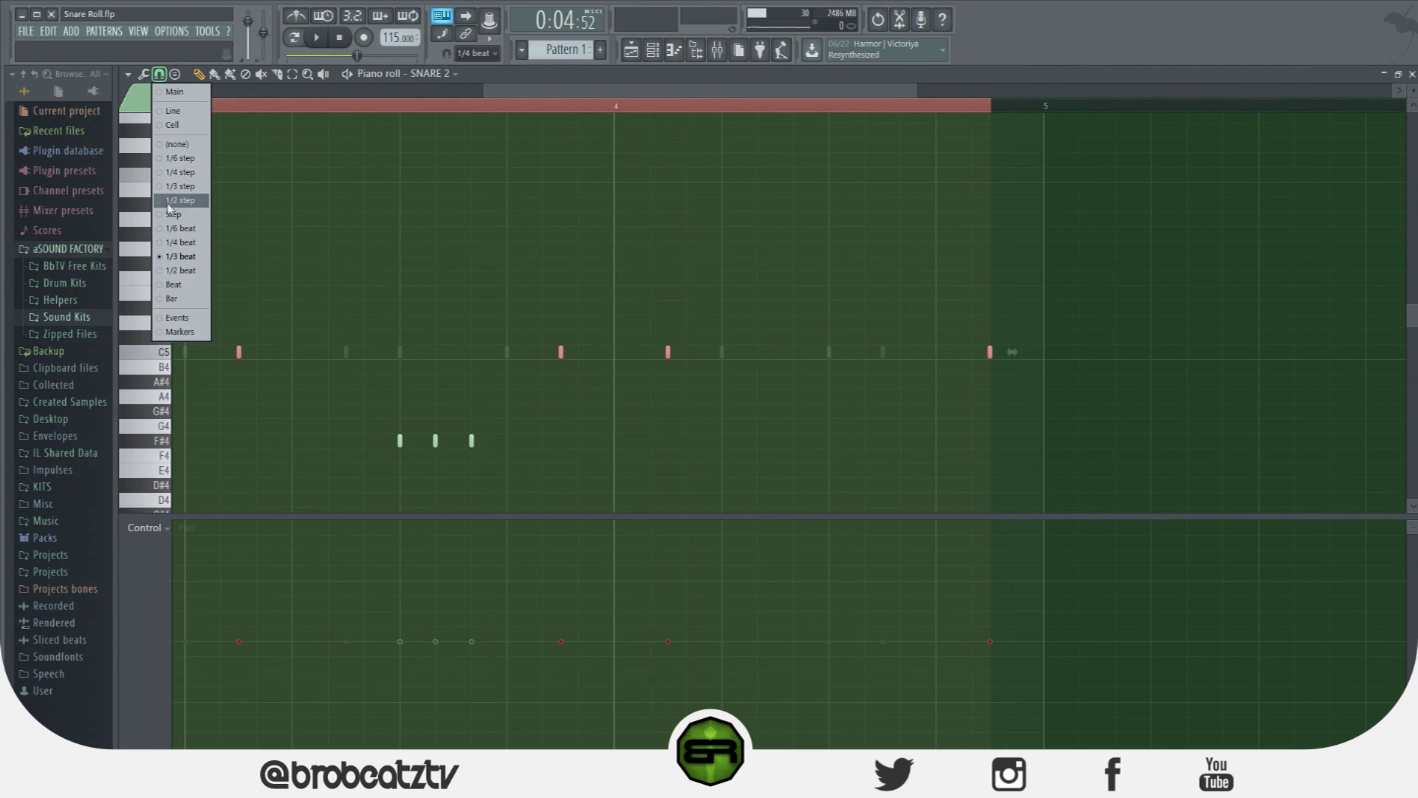
click(176, 238)
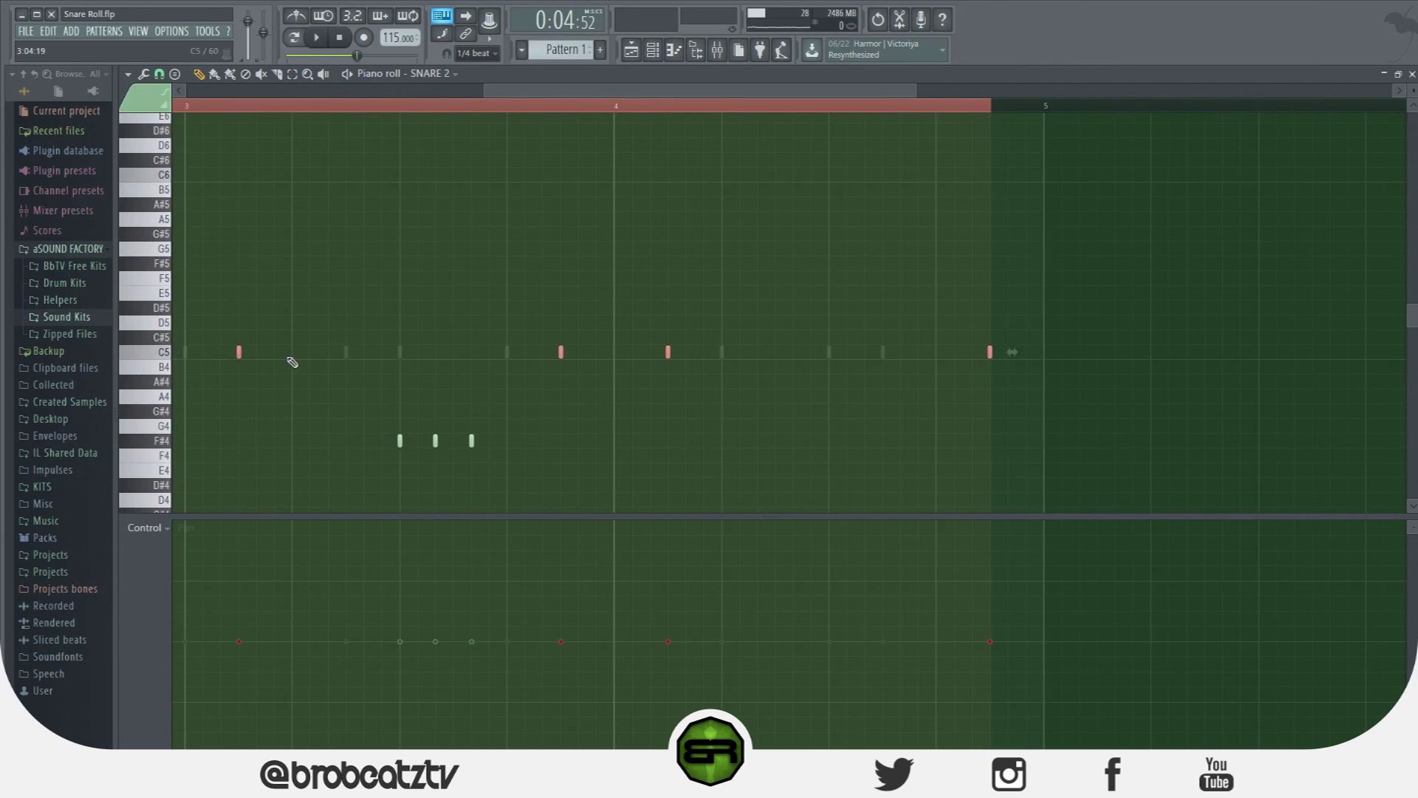
click(256, 353)
click(274, 353)
Set the snap to 1/3 beat, spread the three F#4 notes from 3:09 to two-thirds-beat spacing, and play them.
click(160, 75)
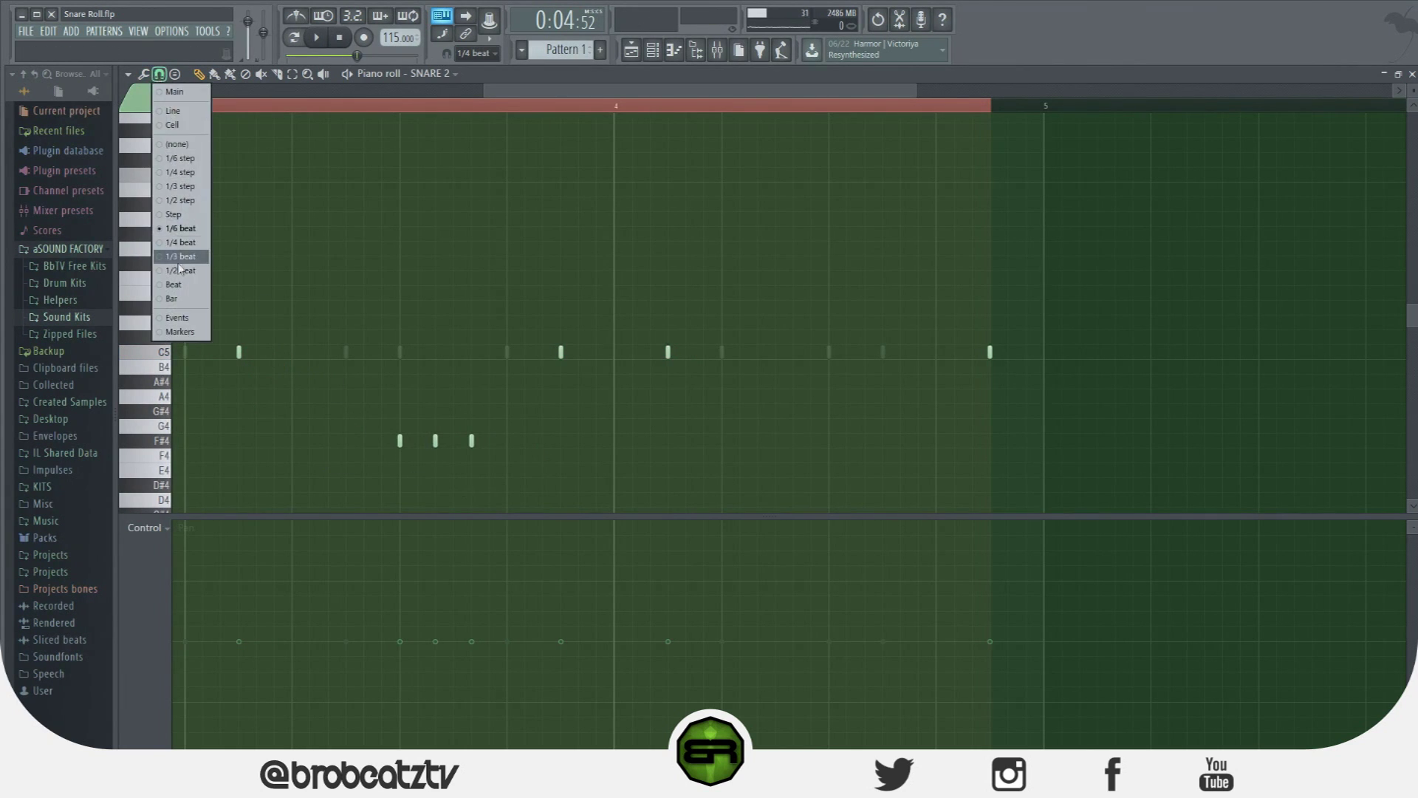
click(181, 250)
click(510, 444)
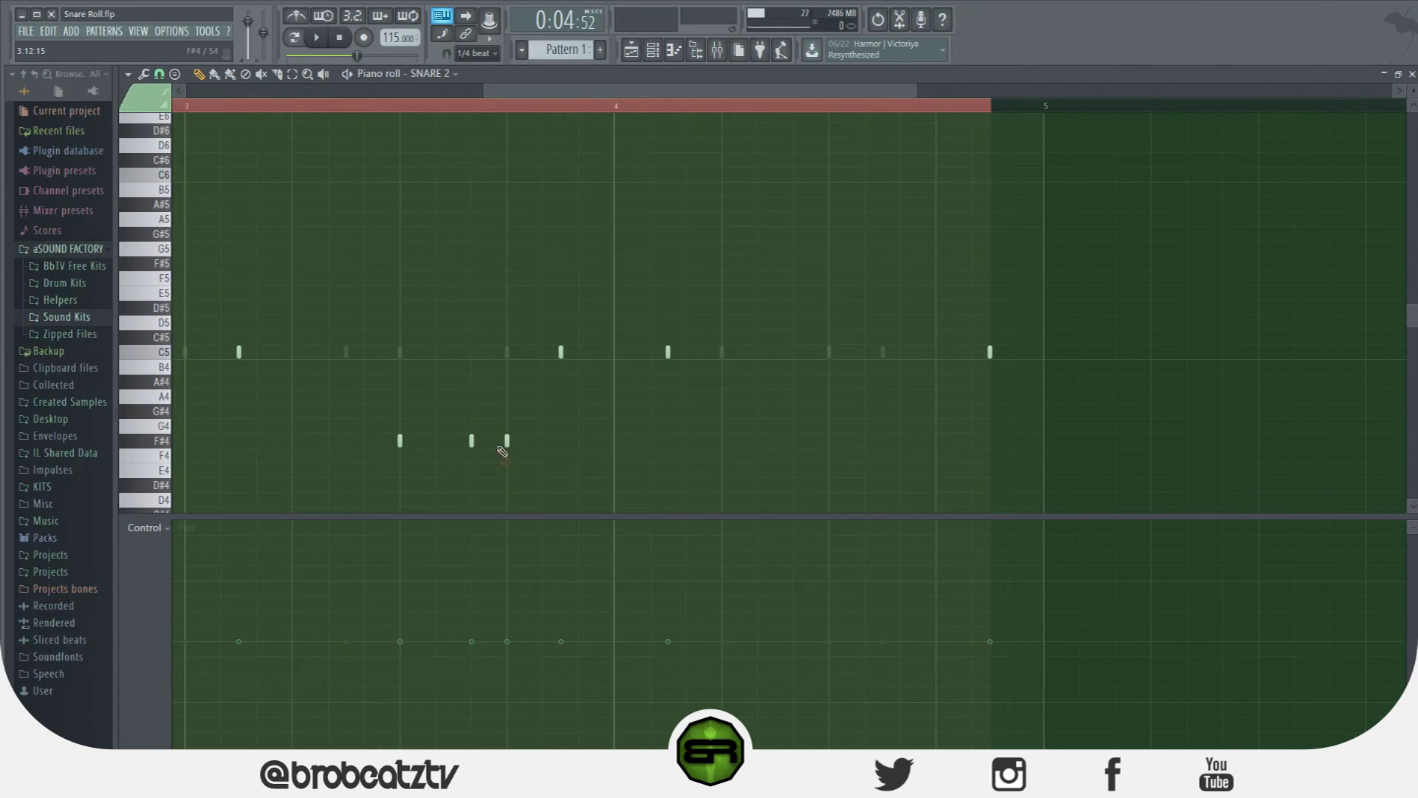
click(542, 443)
key(space)
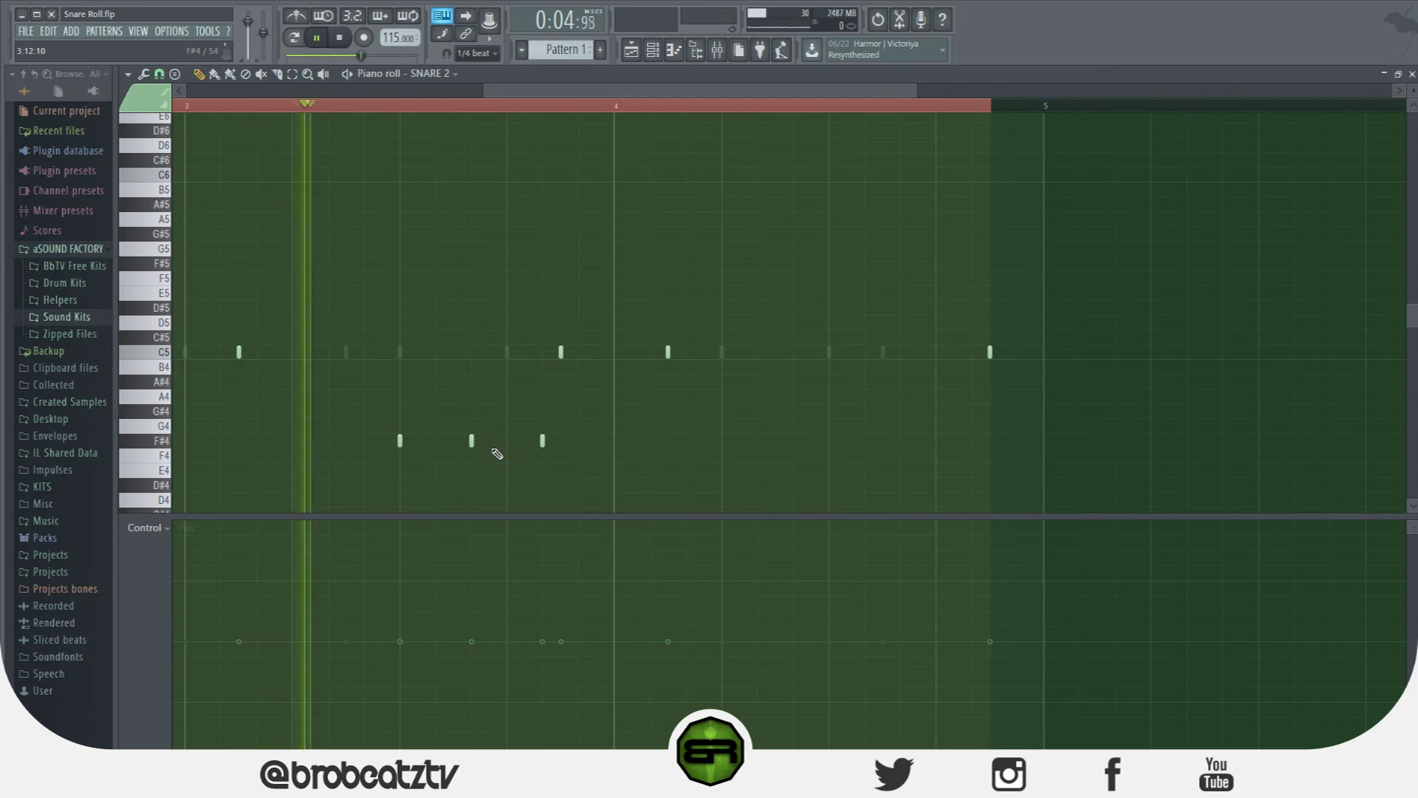
key(space)
Shift the widely spaced F#4 triplet earlier so its middle note falls on 3:09, and play it.
right_click(542, 443)
right_click(471, 441)
click(472, 441)
key(space)
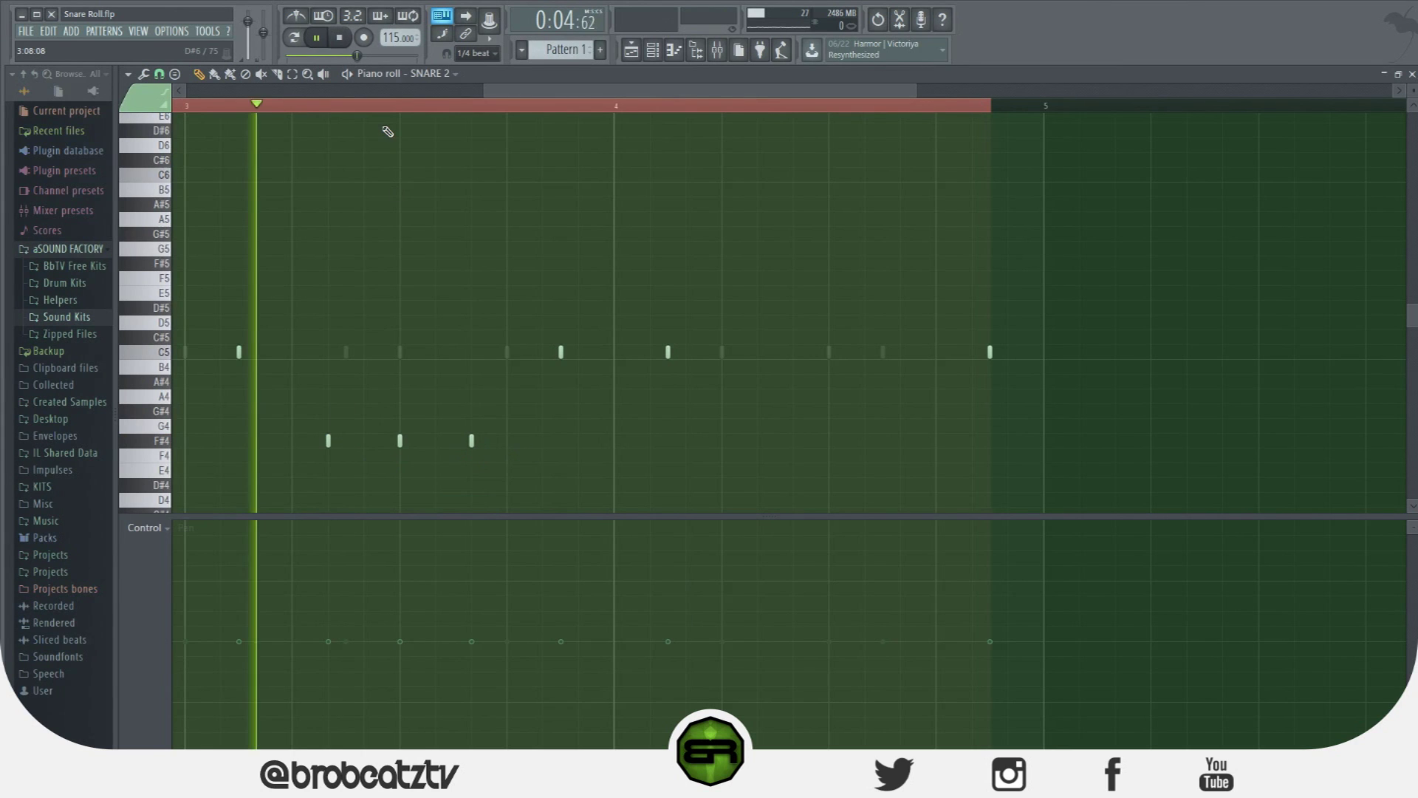
key(space)
Delete the F#4 notes in bar 3 and play the pattern from bar 3.
scroll(281, 147, down, 3)
click(185, 109)
right_click(472, 309)
key(space)
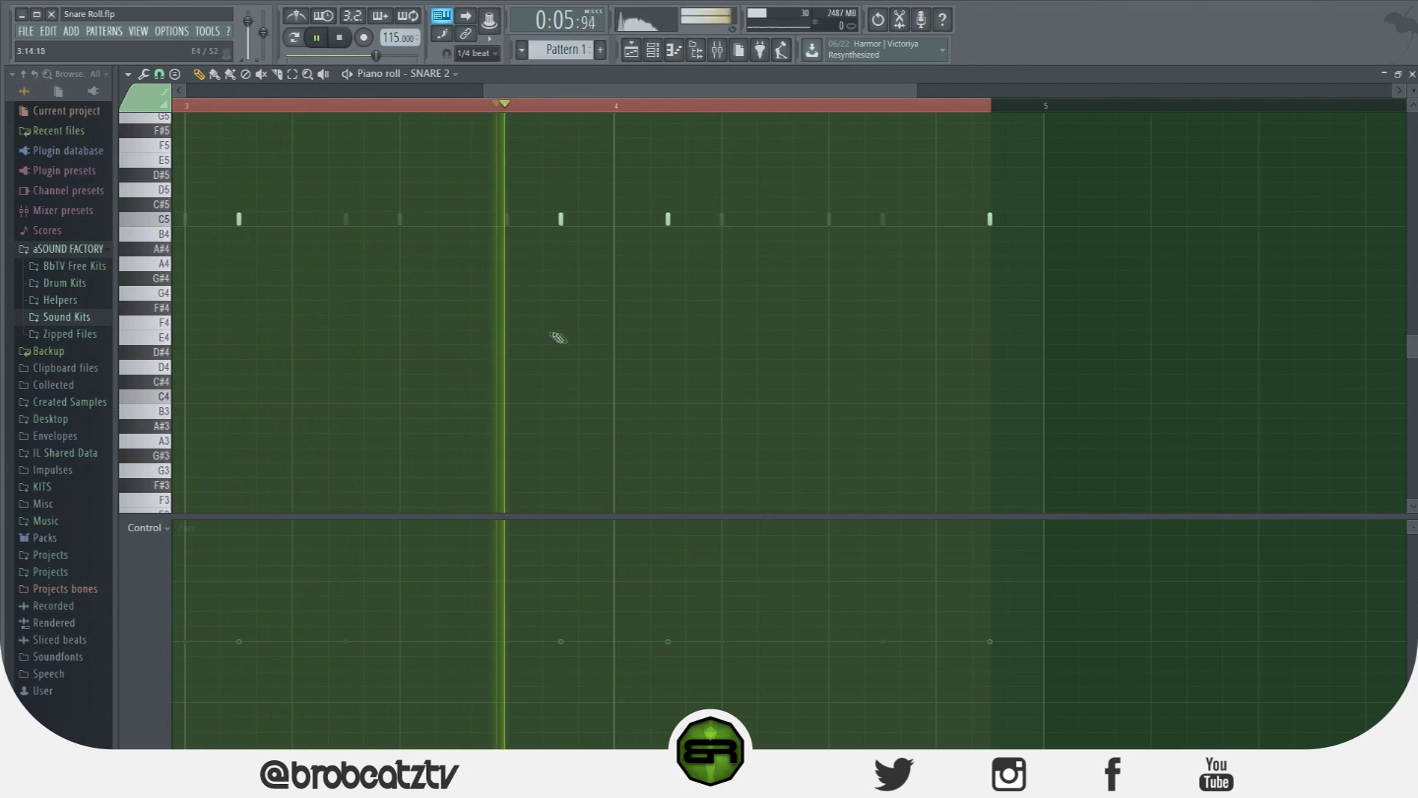
key(space)
Add an F4 triplet starting at 3:09 and two E4 notes starting at 4:09, two-thirds of a beat apart, with playback in between.
click(400, 322)
click(435, 323)
click(471, 322)
key(space)
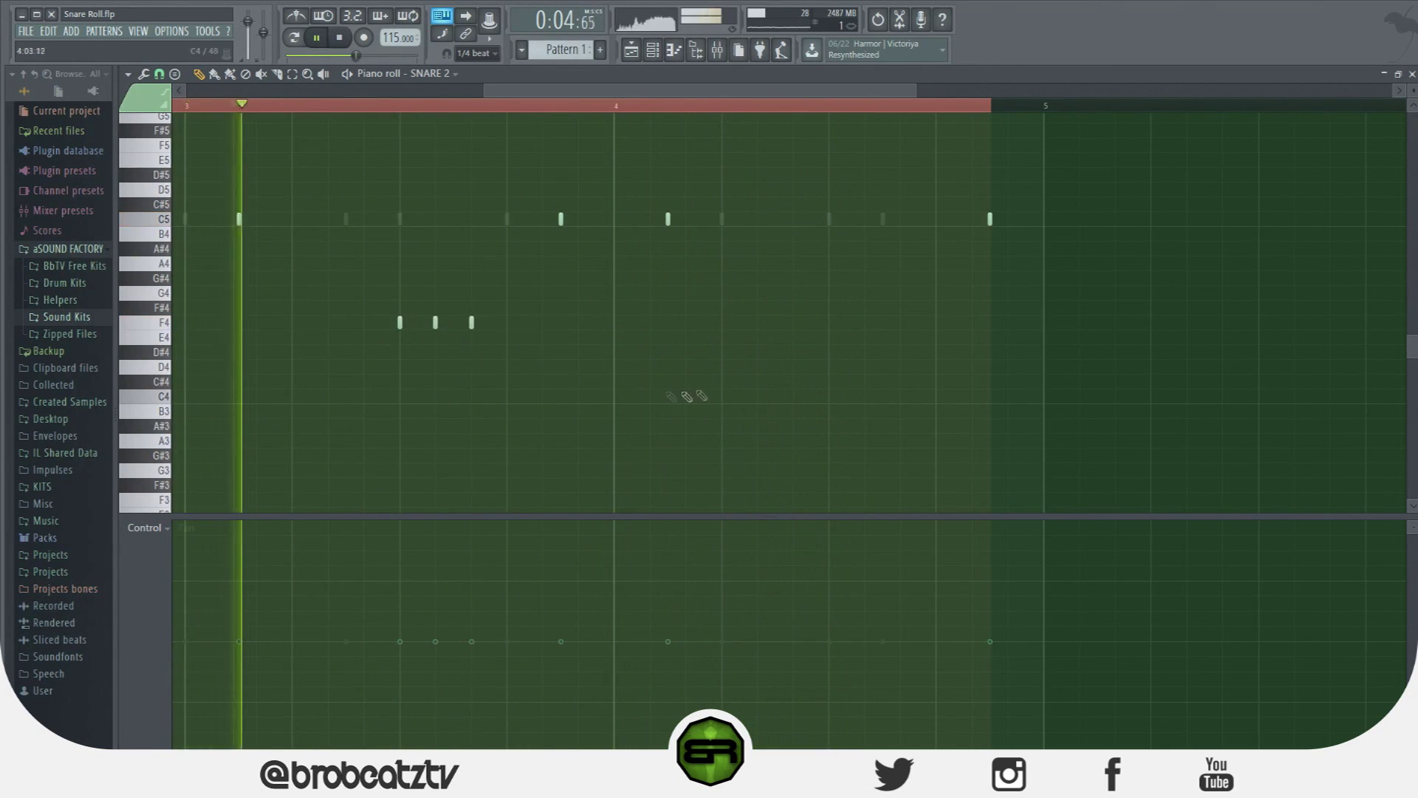
click(831, 336)
click(901, 337)
key(space)
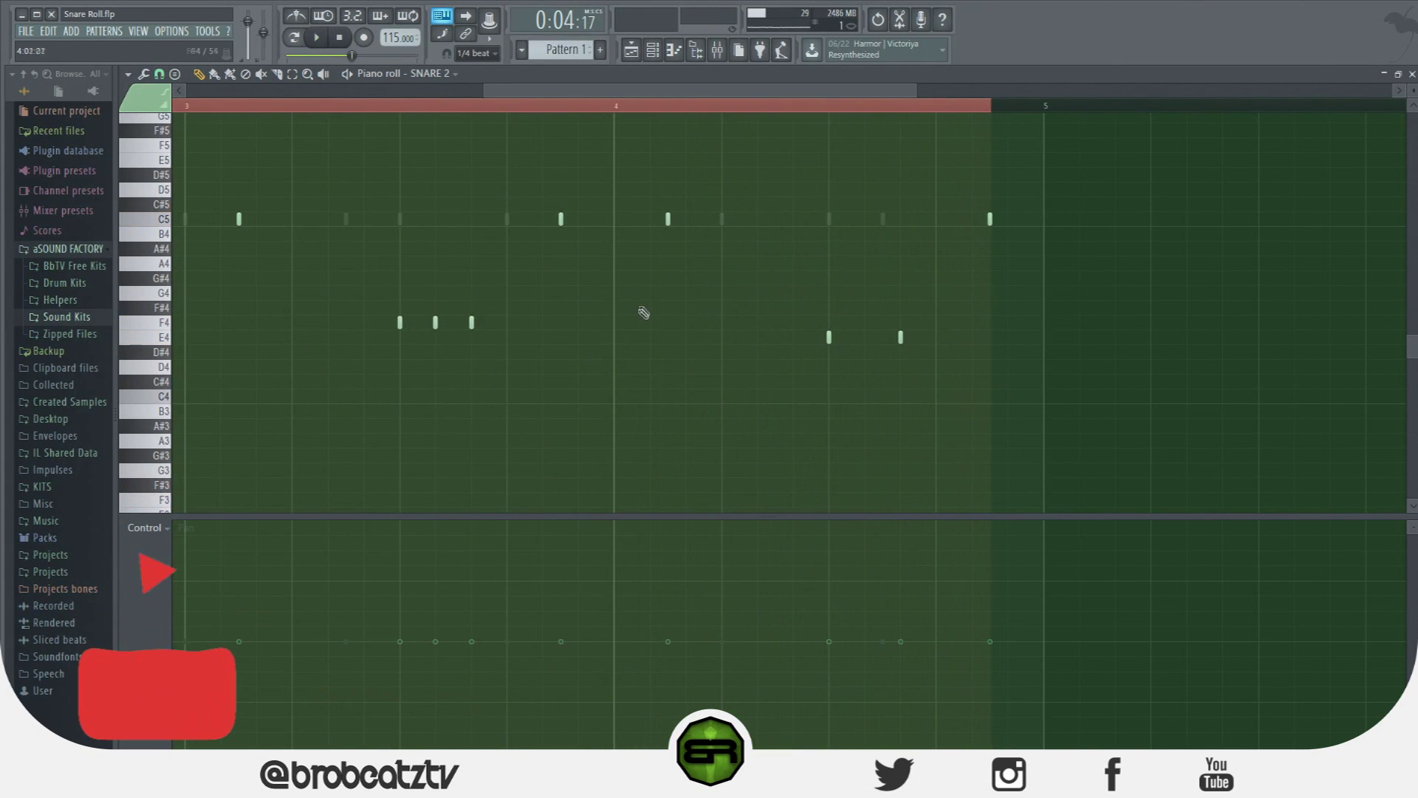
Move the triplet's middle note to G4, then pan the triplet left, right, left and the two E4 notes left, right.
scroll(642, 319, up, 2)
drag(942, 410, 294, 490)
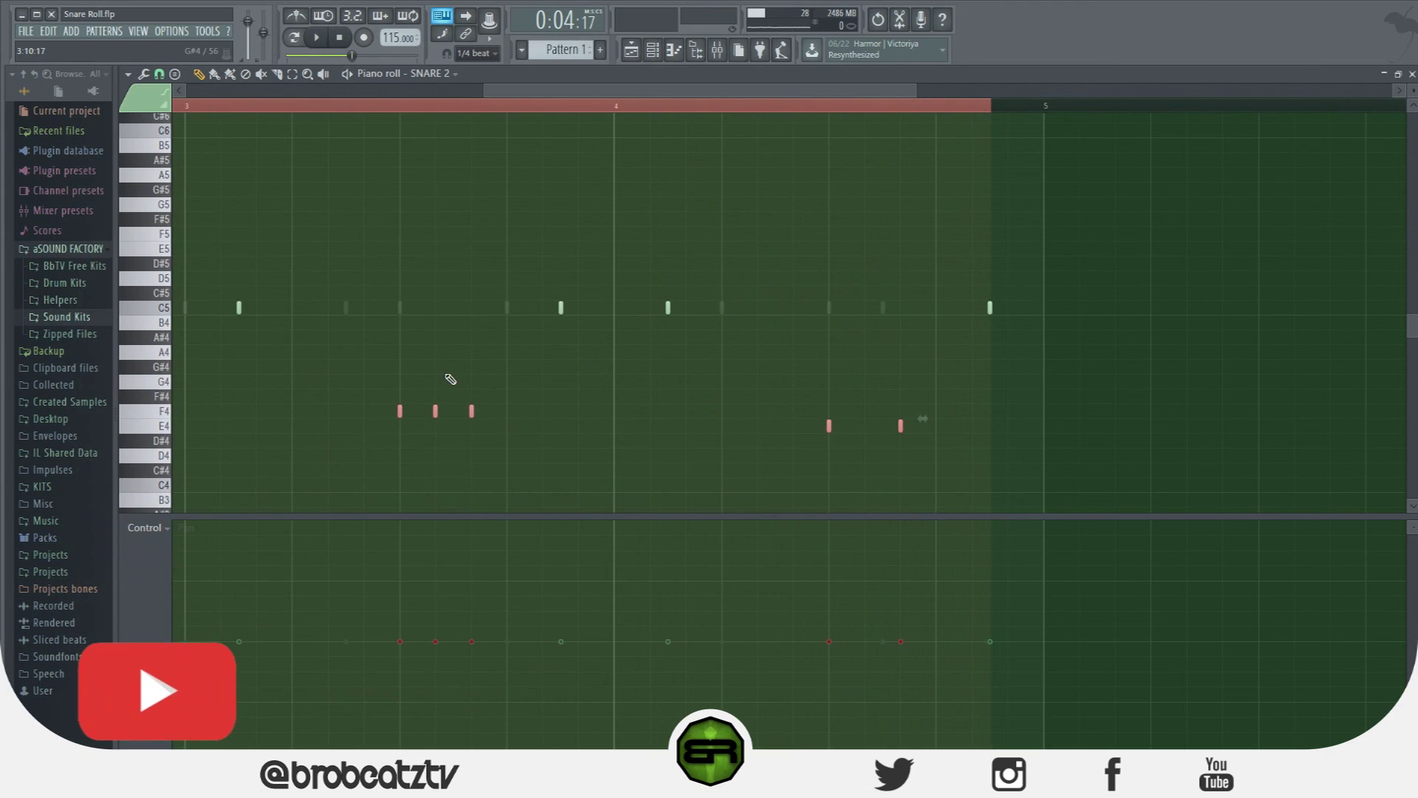
ctrl+click(433, 350)
click(438, 383)
right_click(435, 410)
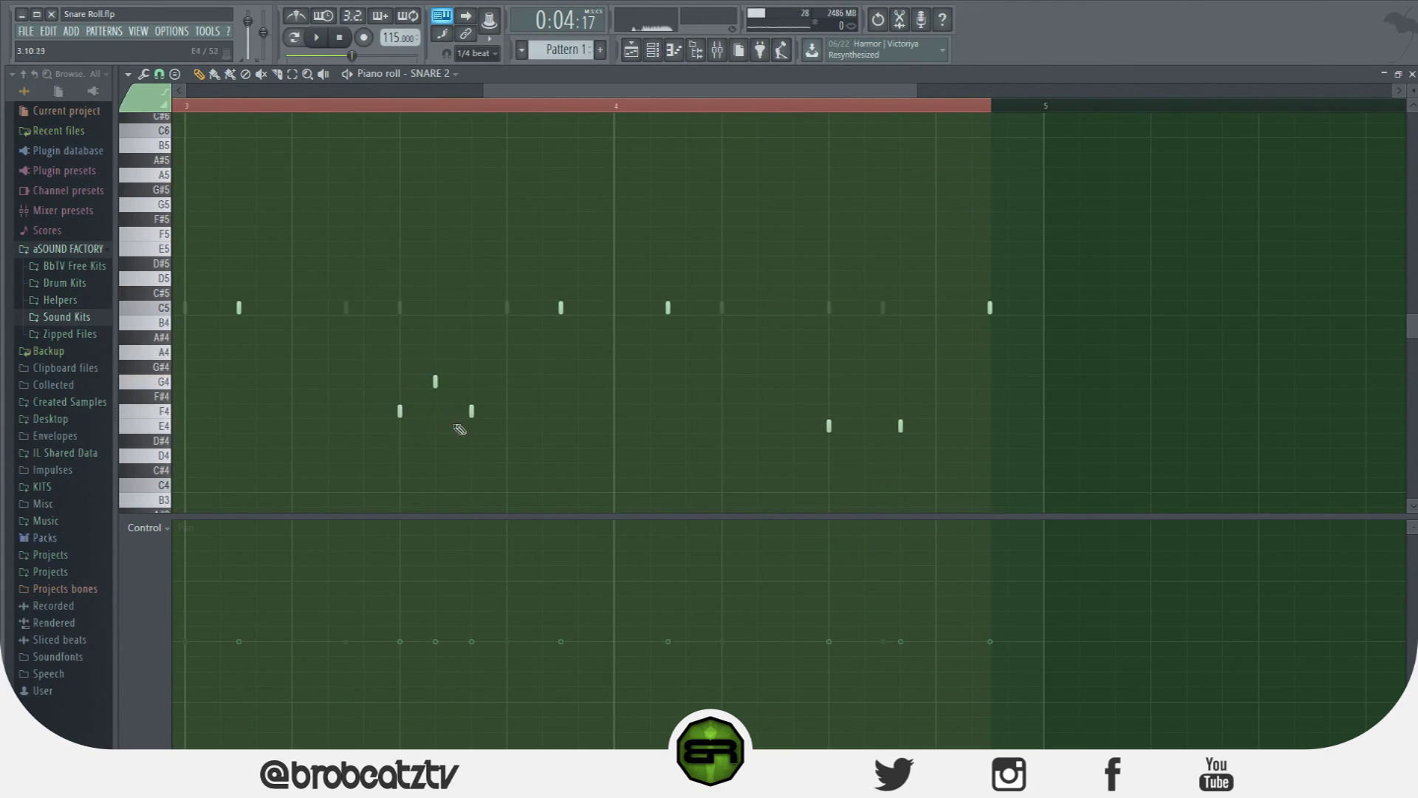
click(163, 536)
click(440, 496)
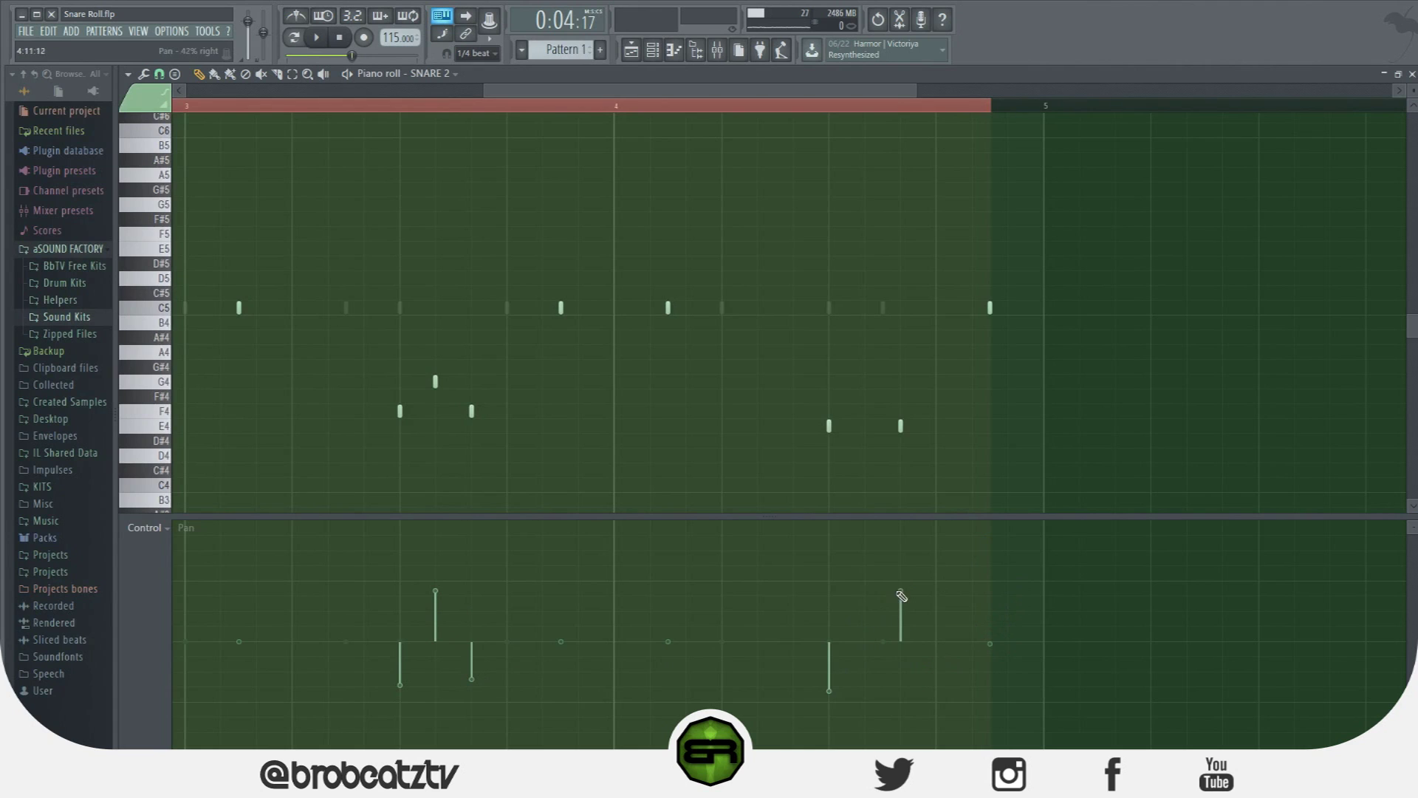
Show note velocity, lower the triplet's and the two E4 notes' velocities with the G4 note loudest, and play the pattern.
click(144, 527)
click(244, 566)
mouse_move(404, 696)
mouse_down()
mouse_move(416, 651)
mouse_move(489, 699)
mouse_move(490, 718)
mouse_up()
drag(864, 664, 908, 692)
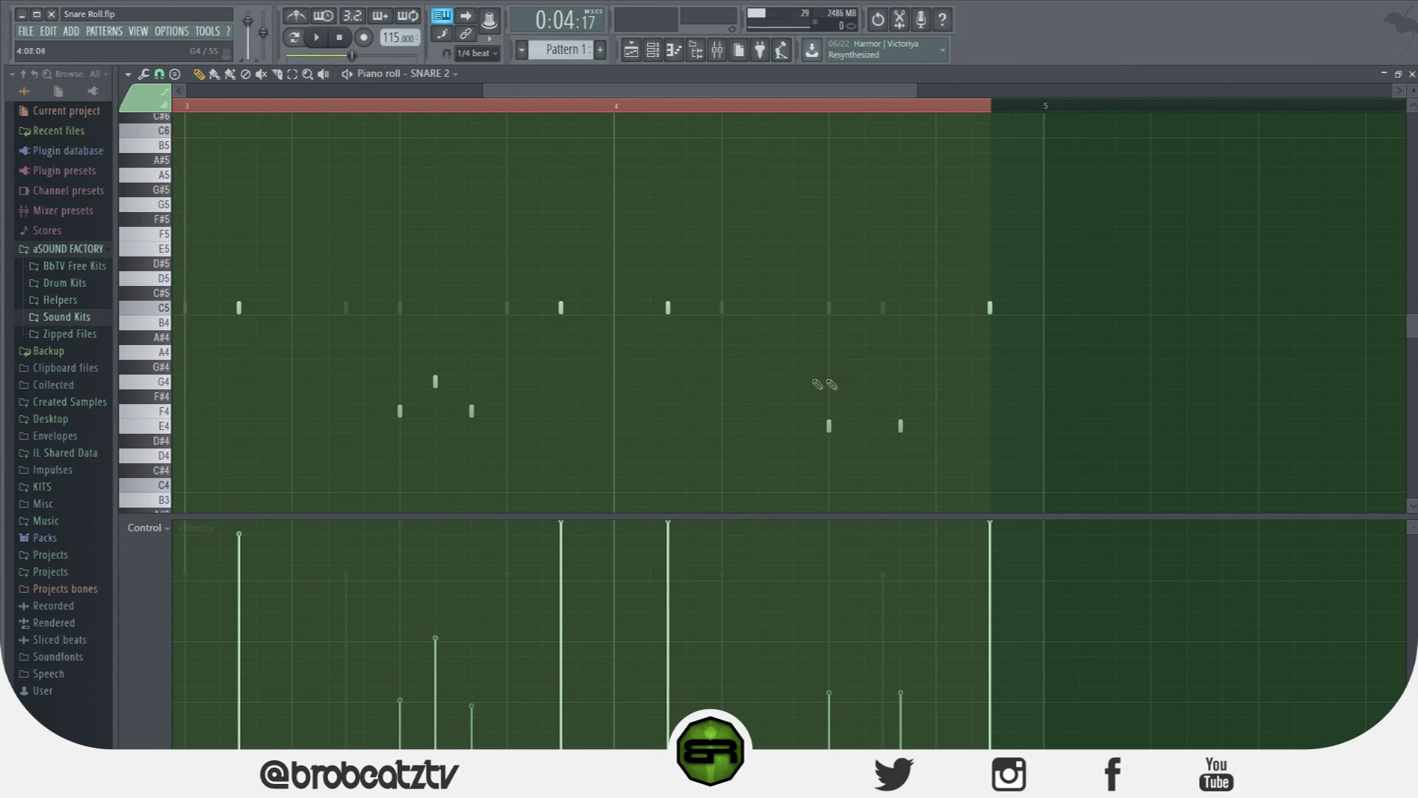
key(space)
Raise the velocities of the bar 3 triplet and the two E4 notes, making the second E4 louder than the first, and replay.
mouse_move(400, 645)
mouse_down()
mouse_move(411, 592)
mouse_move(415, 611)
mouse_move(441, 605)
mouse_move(475, 647)
mouse_up()
drag(822, 619, 895, 607)
mouse_move(822, 674)
mouse_down()
mouse_move(849, 665)
mouse_move(820, 637)
mouse_up()
key(space)
key(space)
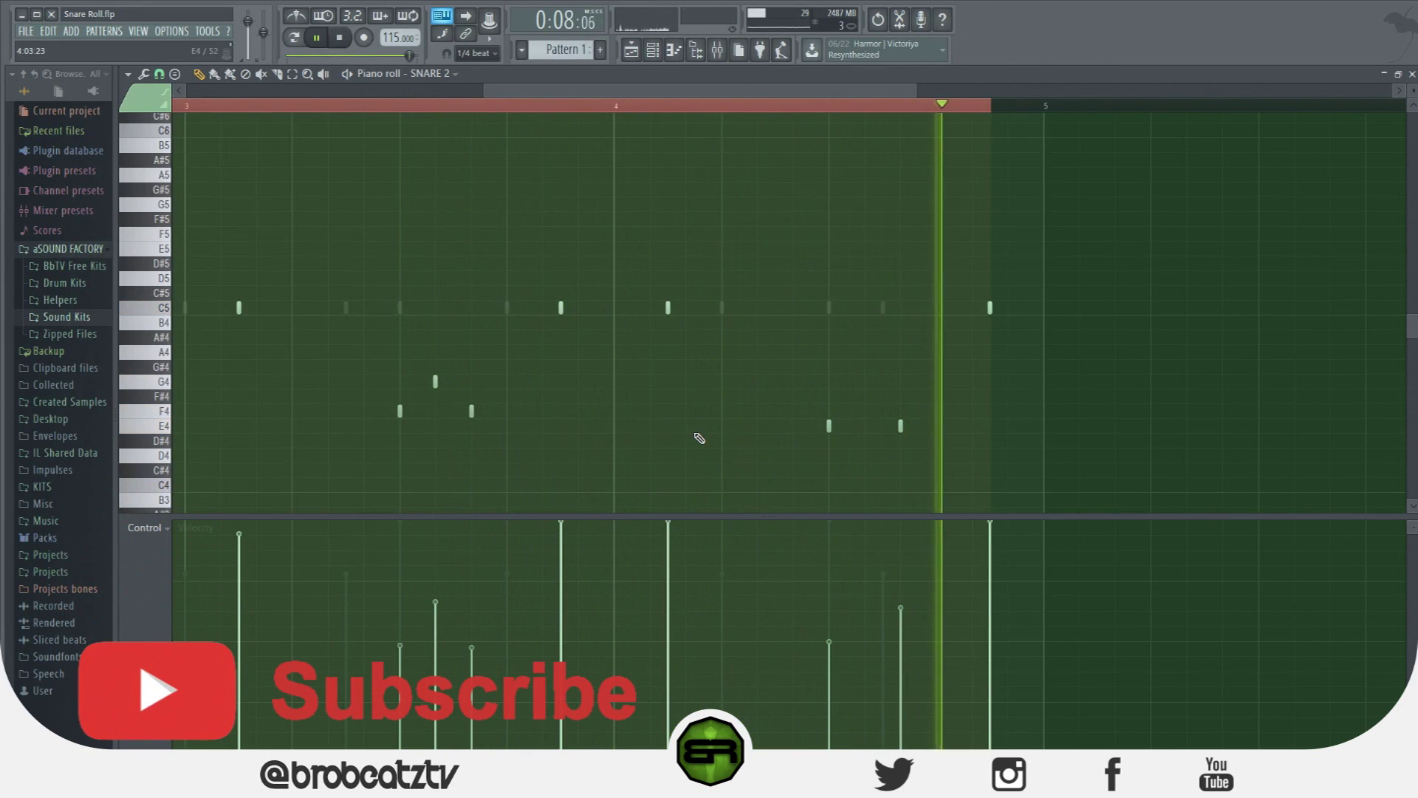
key(space)
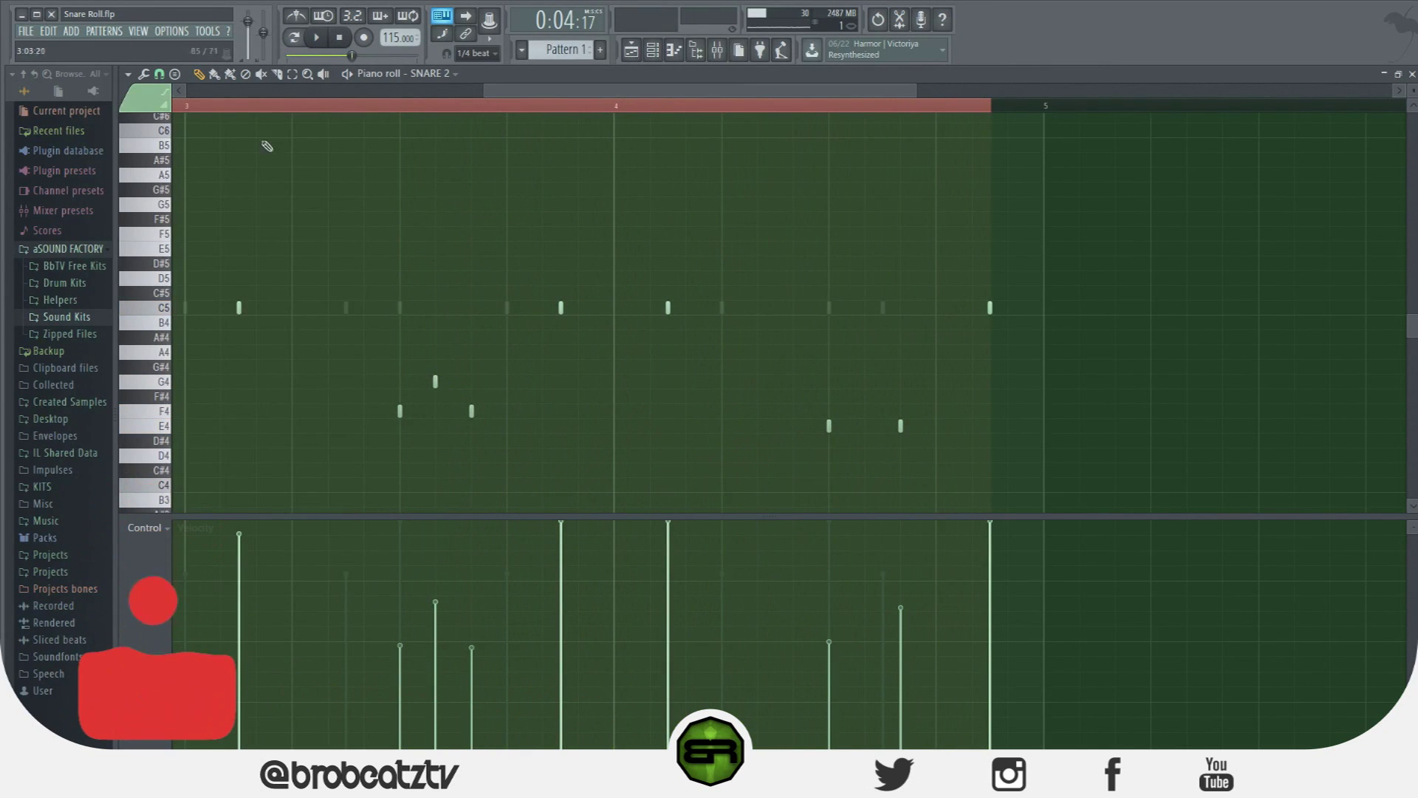
Set the snap to 1/6 beat and add three C5 notes starting at 3:07.
click(159, 75)
click(177, 232)
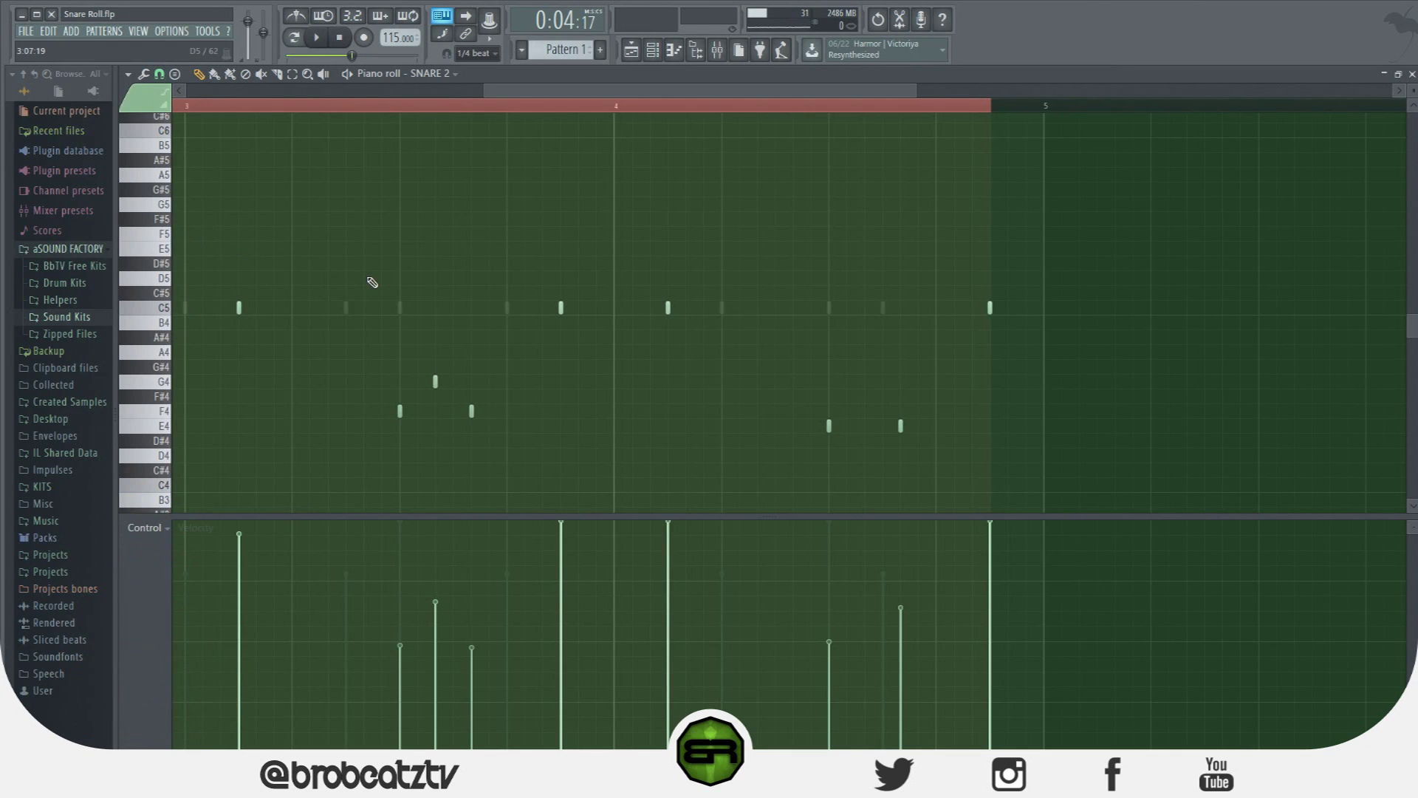
scroll(372, 301, up, 1)
drag(497, 92, 473, 122)
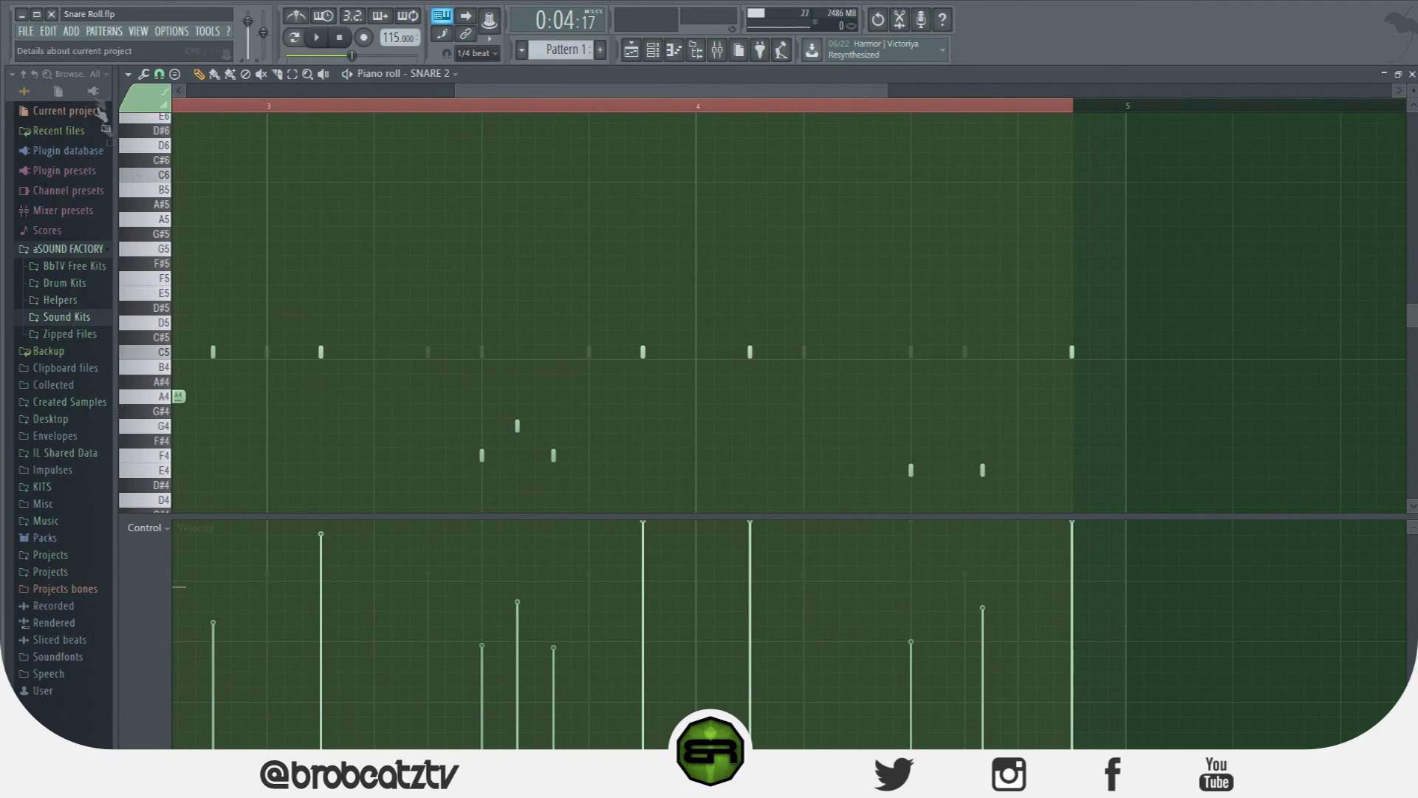
click(161, 75)
click(168, 79)
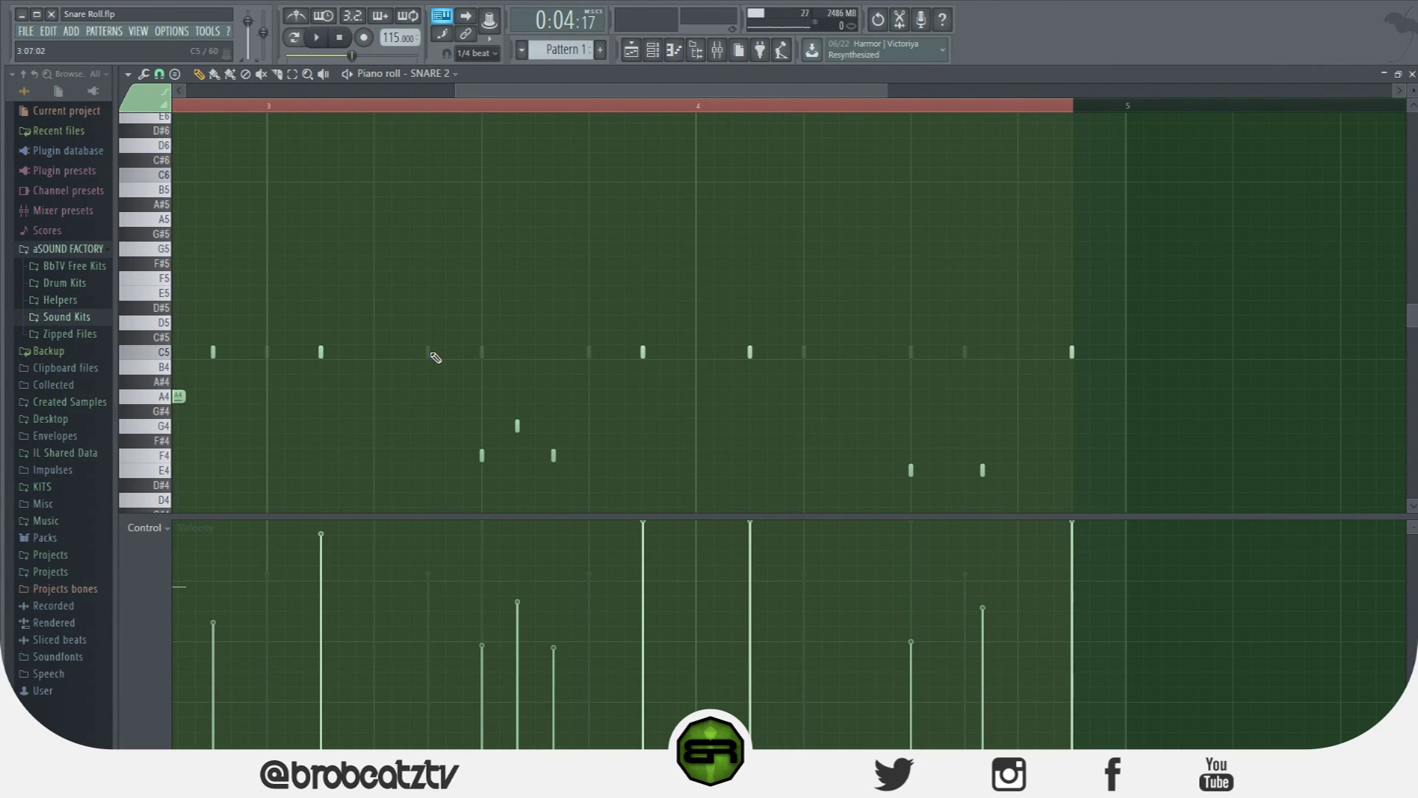
click(435, 354)
click(449, 353)
click(465, 354)
Shape the velocities of the three-note roll at 3:07 as a rising ramp and play the pattern.
mouse_move(458, 581)
mouse_down()
mouse_move(478, 550)
mouse_move(497, 643)
mouse_up()
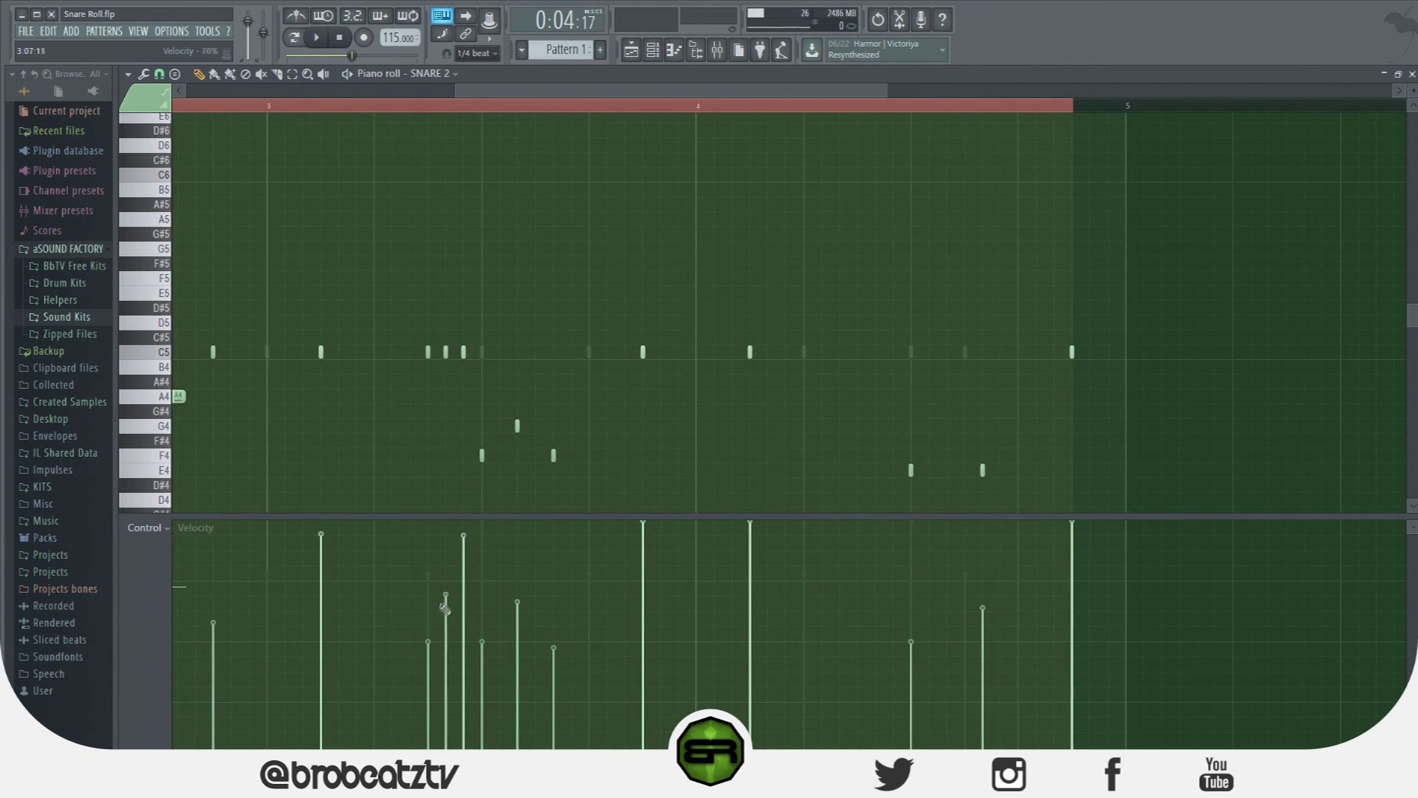
key(space)
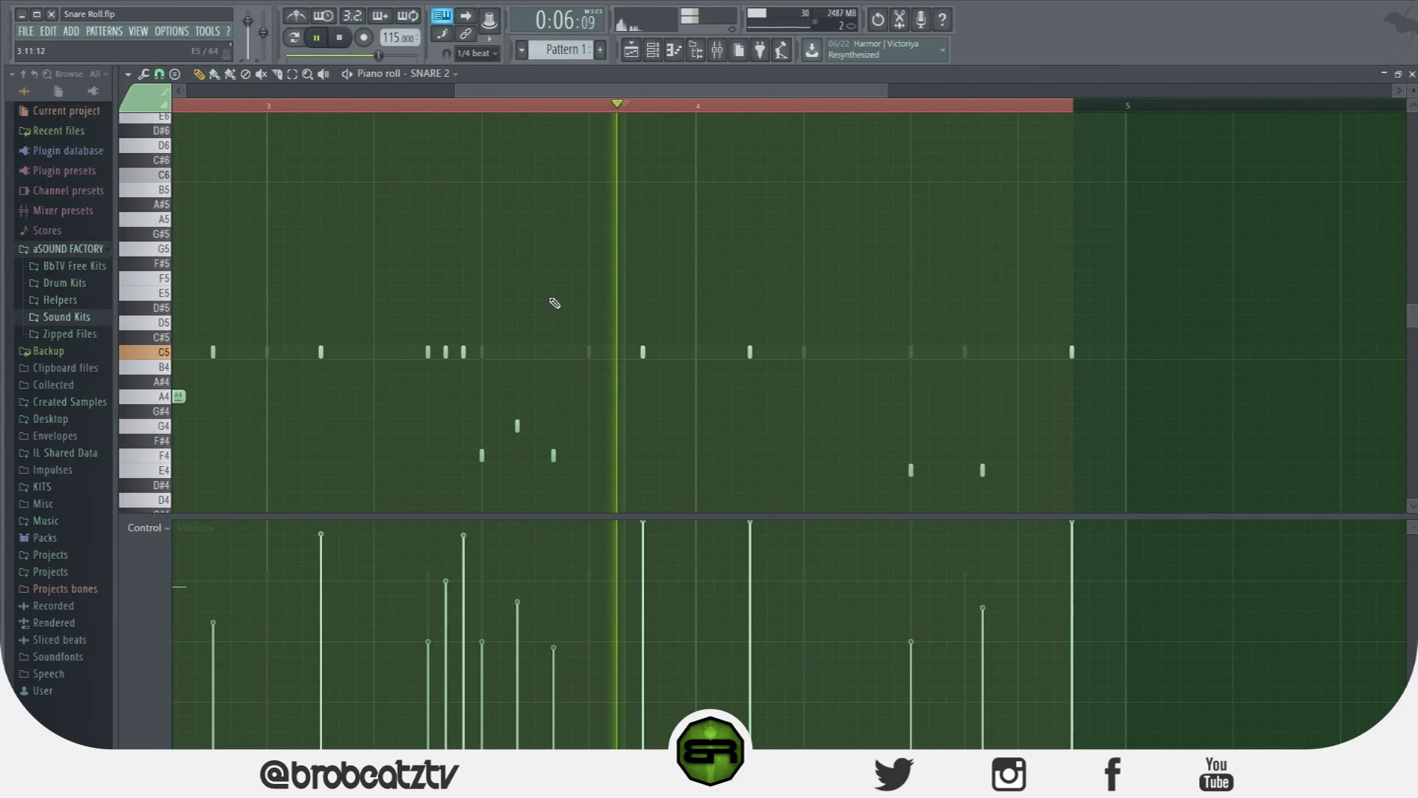
key(space)
Add six C5 notes at 1/6-beat spacing from 4:05, then move the first two to F5 and the third to D5.
click(804, 351)
click(821, 351)
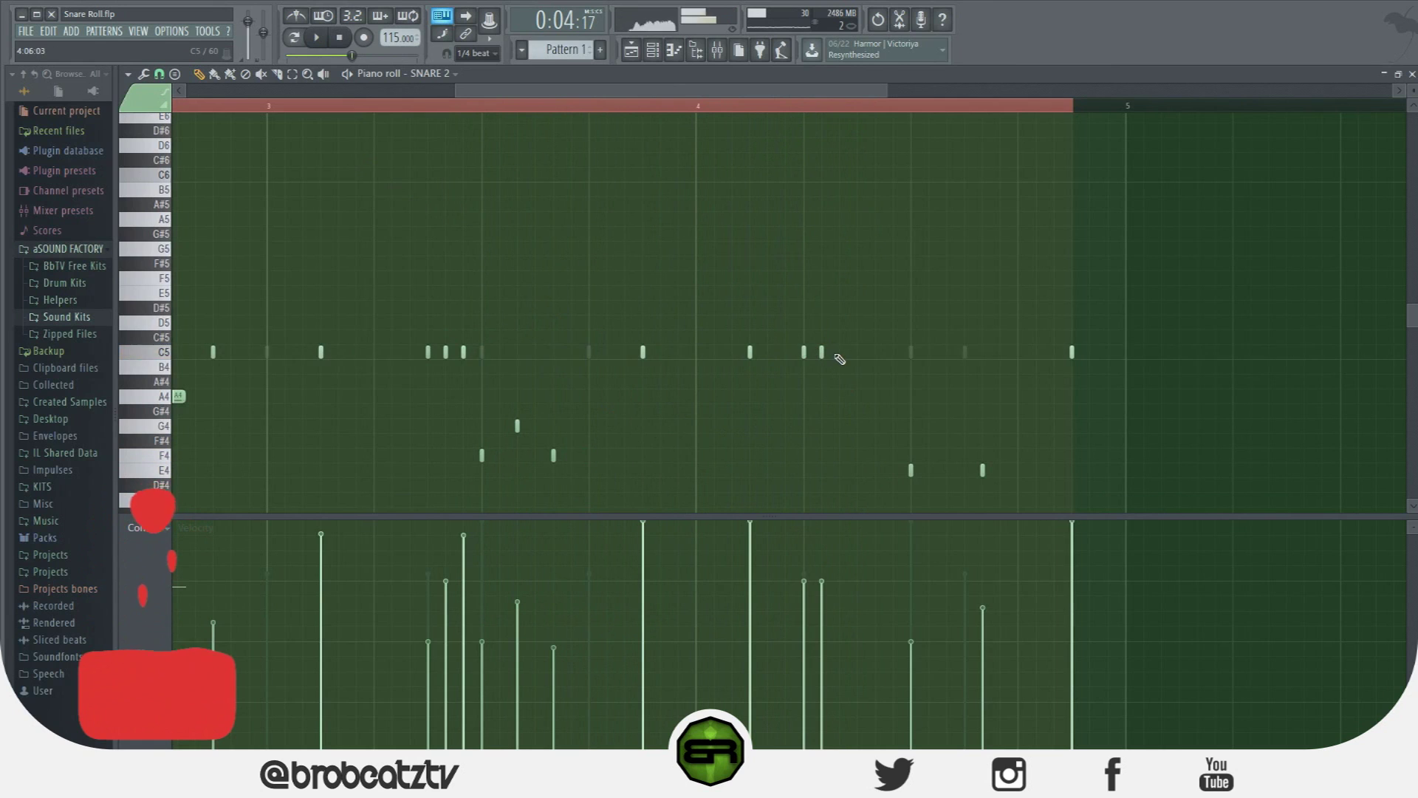
click(839, 353)
click(858, 353)
click(876, 353)
click(893, 353)
drag(811, 345, 839, 323)
ctrl+click(861, 278)
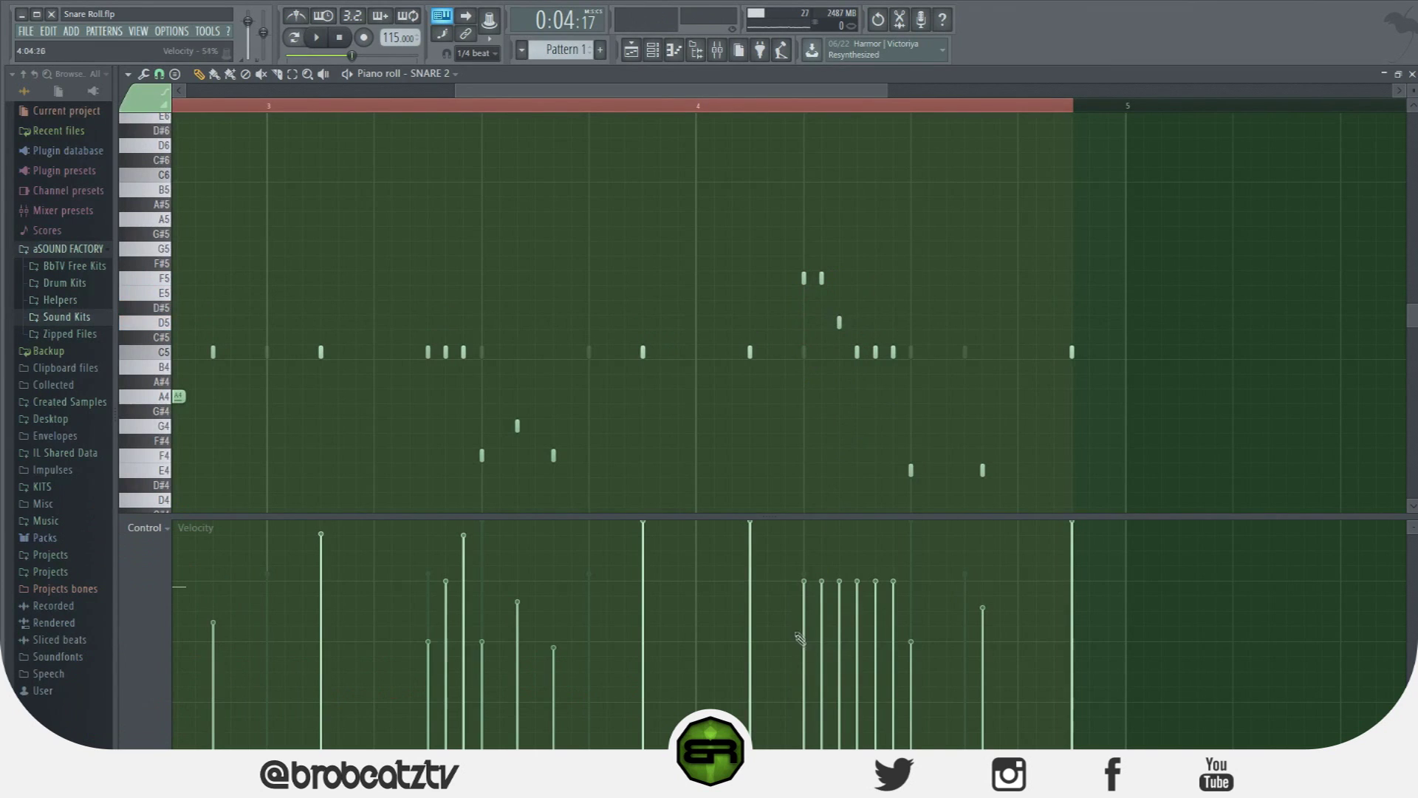
Ramp the velocities of the six-note roll at 4:05 upward, with the last note strongest, and play the pattern.
mouse_move(866, 577)
mouse_down()
mouse_move(922, 515)
mouse_move(933, 622)
mouse_up()
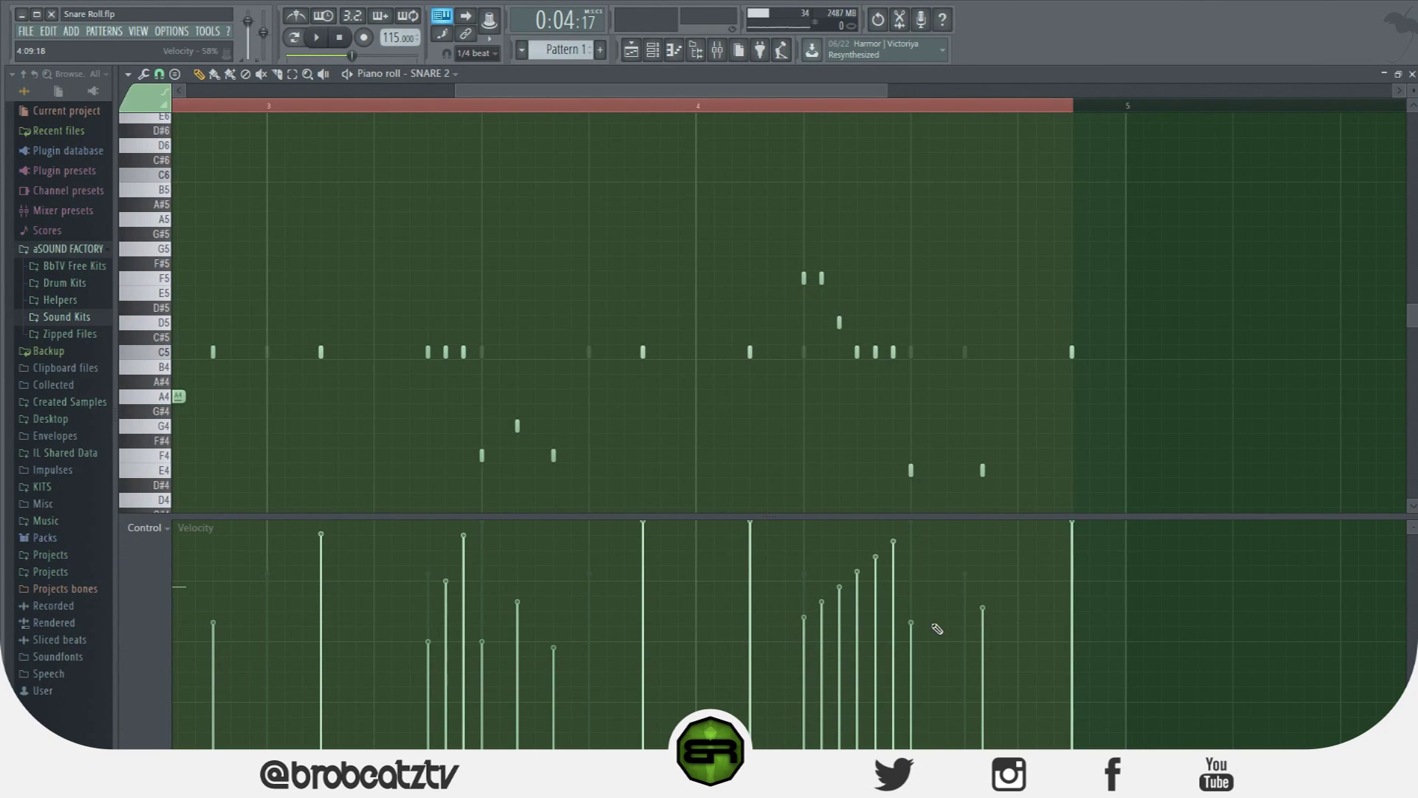
drag(899, 526, 900, 530)
key(space)
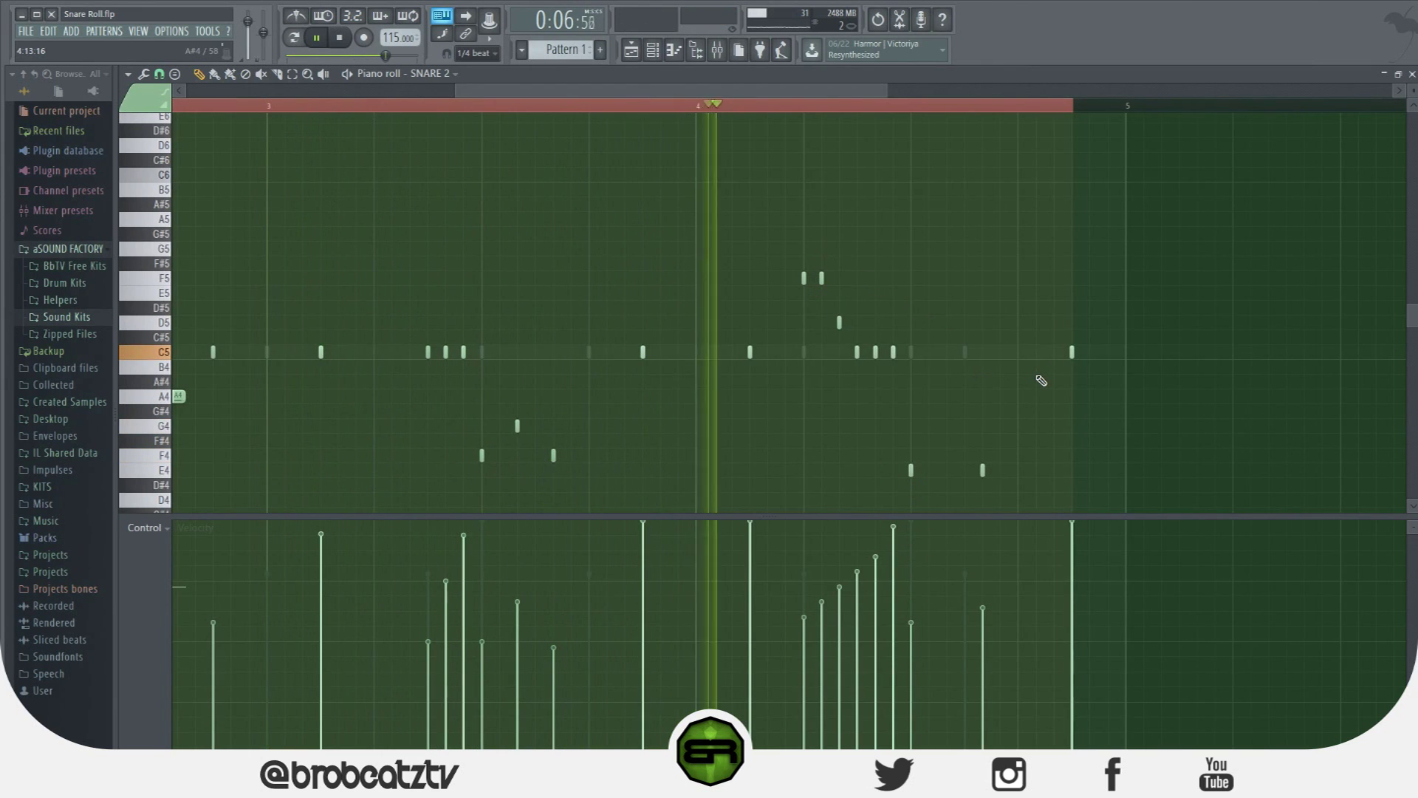
key(space)
Set the snap to 1/3 step and add five C5 notes right after the one at 4:15.
drag(571, 90, 667, 92)
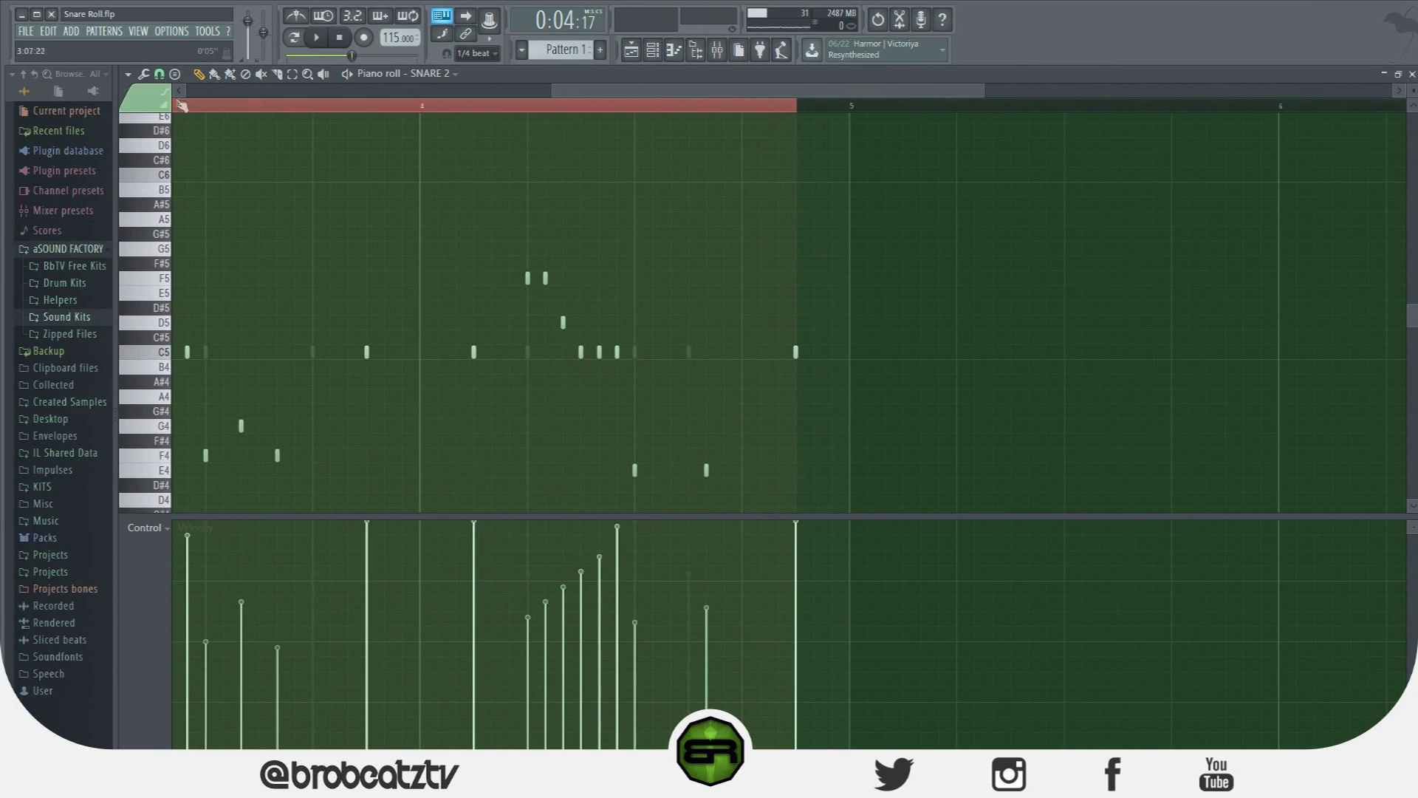
click(161, 76)
click(185, 188)
click(805, 353)
click(813, 353)
click(823, 352)
click(841, 352)
click(832, 352)
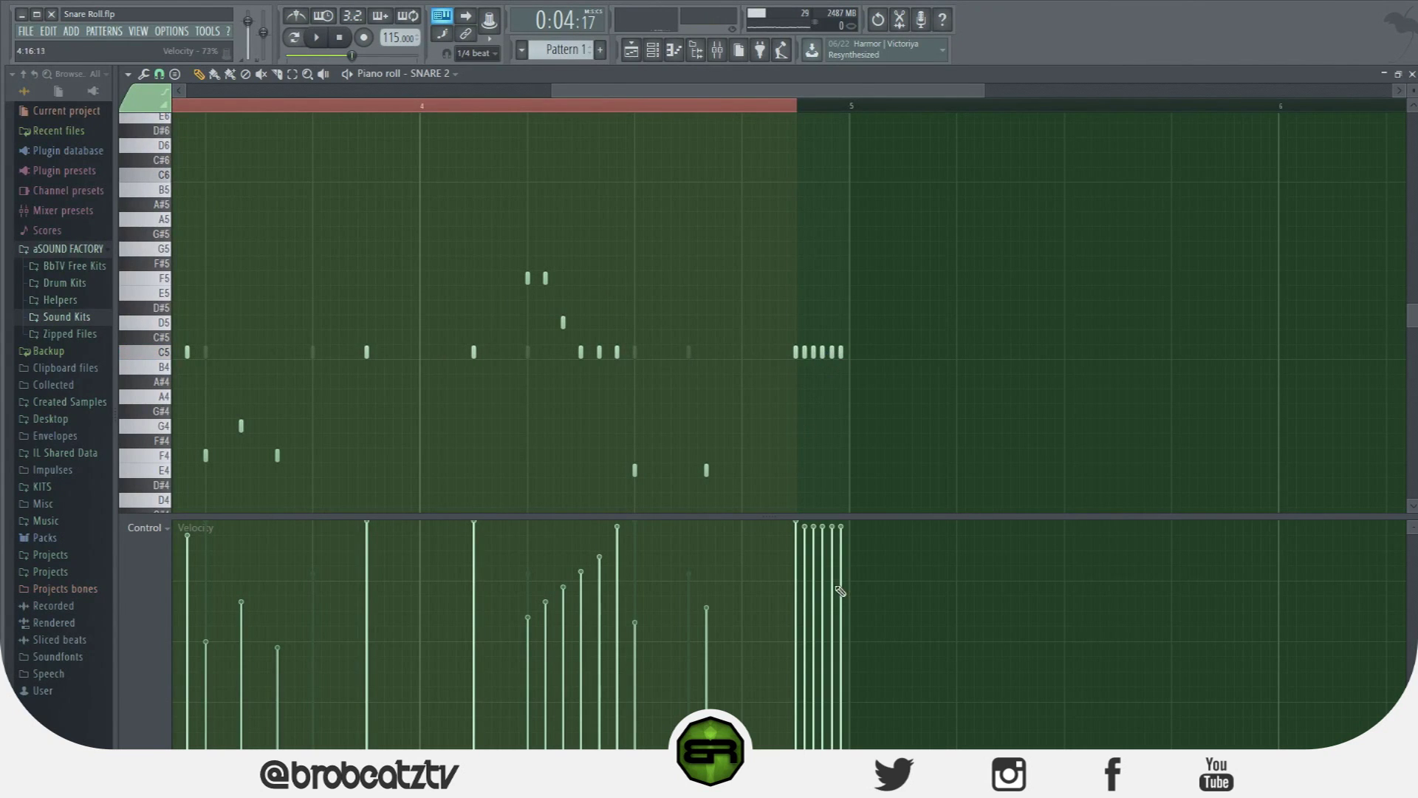
Ramp the velocities of the fast roll at 4:15 downward and play the pattern without the time selection.
drag(808, 532, 871, 702)
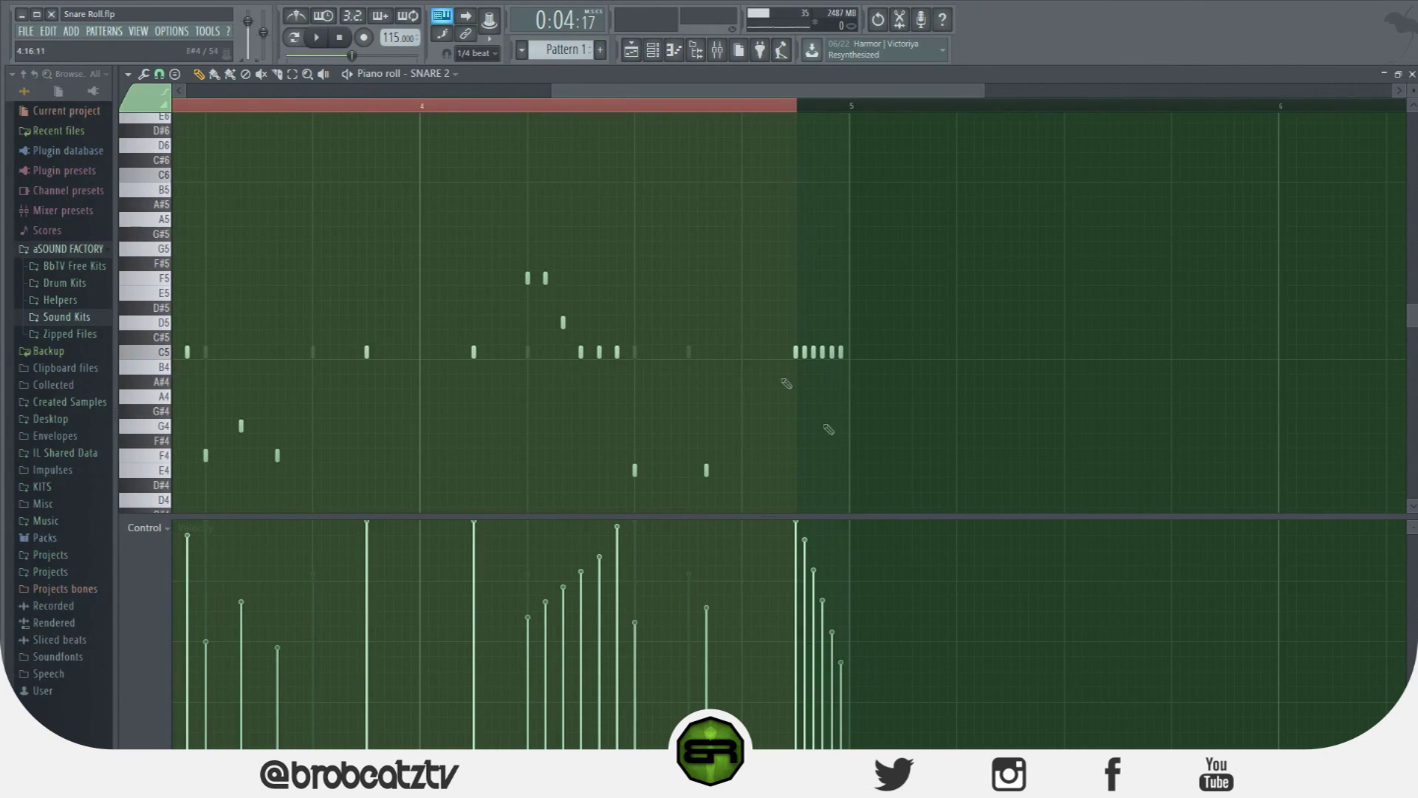
click(568, 108)
key(space)
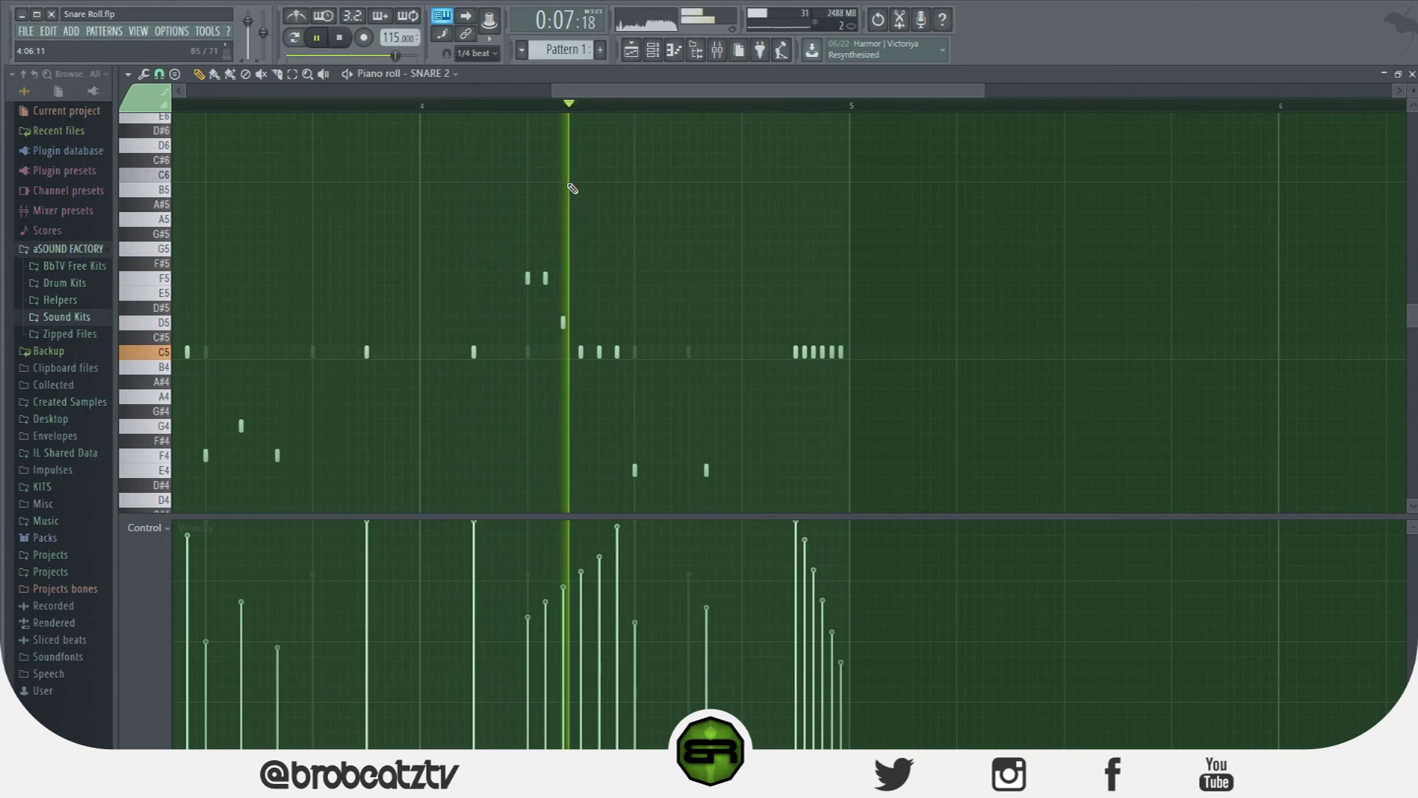
key(space)
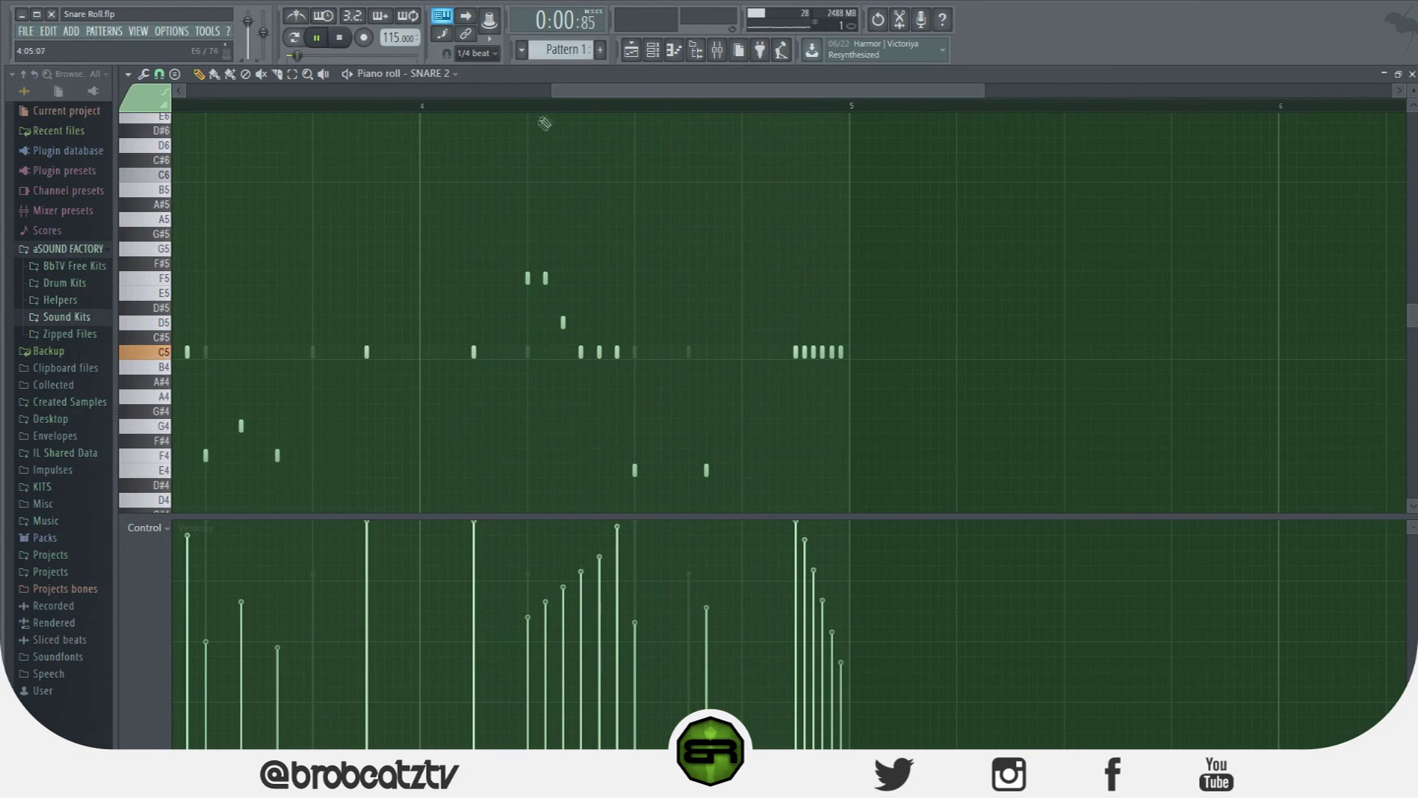
Show the whole four-bar pattern and play it through.
drag(554, 92, 187, 91)
key(space)
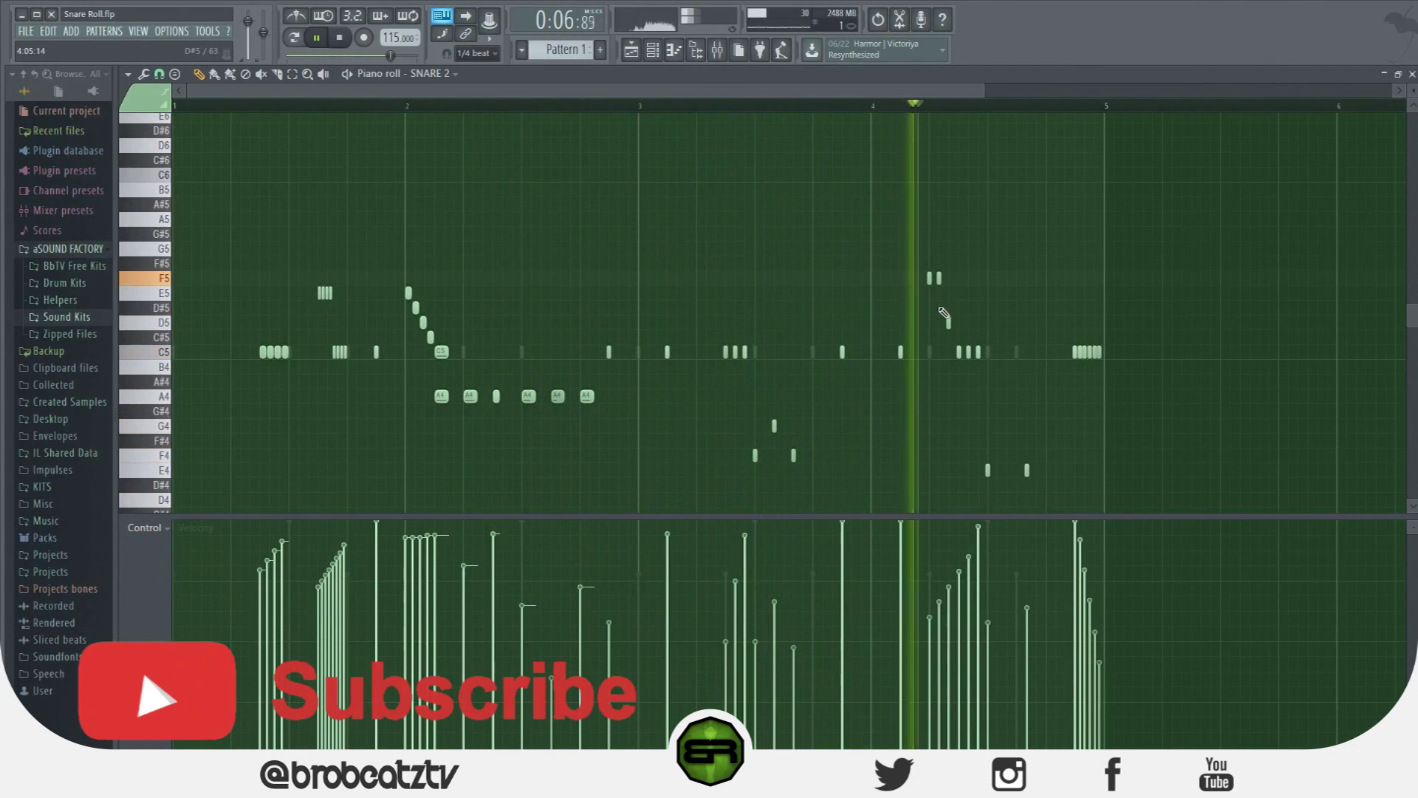
key(space)
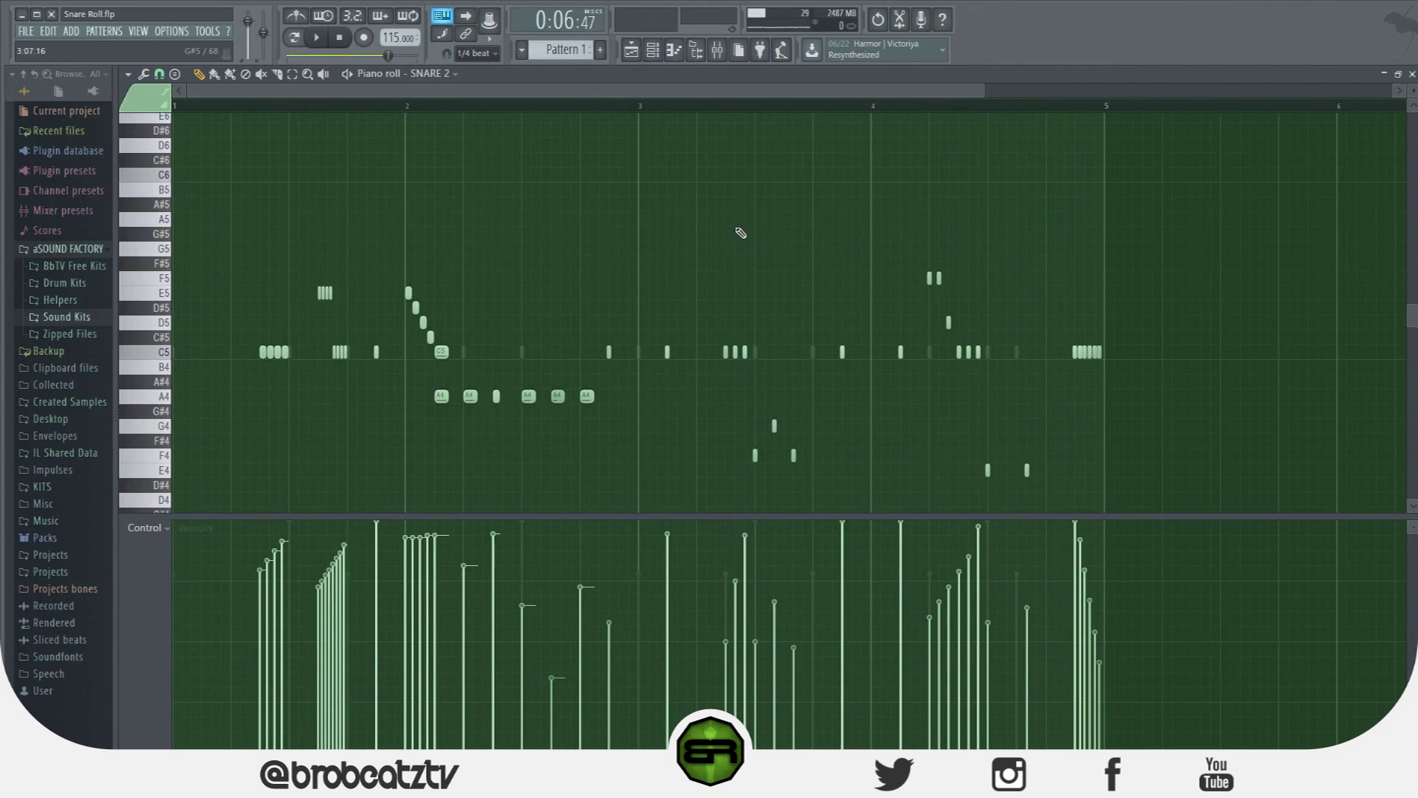
Show note pan and pan the fast roll at 4:15 gradually from slightly left to right.
click(144, 528)
click(166, 574)
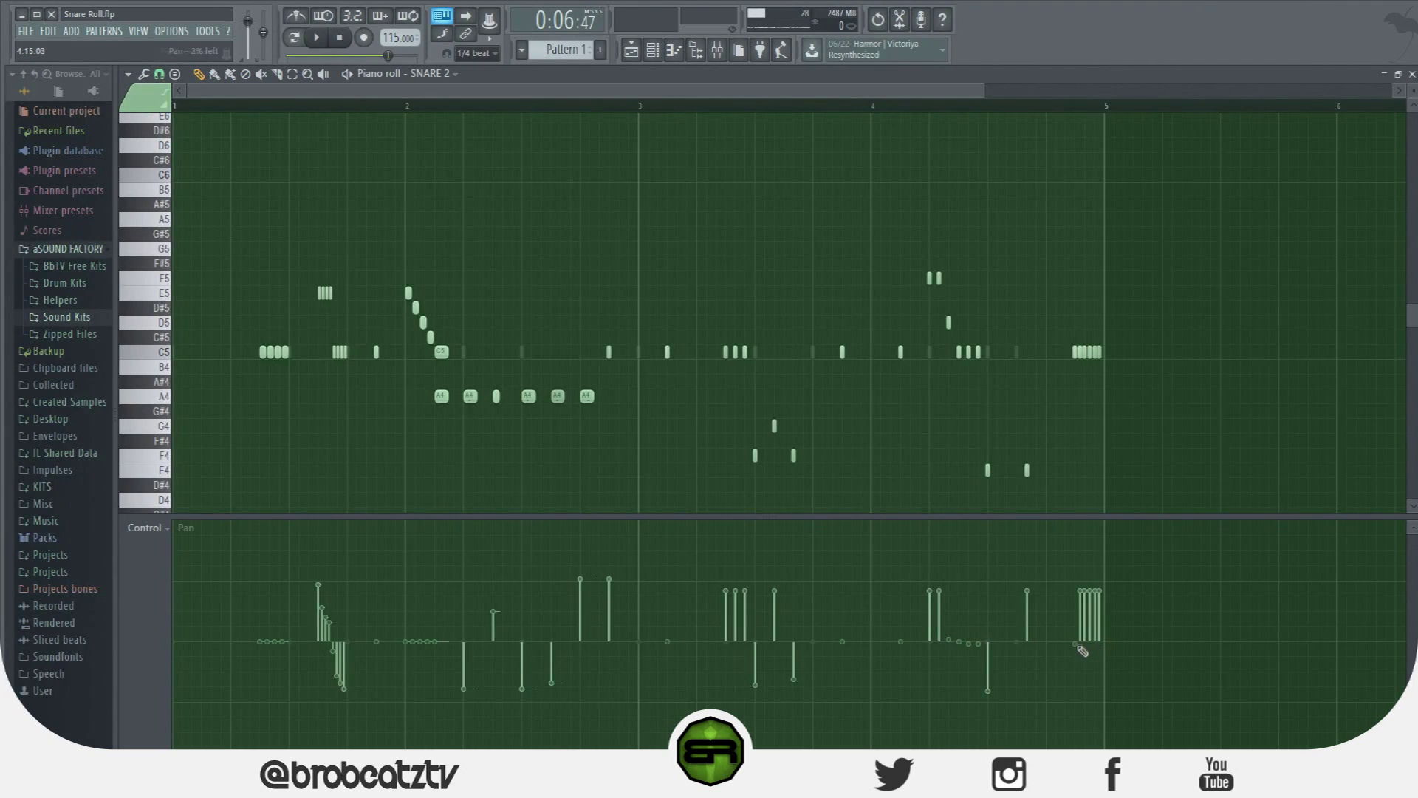
drag(1080, 660, 1115, 591)
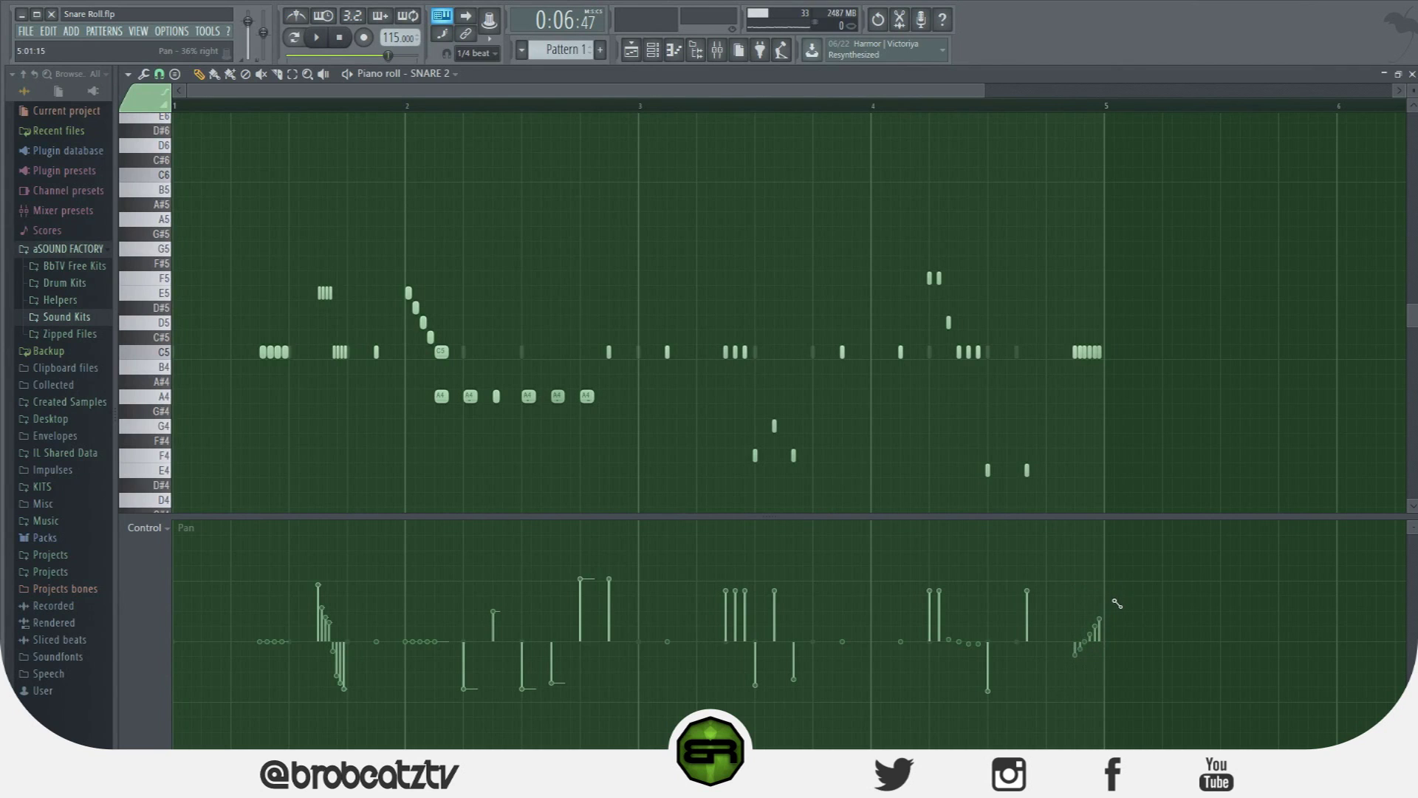
Play the finished snare pattern and open the channel rack.
key(space)
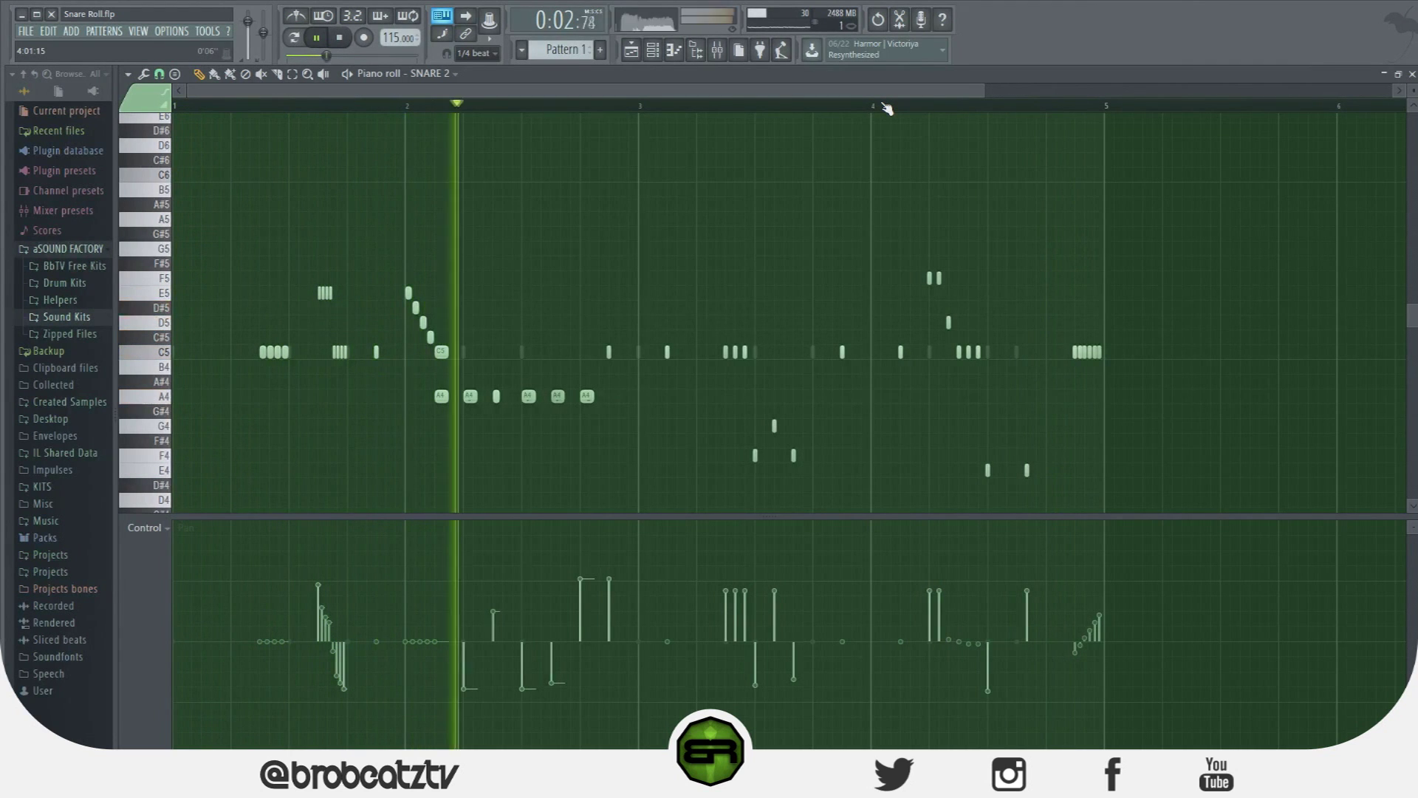
key(space)
click(653, 52)
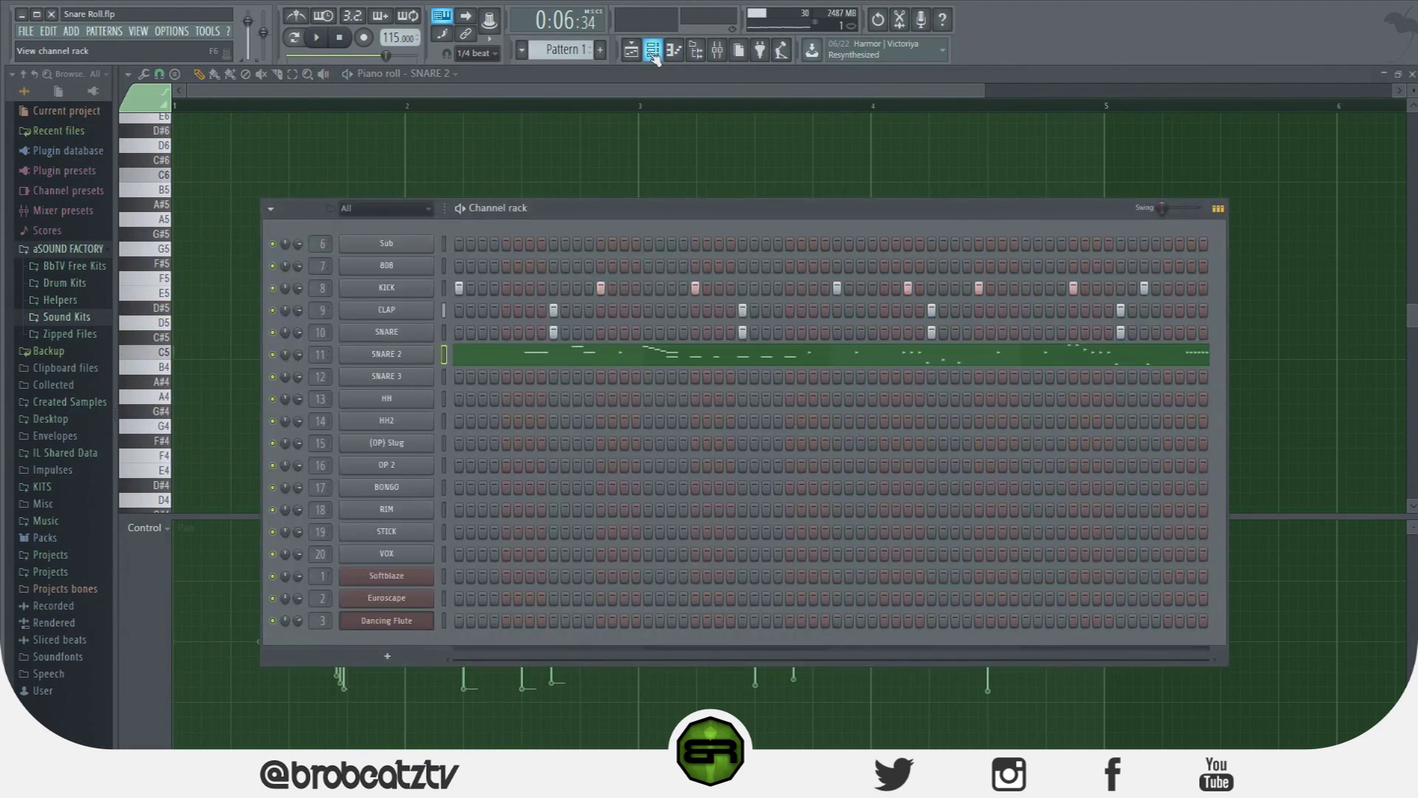
Play the pattern with the mixer showing and try the panning of the SNARE 2 track.
click(726, 60)
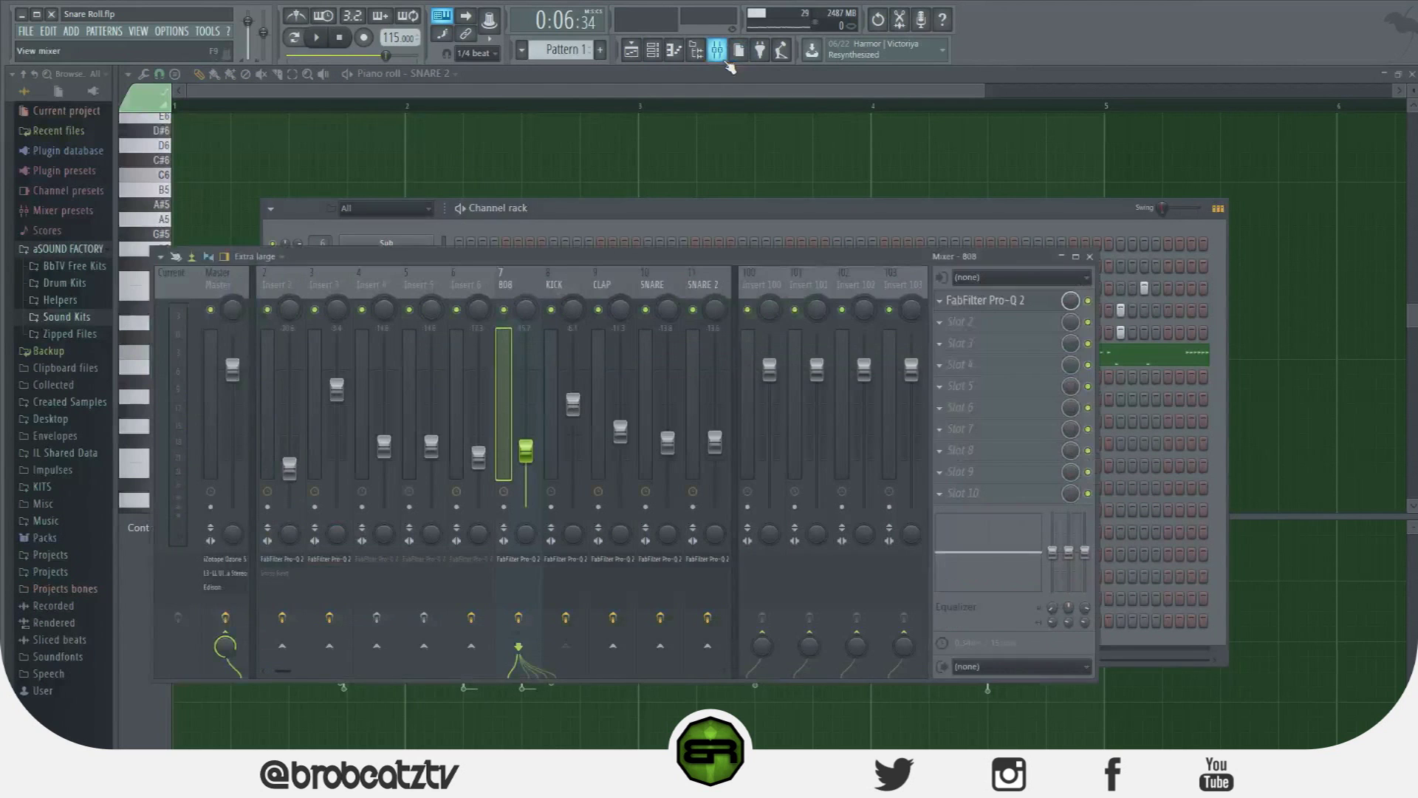
key(space)
drag(715, 308, 714, 311)
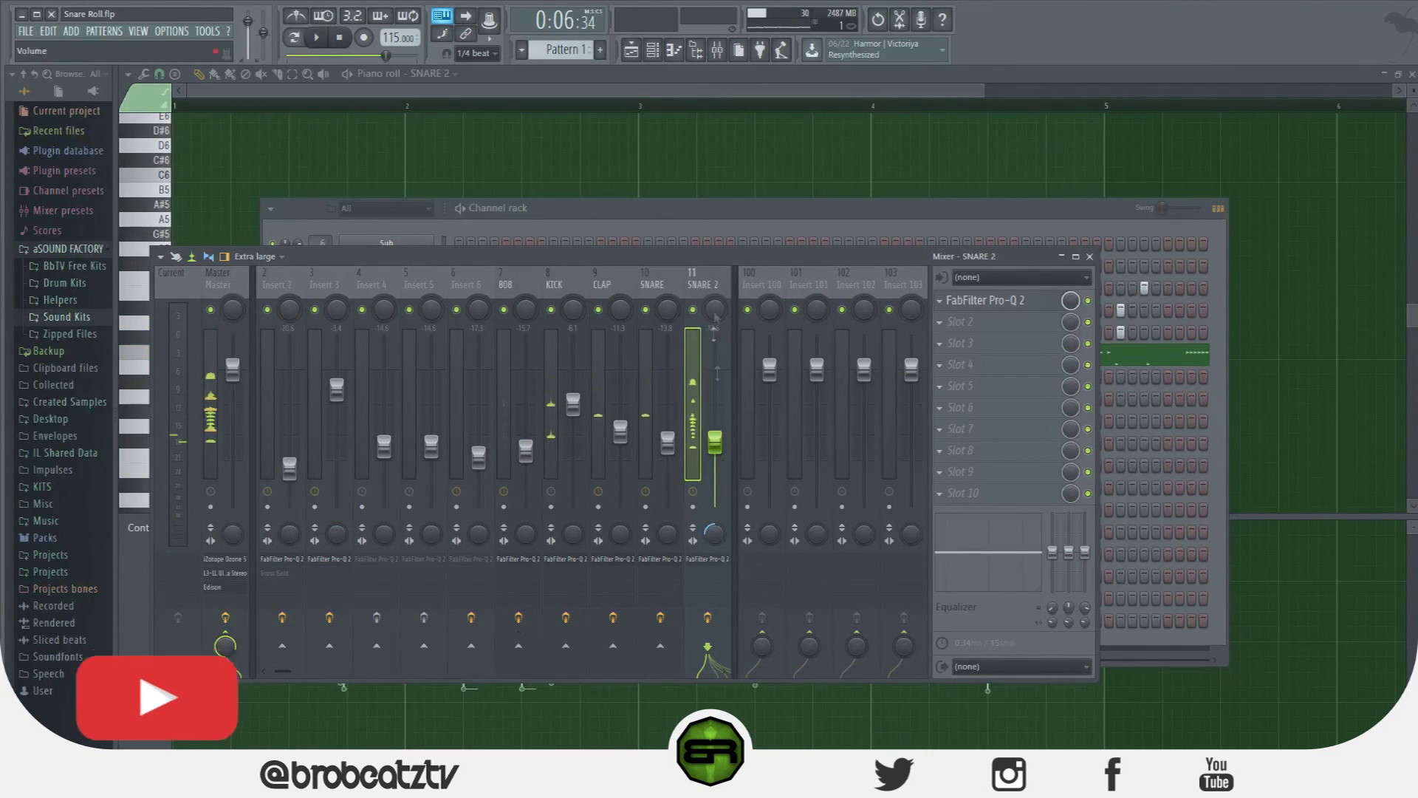
click(670, 90)
key(space)
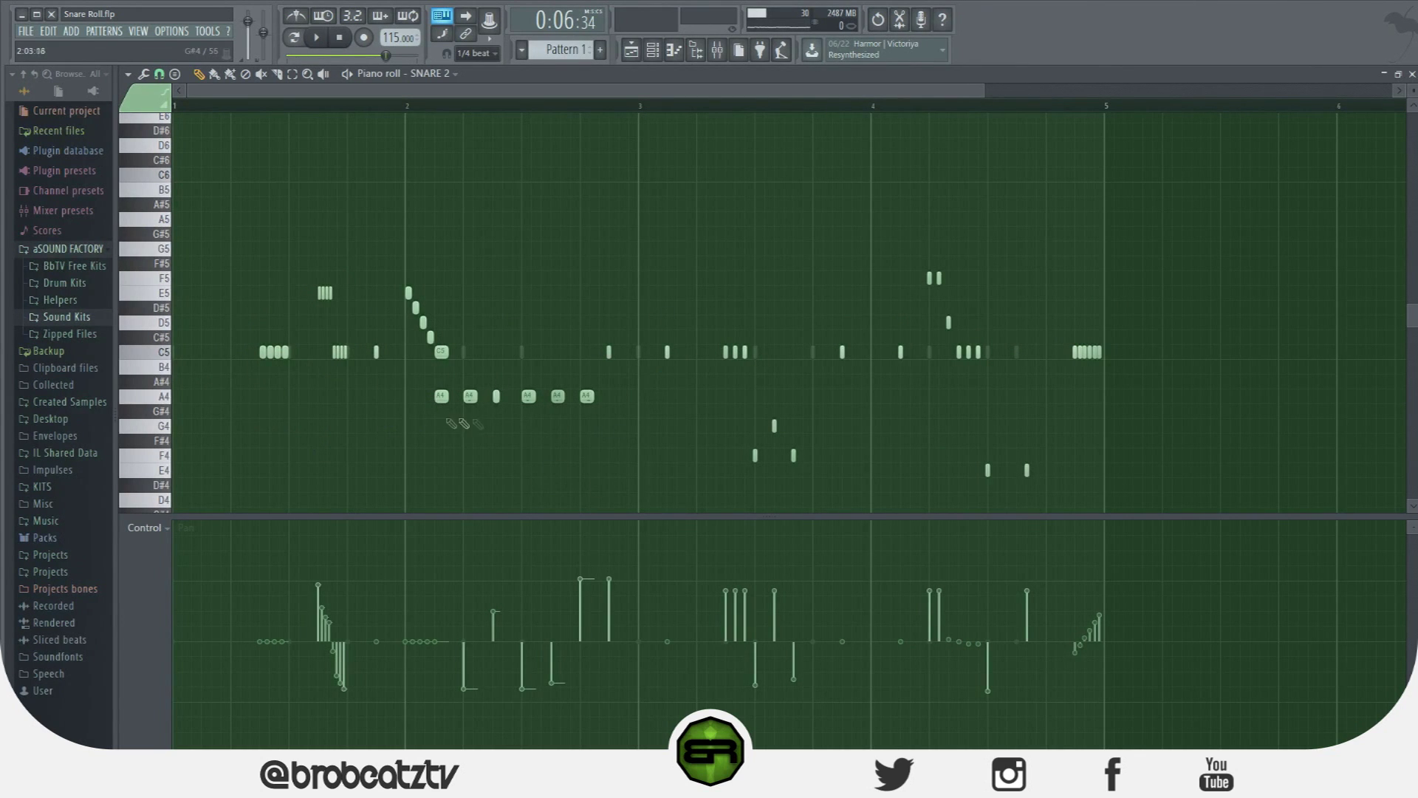
drag(631, 144, 1118, 538)
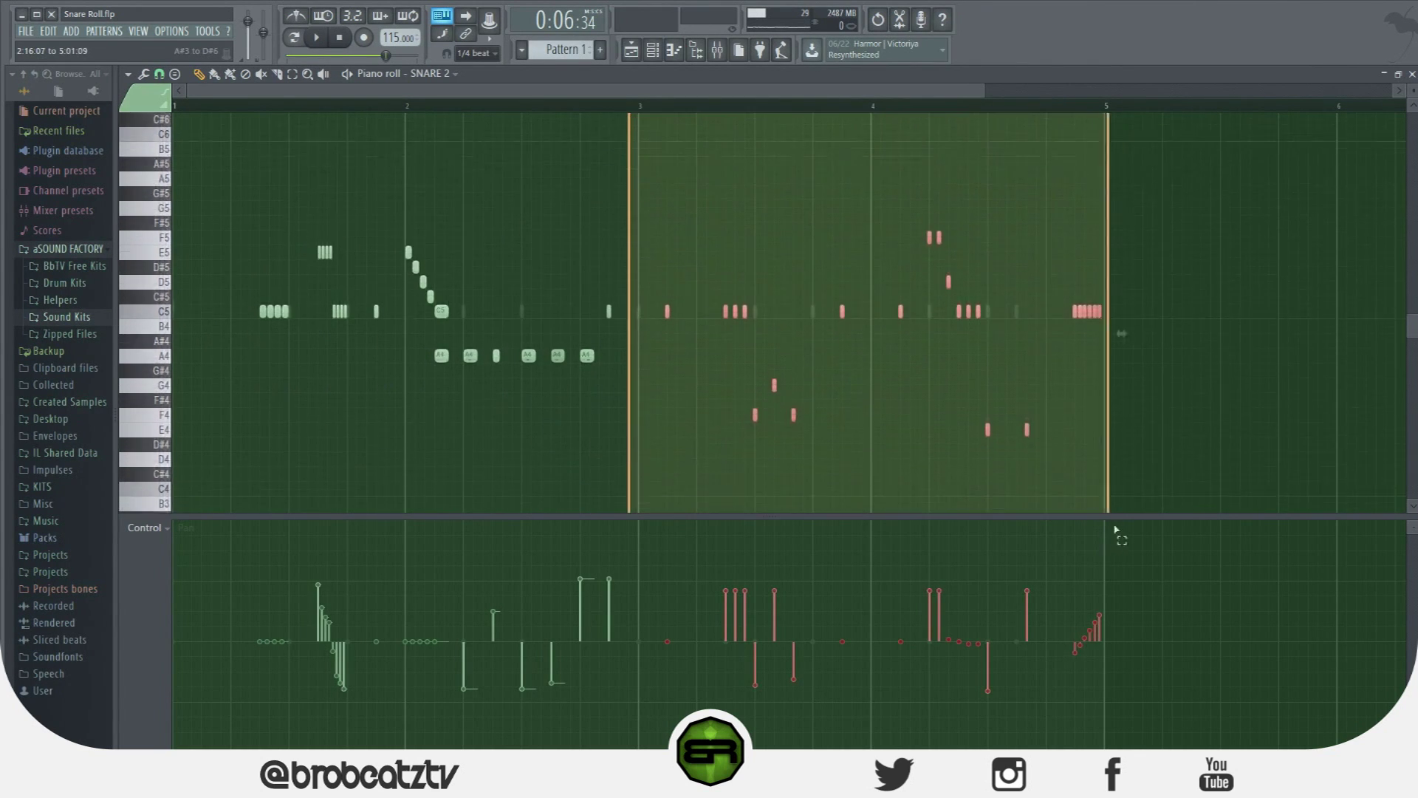
drag(619, 508, 140, 56)
ctrl+click(473, 212)
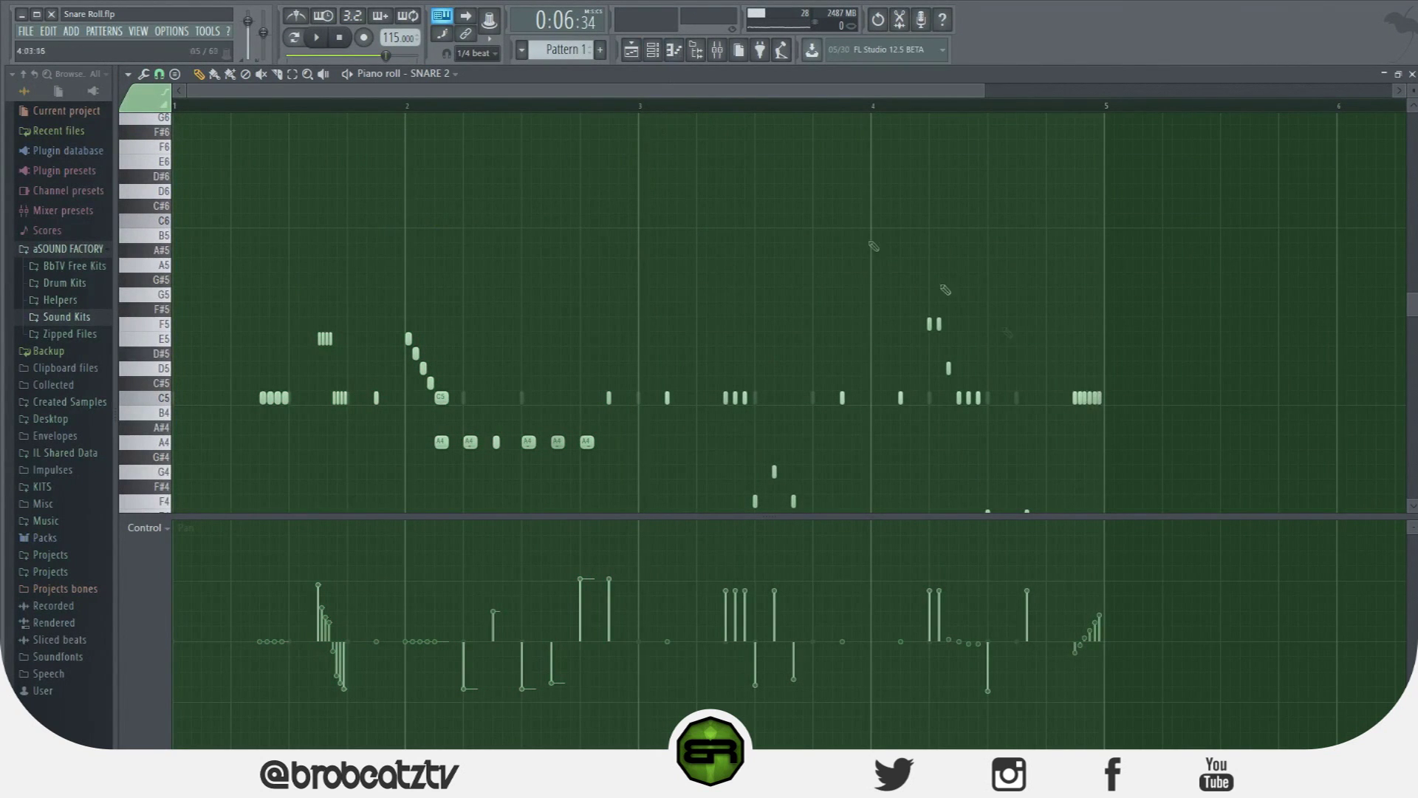
Show the channel rack and rename the Softblaze channel as KV.
click(654, 50)
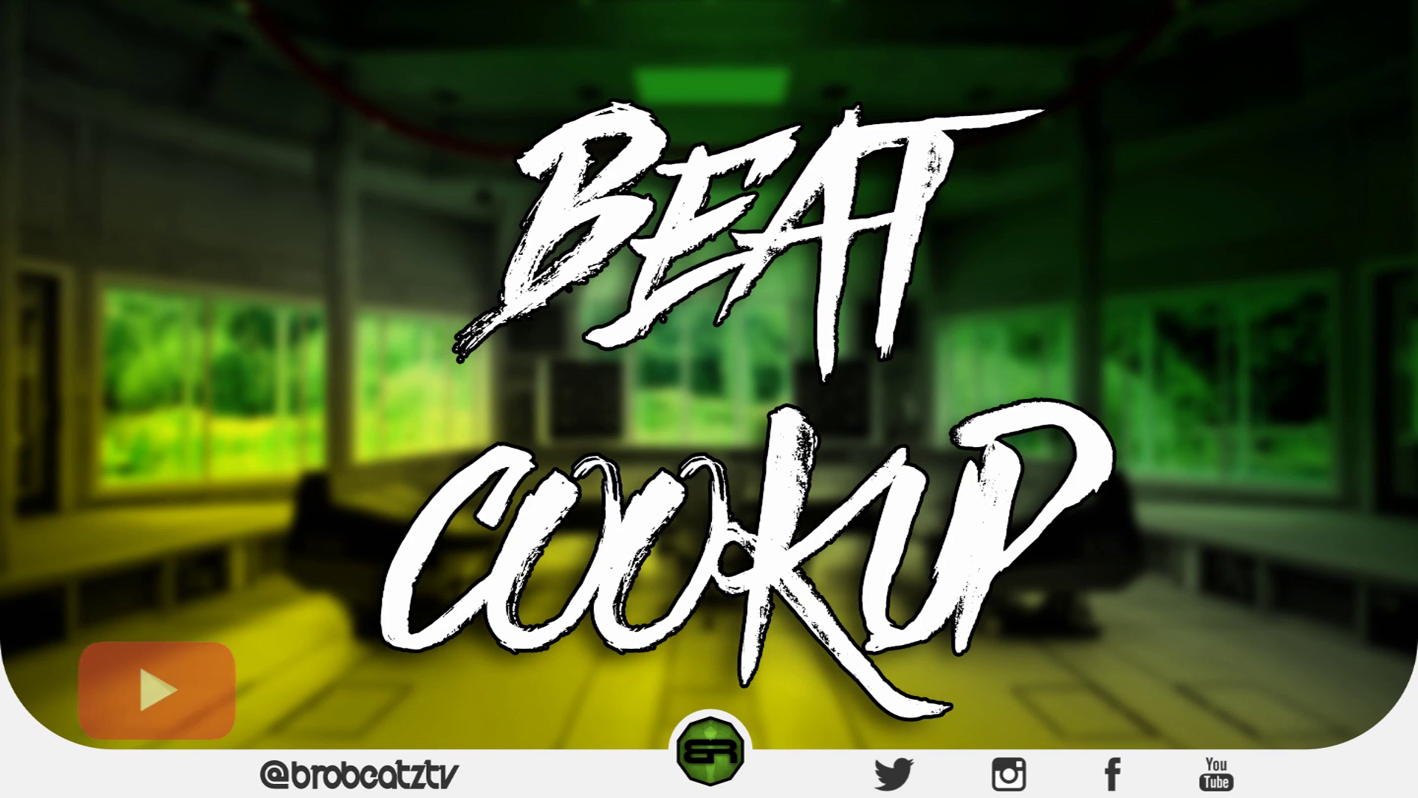
right_click(386, 600)
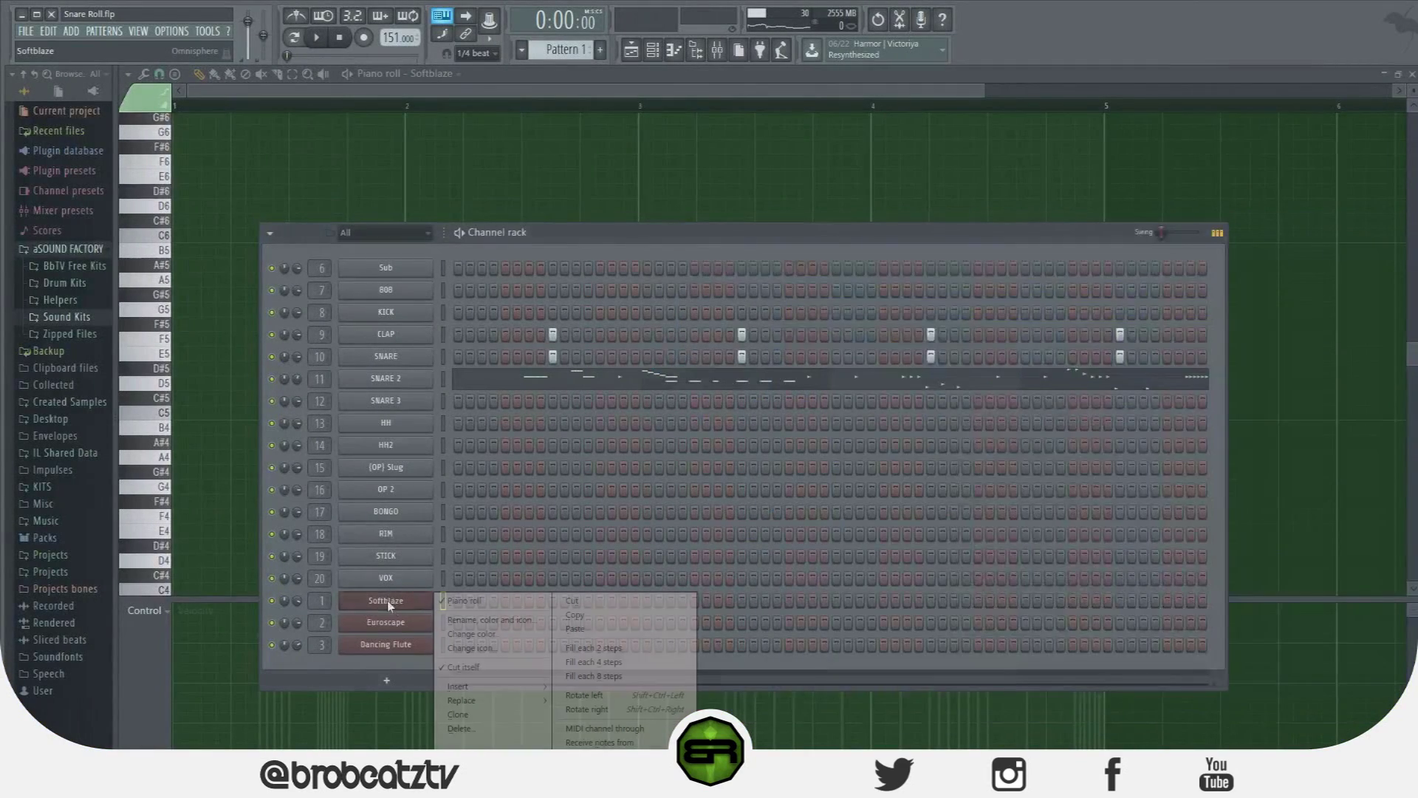
click(468, 618)
text(K)
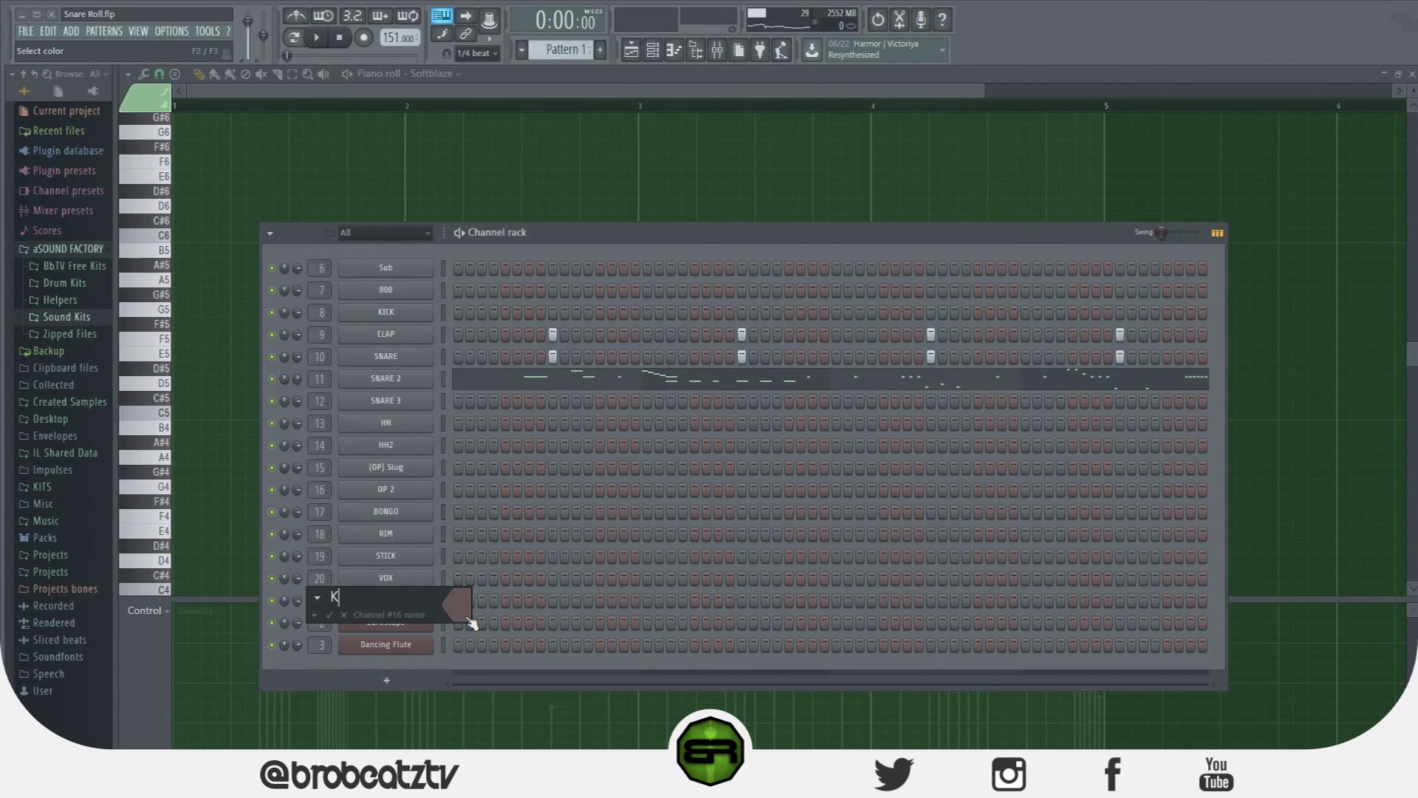
text(V)
key(Return)
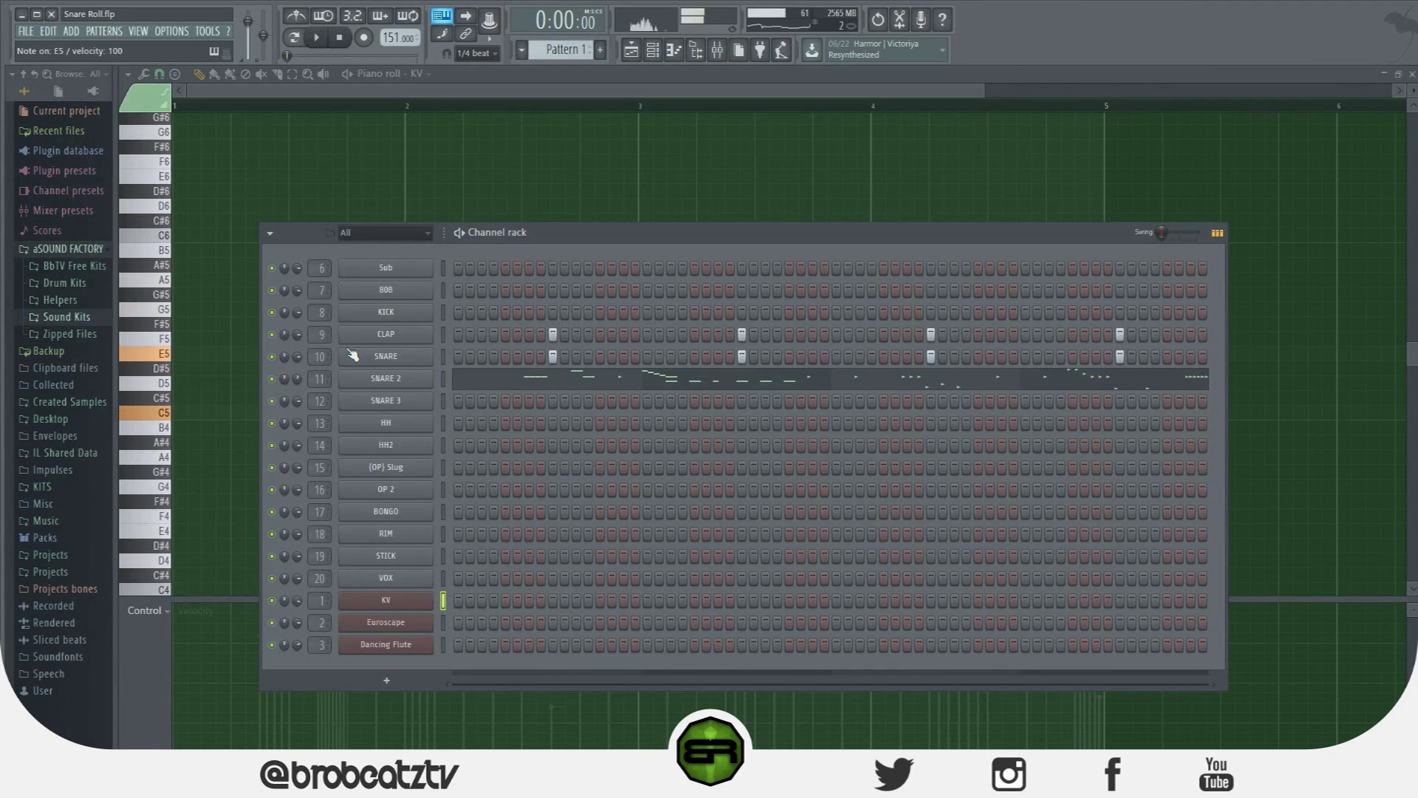
Open the KV channel's piano roll and set the drawing length to one beat with a trial A5 note that is deleted again.
key(F6)
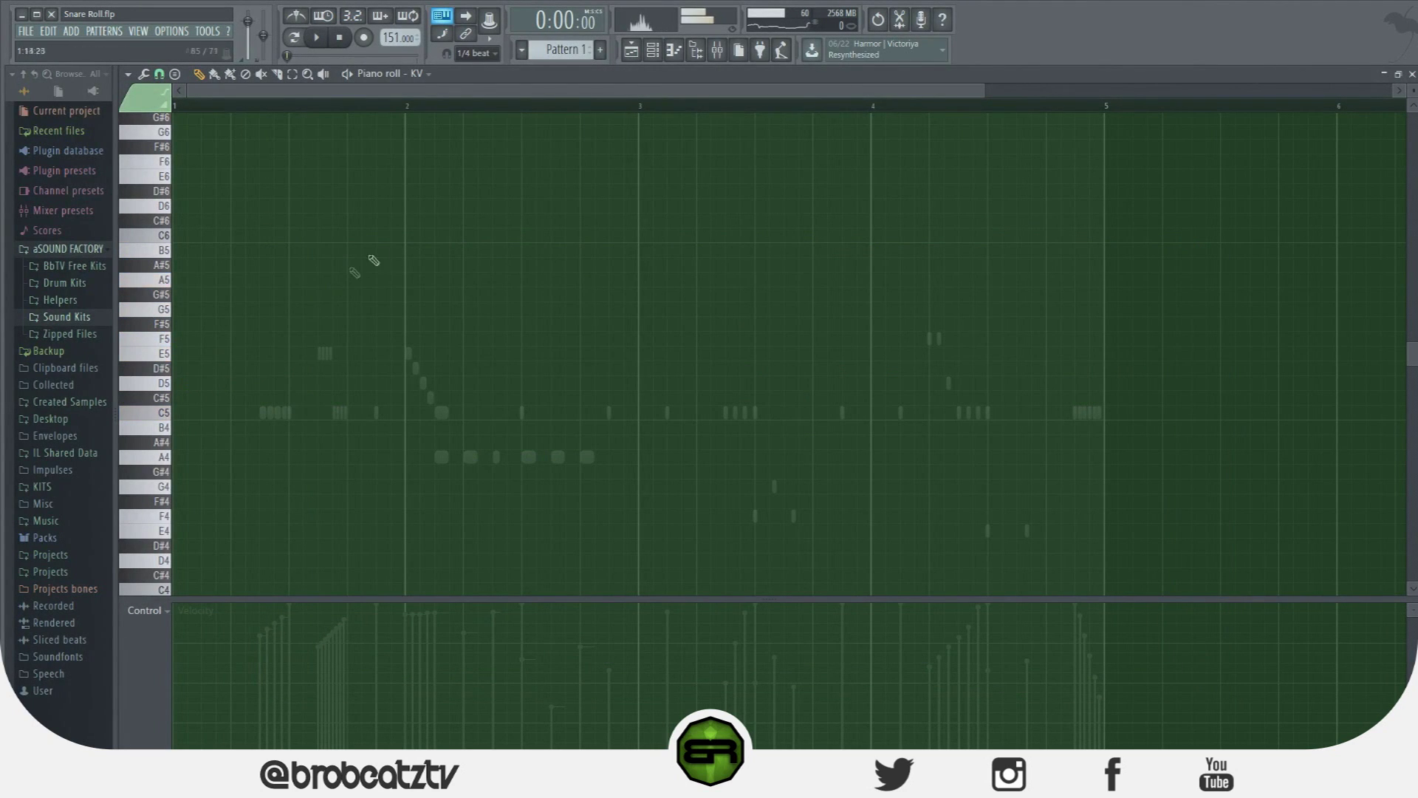
click(206, 282)
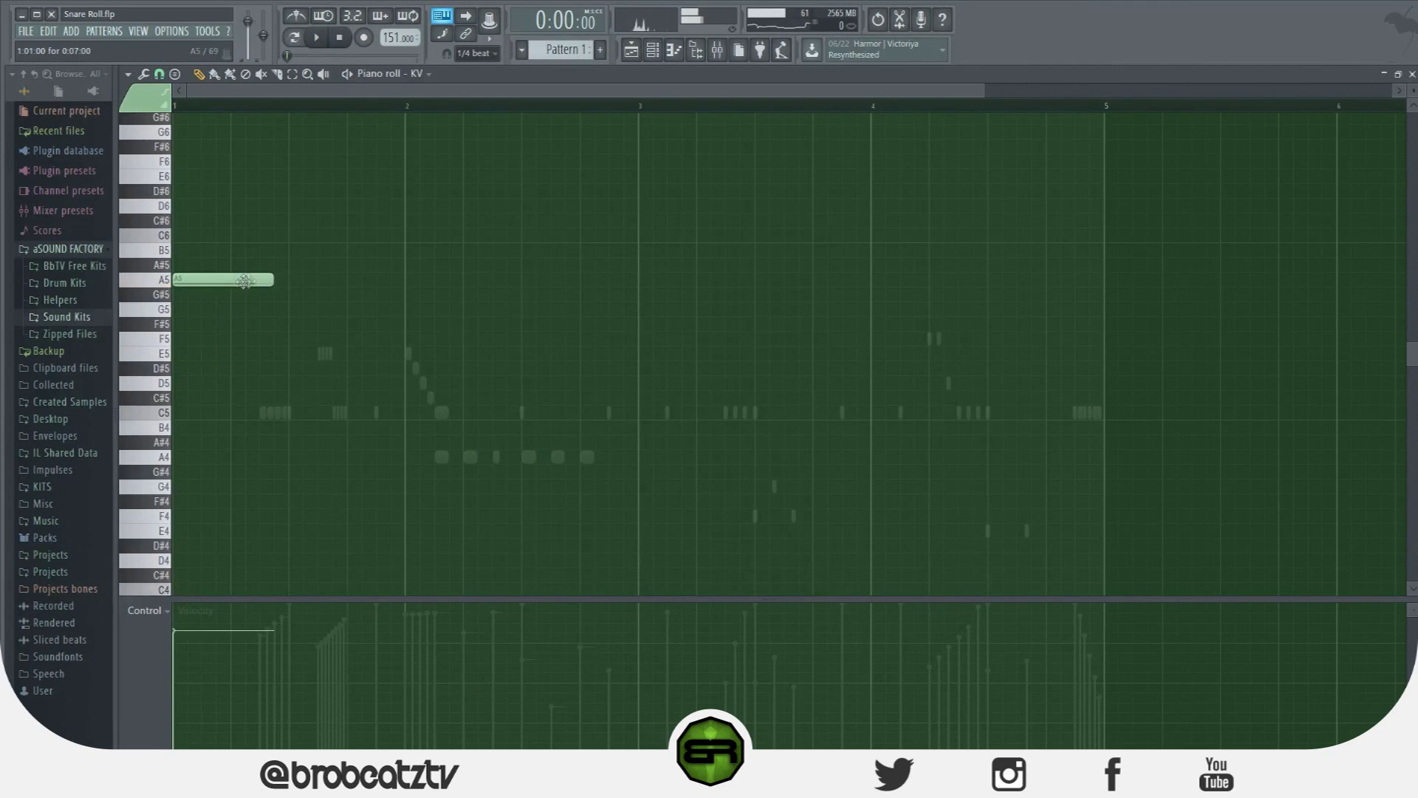
drag(272, 279, 169, 283)
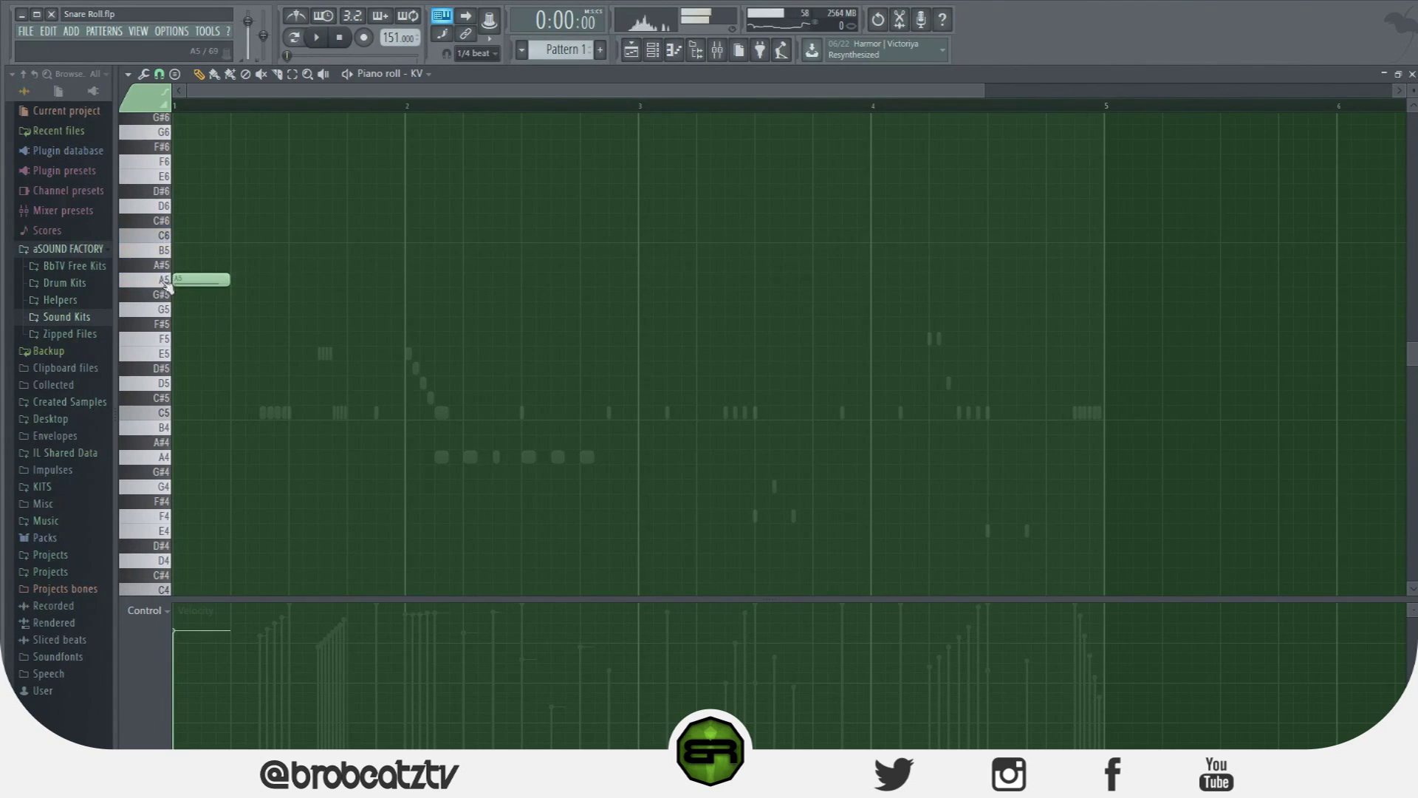
right_click(199, 283)
Draw a one-beat chord of A4, D5, F5 and A#5 at the start of bar 1 and play it.
click(206, 382)
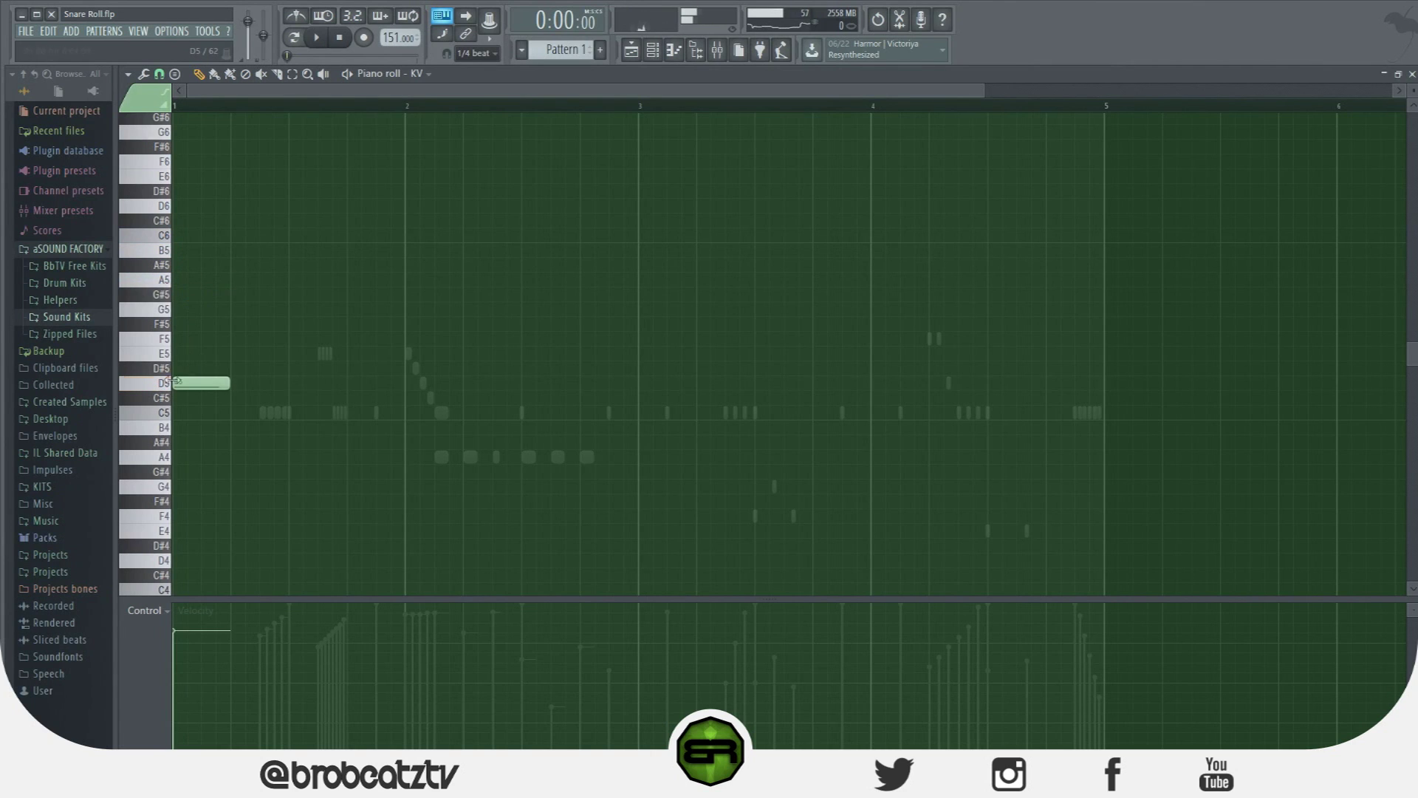
click(186, 353)
click(213, 342)
click(187, 283)
drag(203, 282, 198, 451)
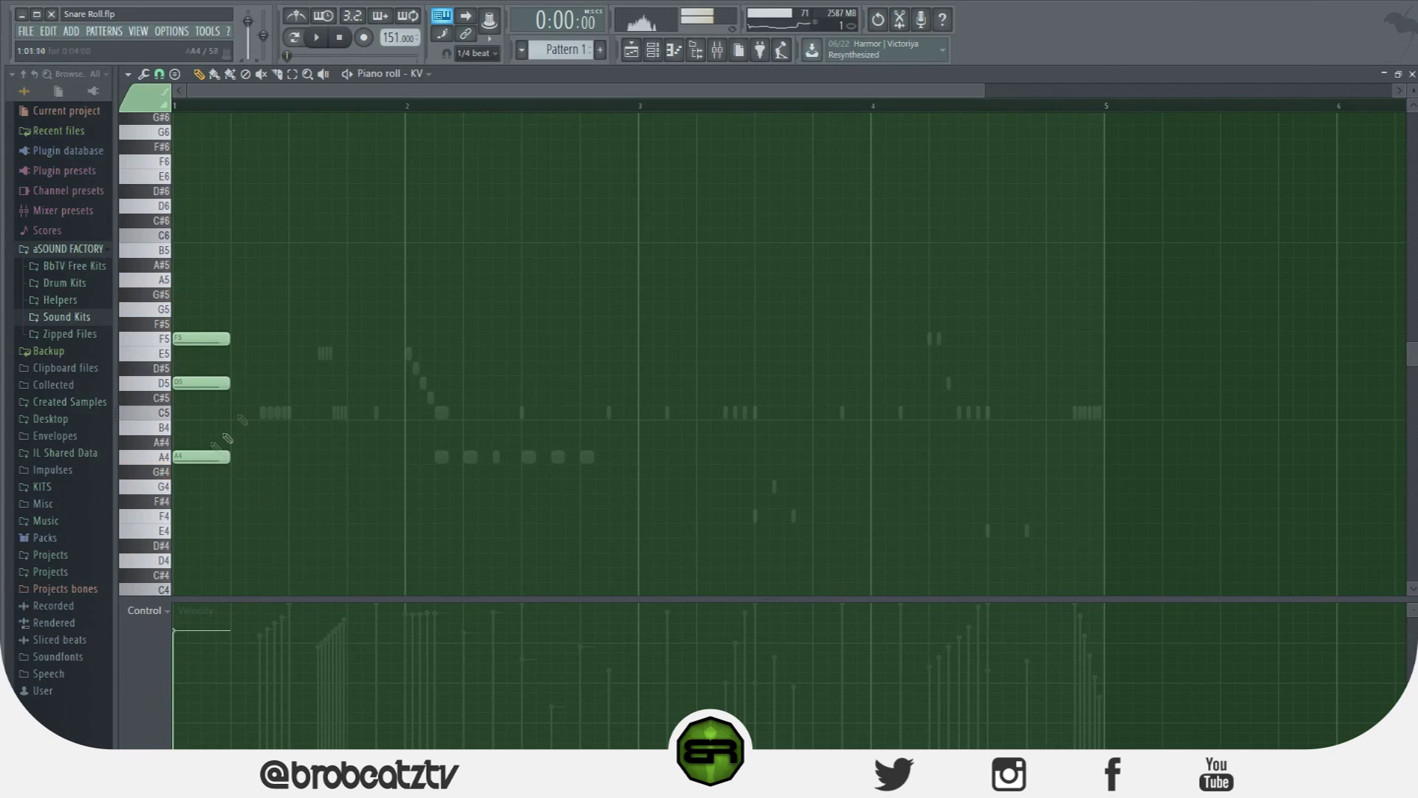
click(207, 264)
key(space)
key(space)
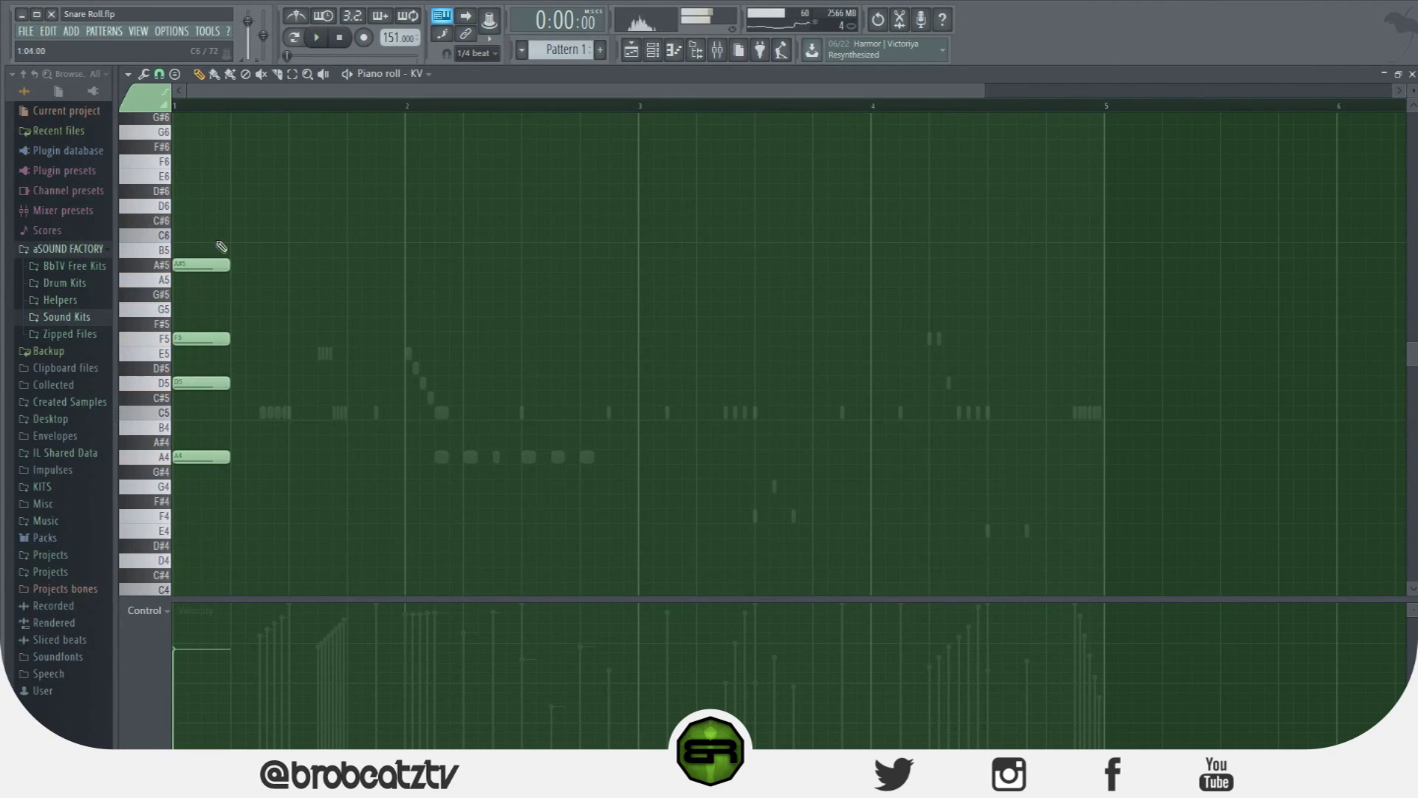
Lengthen the whole chord to half a bar and duplicate it into the second half of bar 1.
drag(206, 274, 290, 461)
ctrl+click(294, 471)
click(253, 444)
right_click(357, 449)
key(ctrl+a)
key(ctrl+b)
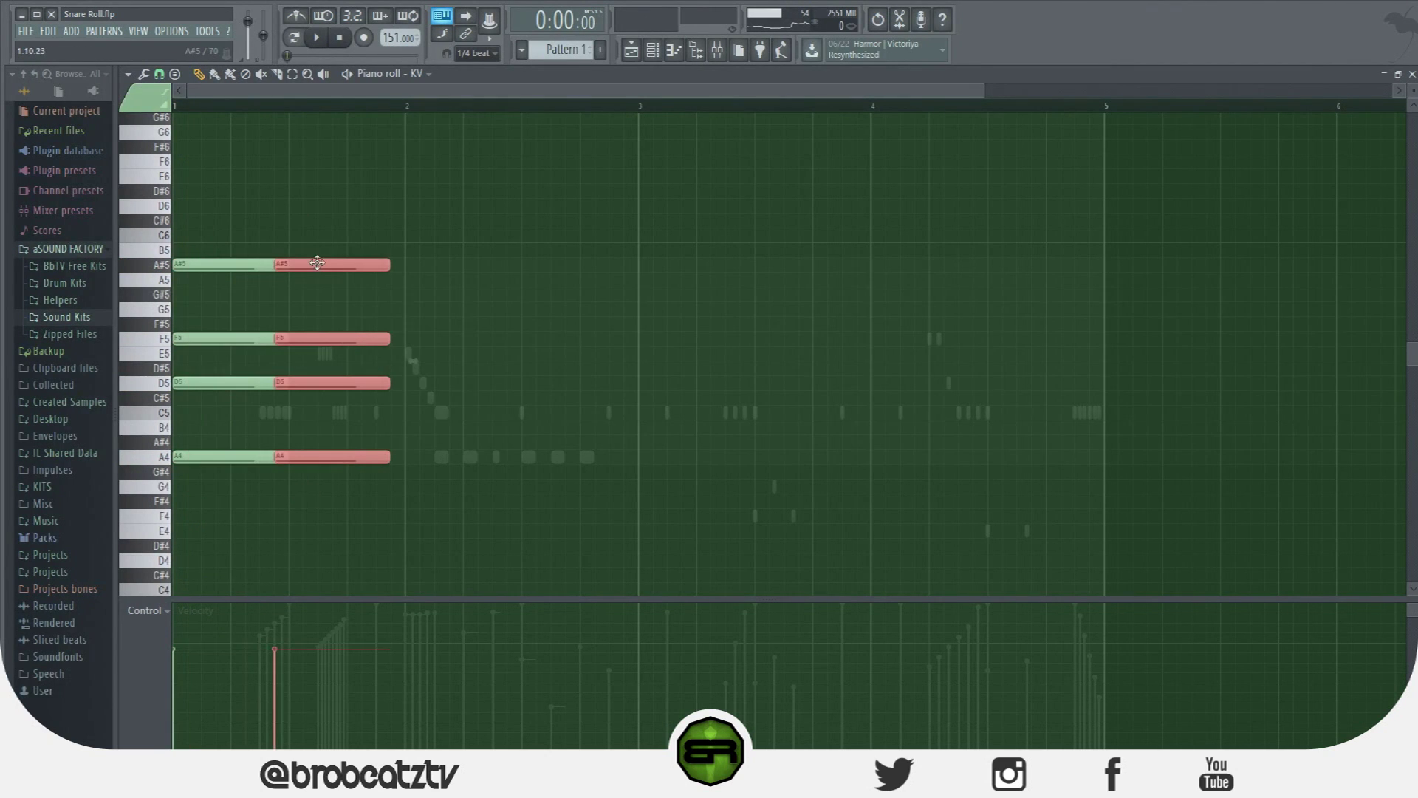
Lower the top note of the duplicated chord to A5 and play the two chords.
ctrl+click(328, 296)
drag(321, 266, 321, 280)
key(space)
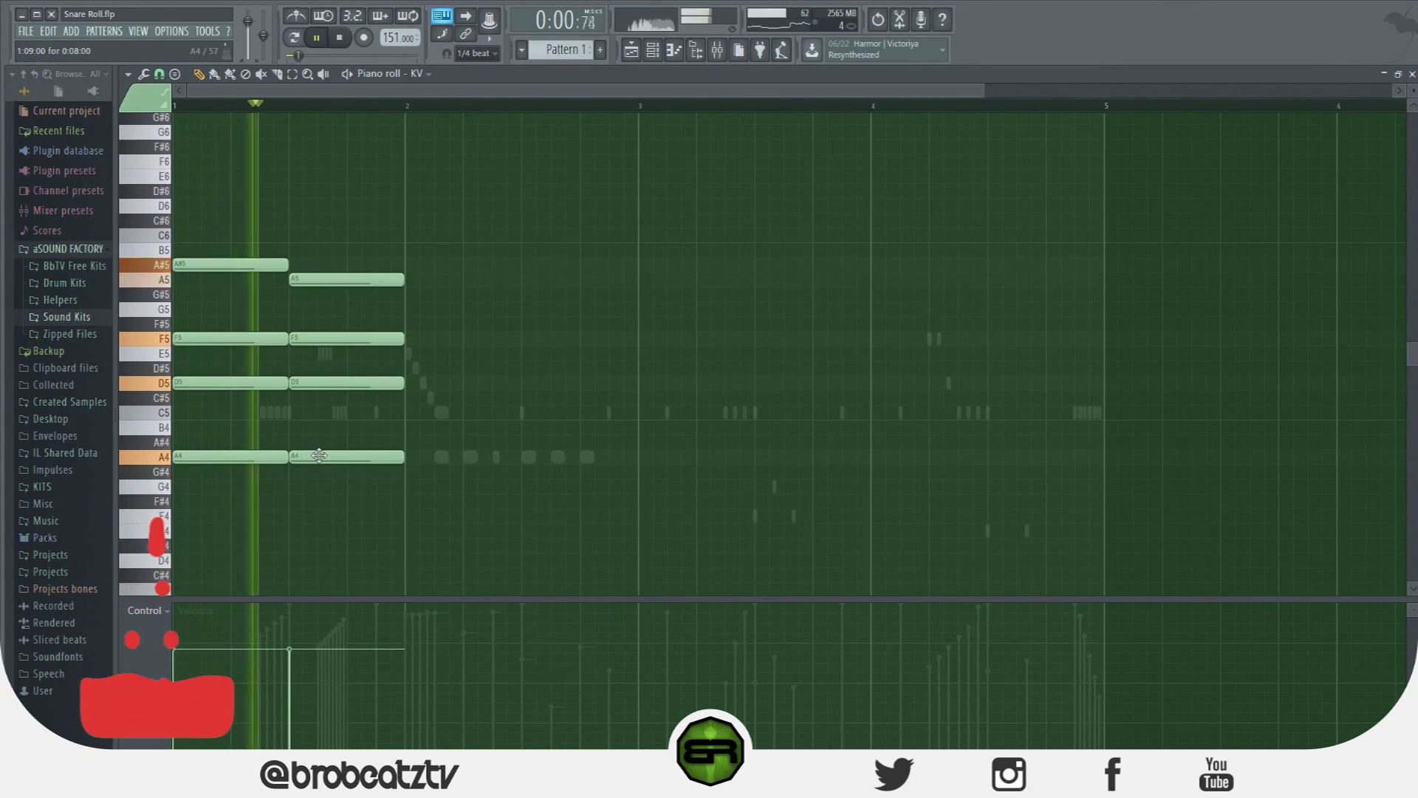
key(space)
Open the SNARE 2 piano roll and delete the fast E5 and C5 rolls in bar 1 and the two A4 notes on beat 2 of bar 2.
click(653, 51)
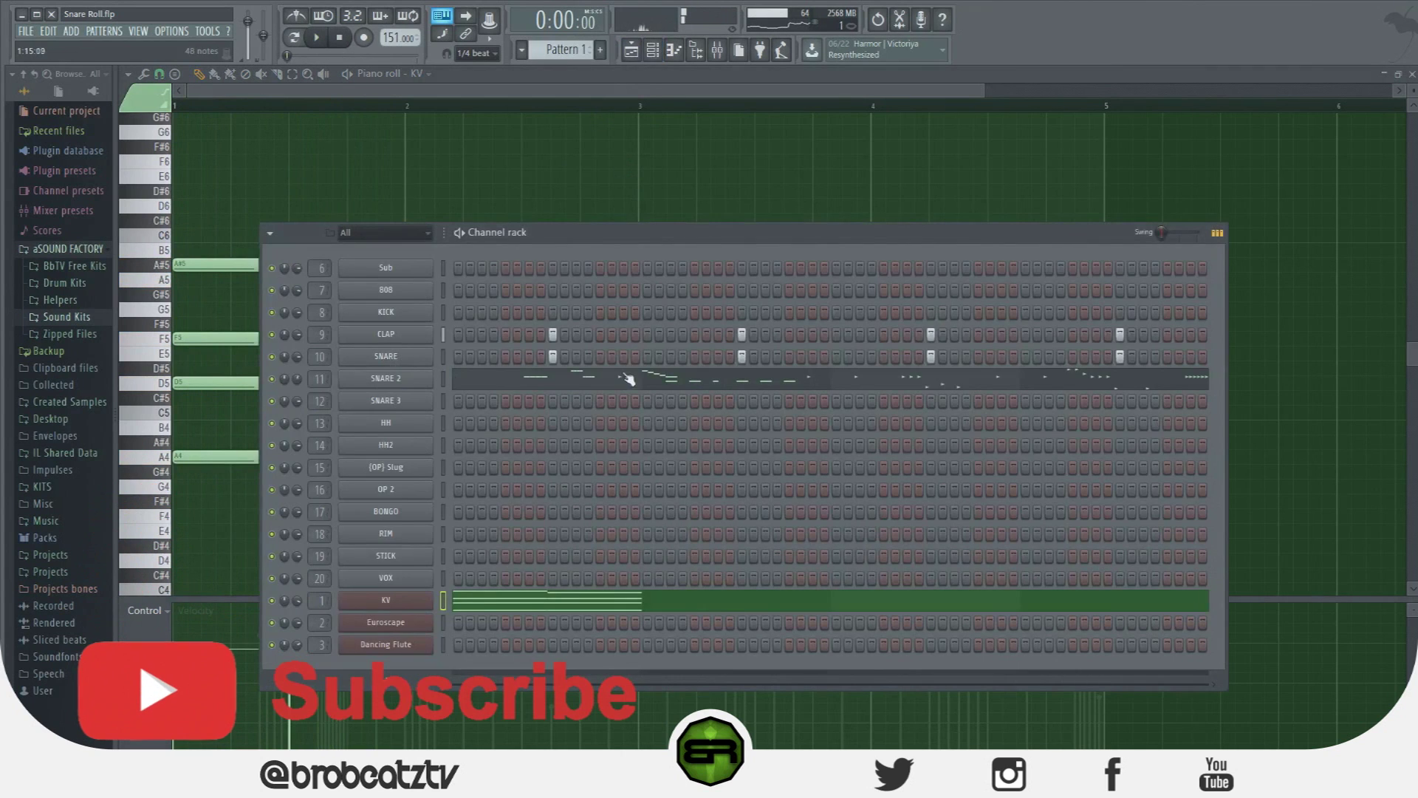
click(626, 376)
right_click(325, 353)
right_click(339, 413)
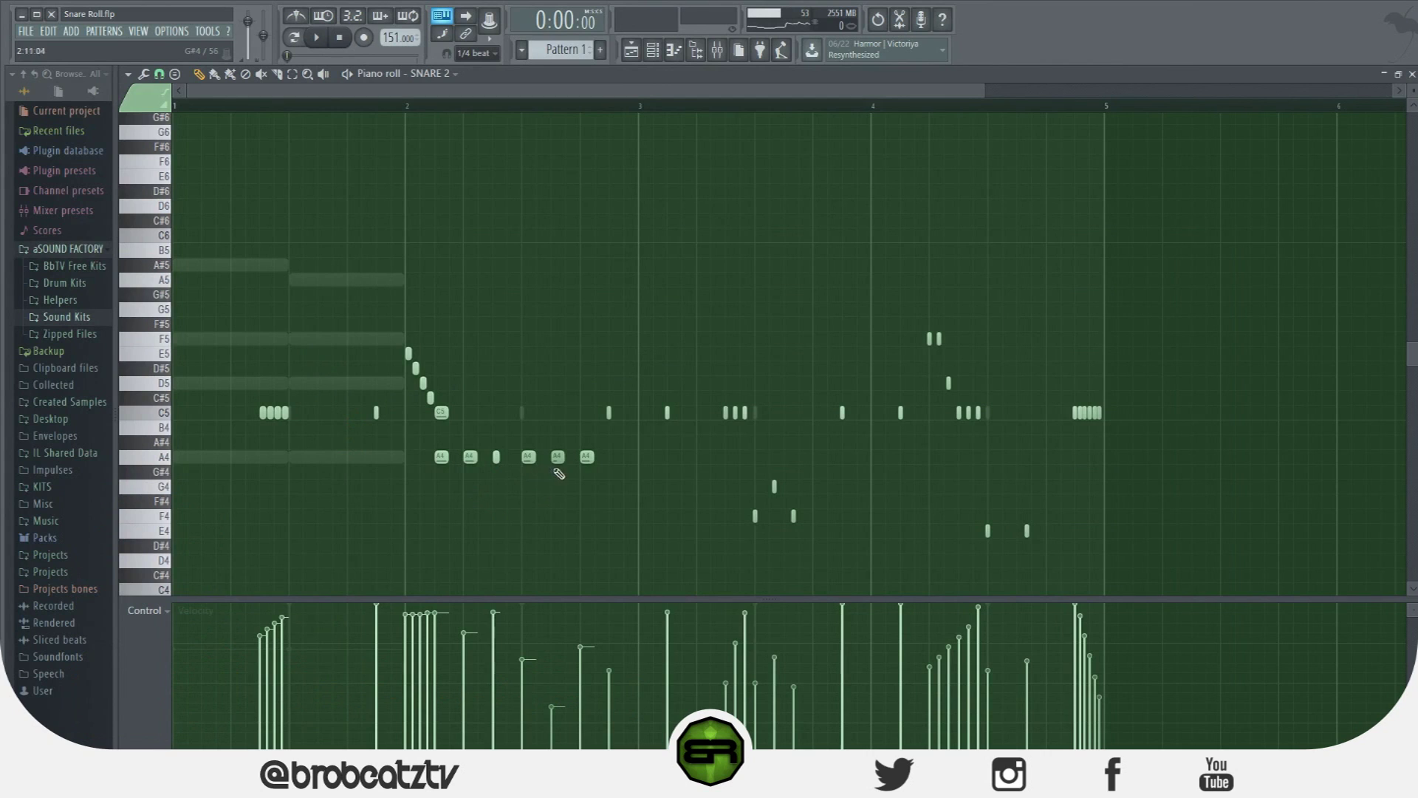
right_click(496, 456)
right_click(470, 457)
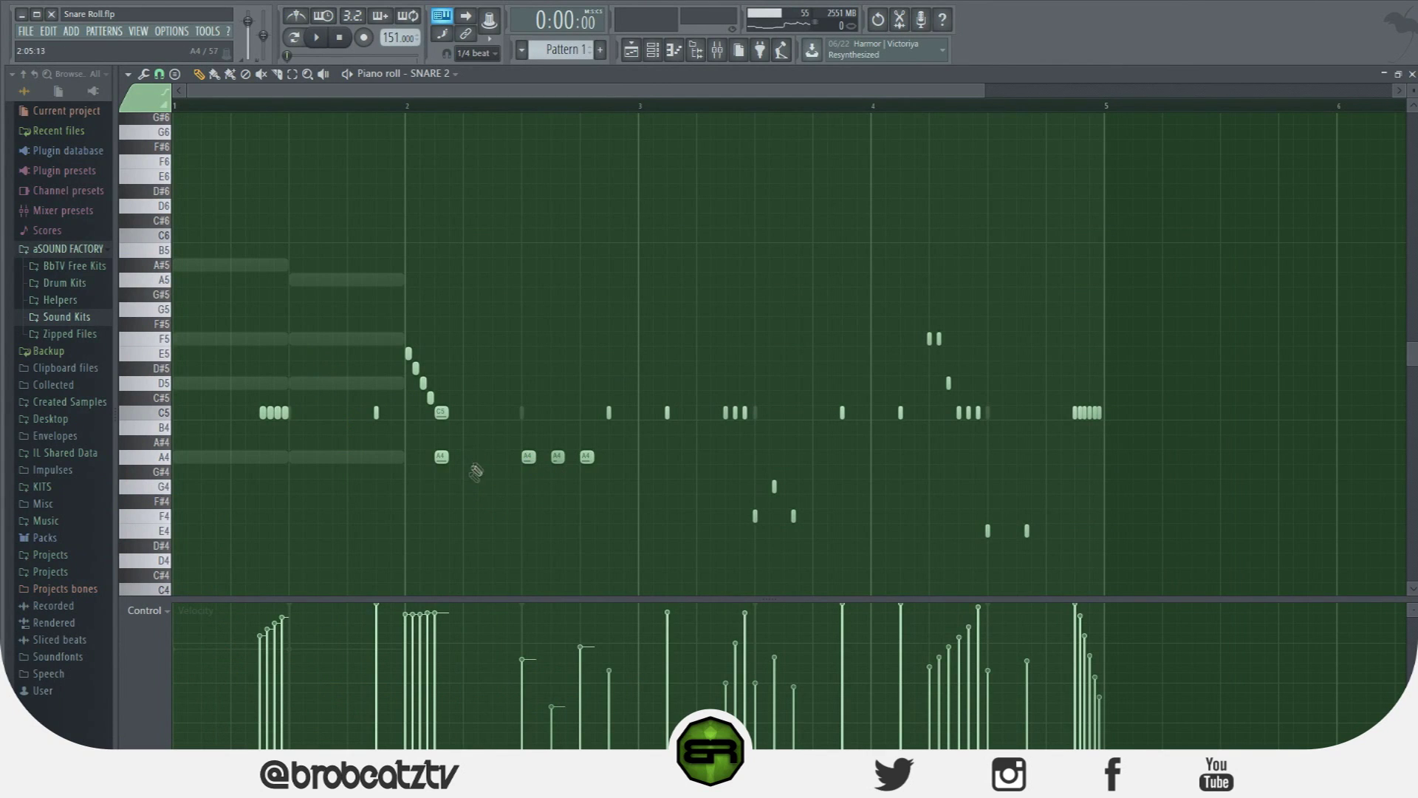
Move the descending E5 to C5 roll in bar 2 one beat later and play the pattern.
drag(403, 345, 496, 415)
click(510, 436)
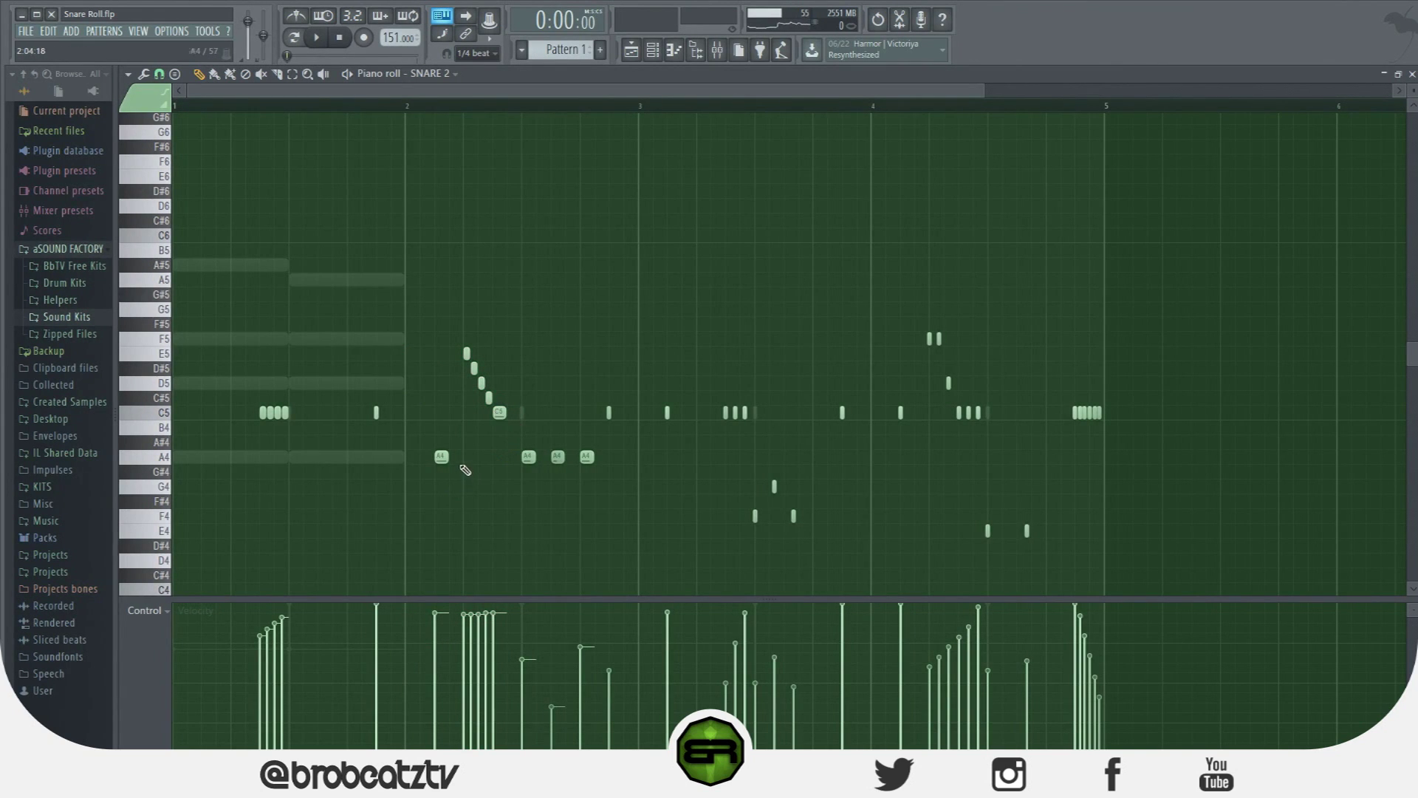
key(space)
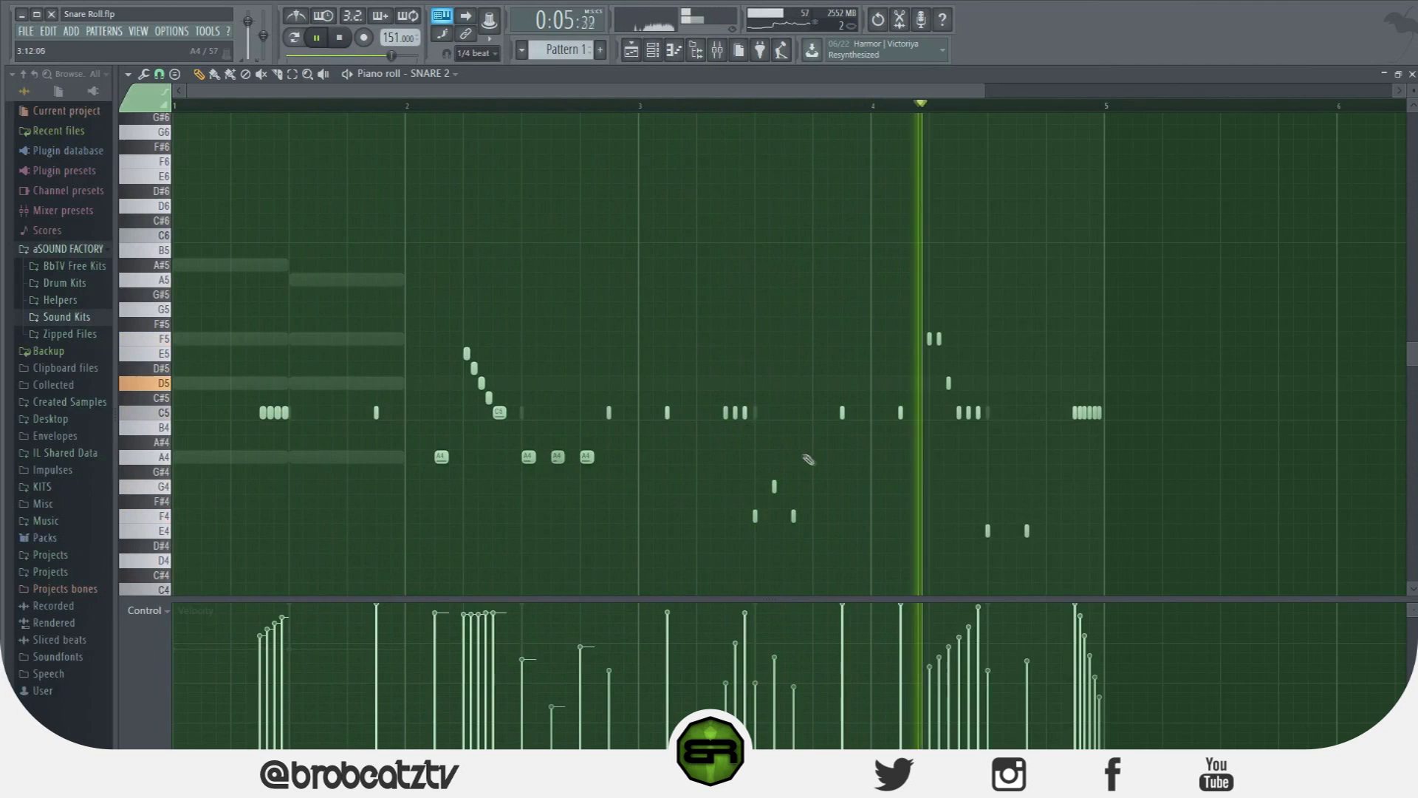
Delete the fast roll at the end of bar 4, the two E4 notes in bar 4 and the last C5 note in bar 3.
right_click(1075, 413)
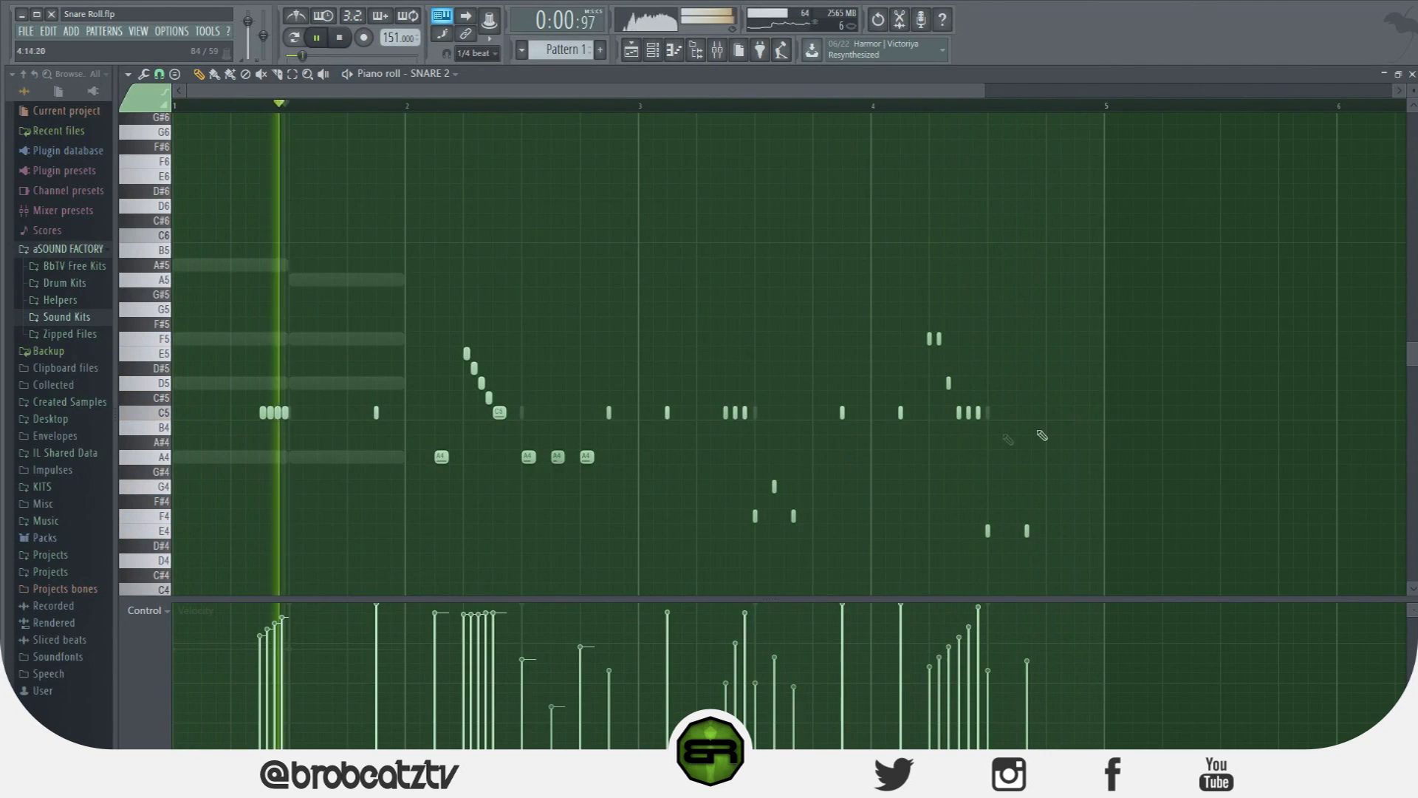
right_click(987, 531)
right_click(1027, 530)
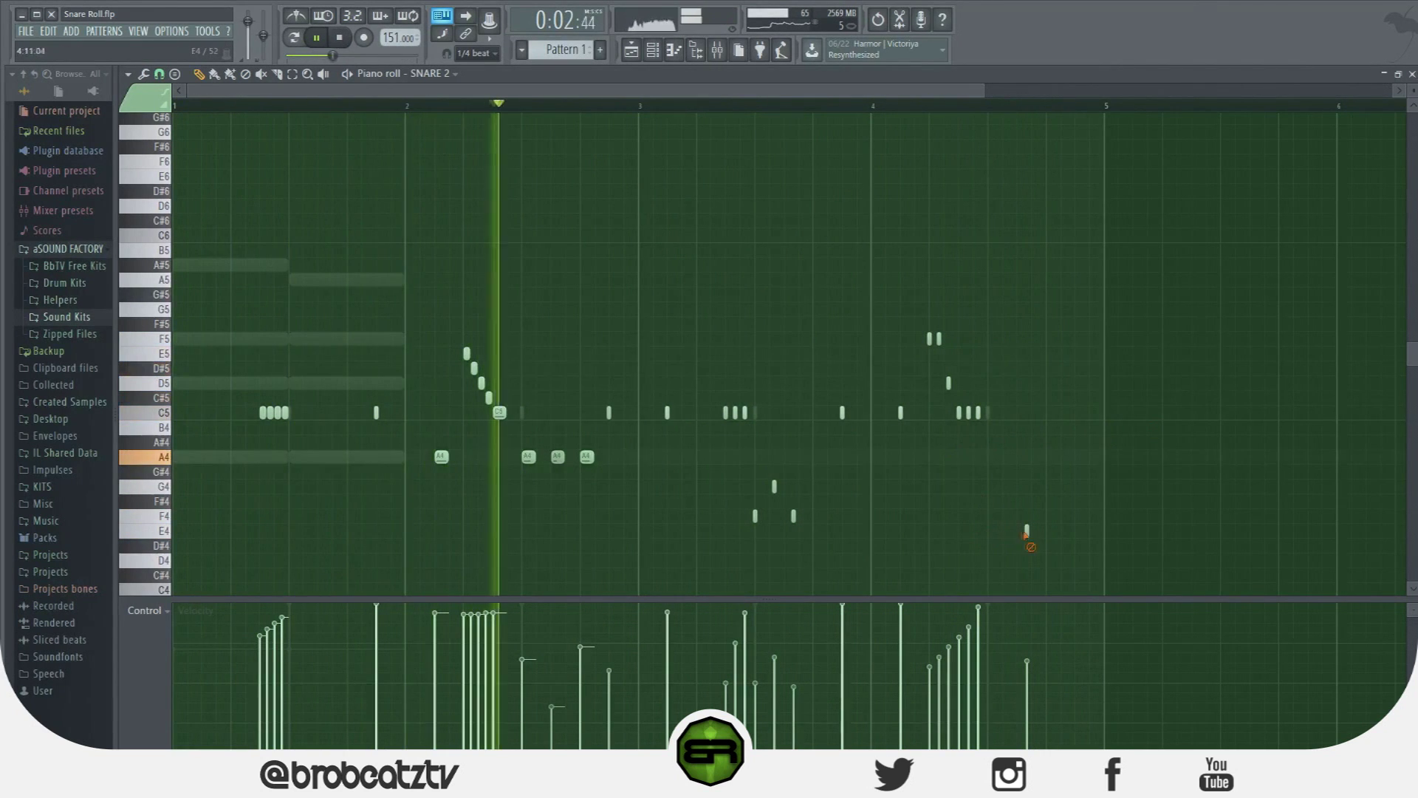
right_click(842, 412)
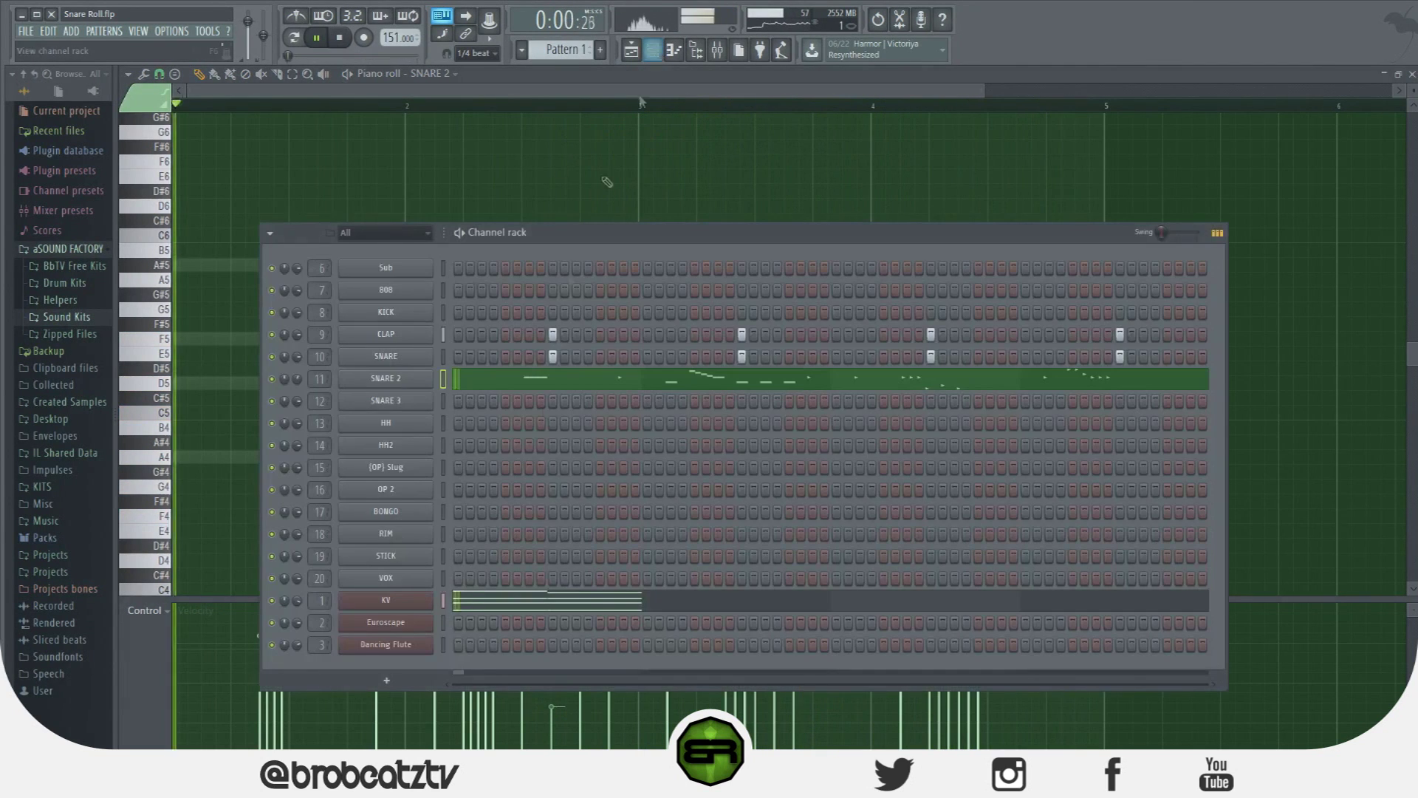
Return to the KV piano roll, duplicate the second chord's F5 note into bar 2 and lower the copy to F4.
click(653, 50)
key(space)
click(579, 599)
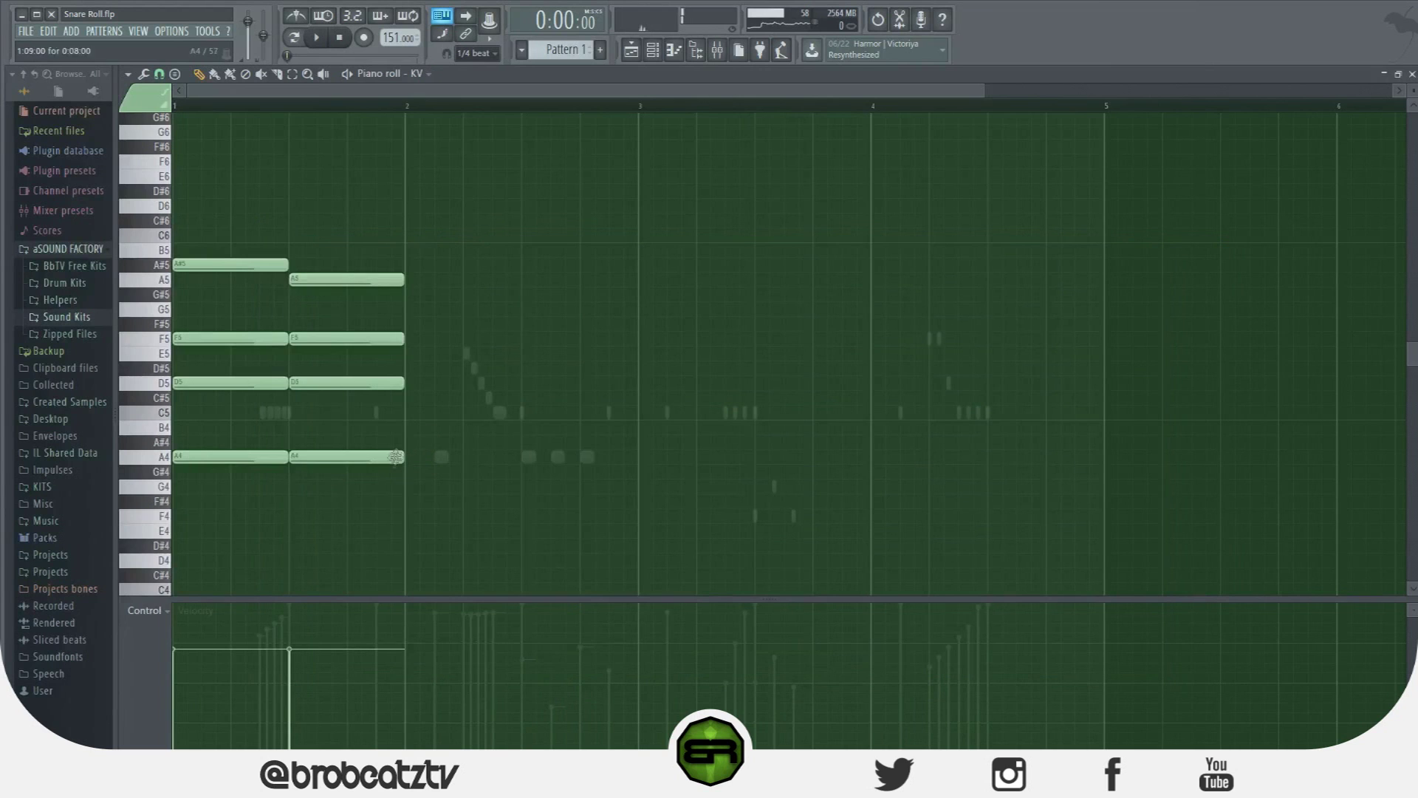
click(410, 500)
right_click(411, 500)
drag(331, 324, 344, 345)
key(ctrl+b)
drag(452, 339, 451, 508)
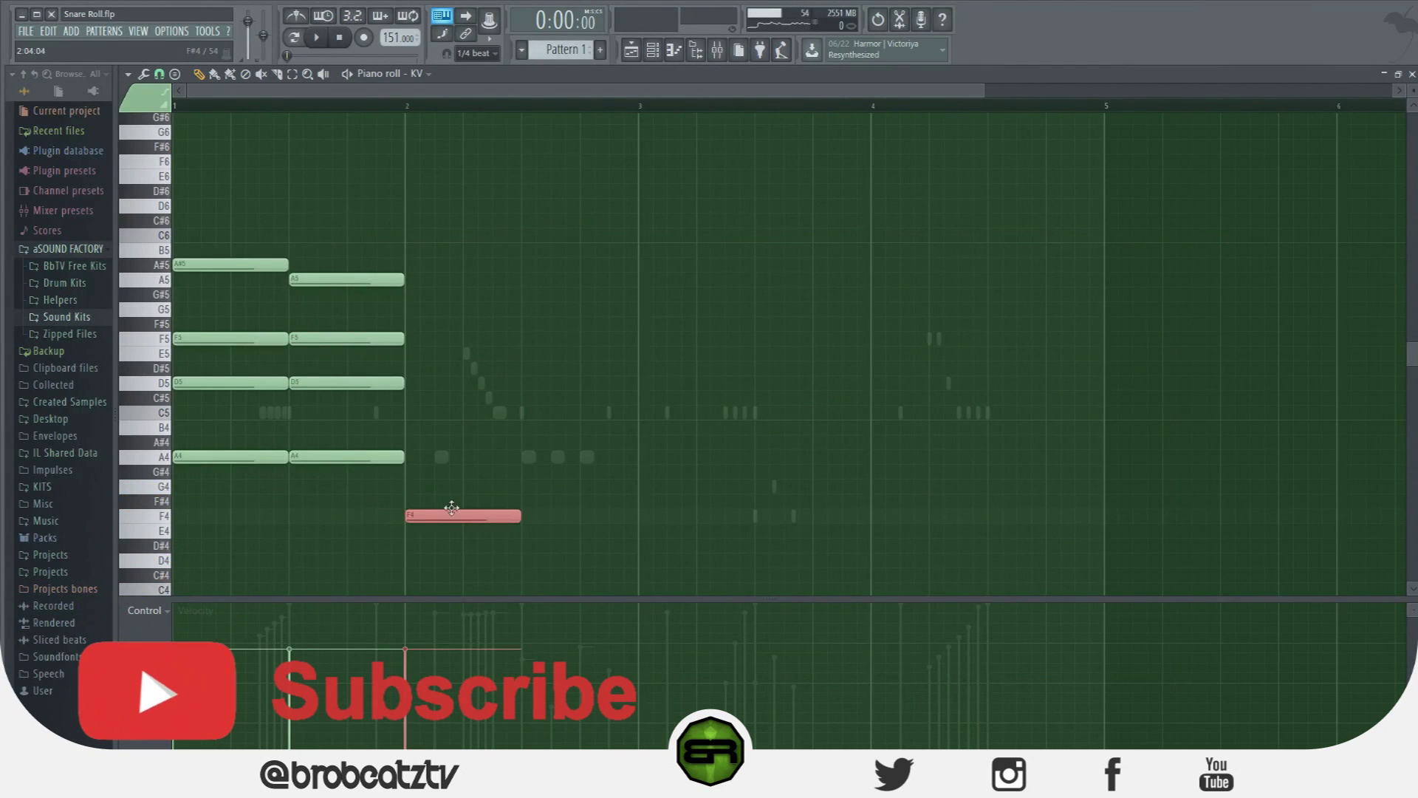
key(ctrl+d)
click(527, 532)
right_click(527, 532)
click(163, 534)
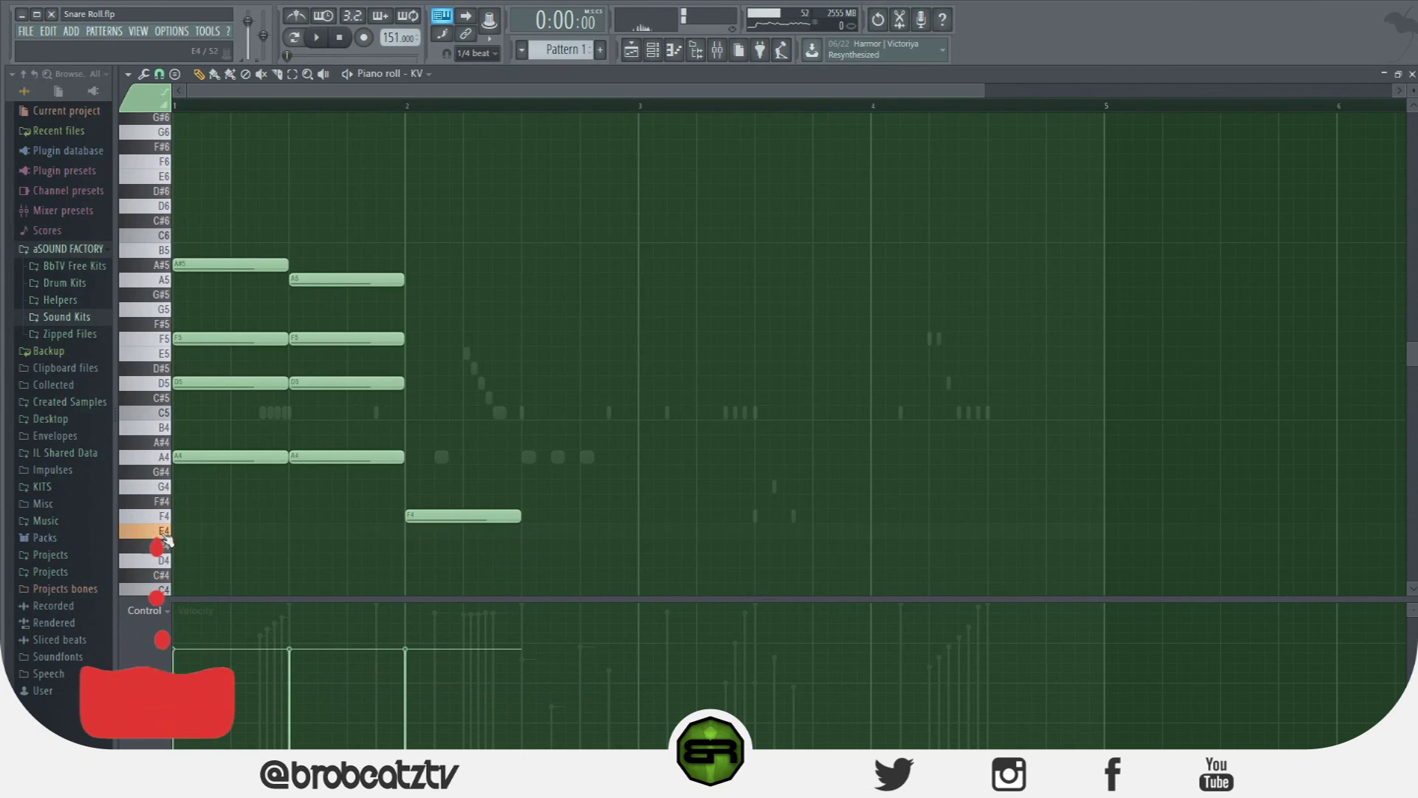
click(524, 560)
right_click(523, 560)
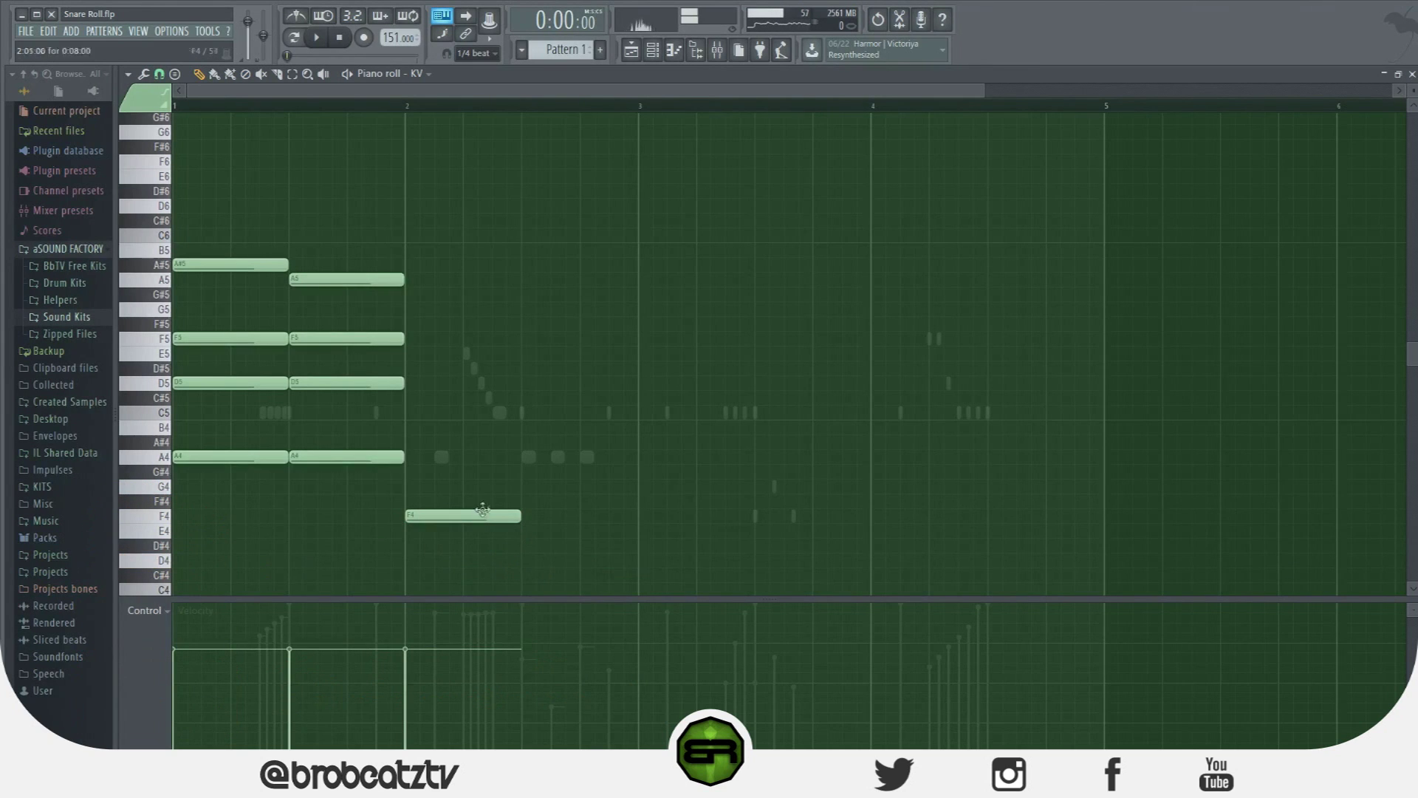
Add half-bar C5 and F5 notes above the F4 at the start of bar 2 and play the chords.
click(407, 418)
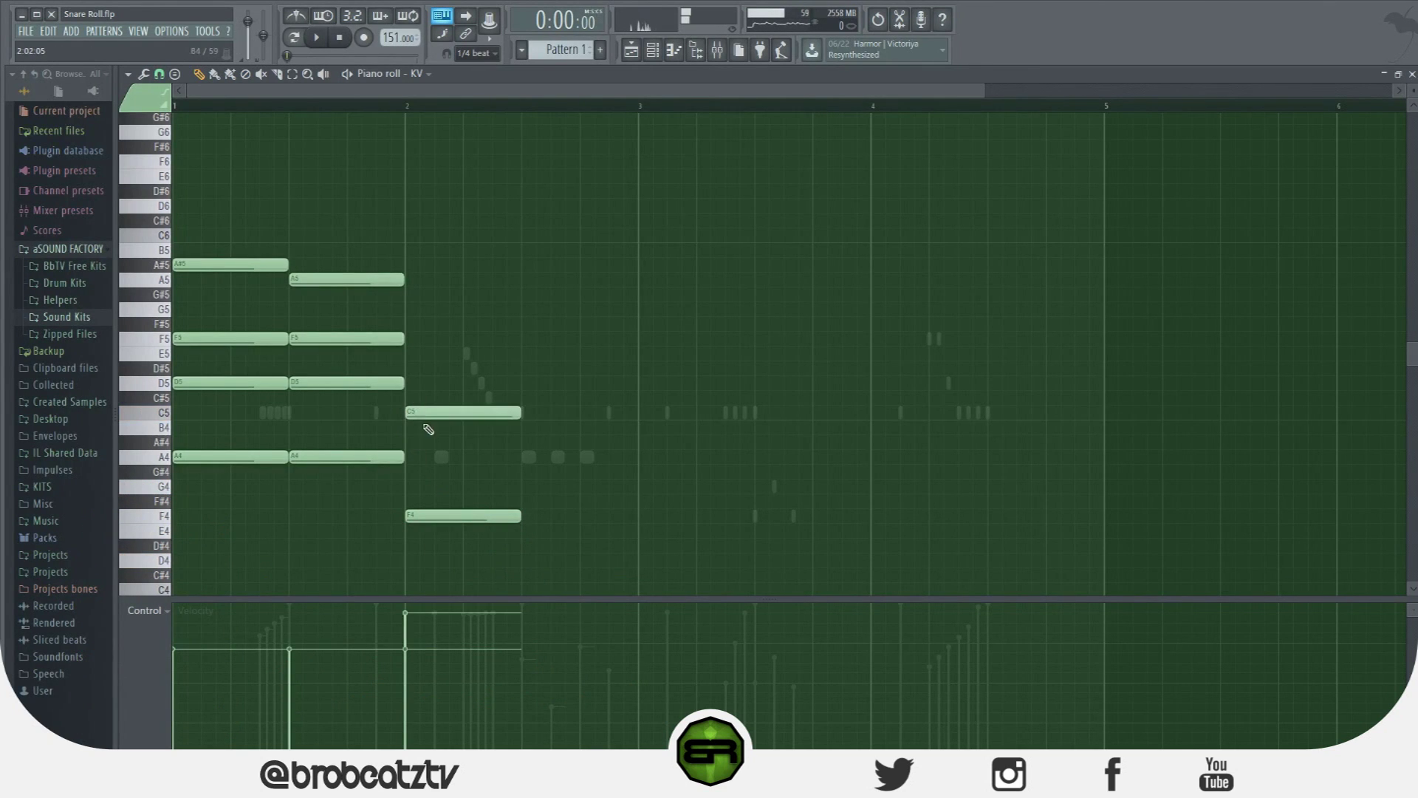
click(408, 338)
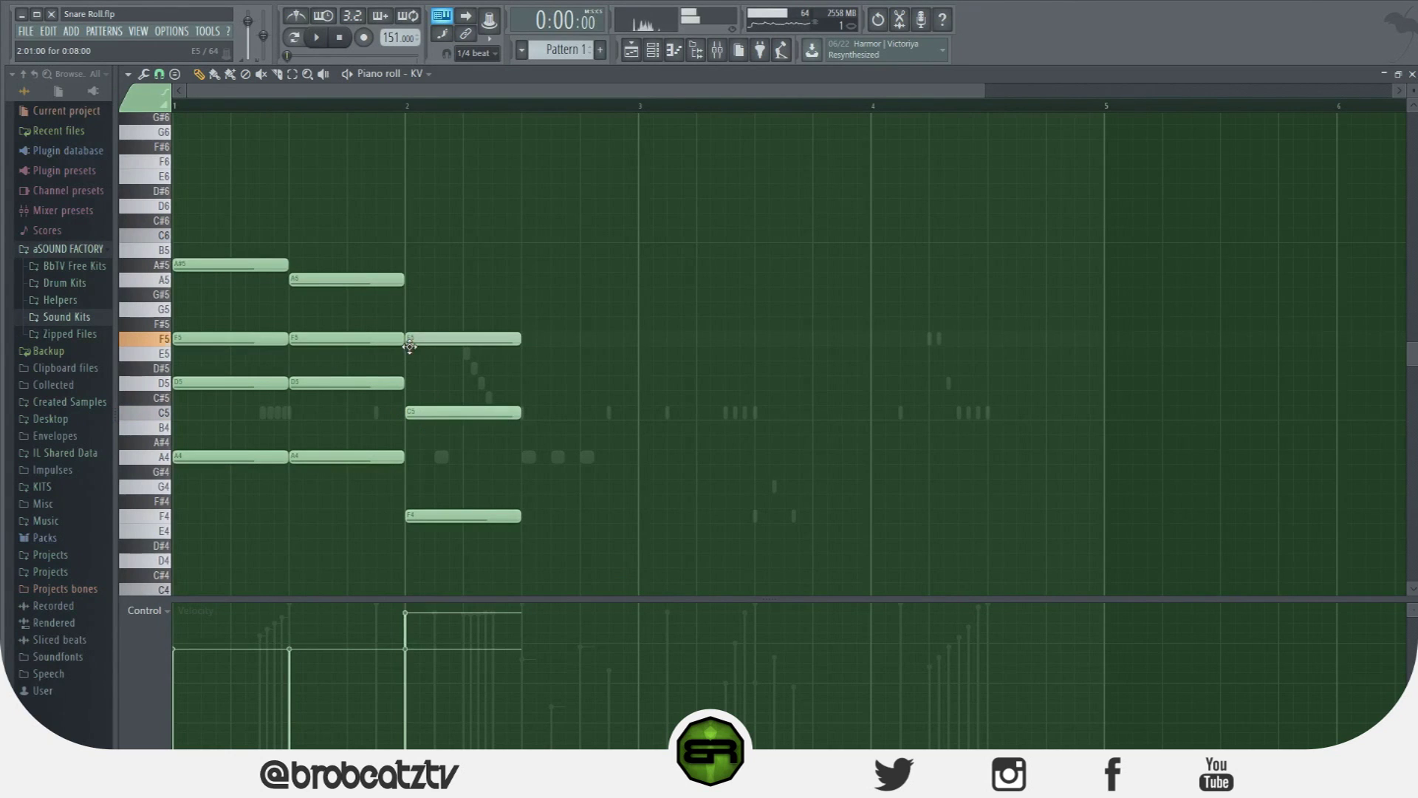
key(space)
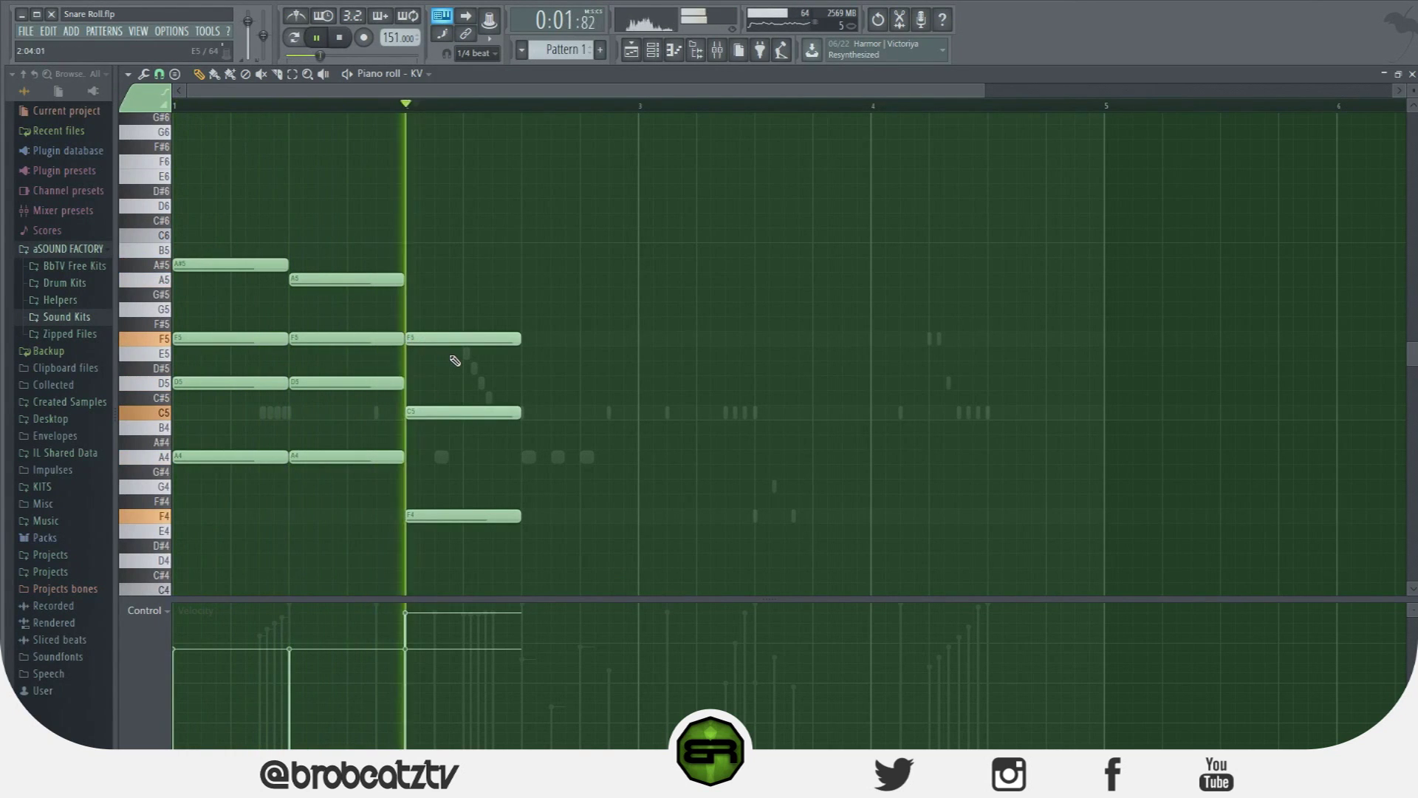
key(space)
Undo the added F5, complete the bar 2 chord with a half-bar E5 note and play the progression.
key(ctrl+z)
key(ctrl+z)
key(space)
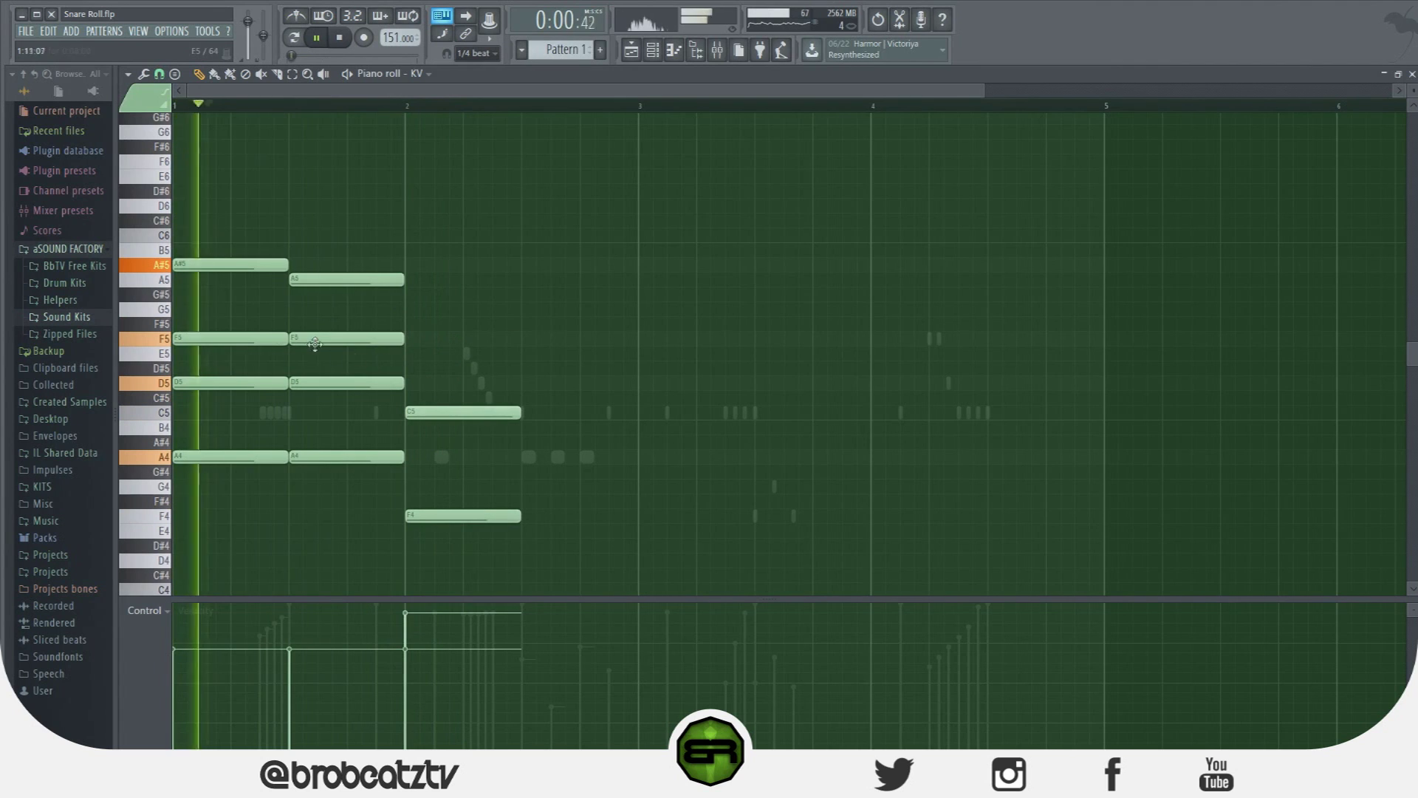
key(space)
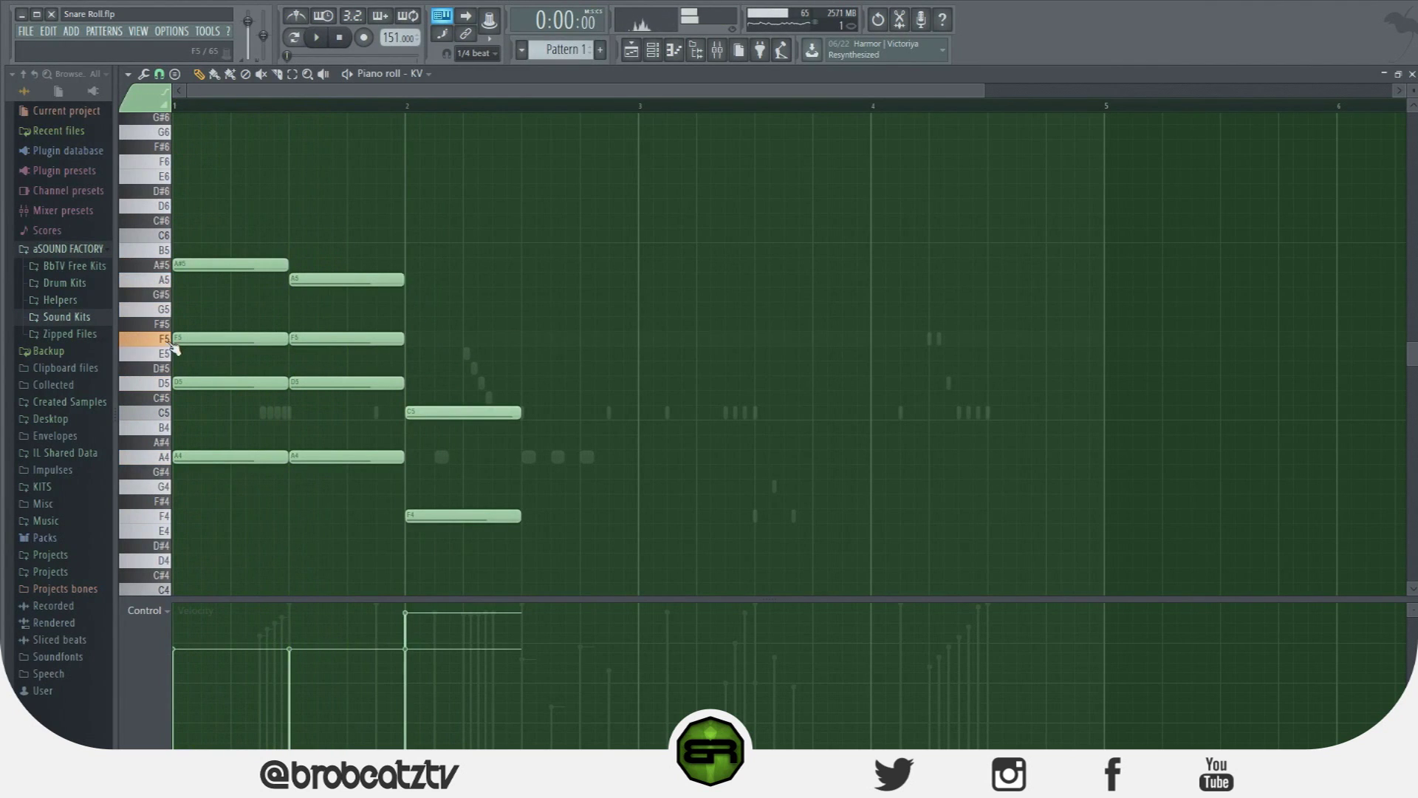
click(443, 354)
key(space)
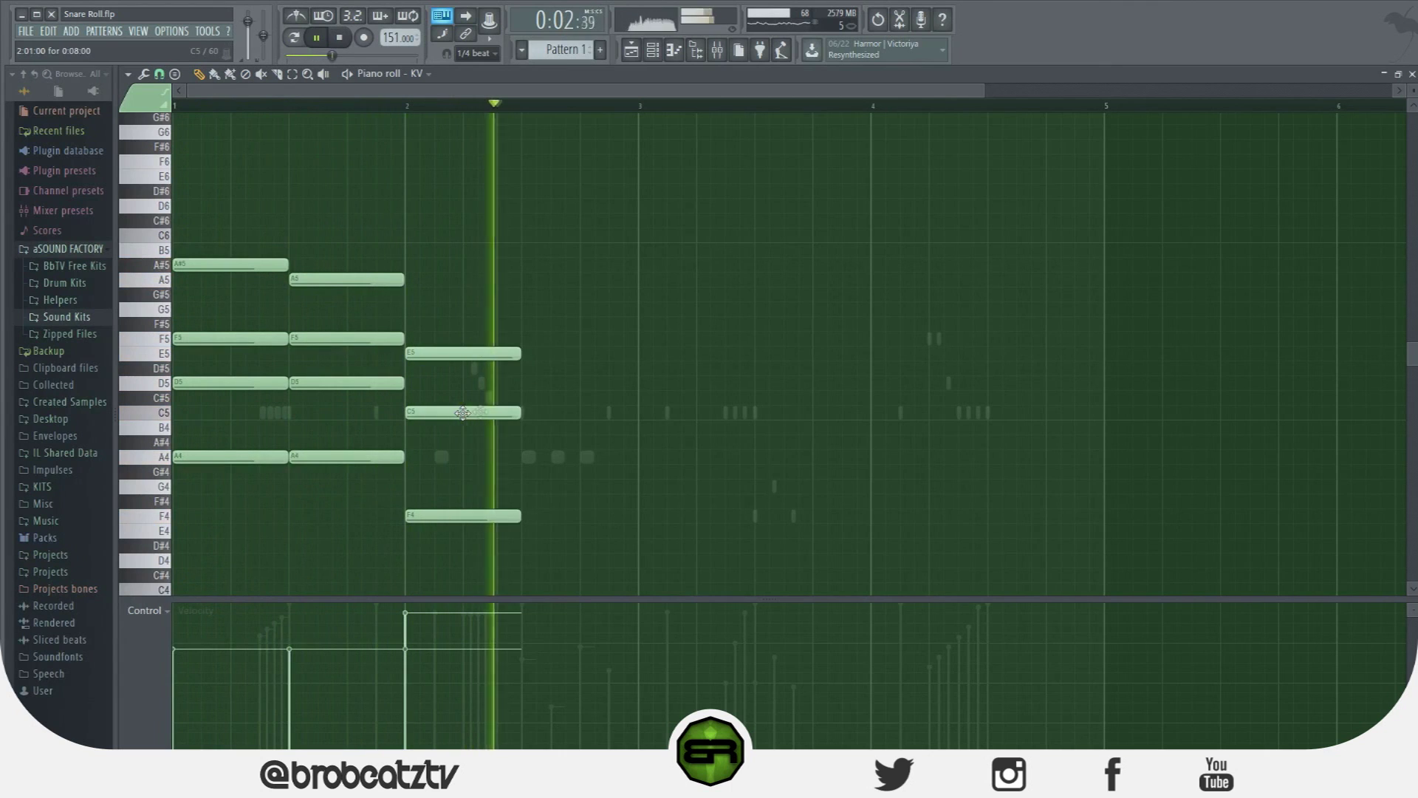
Lengthen the bar 2 chord to three beats, add a one-beat F4, C5, E5 and A5 chord after it and play the progression.
key(space)
drag(510, 318, 638, 520)
ctrl+click(680, 563)
click(584, 280)
drag(521, 346, 518, 564)
drag(520, 515, 571, 514)
key(space)
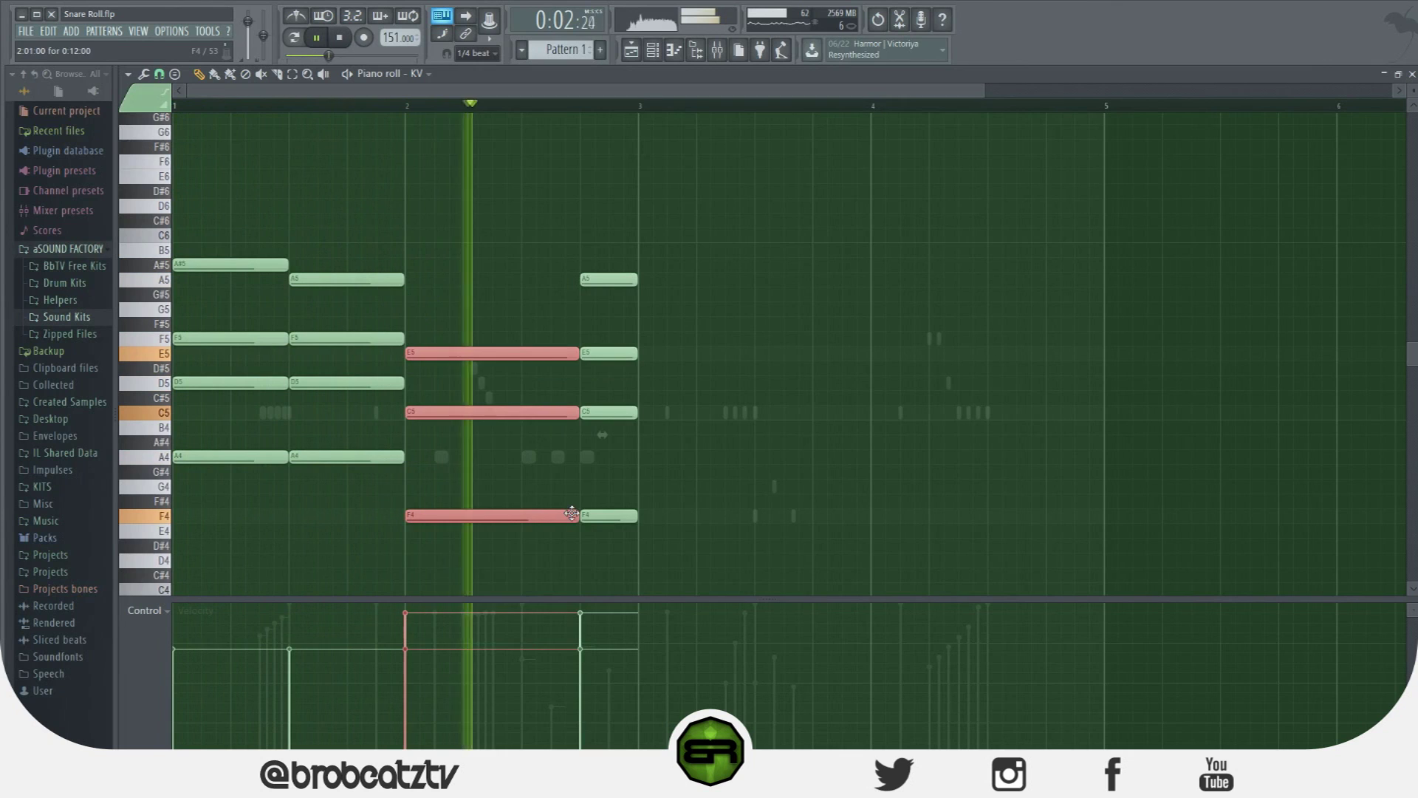
Raise the A5 of bar 2's last chord to A#5 and its E5 to F5, and play the progression.
key(space)
click(601, 283)
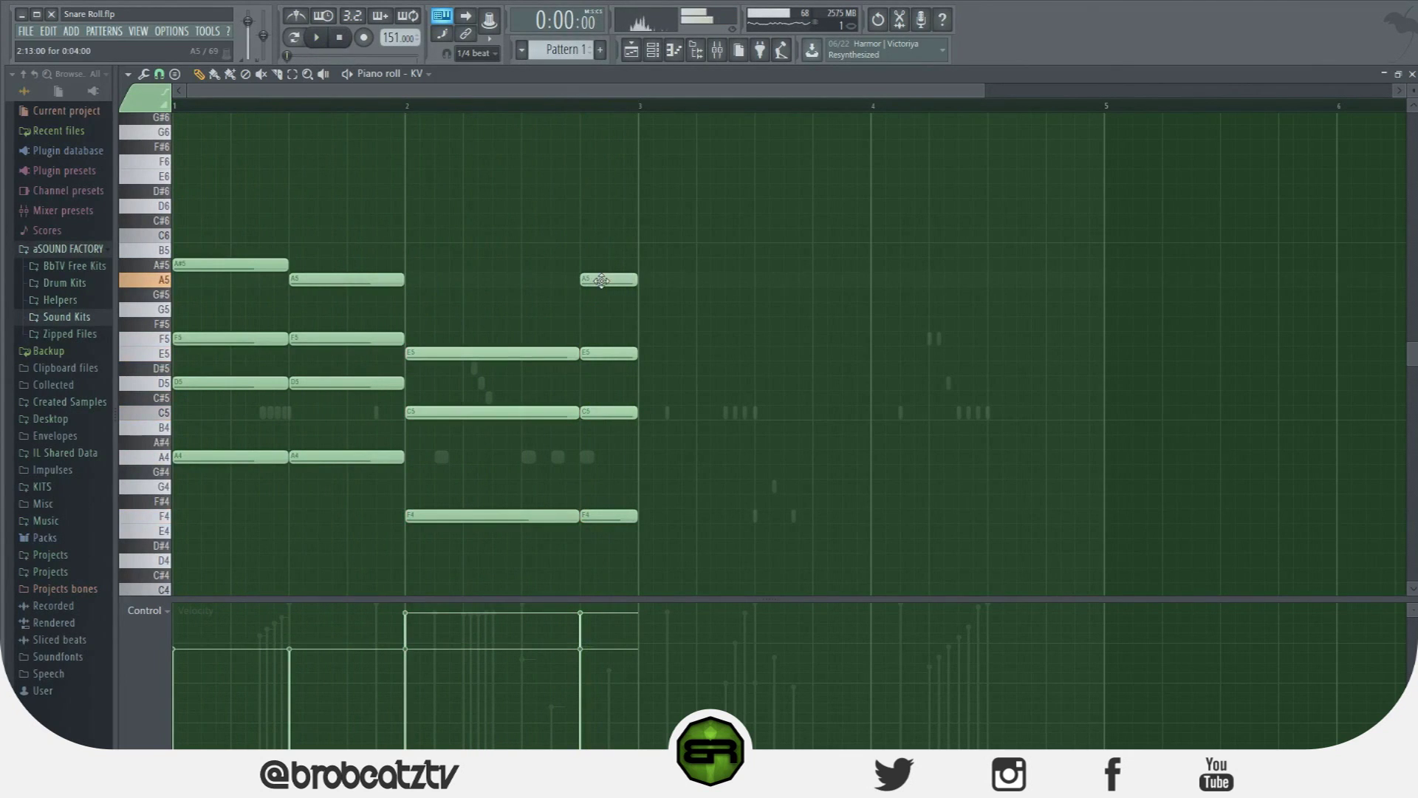
drag(601, 283, 601, 268)
key(space)
drag(616, 354, 616, 339)
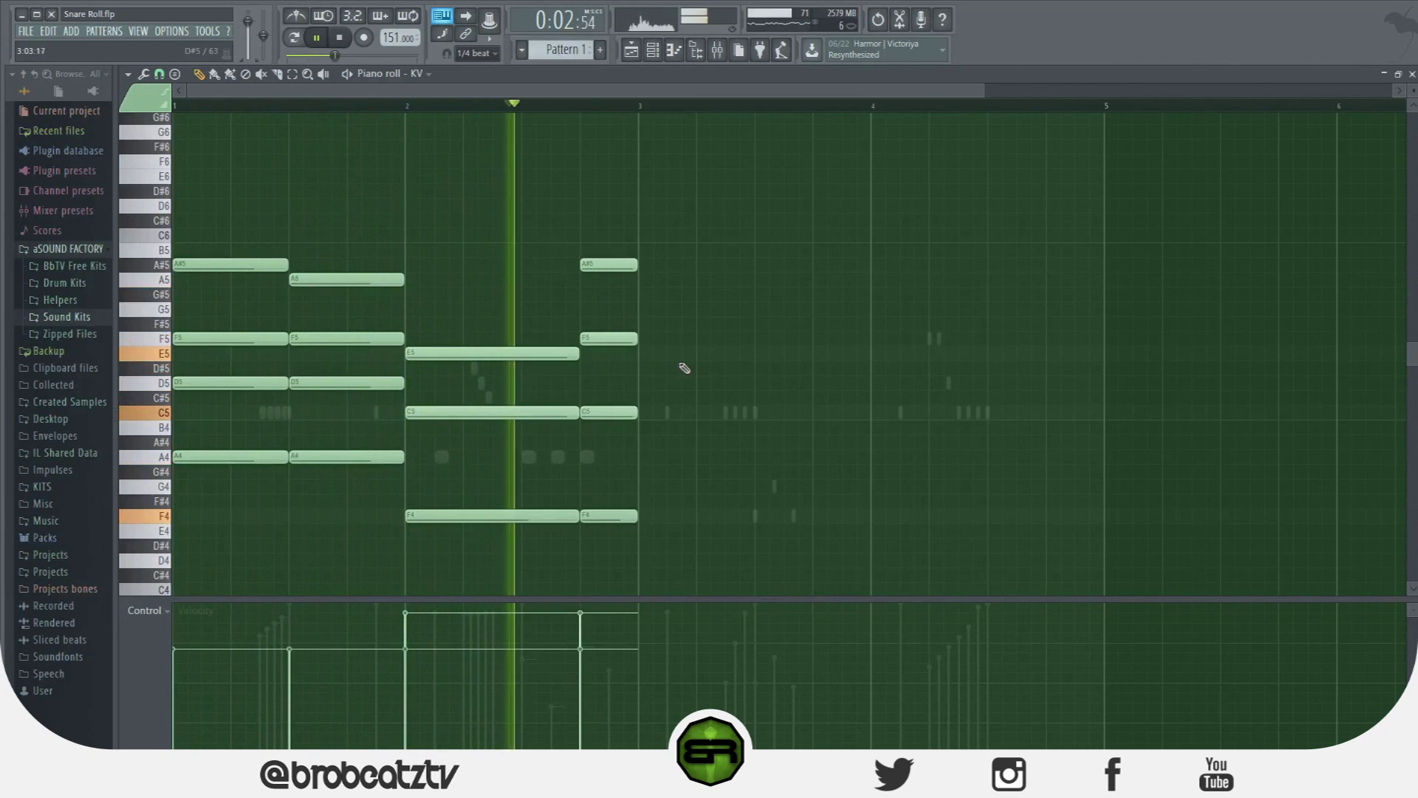
key(space)
Lower the top note of bar 2's last chord to A5 and play the progression.
click(604, 276)
key(space)
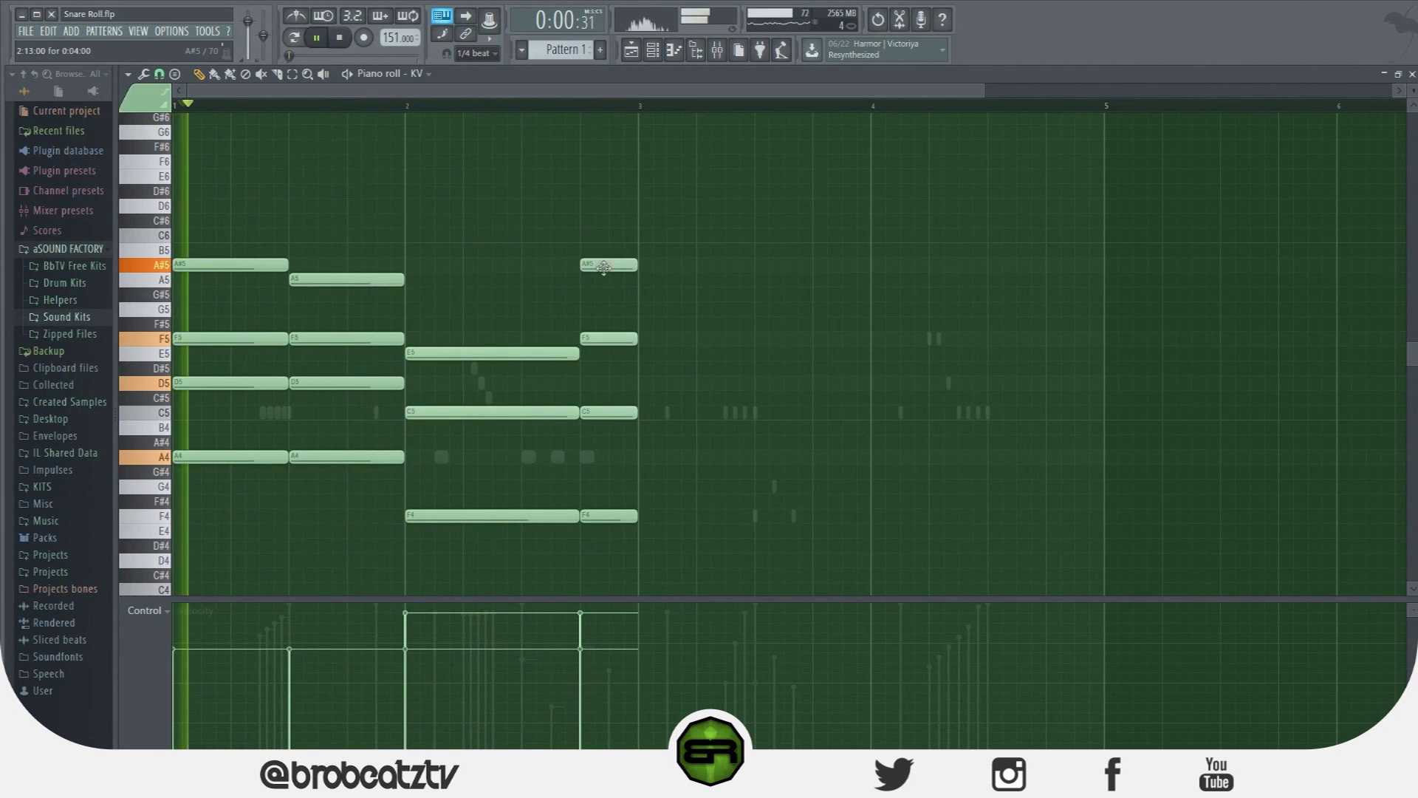
drag(604, 276, 603, 291)
key(space)
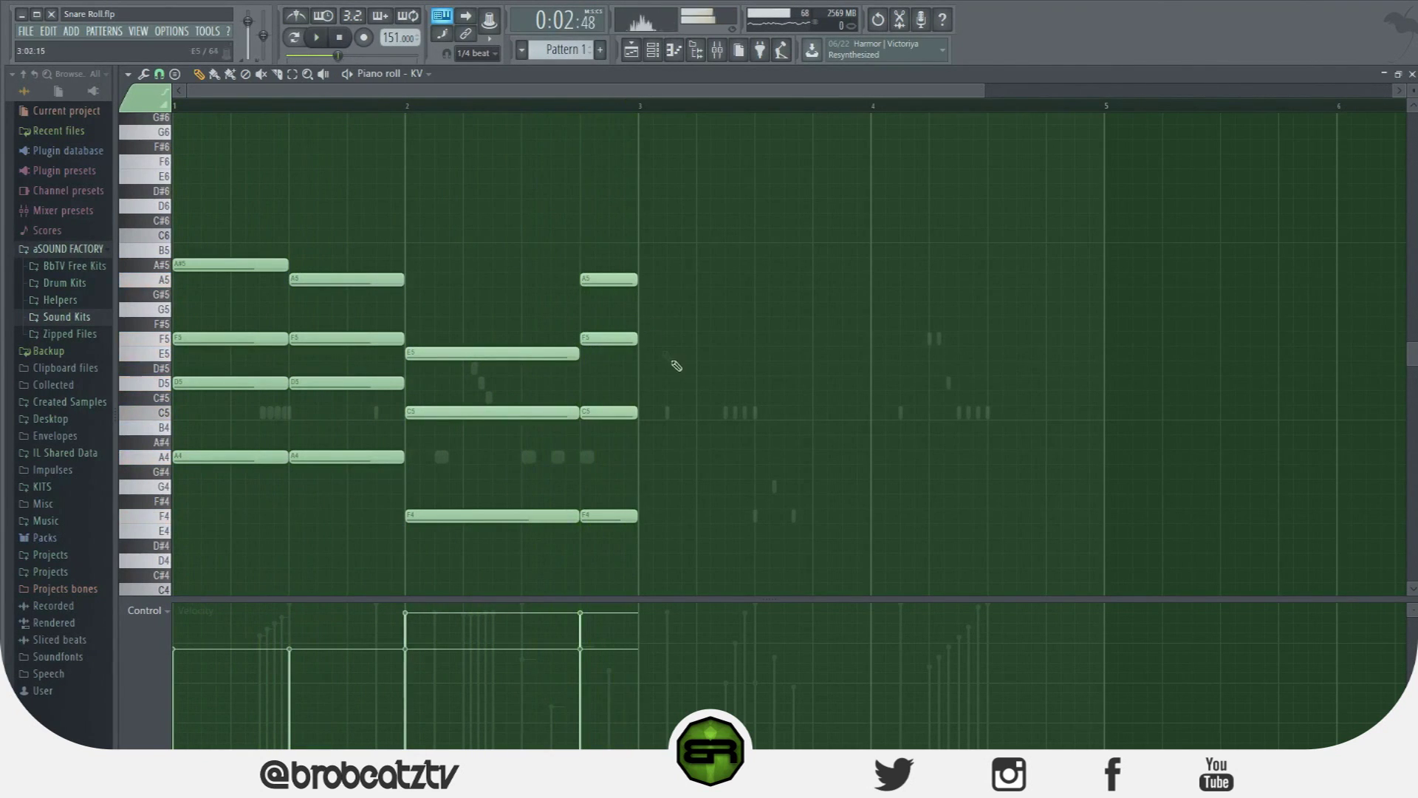
Try extending the last chord to two beats and repeating the whole progression straight after it.
drag(709, 580, 172, 186)
drag(613, 255, 688, 517)
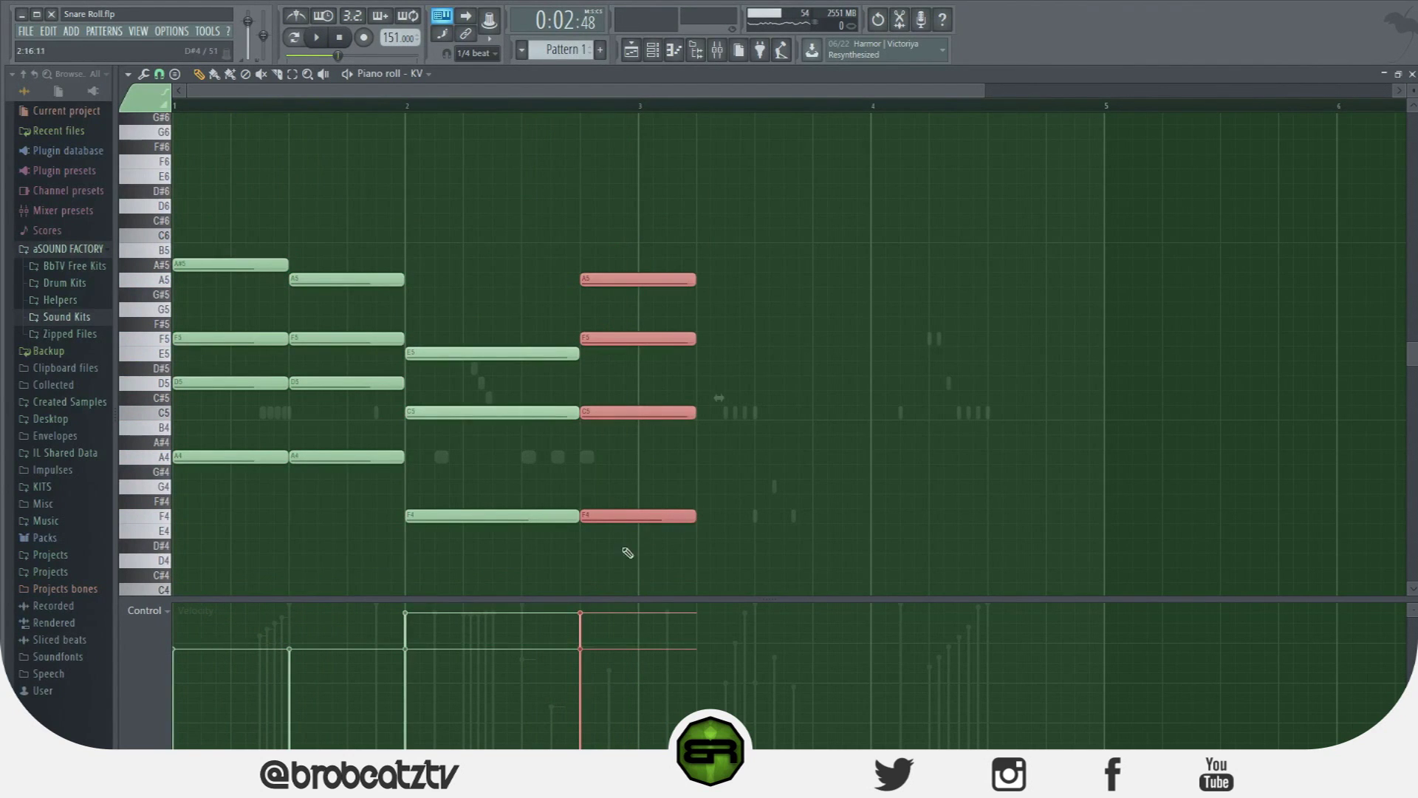
drag(563, 555, 181, 179)
drag(730, 280, 737, 457)
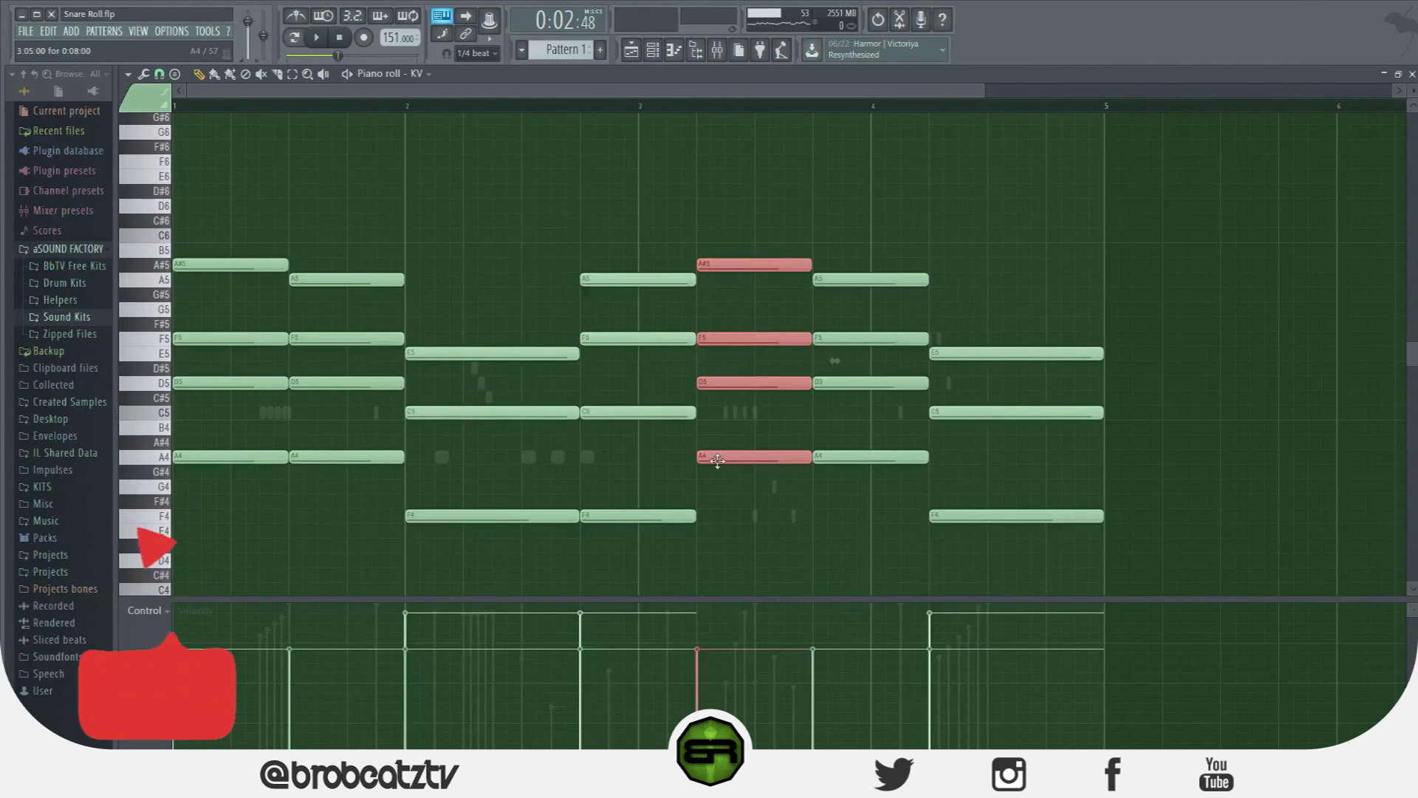
click(768, 525)
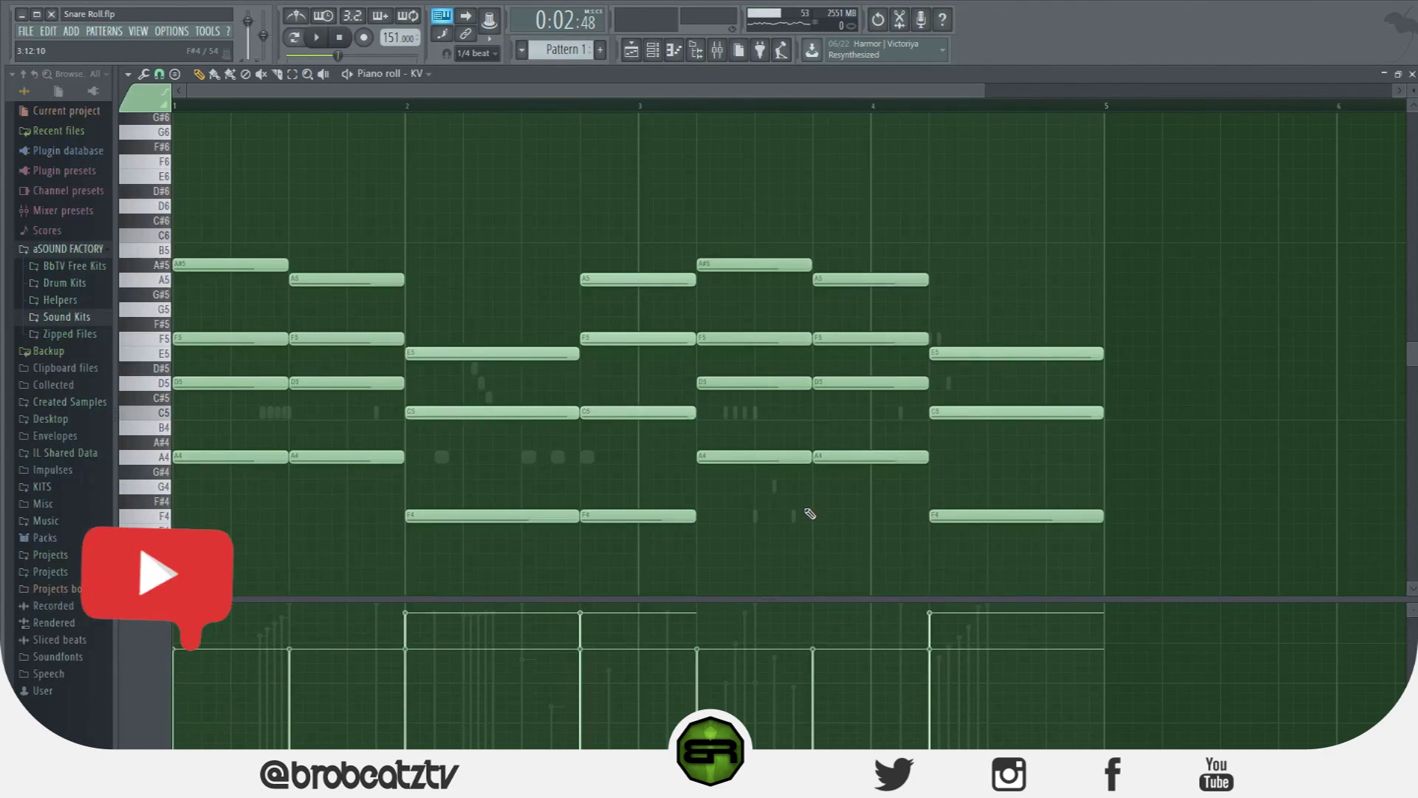
mouse_move(779, 386)
mouse_down()
mouse_move(830, 121)
mouse_move(975, 538)
mouse_move(777, 533)
mouse_move(746, 456)
mouse_up()
key(space)
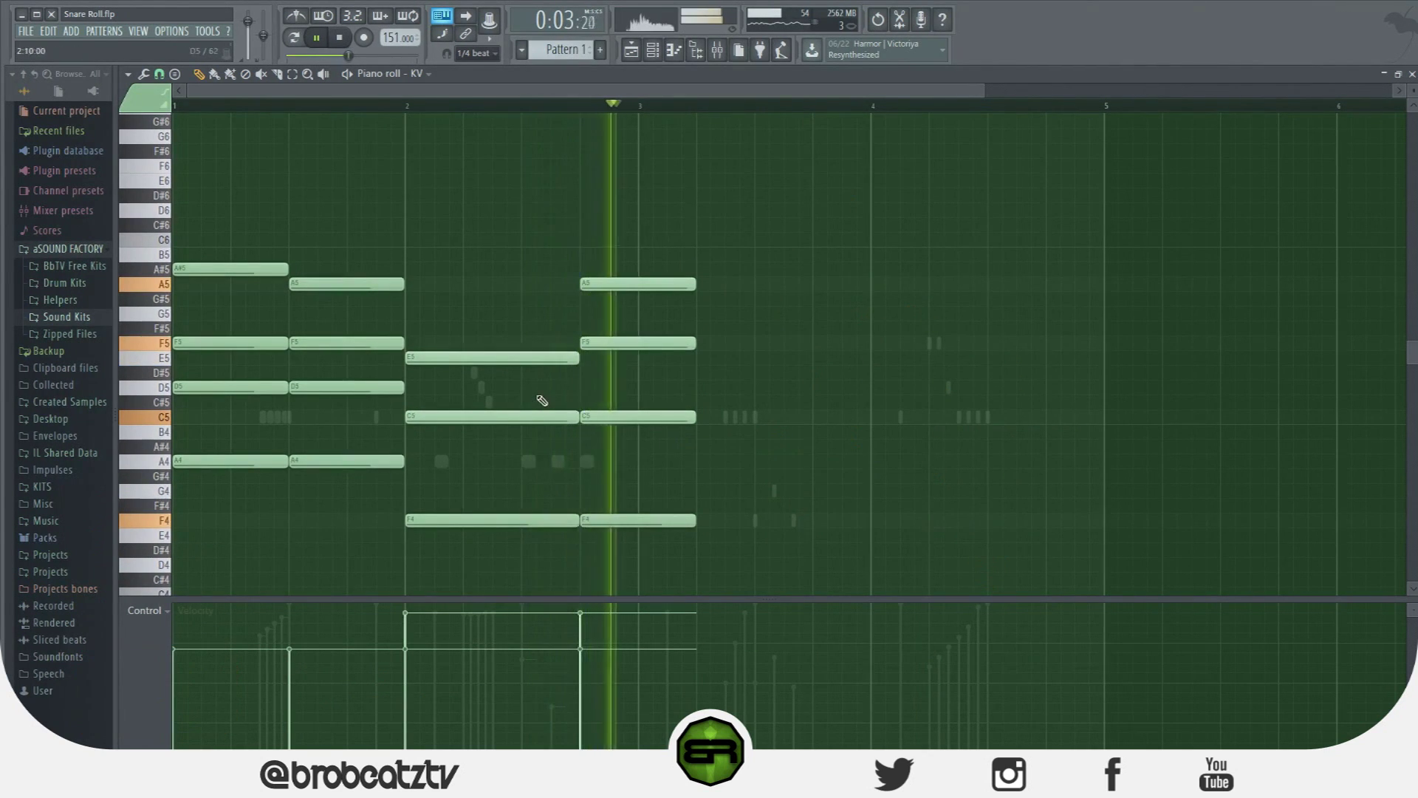
Shorten the last chord to one beat, duplicate the two-bar progression into bars 3 and 4 and play it.
key(space)
drag(658, 362, 204, 213)
drag(230, 274, 688, 271)
key(space)
ctrl+click(694, 231)
key(space)
key(space)
drag(331, 106, 175, 106)
click(653, 50)
right_click(403, 602)
click(568, 615)
right_click(416, 624)
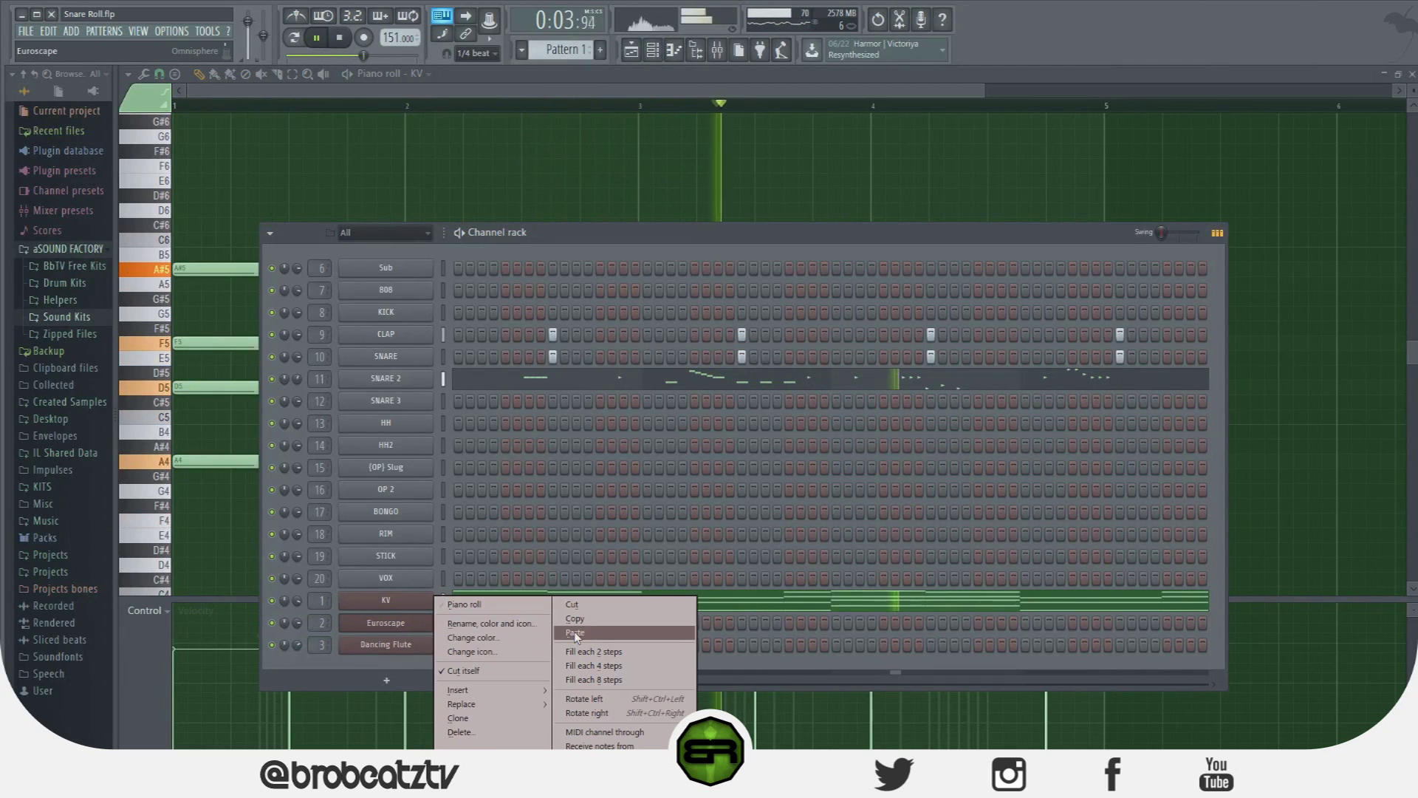
Return to the KV piano roll and trim the start of bar 3's first chord so it begins on beat 2.
click(417, 600)
key(F6)
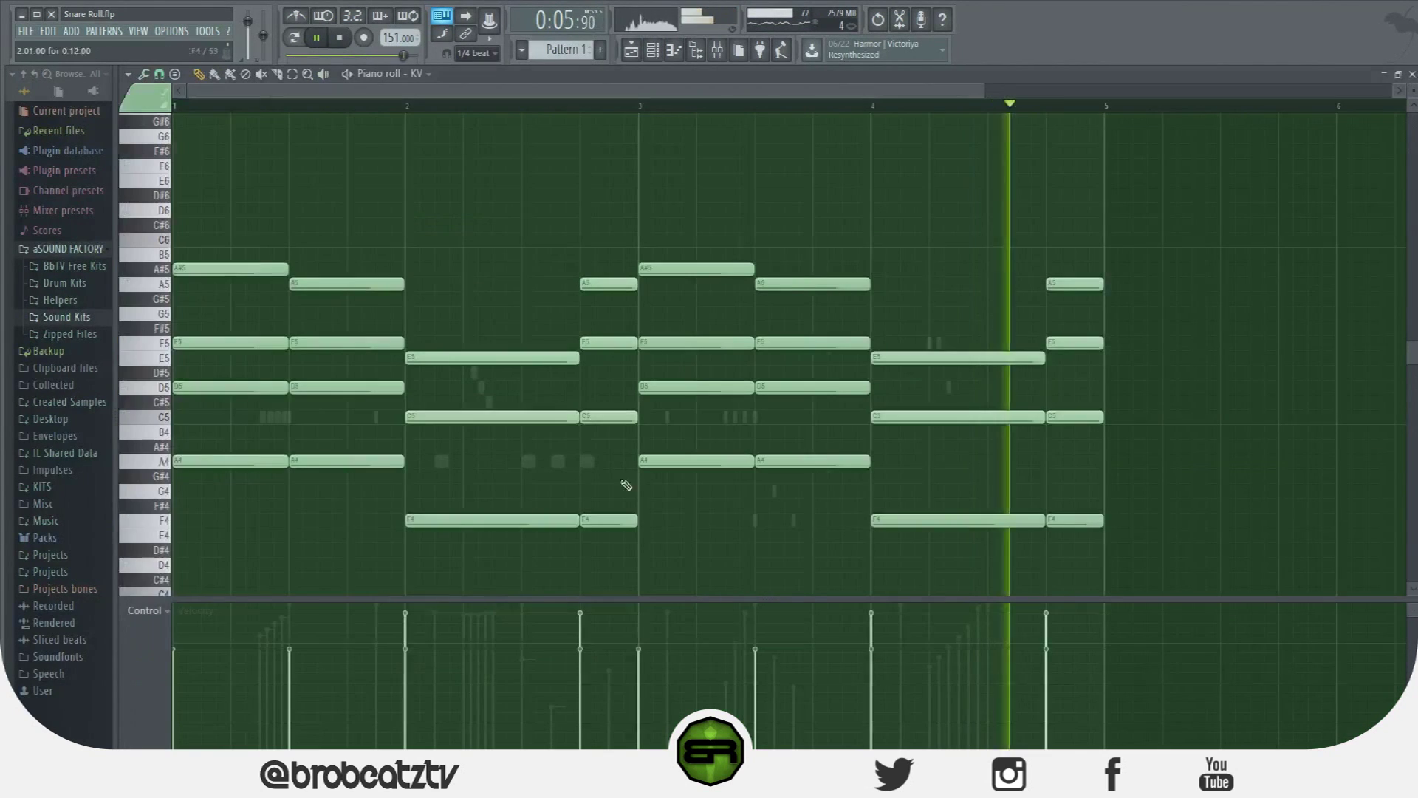
drag(650, 234, 649, 542)
drag(641, 464, 698, 463)
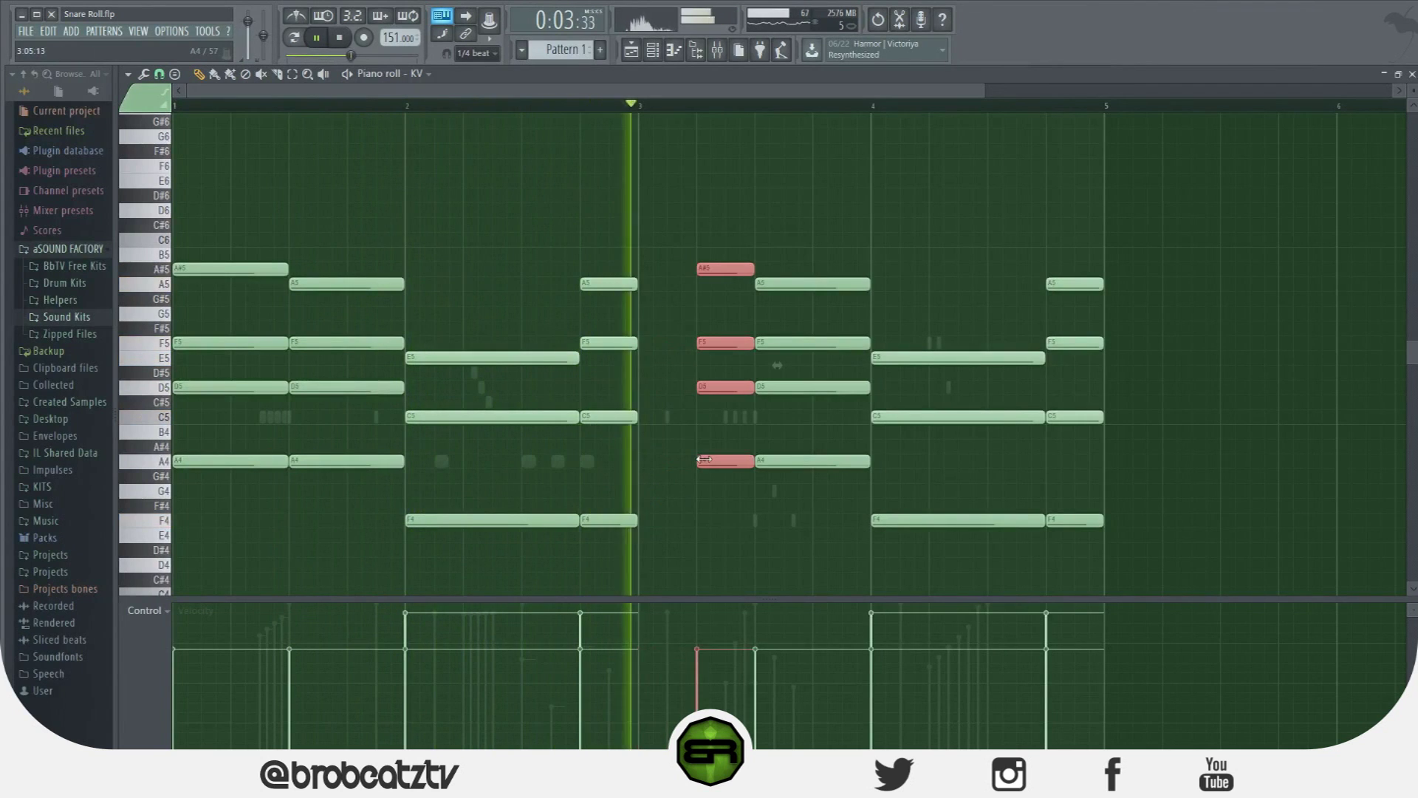
ctrl+click(662, 190)
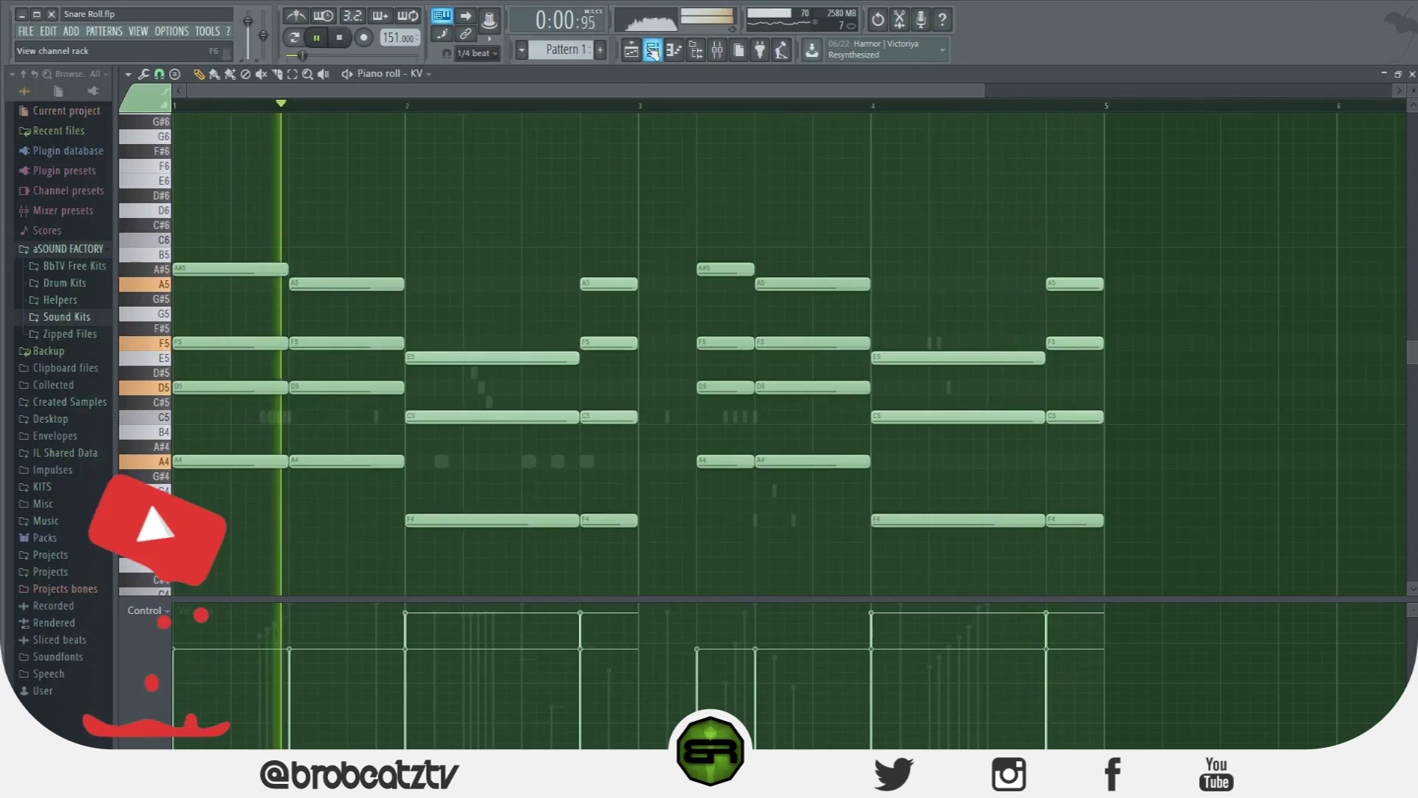
Copy the KV notes into the Euroscape channel, open Euroscape's piano roll and stop playback.
key(F6)
right_click(398, 608)
click(565, 619)
right_click(405, 625)
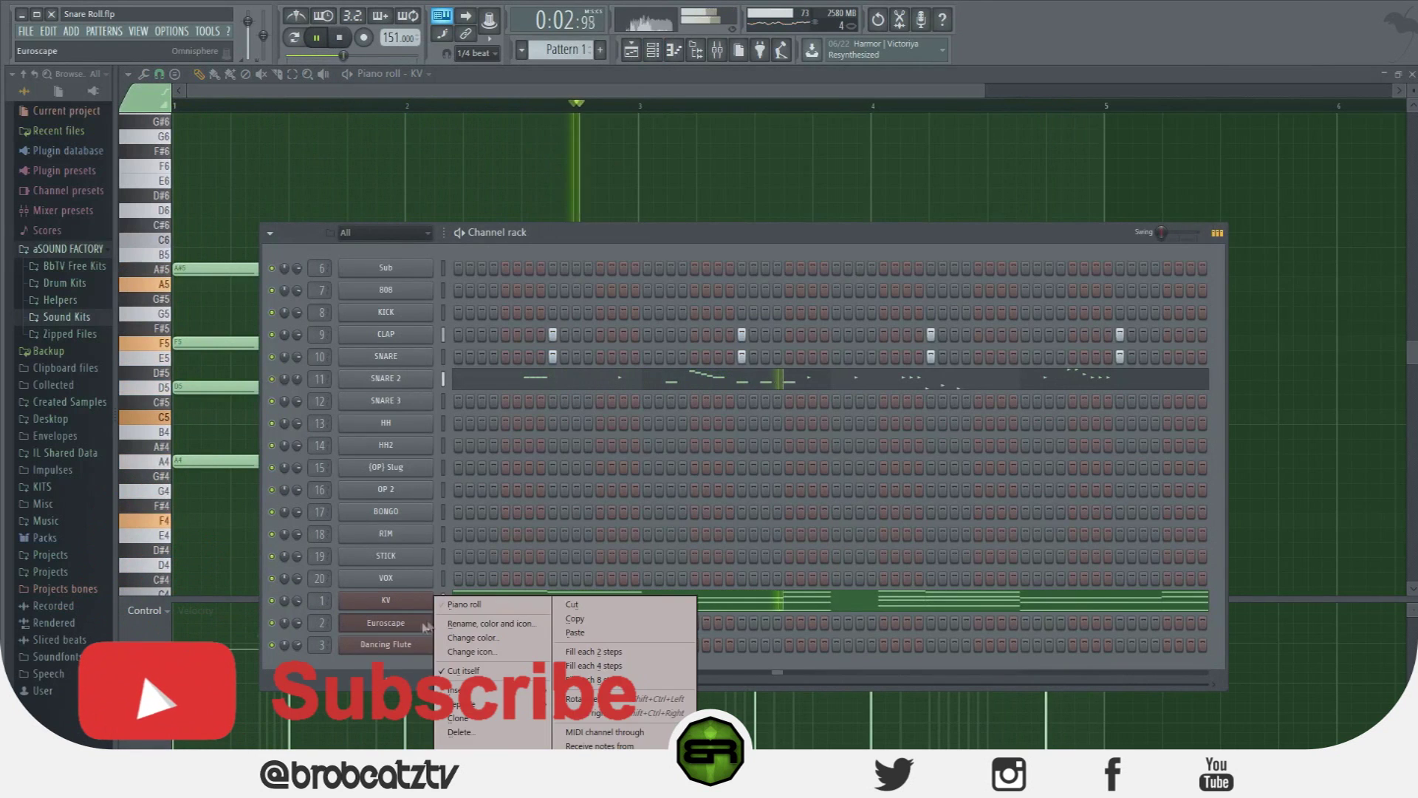
click(577, 634)
click(452, 631)
key(space)
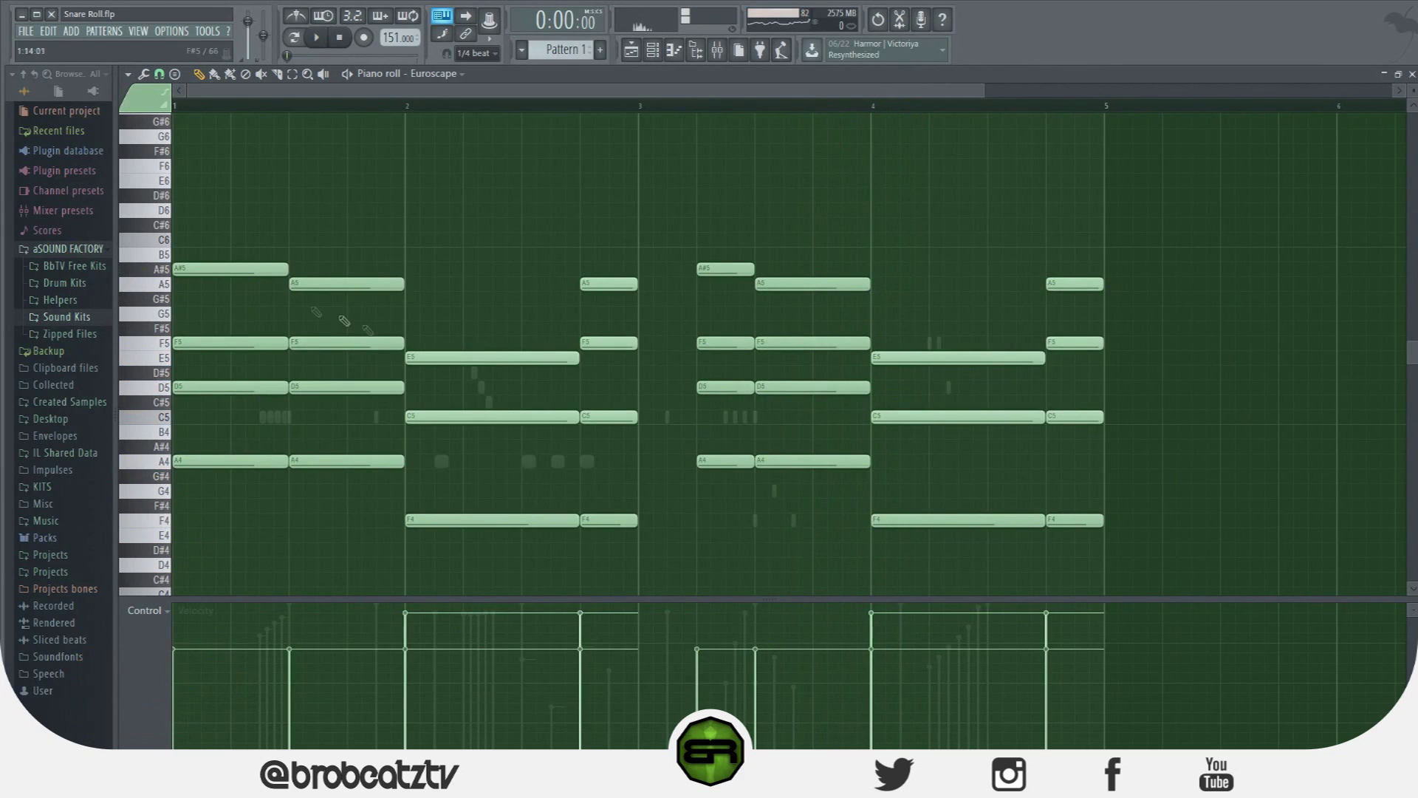
Rework the Euroscape chords into short arpeggio notes half a beat apart across bars 1 to 4 and play them.
drag(288, 476, 180, 473)
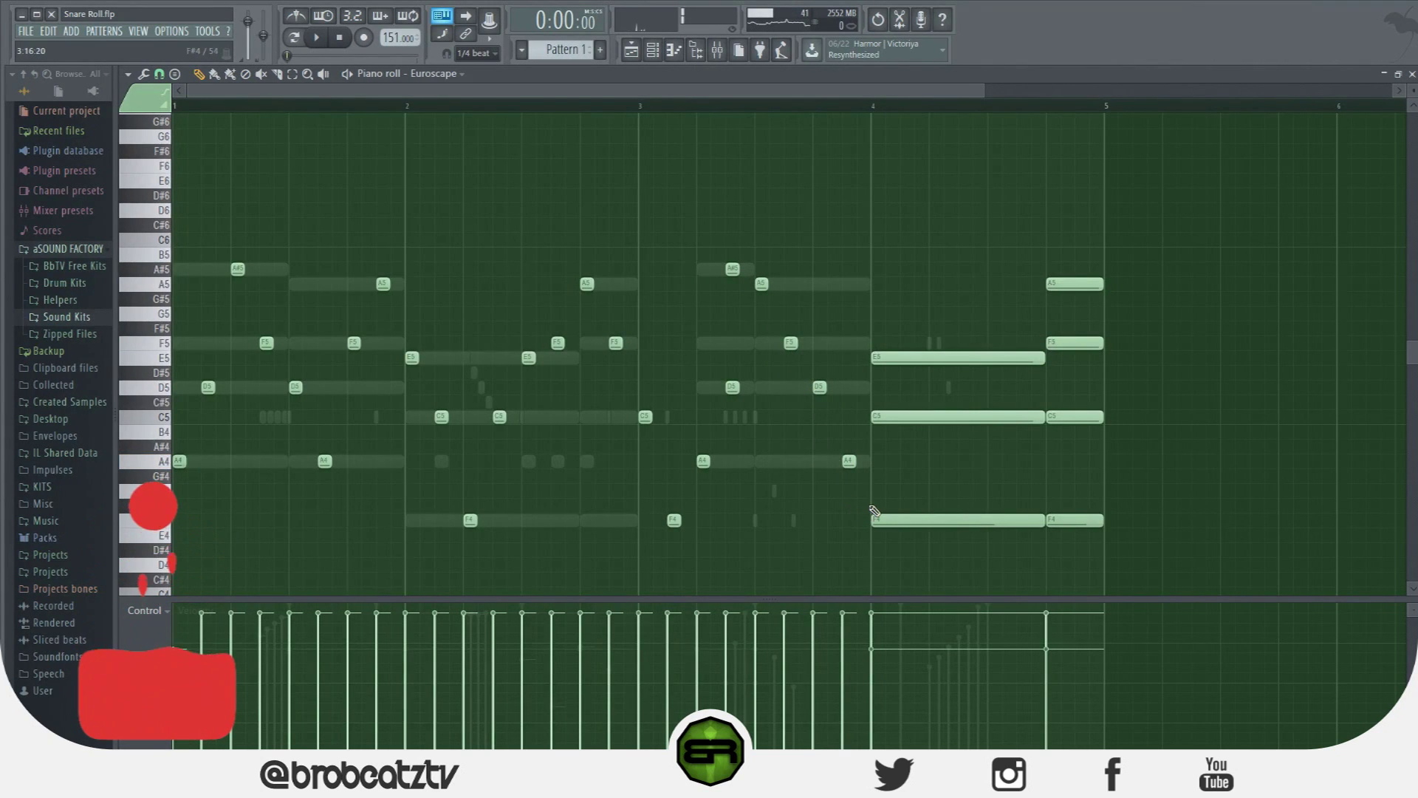
right_click(876, 520)
right_click(920, 418)
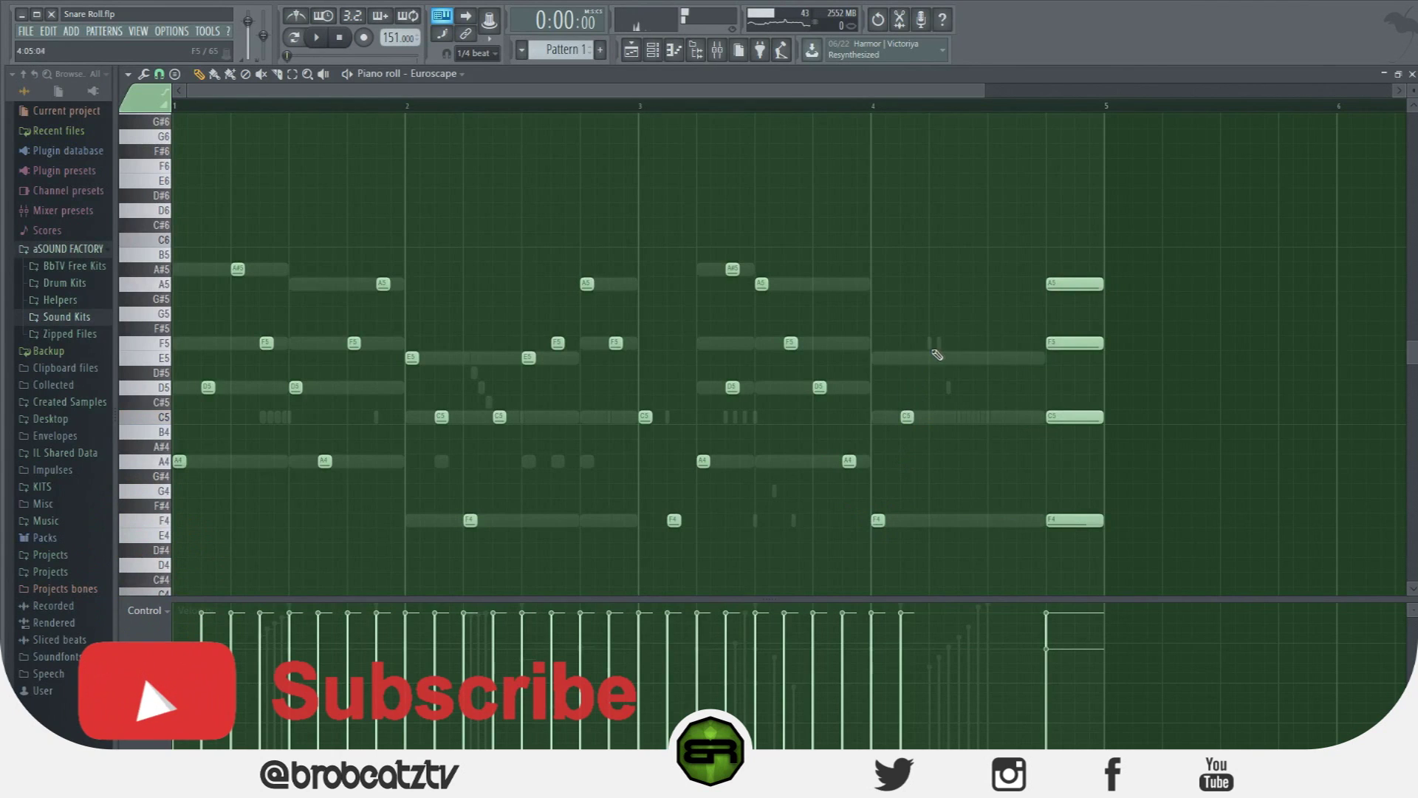
click(964, 343)
click(994, 417)
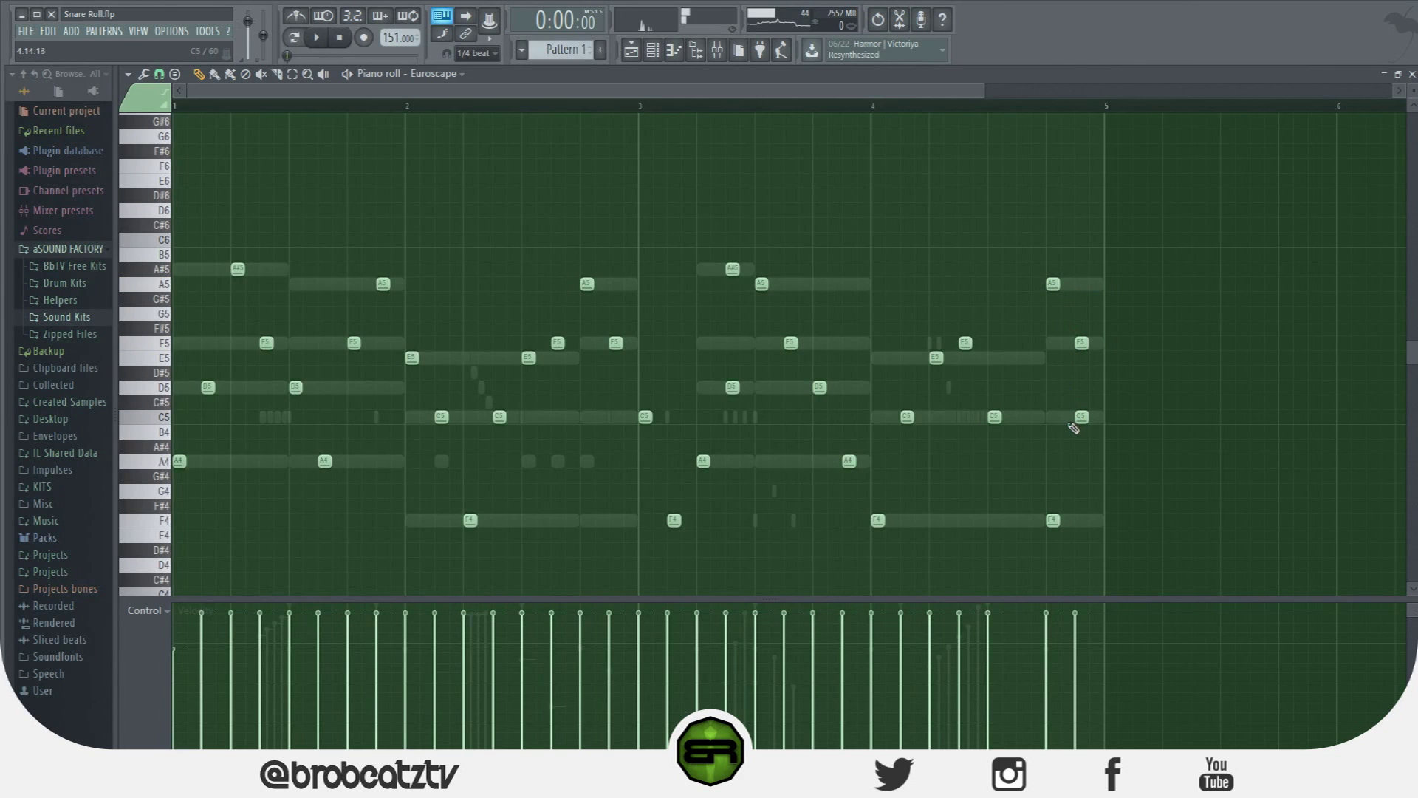
key(space)
key(space)
Play the pattern, raise the Insert 2 fader in the mixer and return to the channel rack.
click(659, 54)
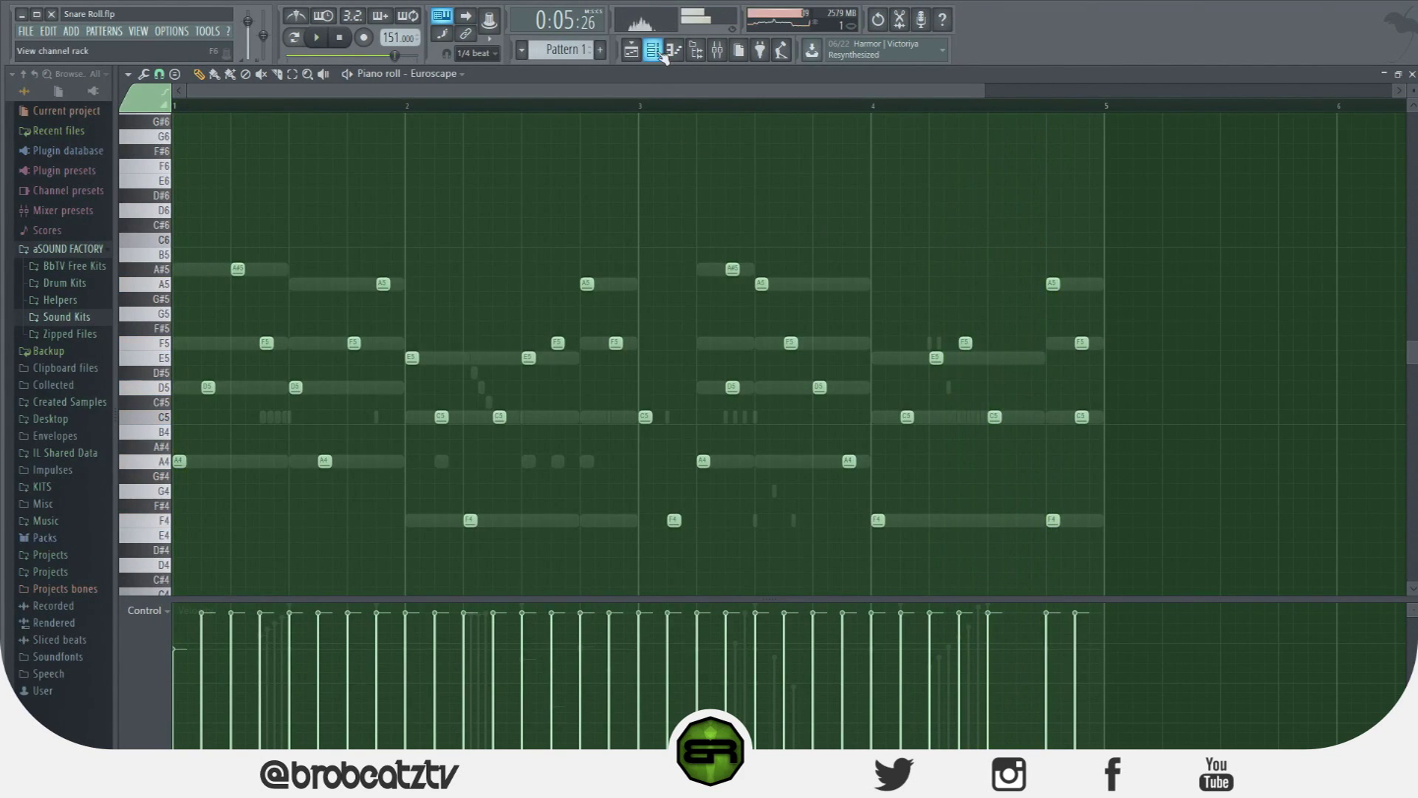
key(space)
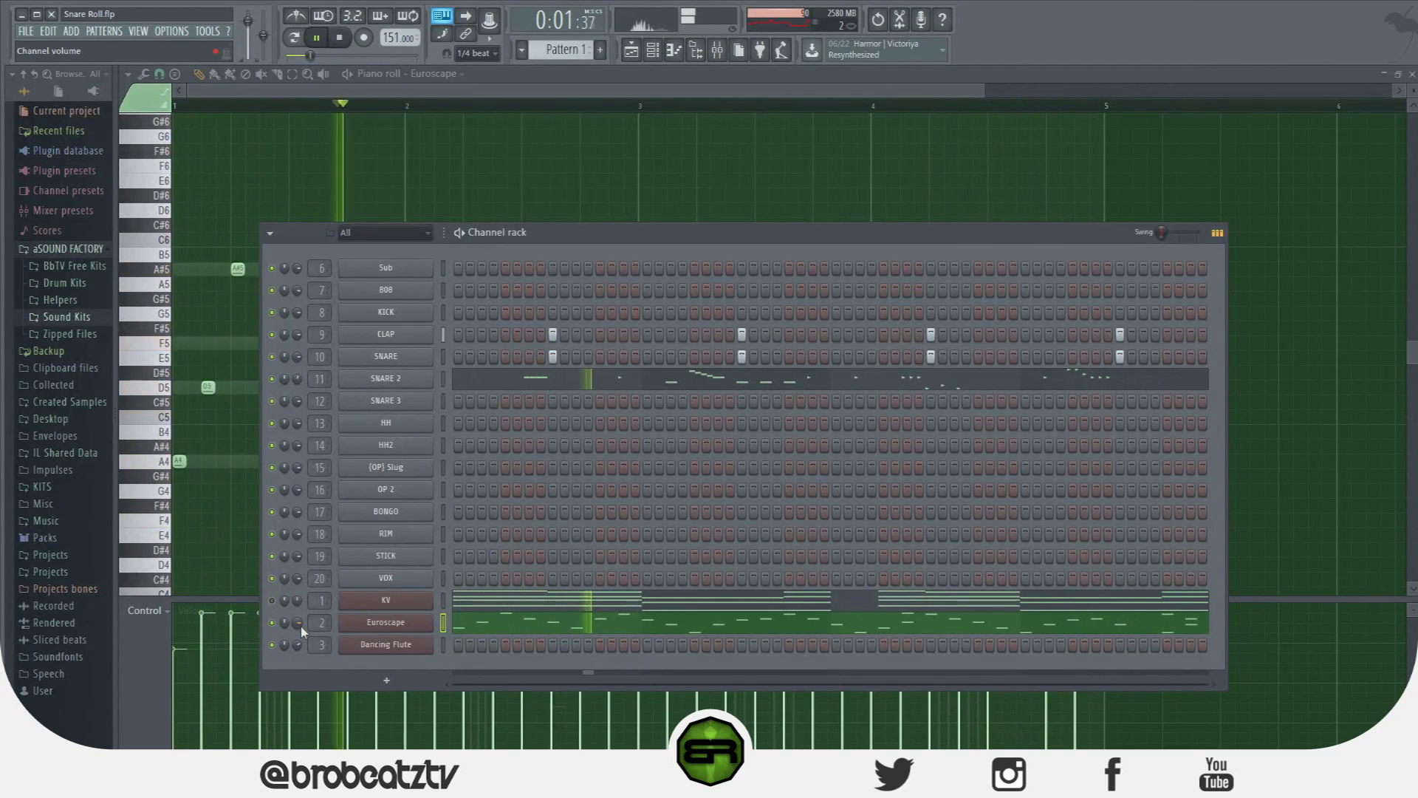
click(720, 55)
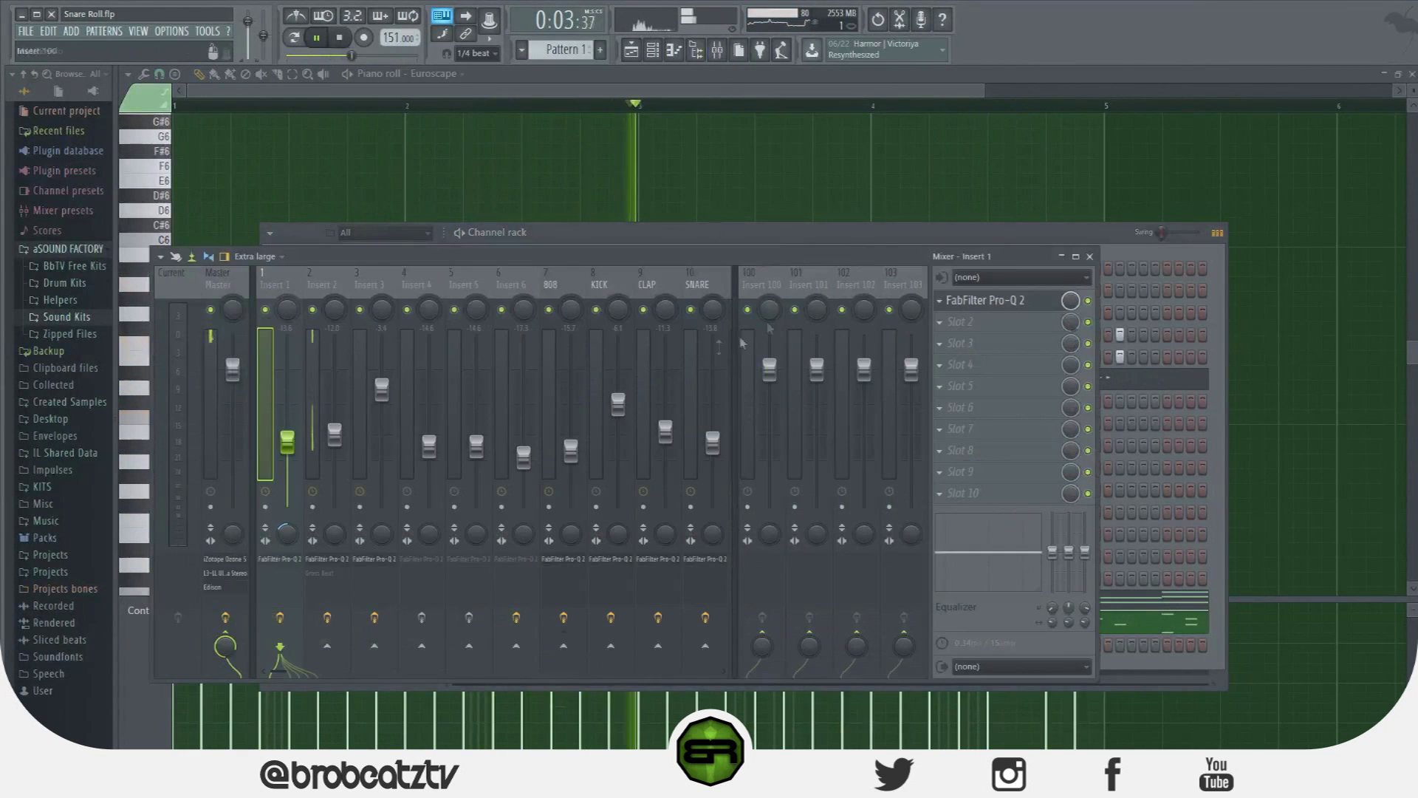
click(336, 412)
click(733, 231)
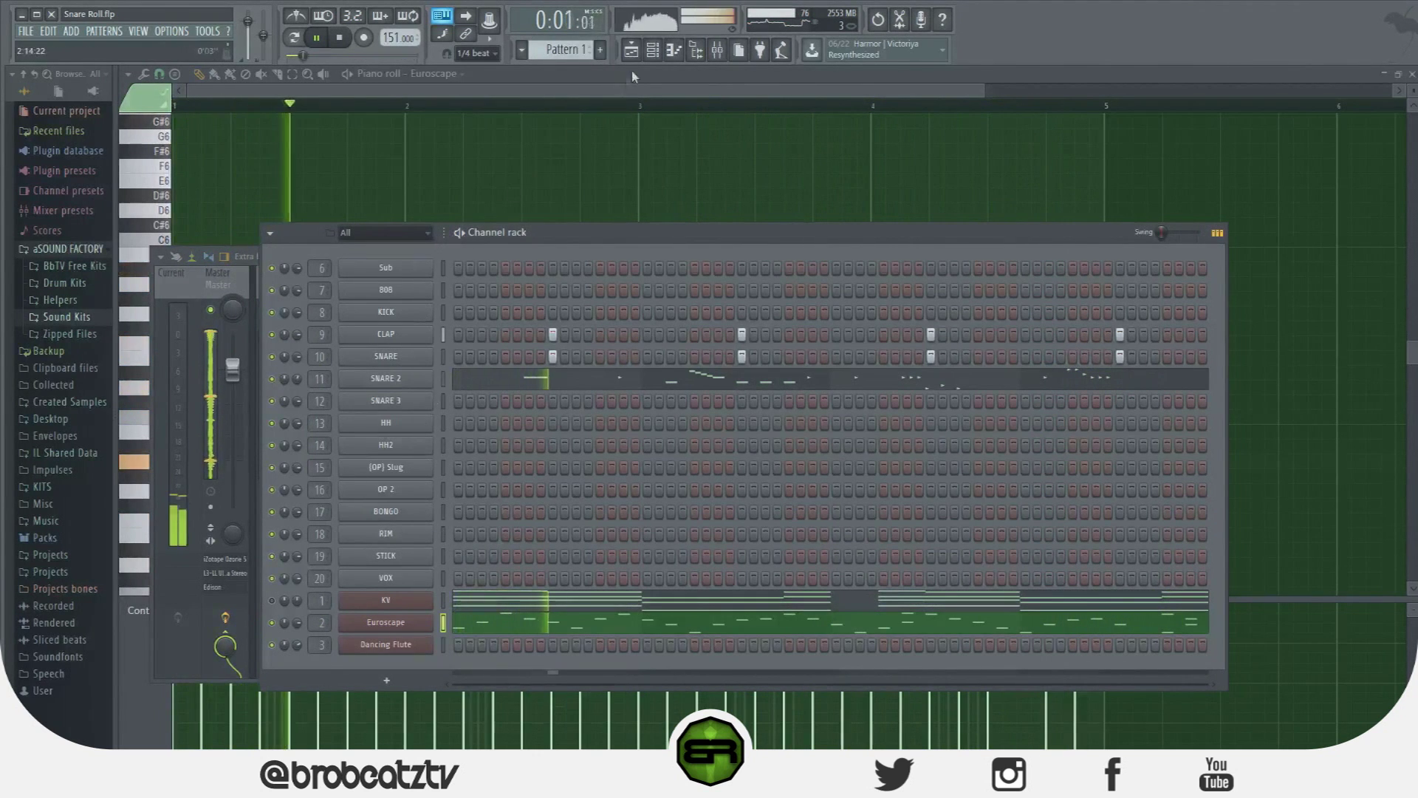
click(658, 52)
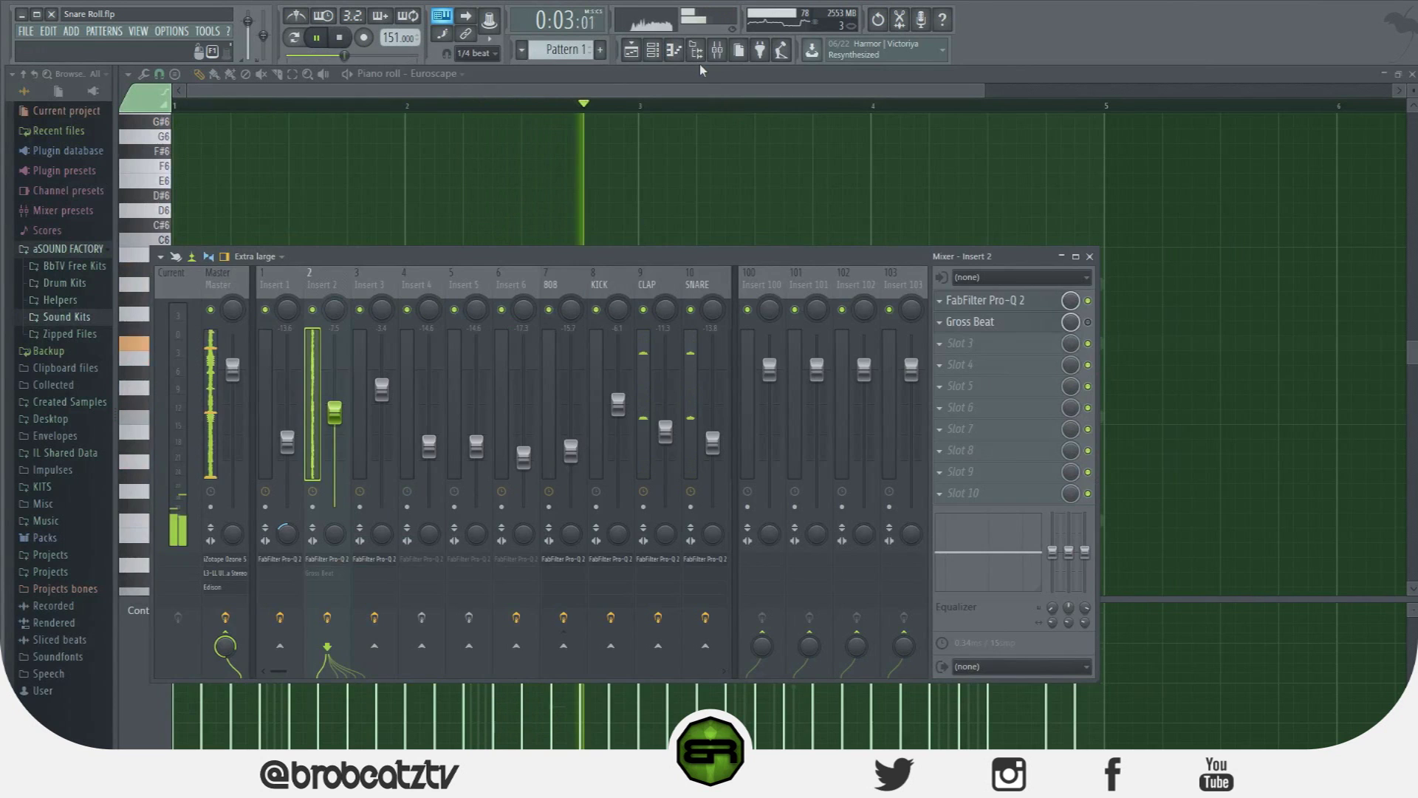
click(716, 50)
click(653, 49)
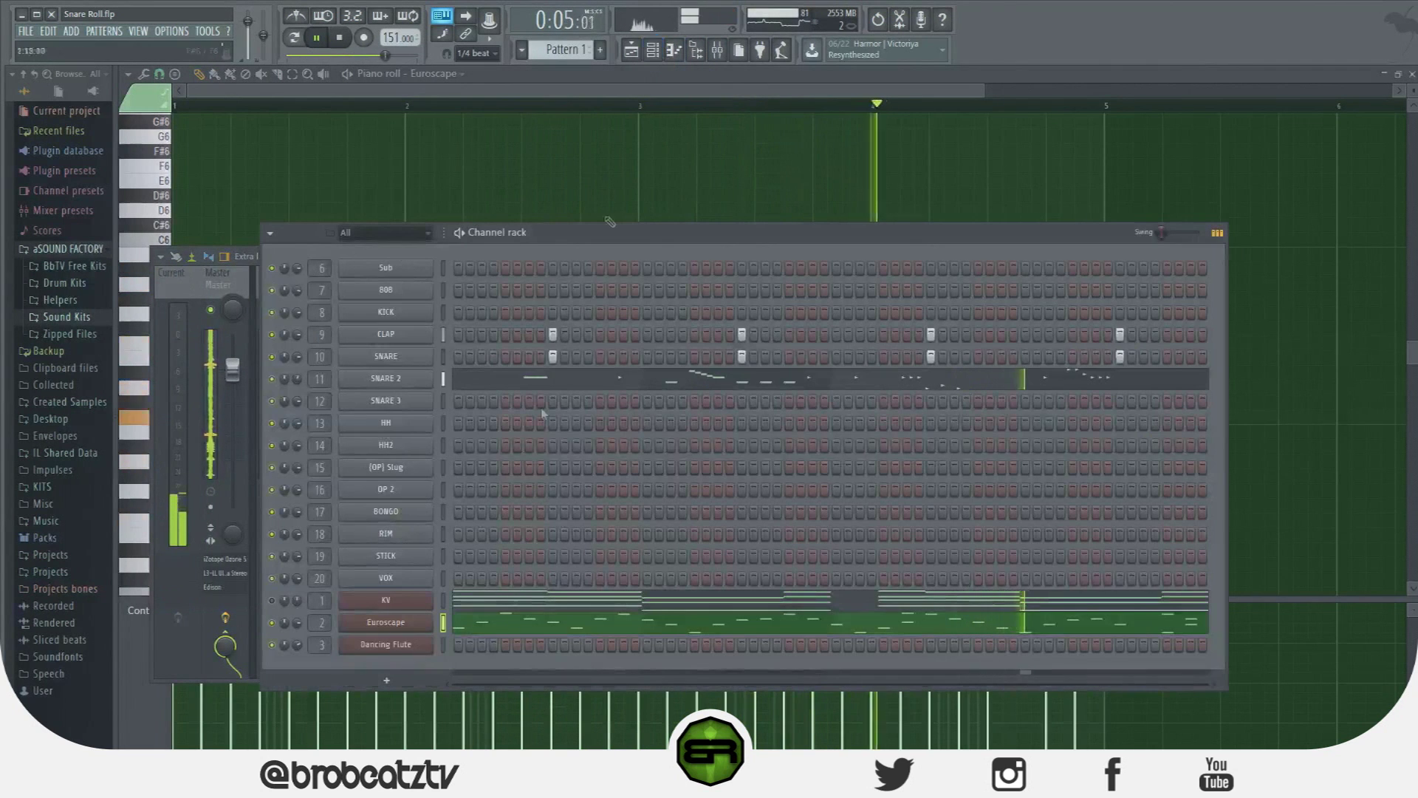
Select all KV notes and lower their velocities, and adjust the KV channel volume during playback.
key(space)
right_click(430, 606)
click(487, 602)
key(space)
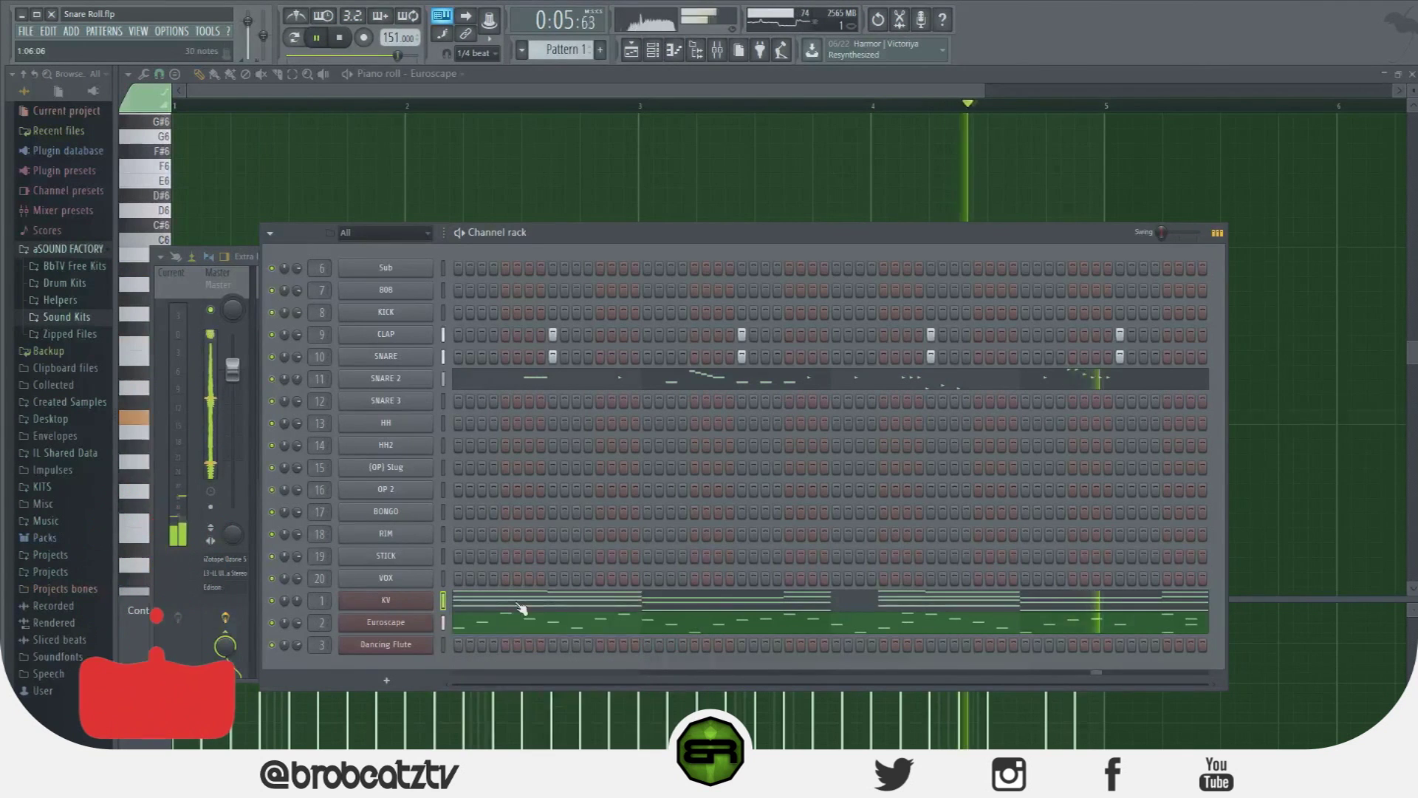
click(523, 606)
key(ctrl+a)
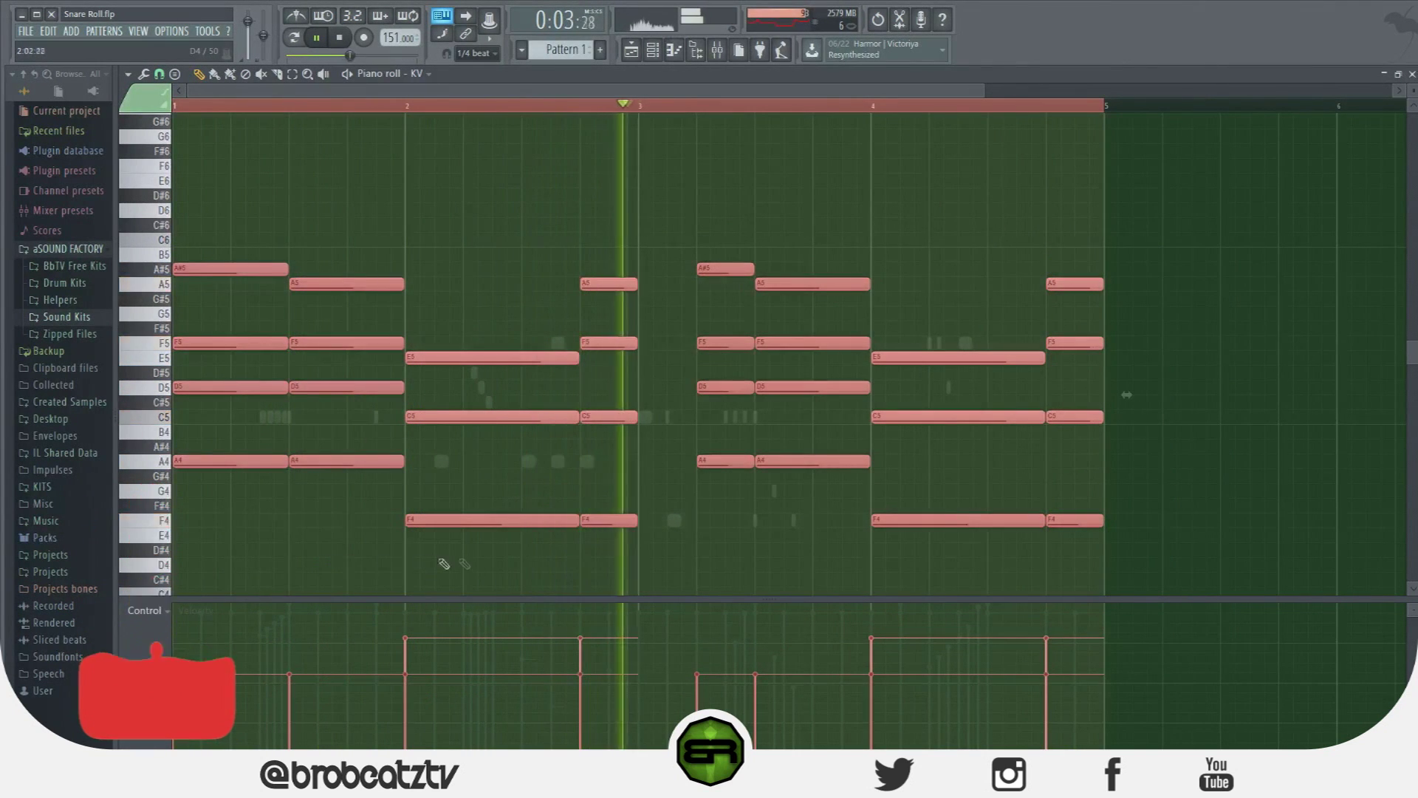
click(653, 50)
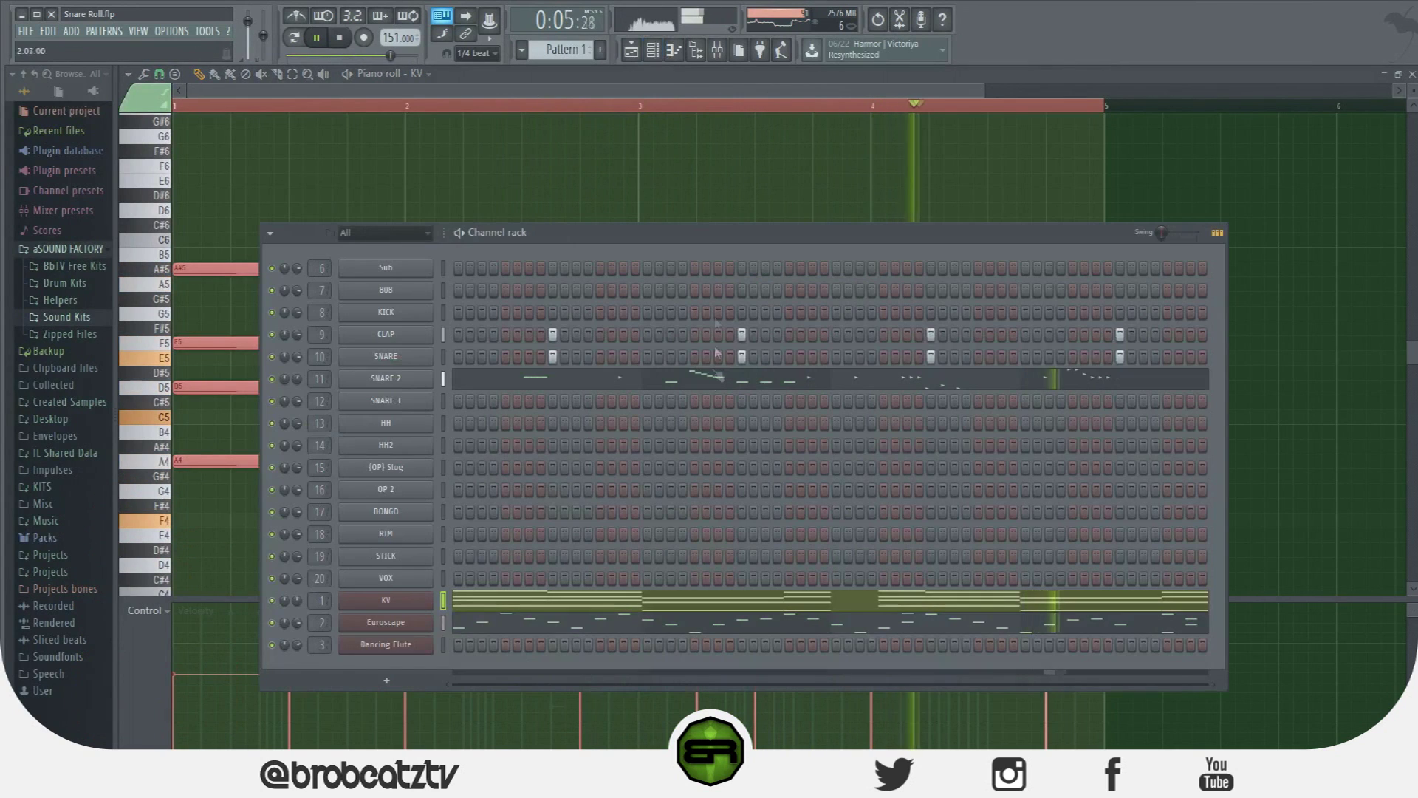
drag(297, 601, 297, 619)
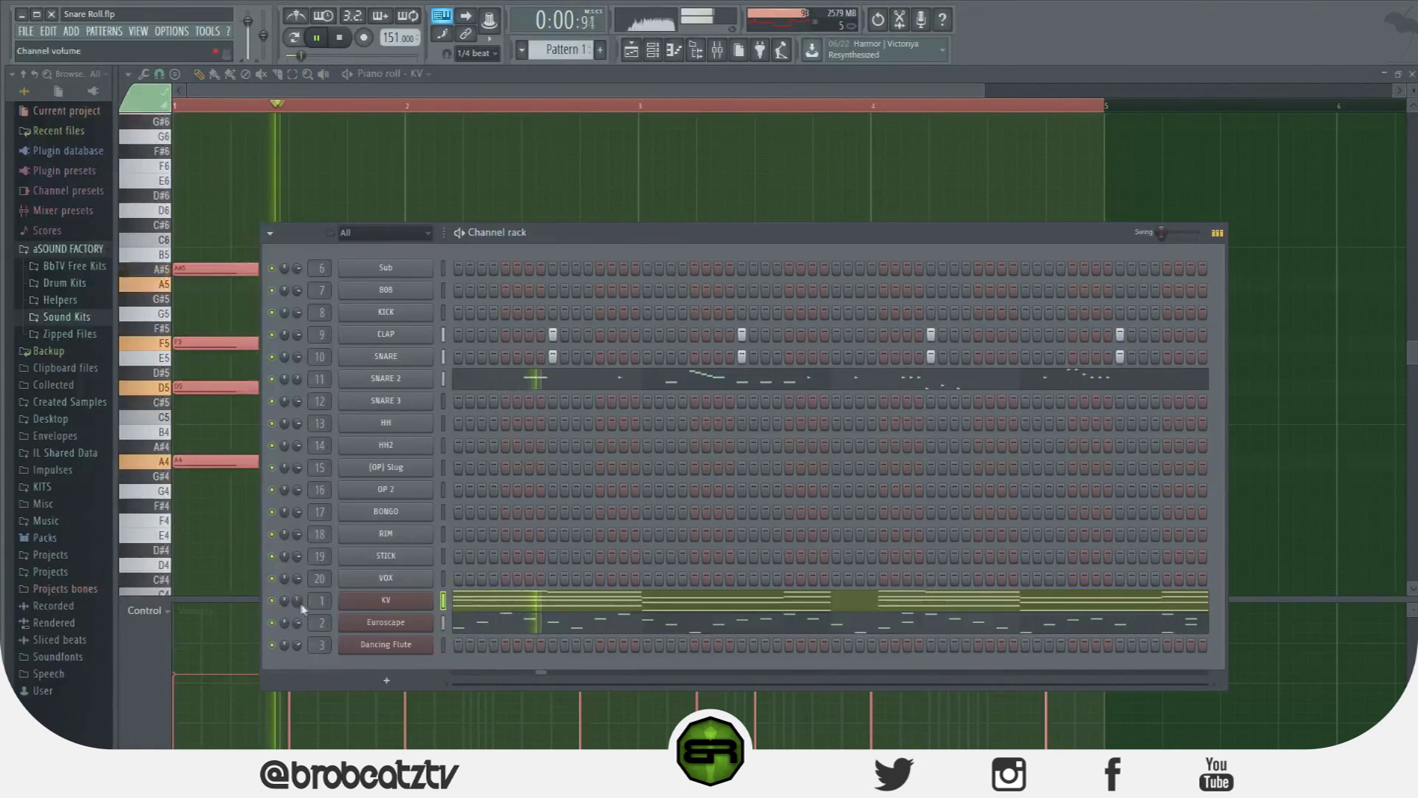
Try to paste copied notes into the Dancing Flute channel and stop playback.
right_click(399, 641)
click(590, 619)
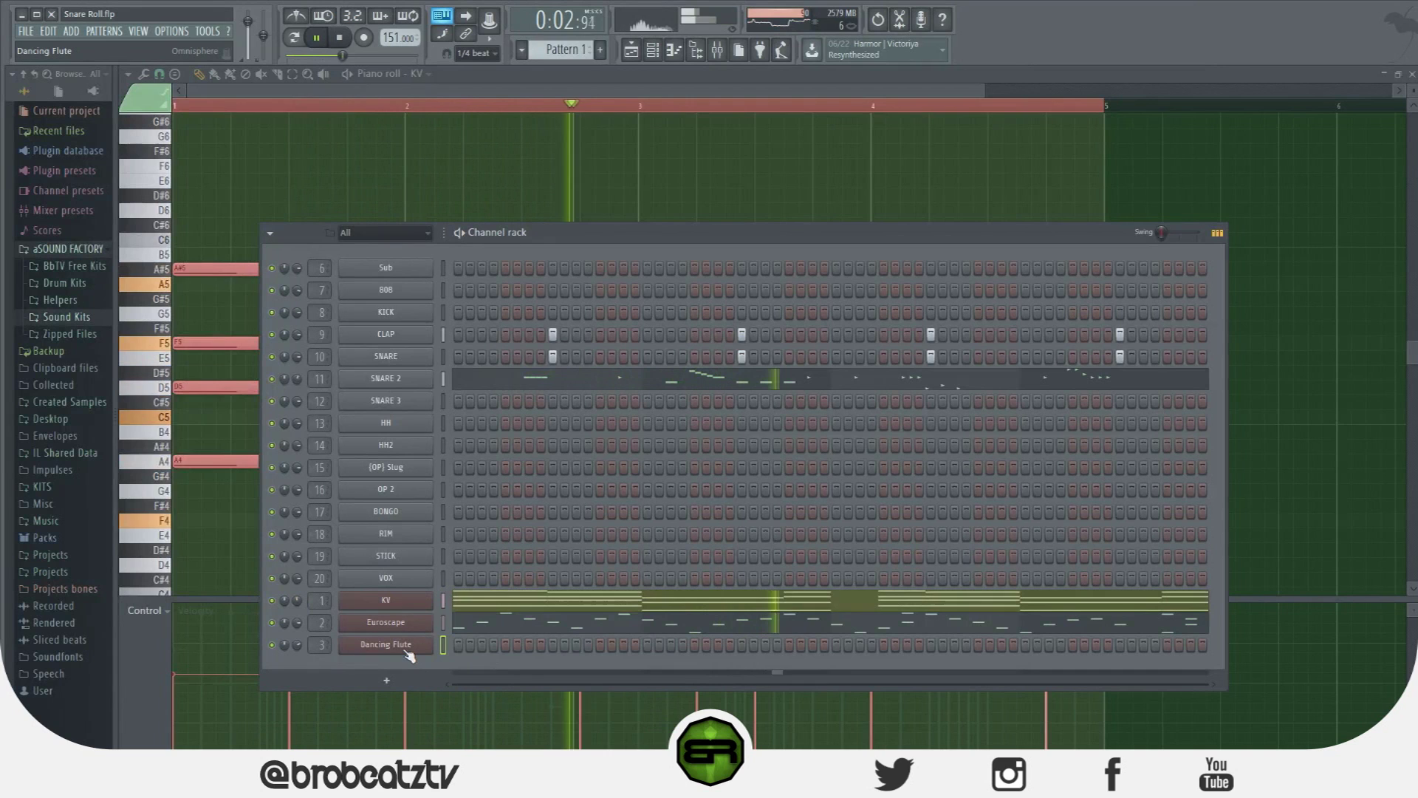
right_click(403, 646)
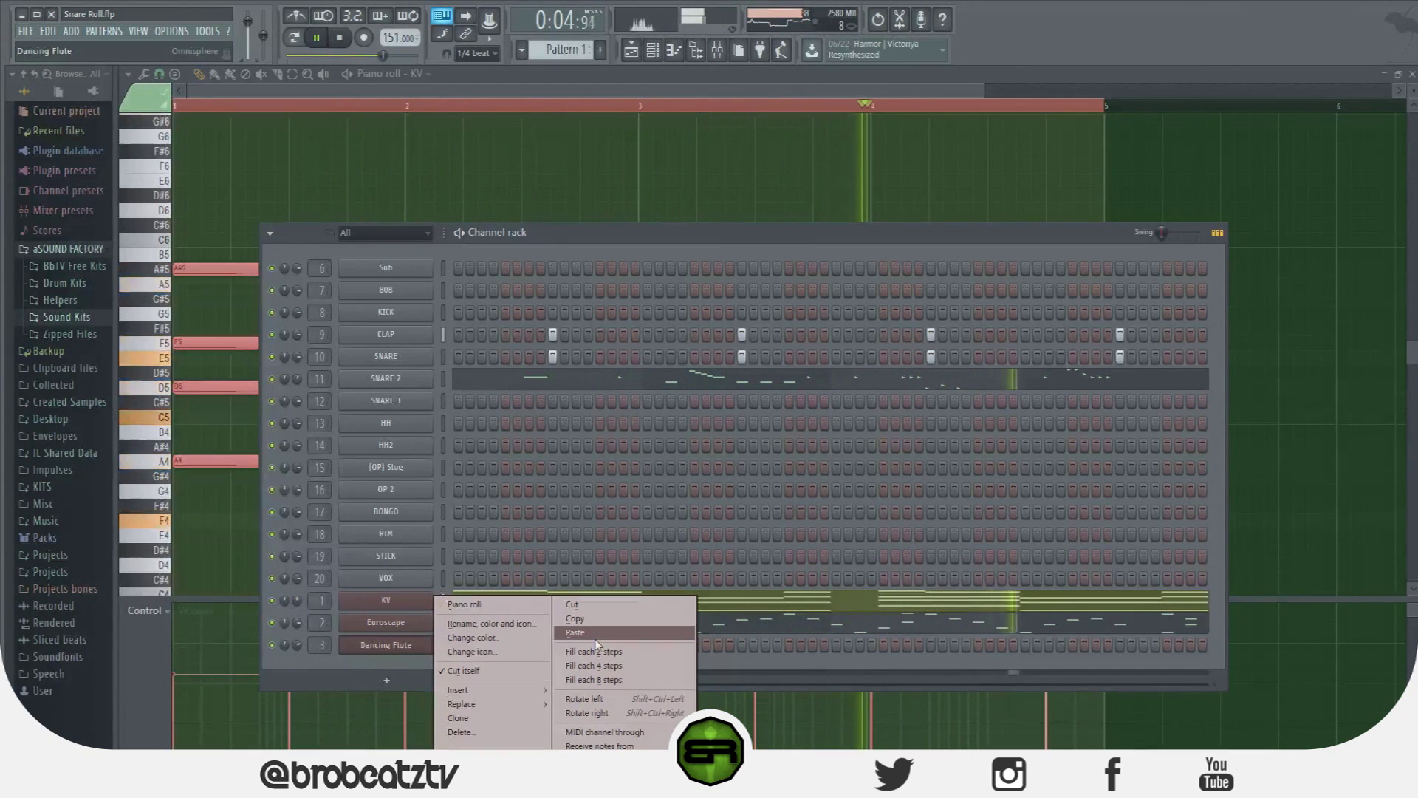
click(580, 633)
key(space)
right_click(431, 644)
click(606, 635)
Copy the Euroscape arpeggio into the Dancing Flute channel and raise all its notes one octave.
right_click(441, 630)
click(591, 633)
right_click(430, 642)
click(601, 636)
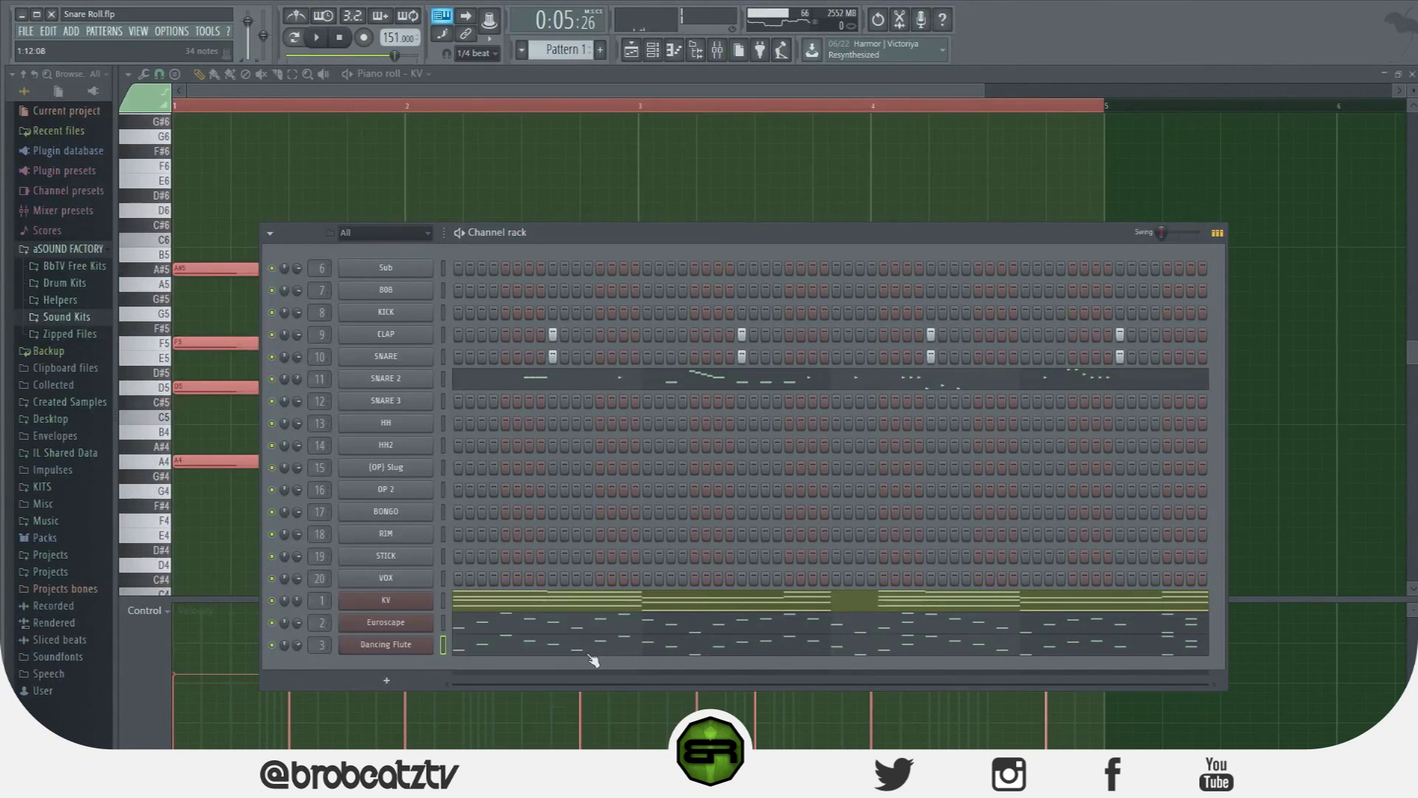
click(590, 650)
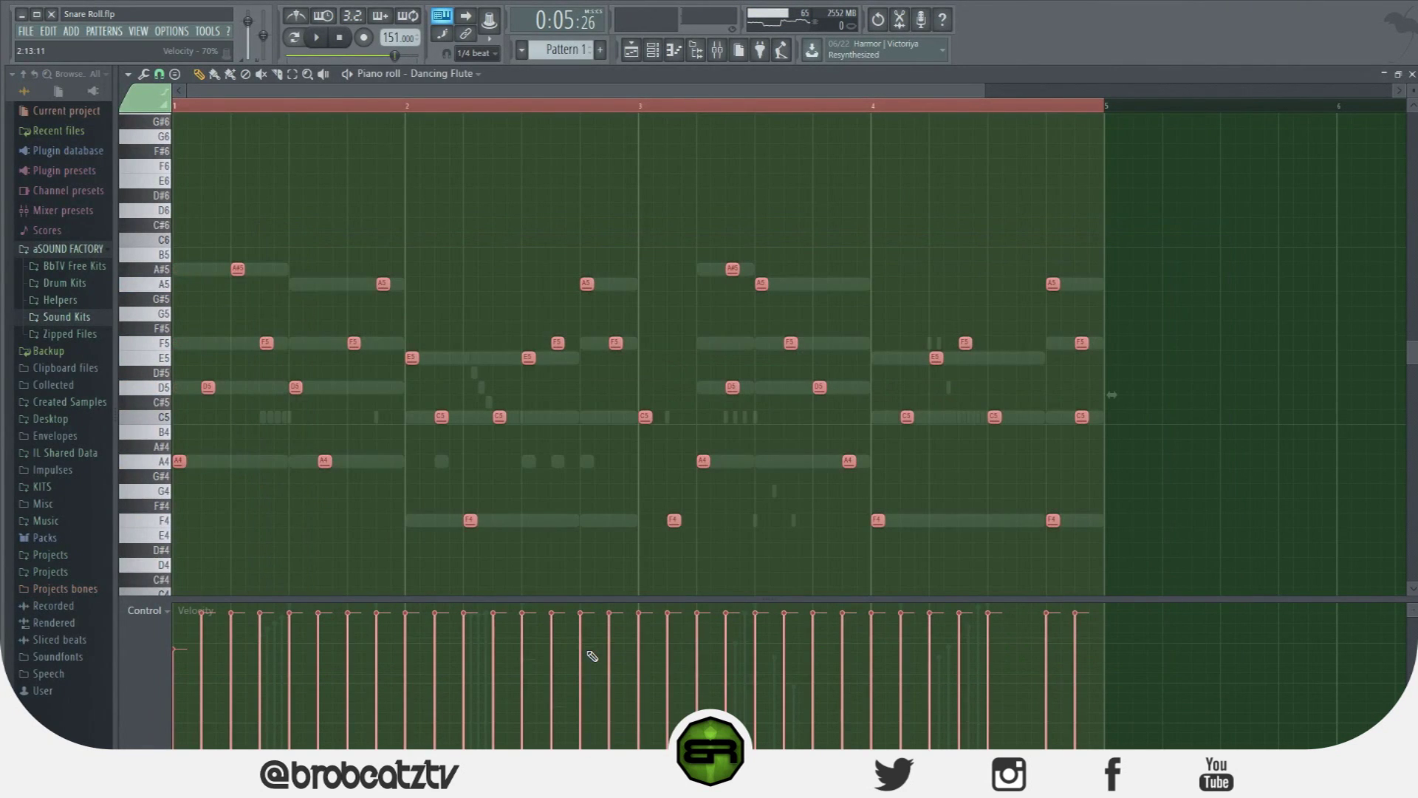
key(ctrl+Up)
Load Gross Beat into slot 2 of mixer track Insert 3.
click(716, 49)
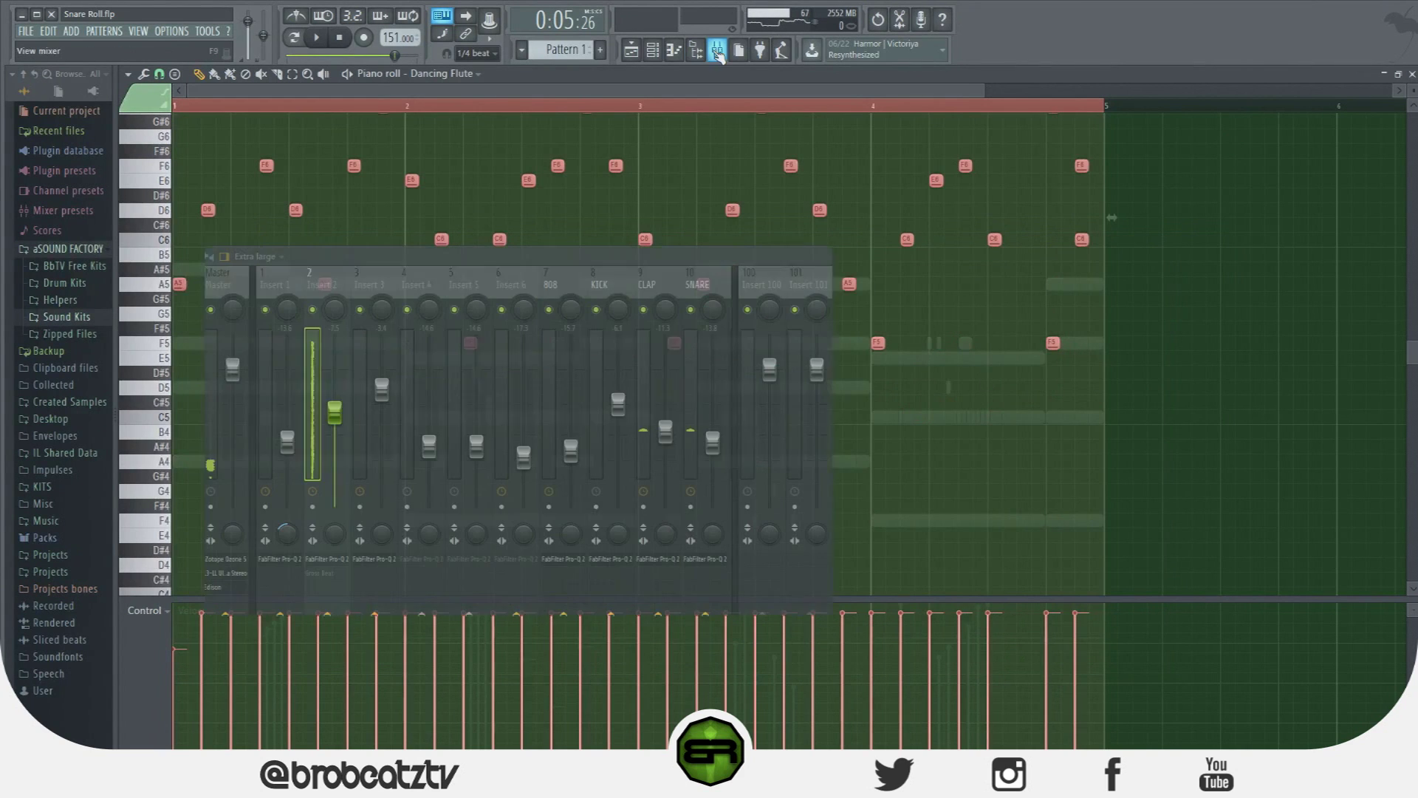
click(370, 281)
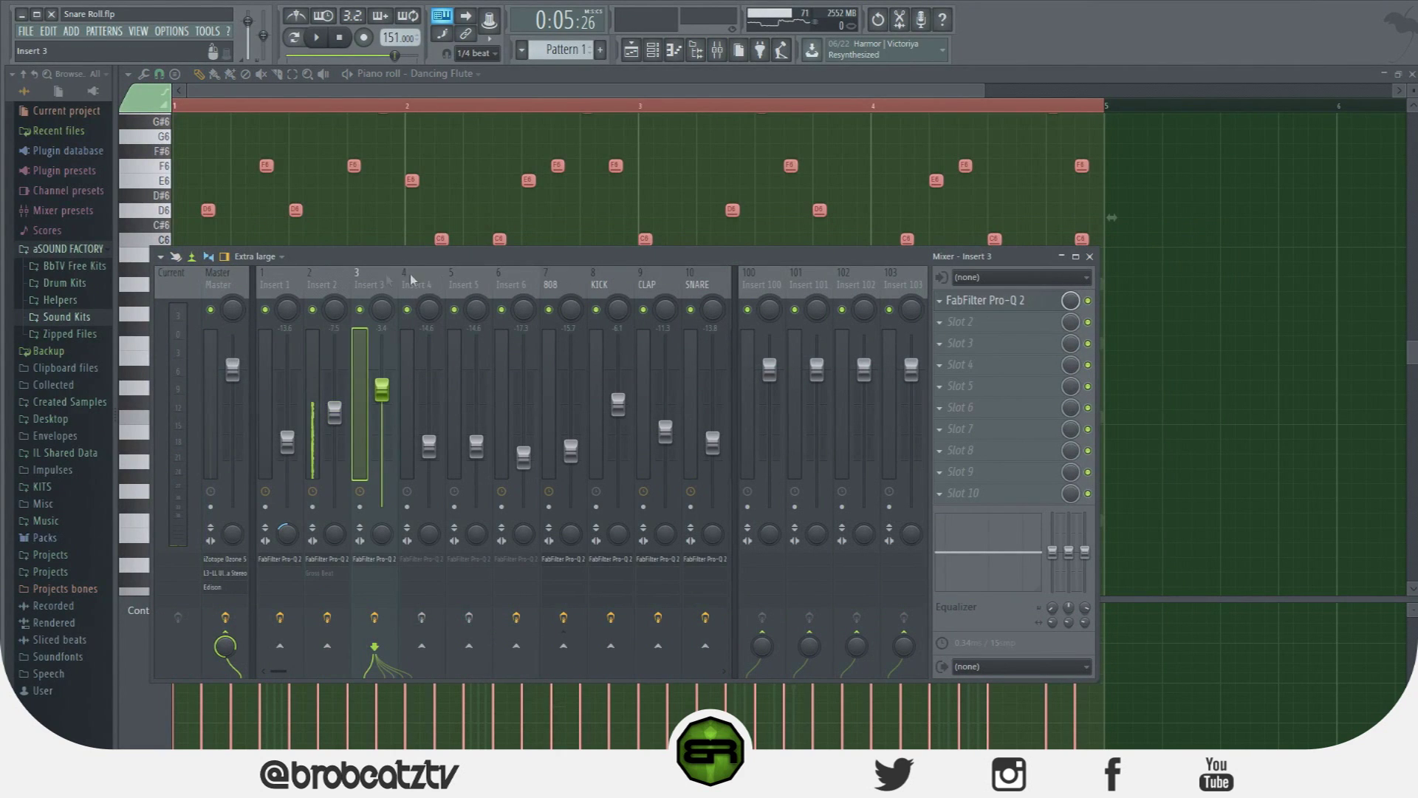
click(925, 326)
click(372, 287)
click(980, 328)
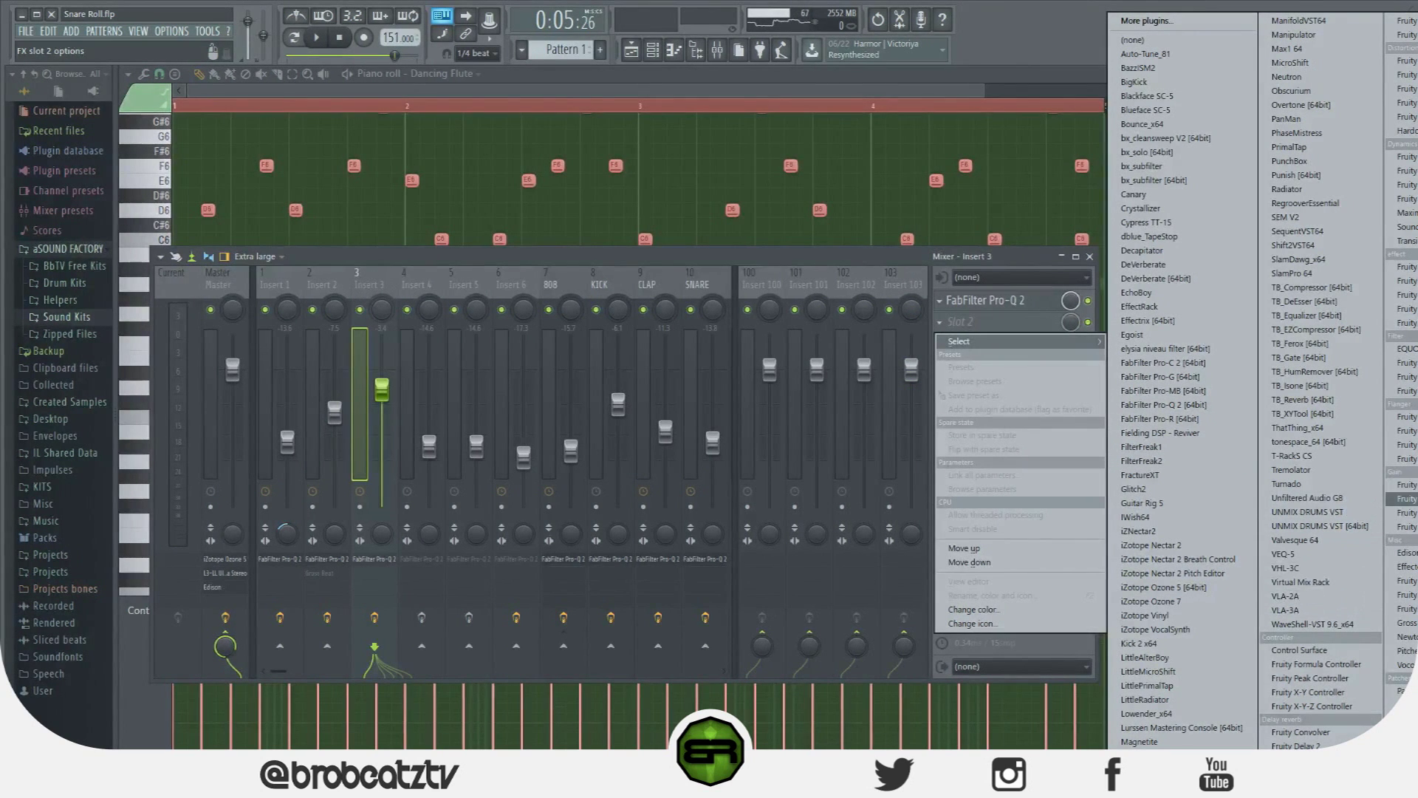
click(1400, 622)
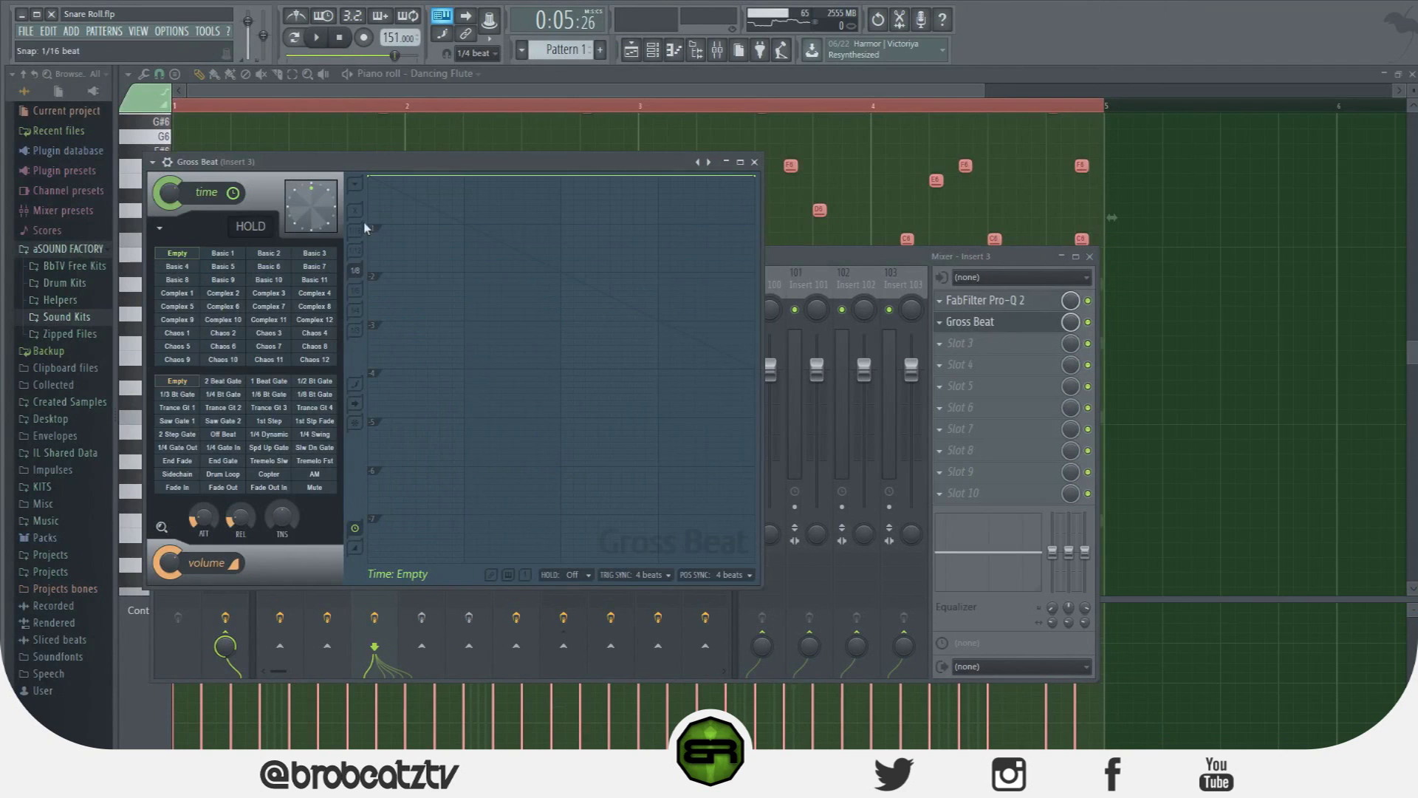
Load the Momentary preset in Gross Beat with the 1/2 Speed time effect and close the plugin.
click(153, 162)
mouse_move(244, 205)
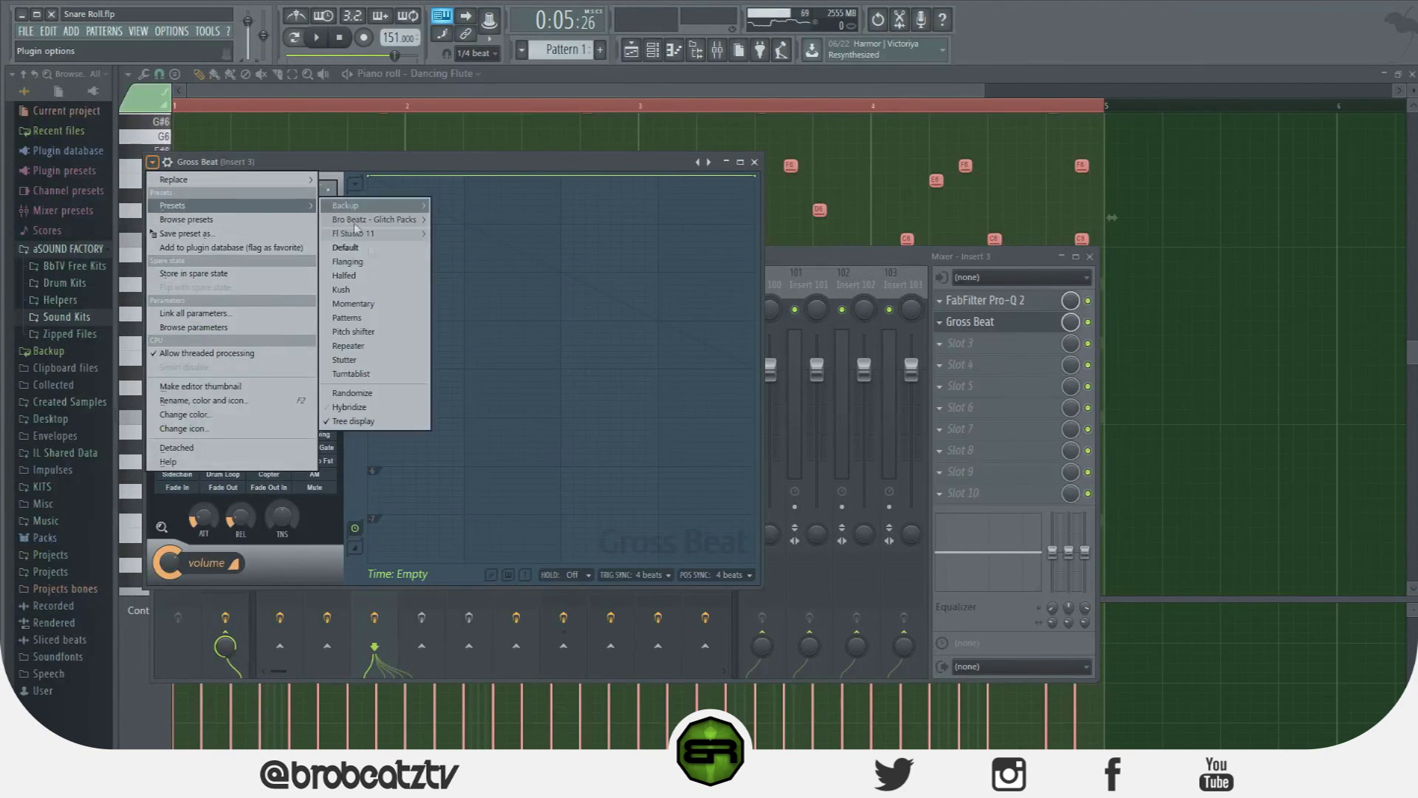
click(368, 306)
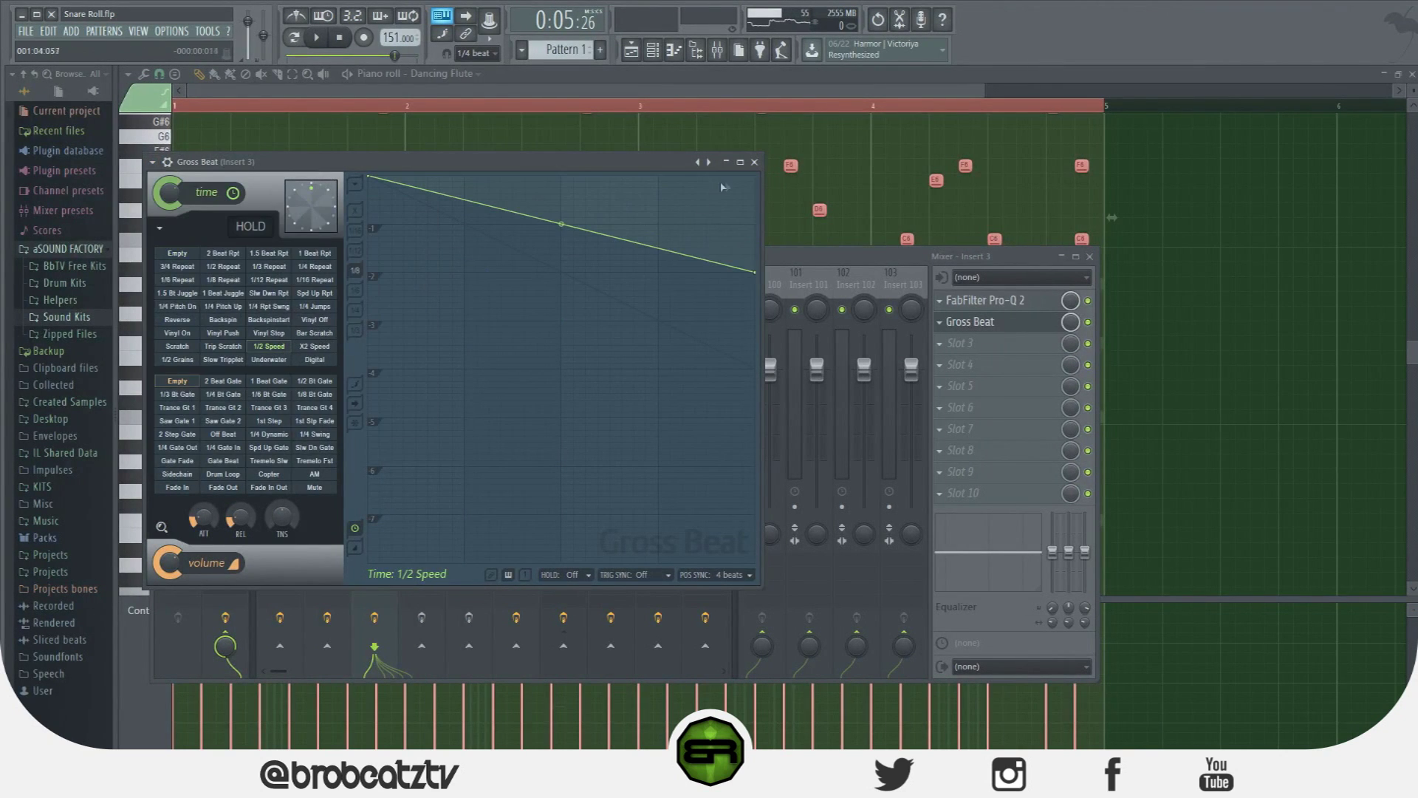
click(754, 162)
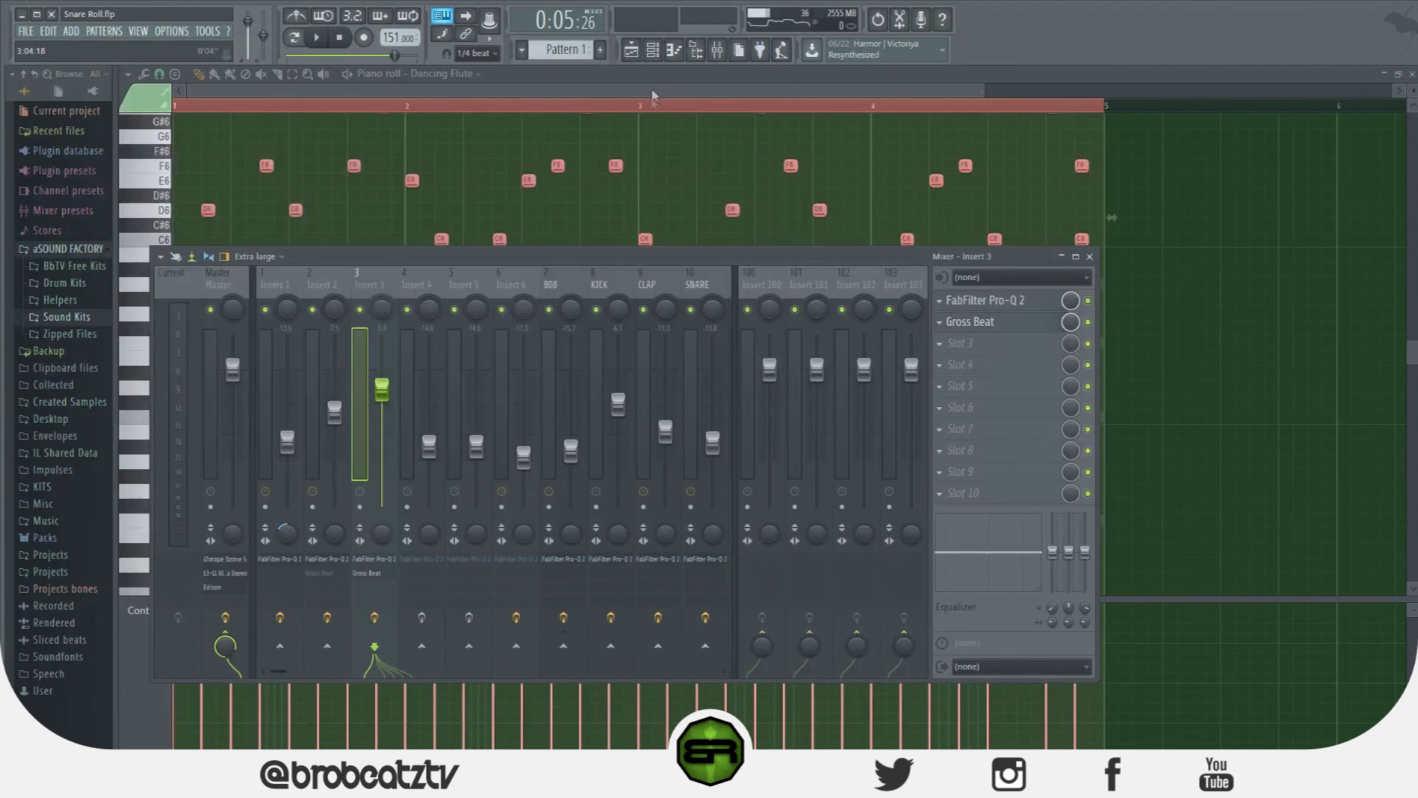
Play the pattern to audition the Gross Beat effect, check the mixer levels and stop playback in the channel rack.
click(658, 96)
key(space)
click(655, 51)
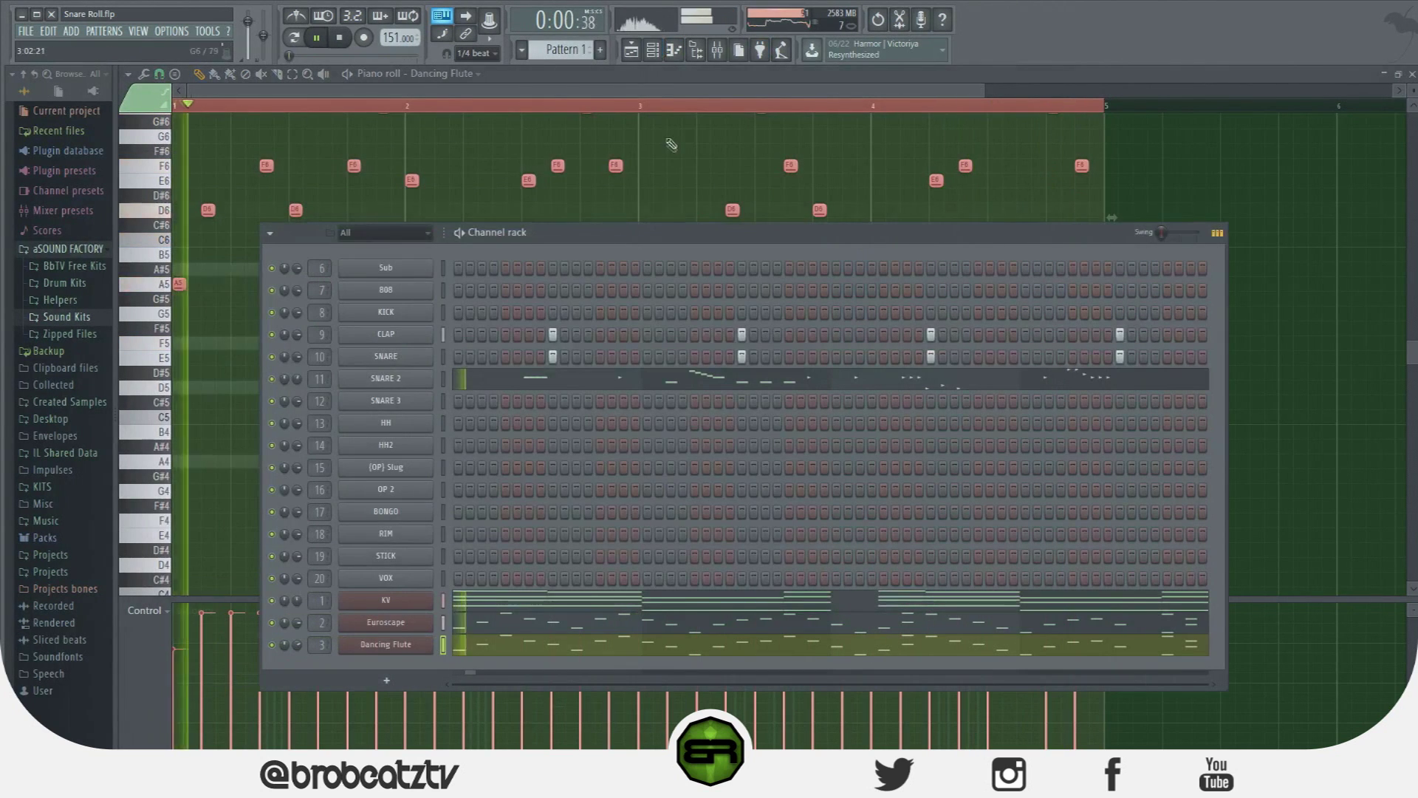
click(729, 56)
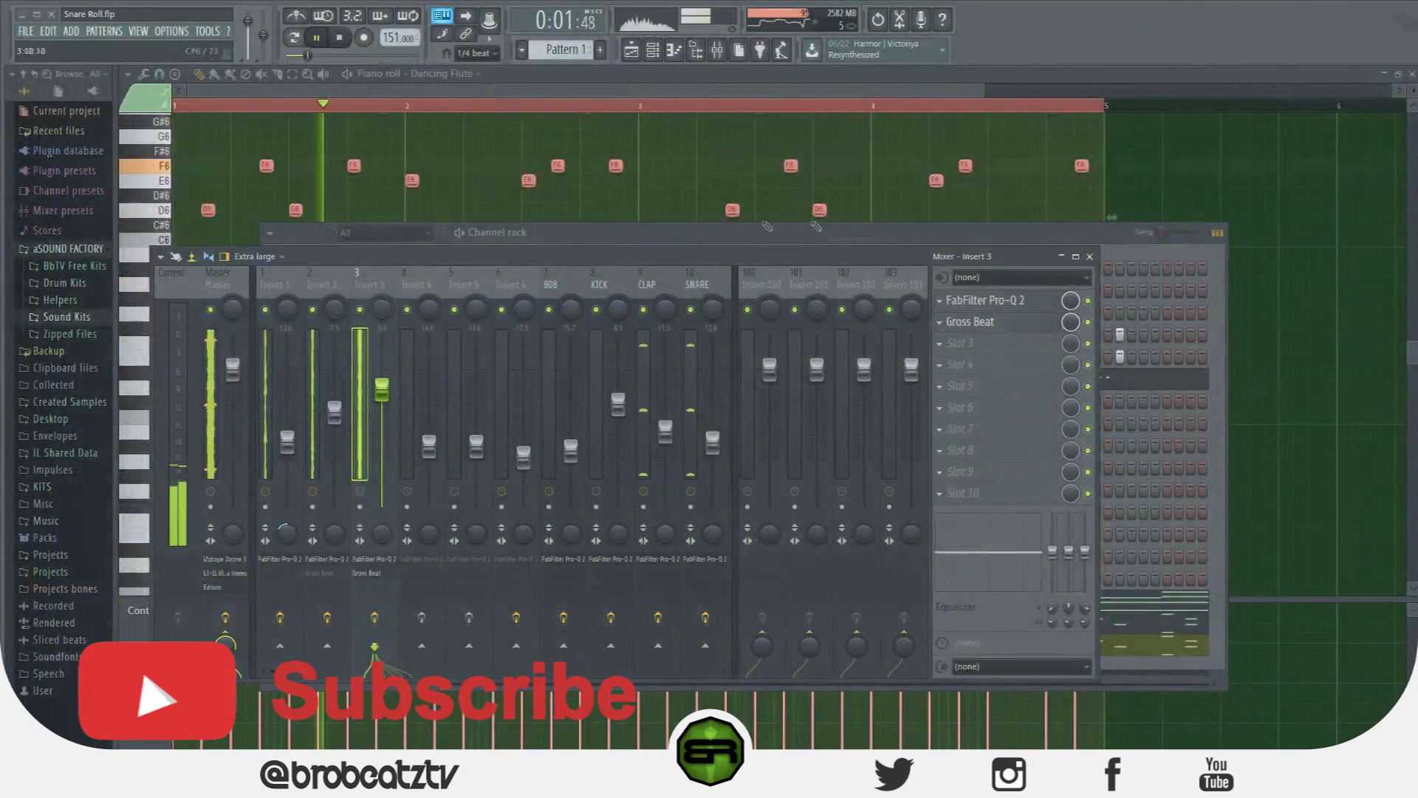
click(890, 232)
click(339, 38)
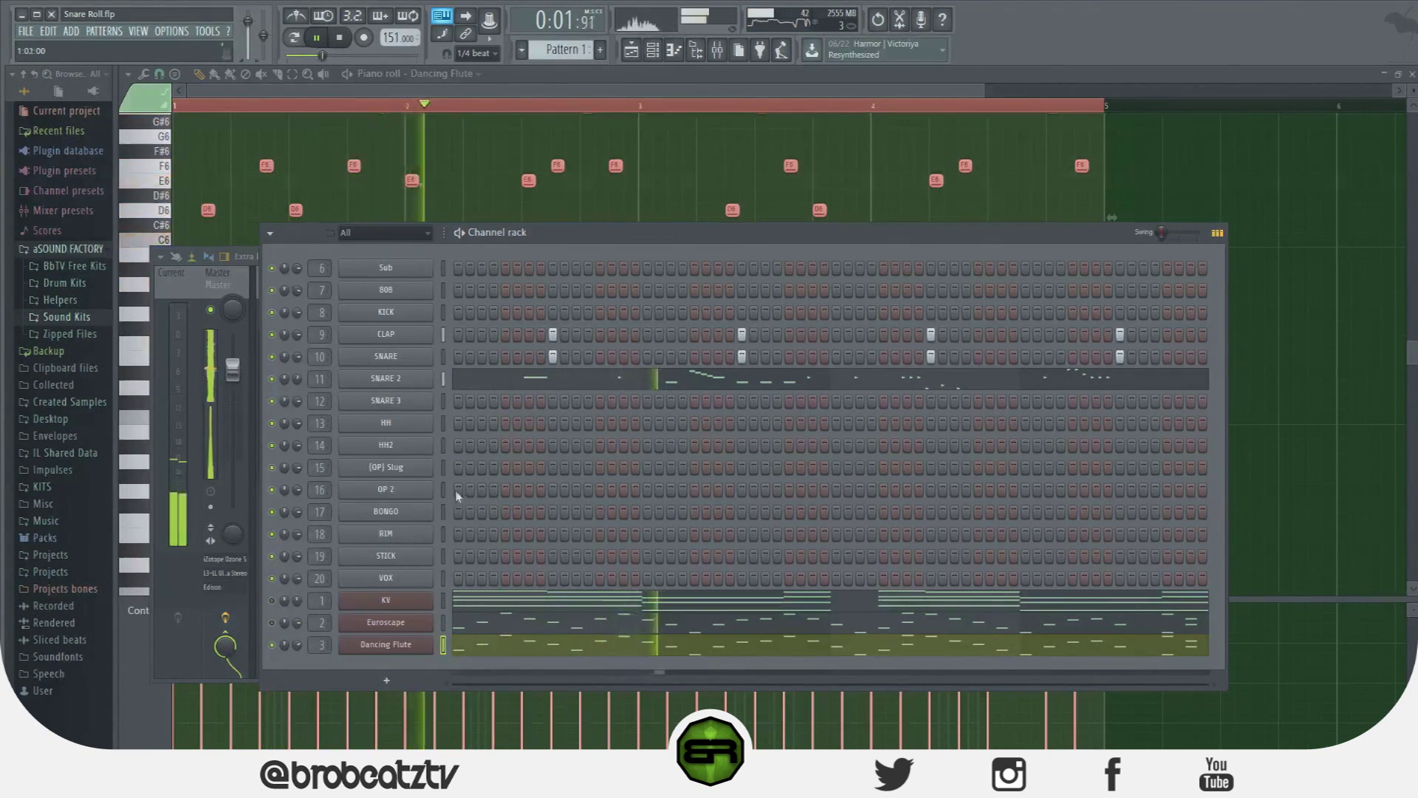
Fill the HH channel on every two steps and add extra hits on steps 4, 16 and 36 during playback.
right_click(447, 423)
click(602, 441)
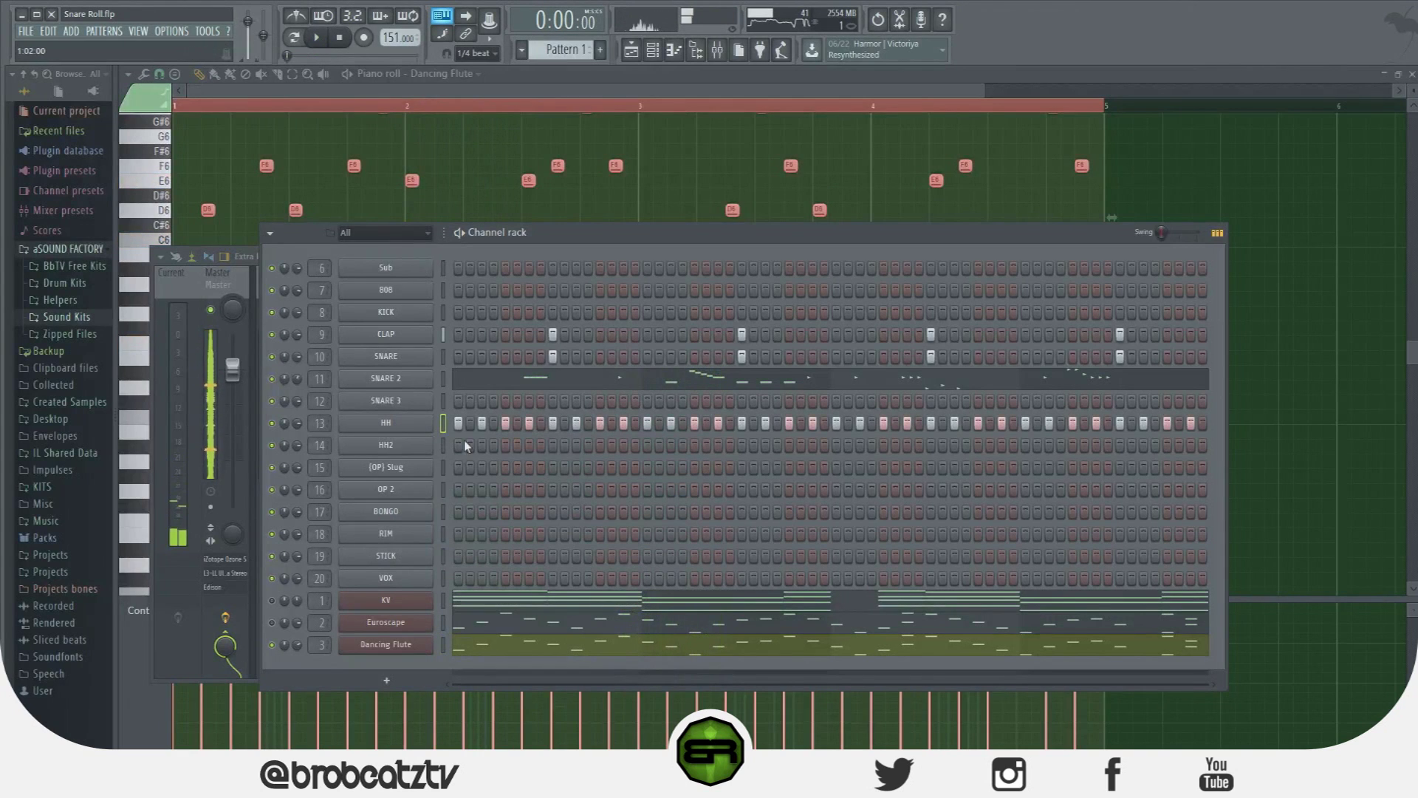
click(493, 422)
key(space)
click(612, 423)
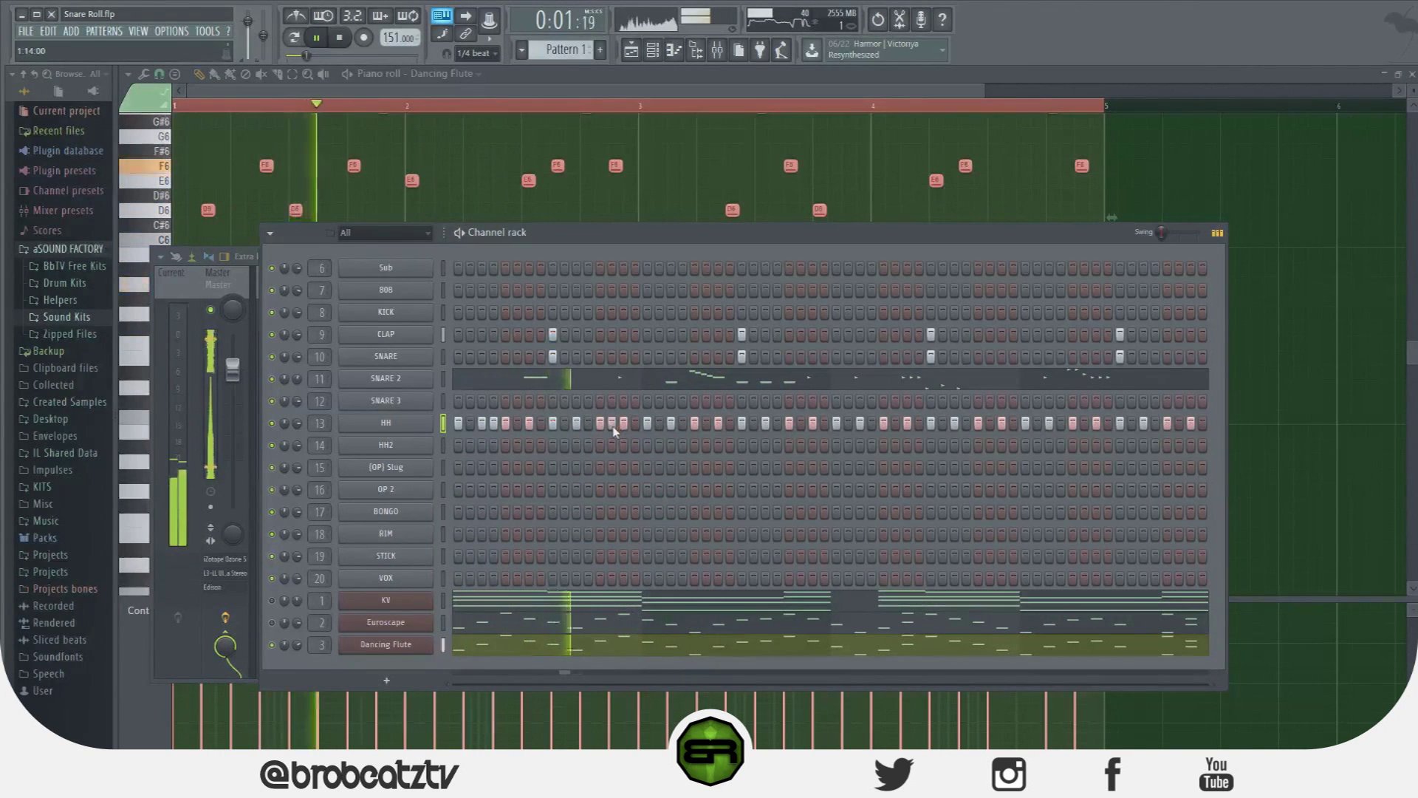
click(872, 422)
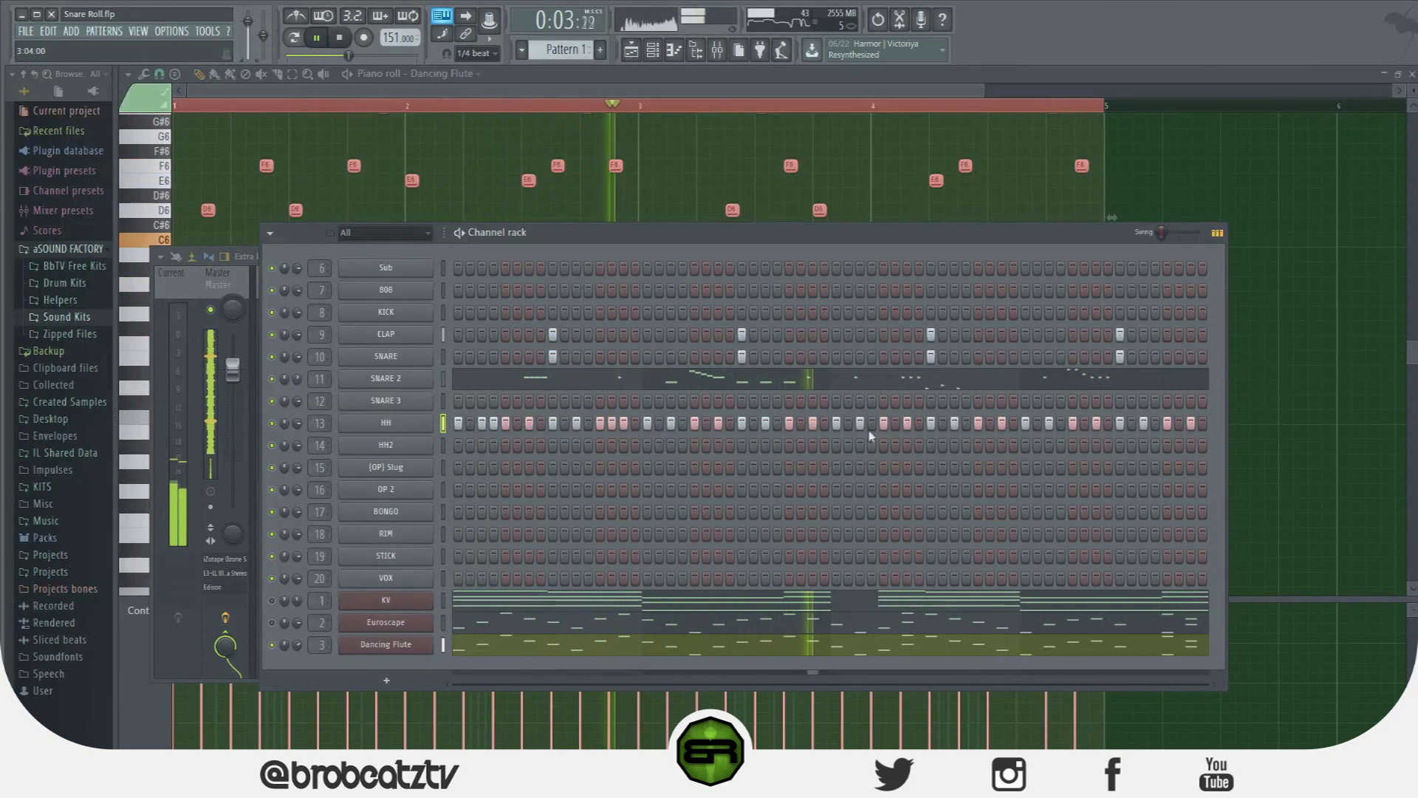
click(1014, 423)
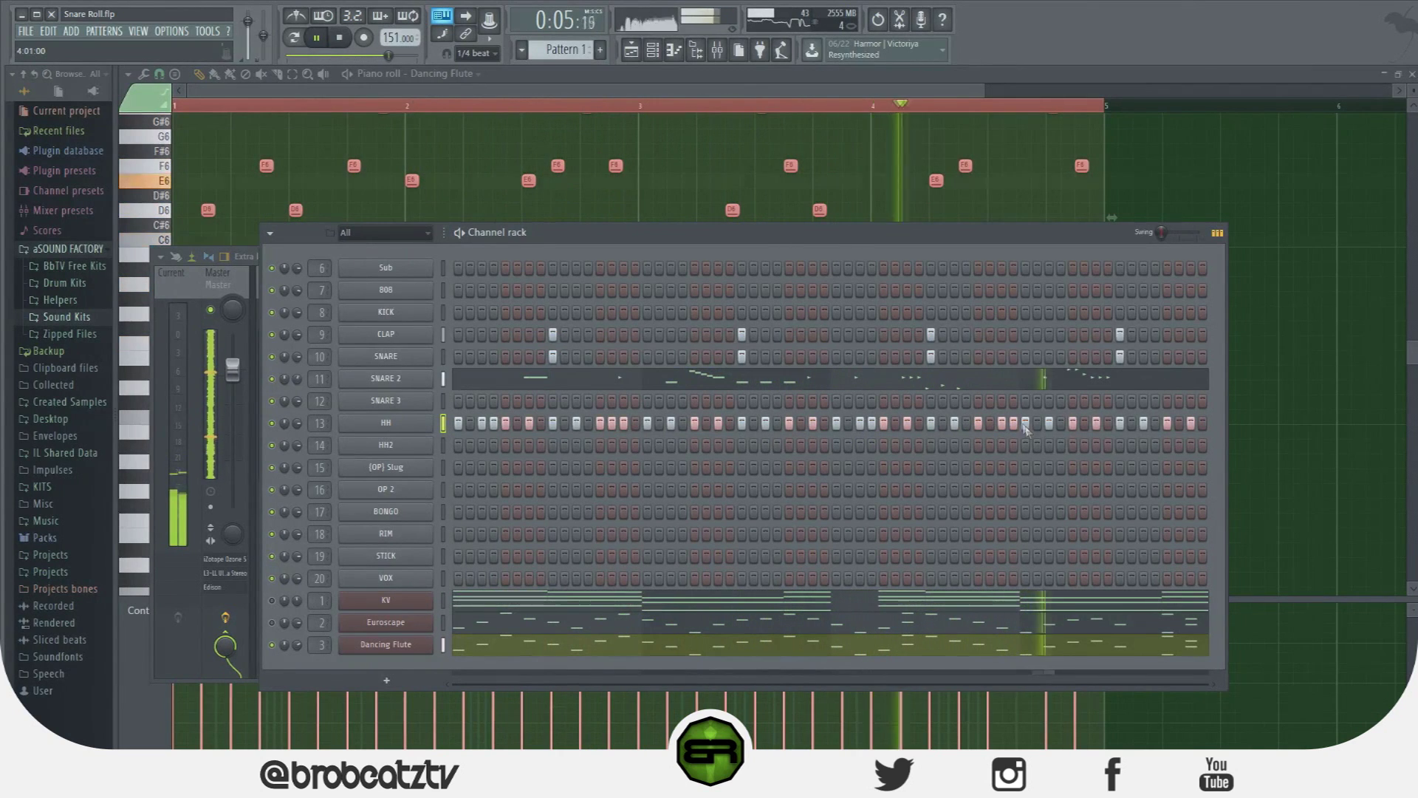
click(635, 423)
right_click(1012, 424)
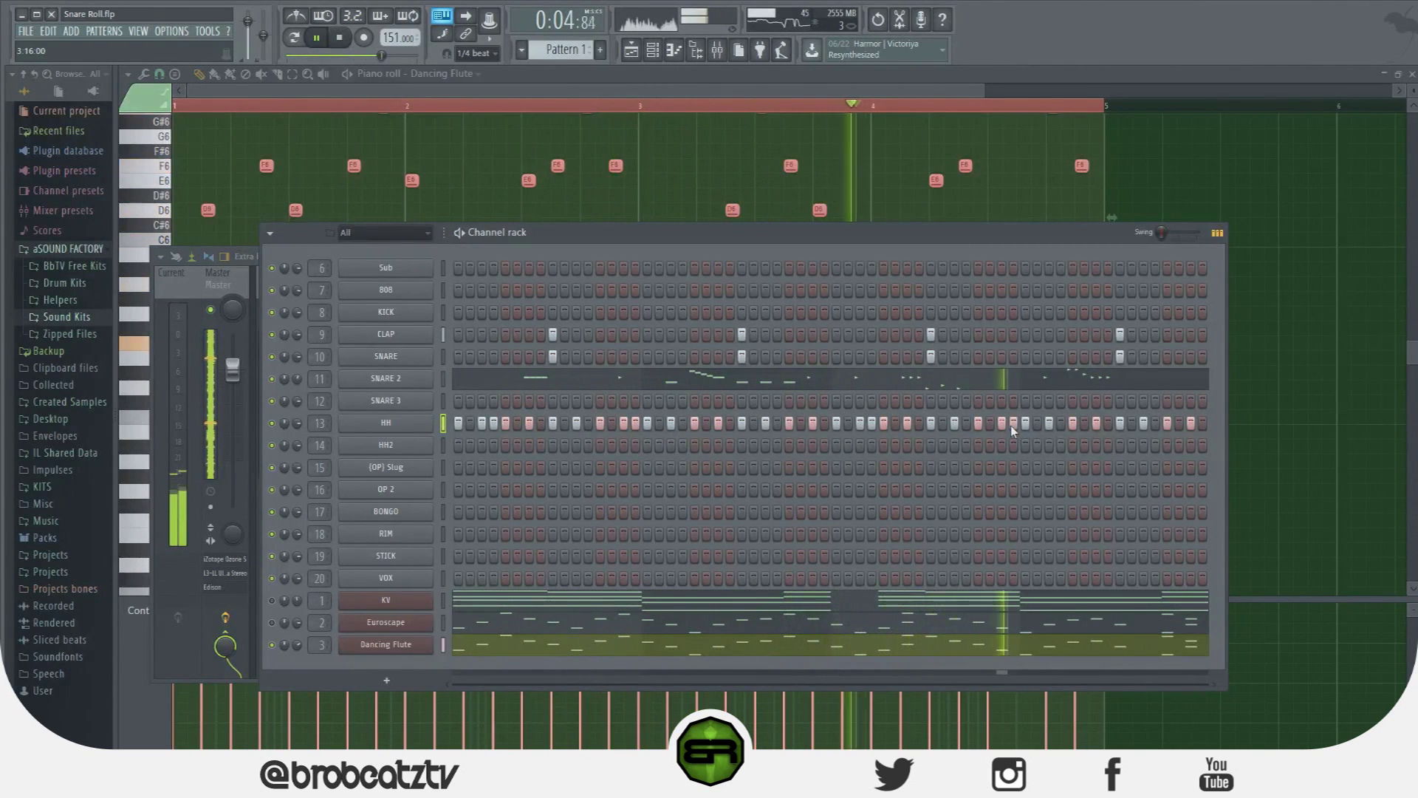
In the SNARE 2 piano roll, lower the velocities of bar 2's descending run and replace bar 3's low notes with a late C5 note.
click(1002, 386)
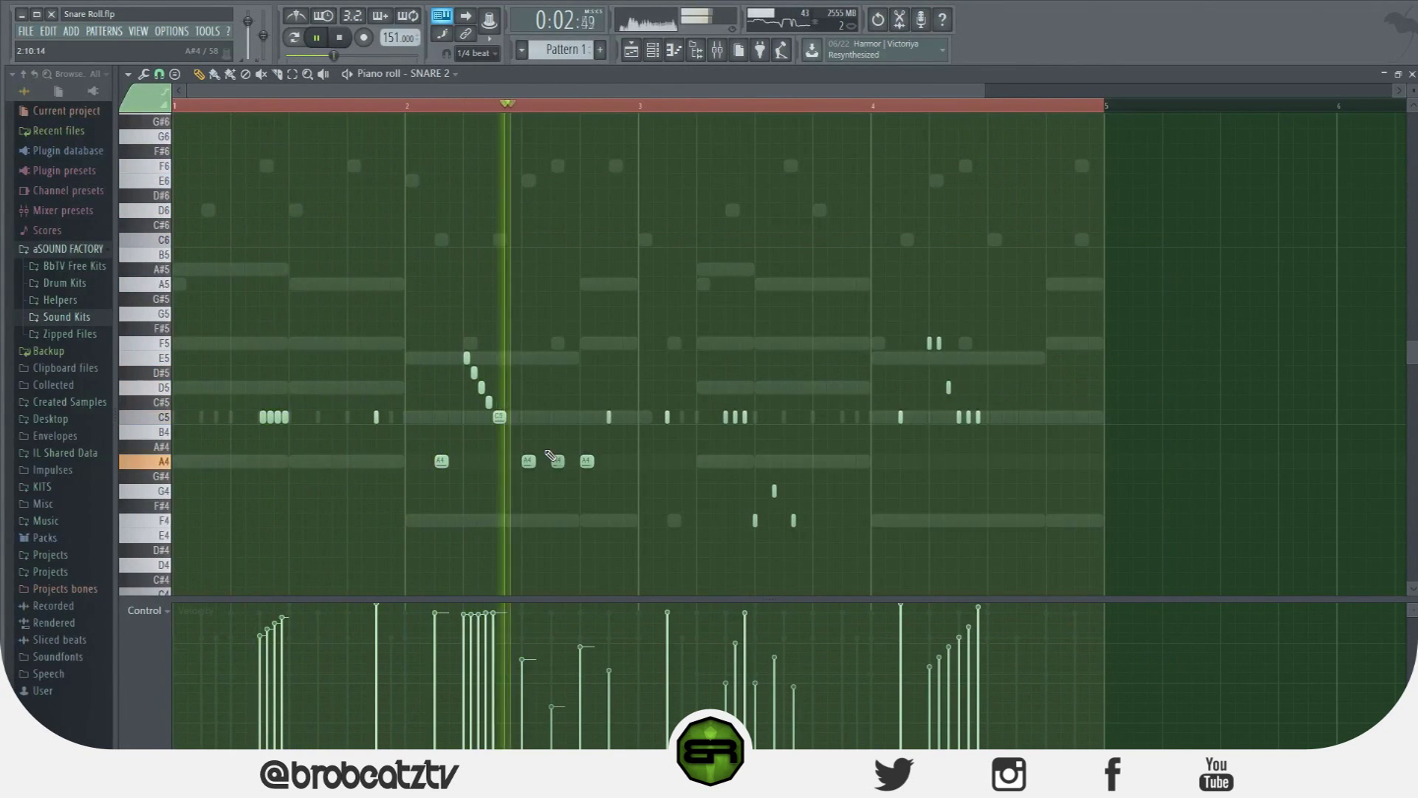
key(space)
drag(459, 341, 531, 435)
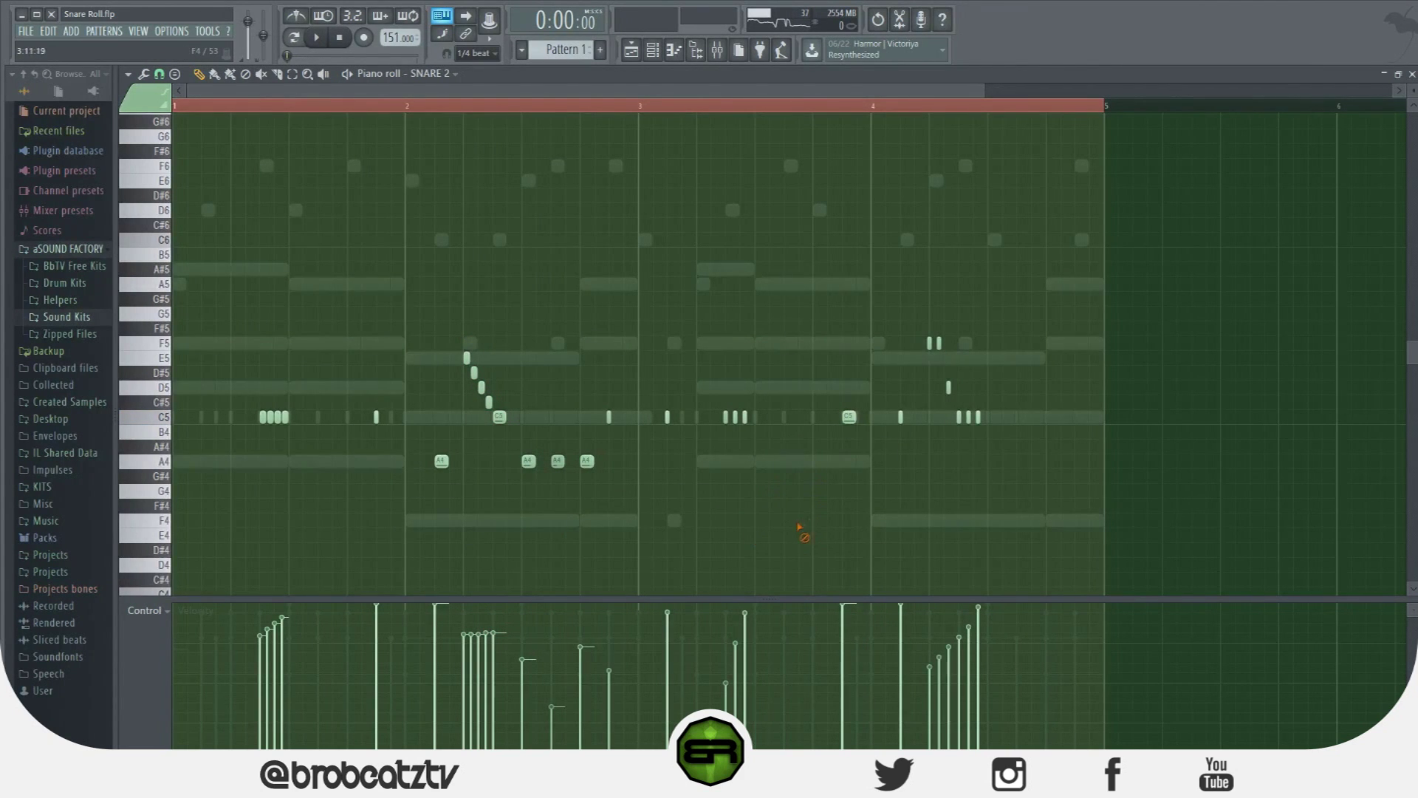
key(space)
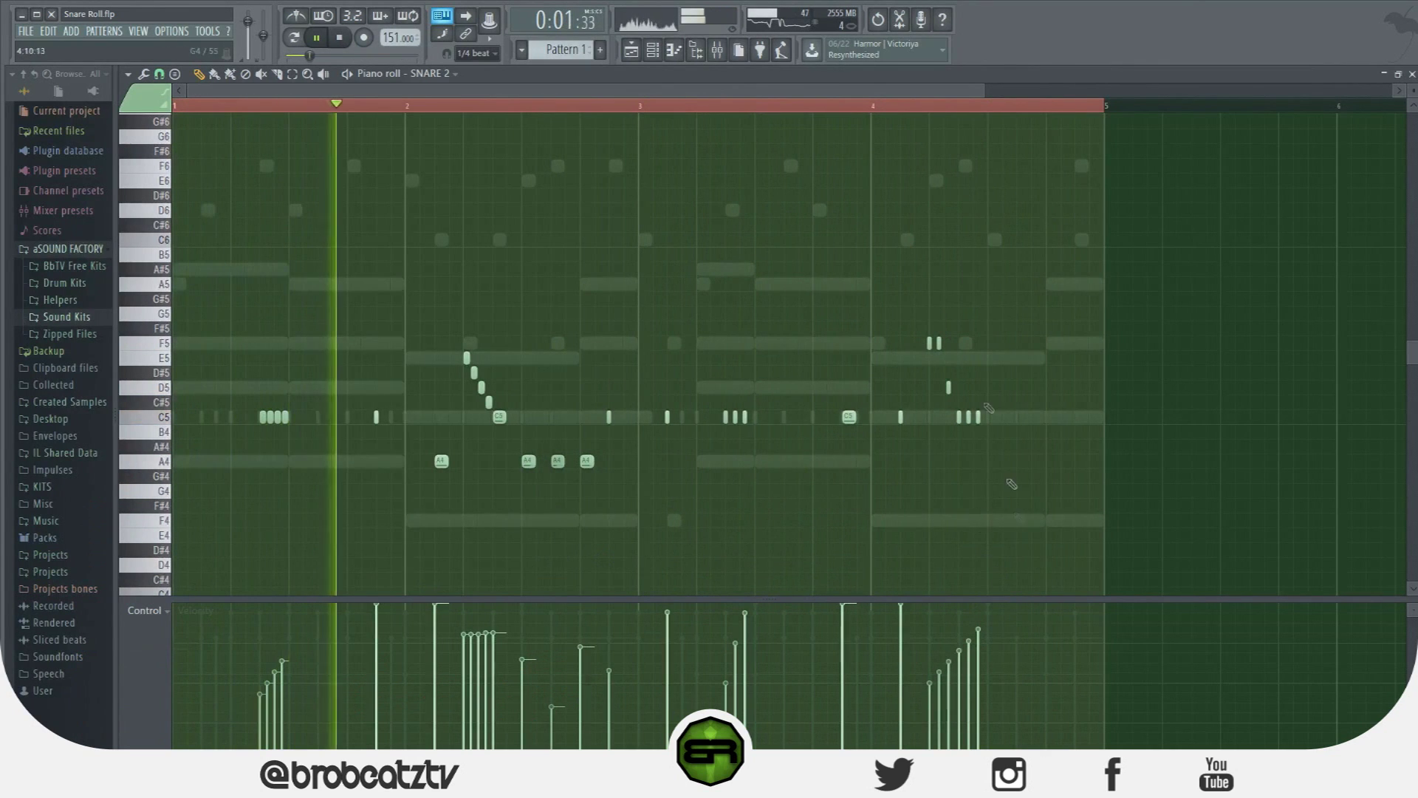
Open the 808 channel's piano roll and place a D6 note at the start of bar 1.
click(651, 53)
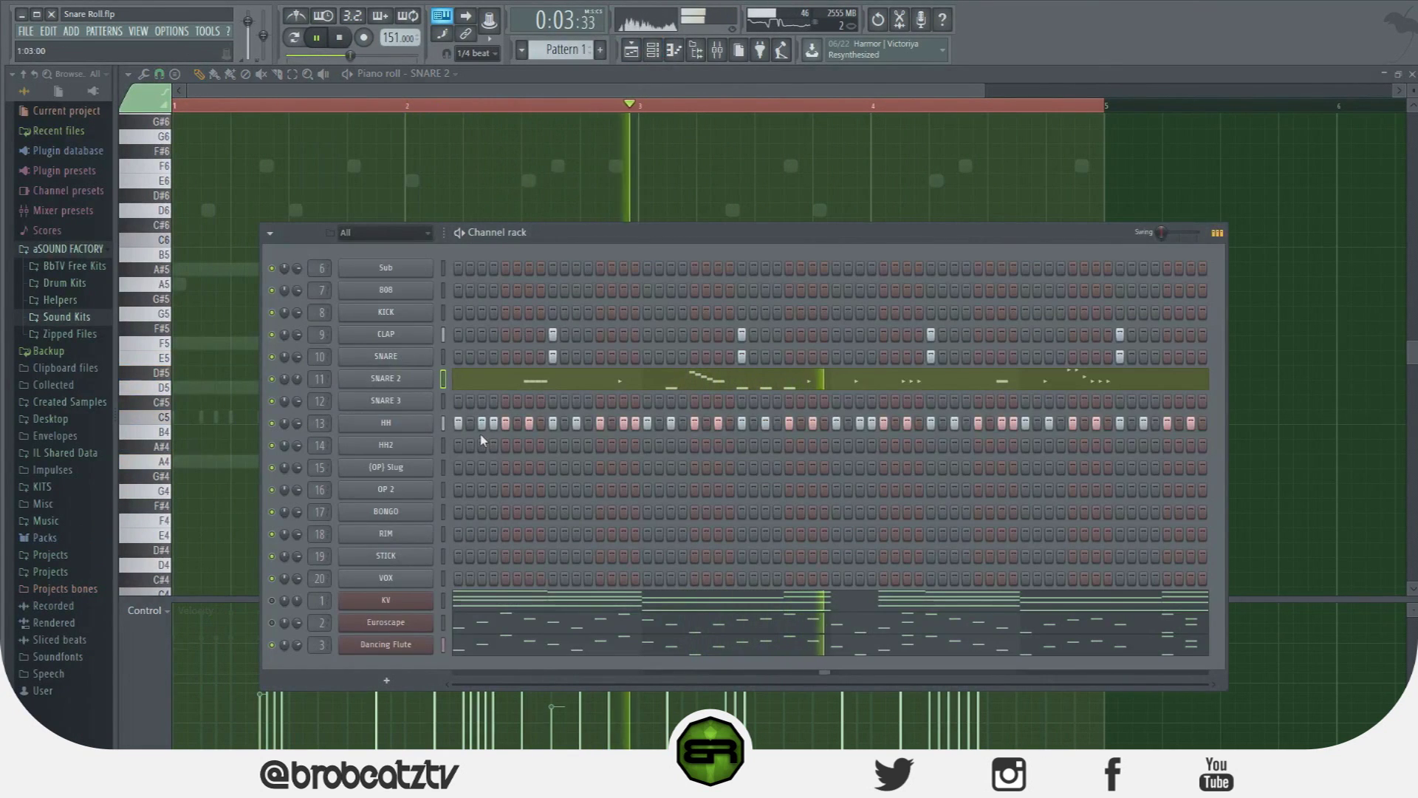
key(space)
right_click(390, 296)
click(449, 296)
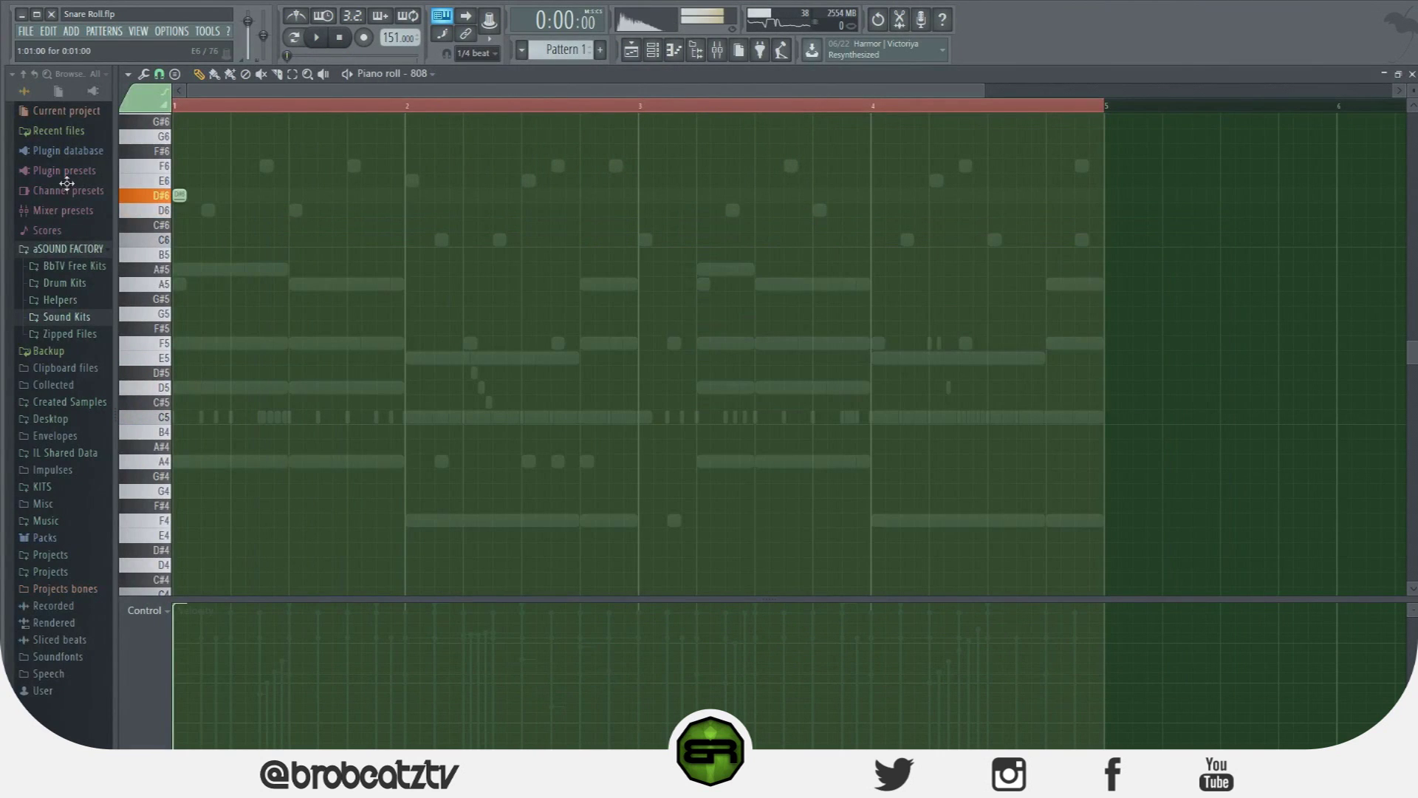
scroll(254, 304, up, 2)
key(space)
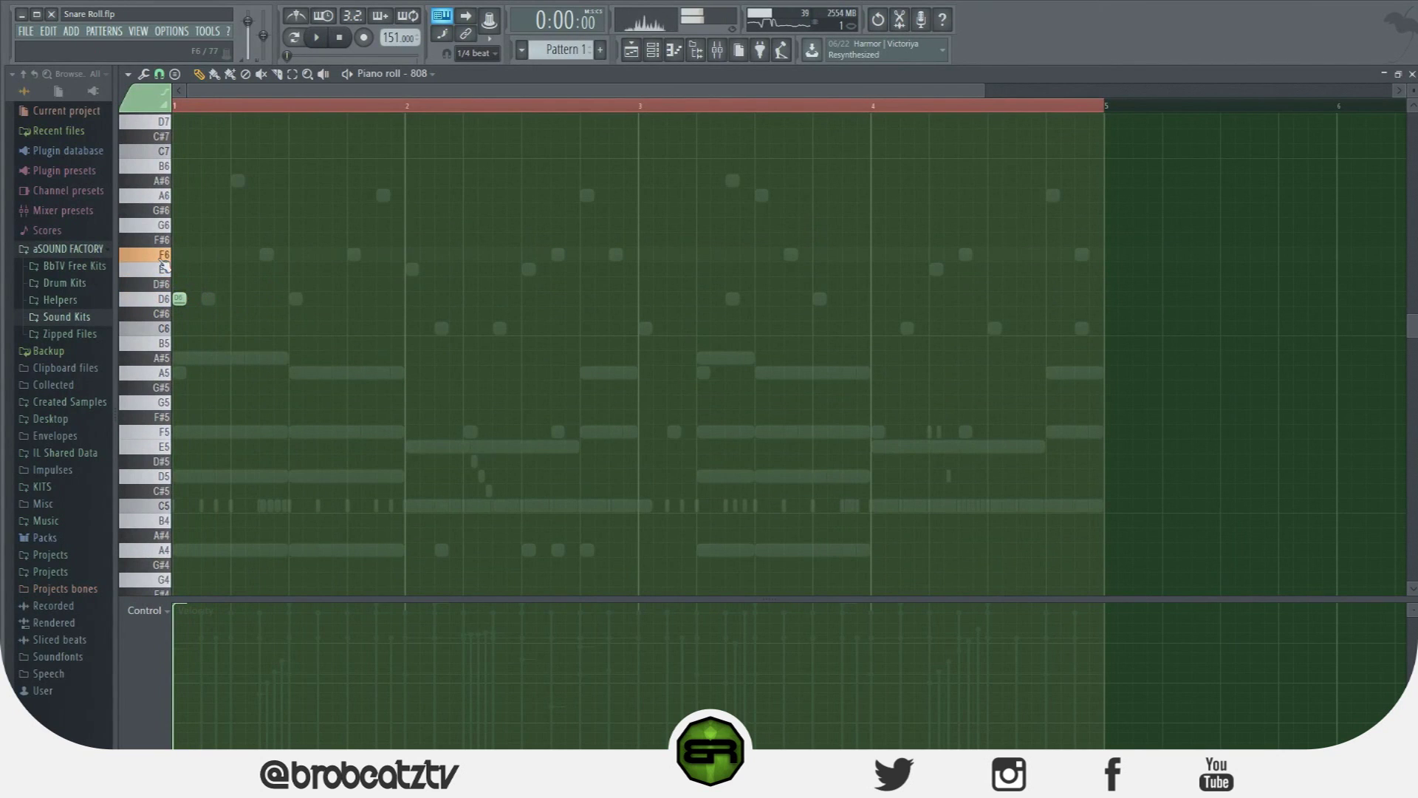
Add 808 notes at D6 and A5 late in bar 1 and F5 in bar 2, auditioning them with playback.
key(space)
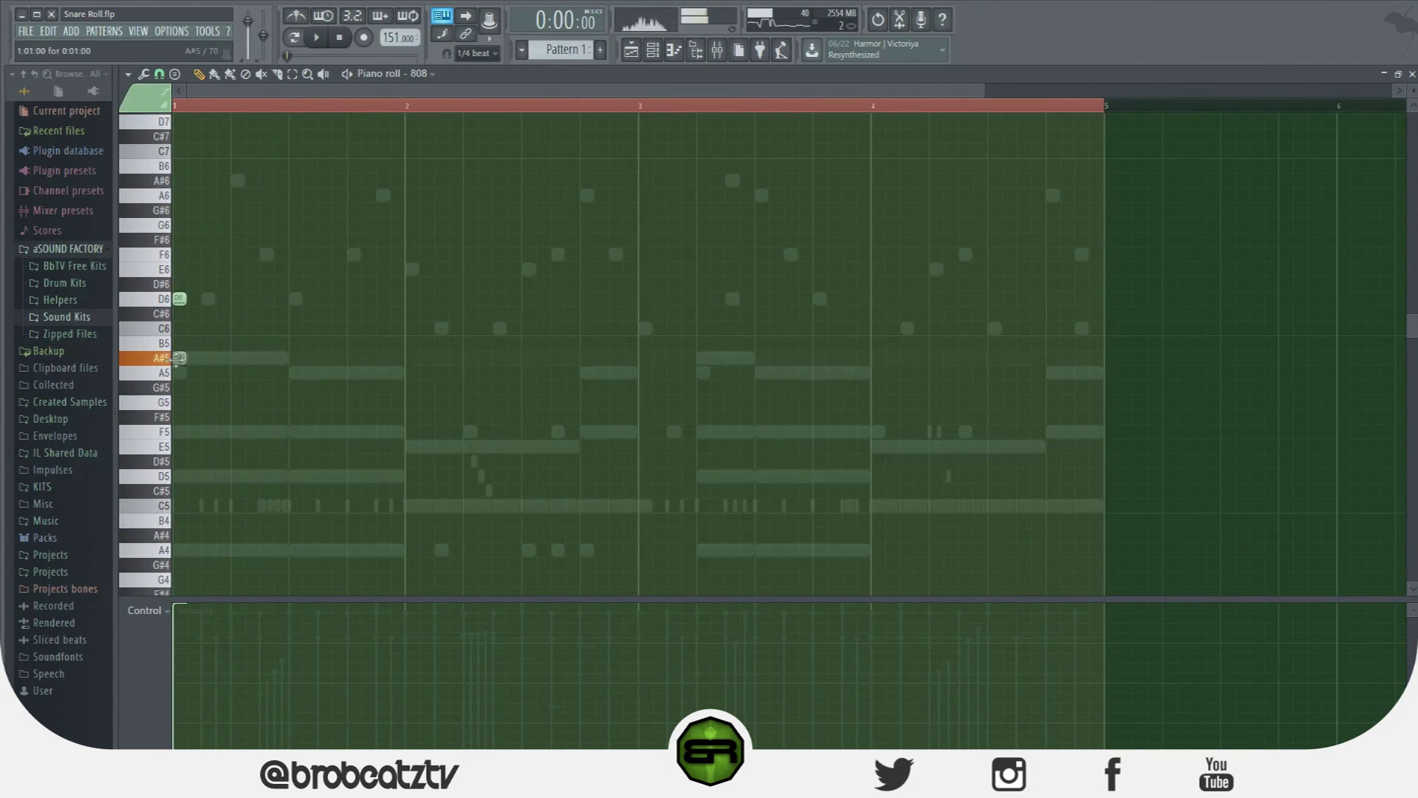
click(354, 372)
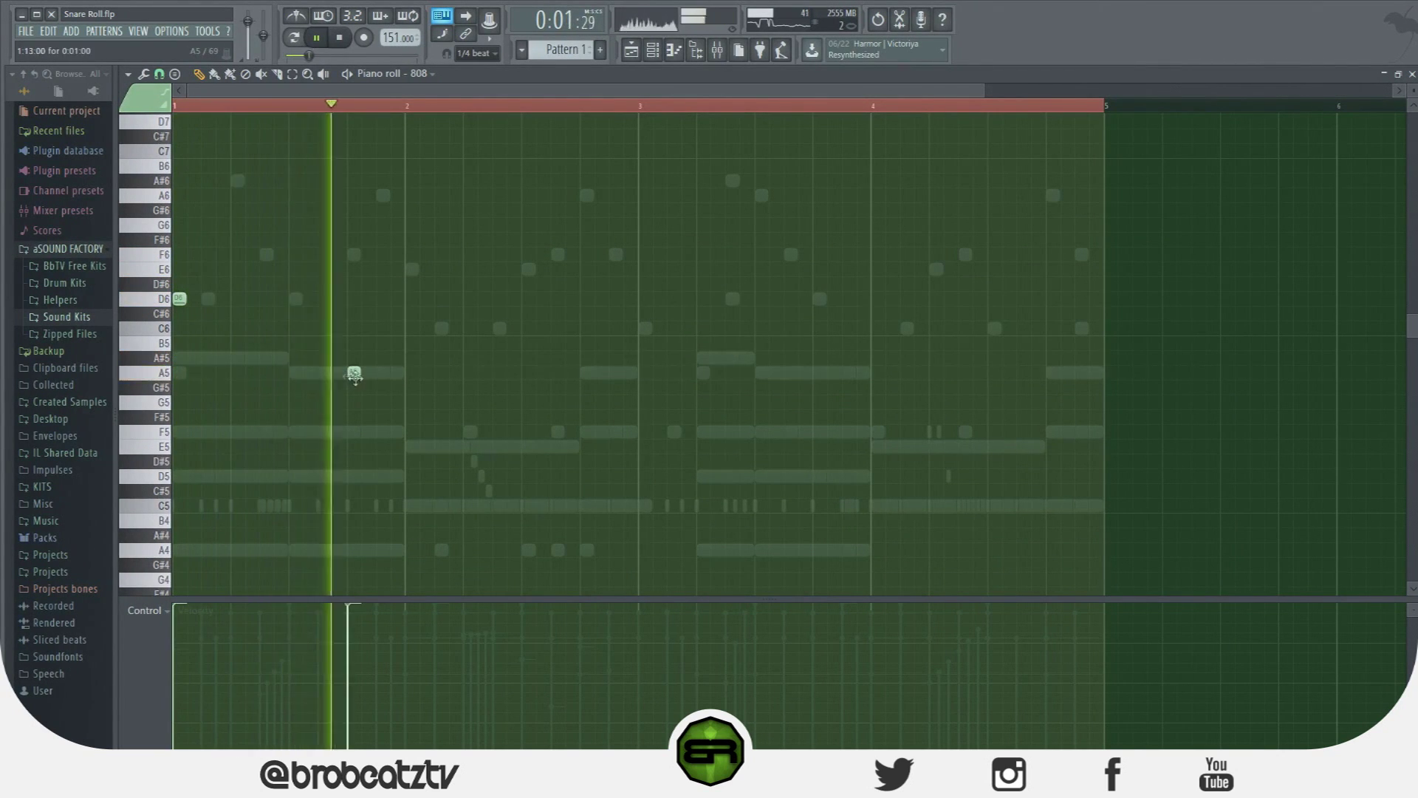
key(space)
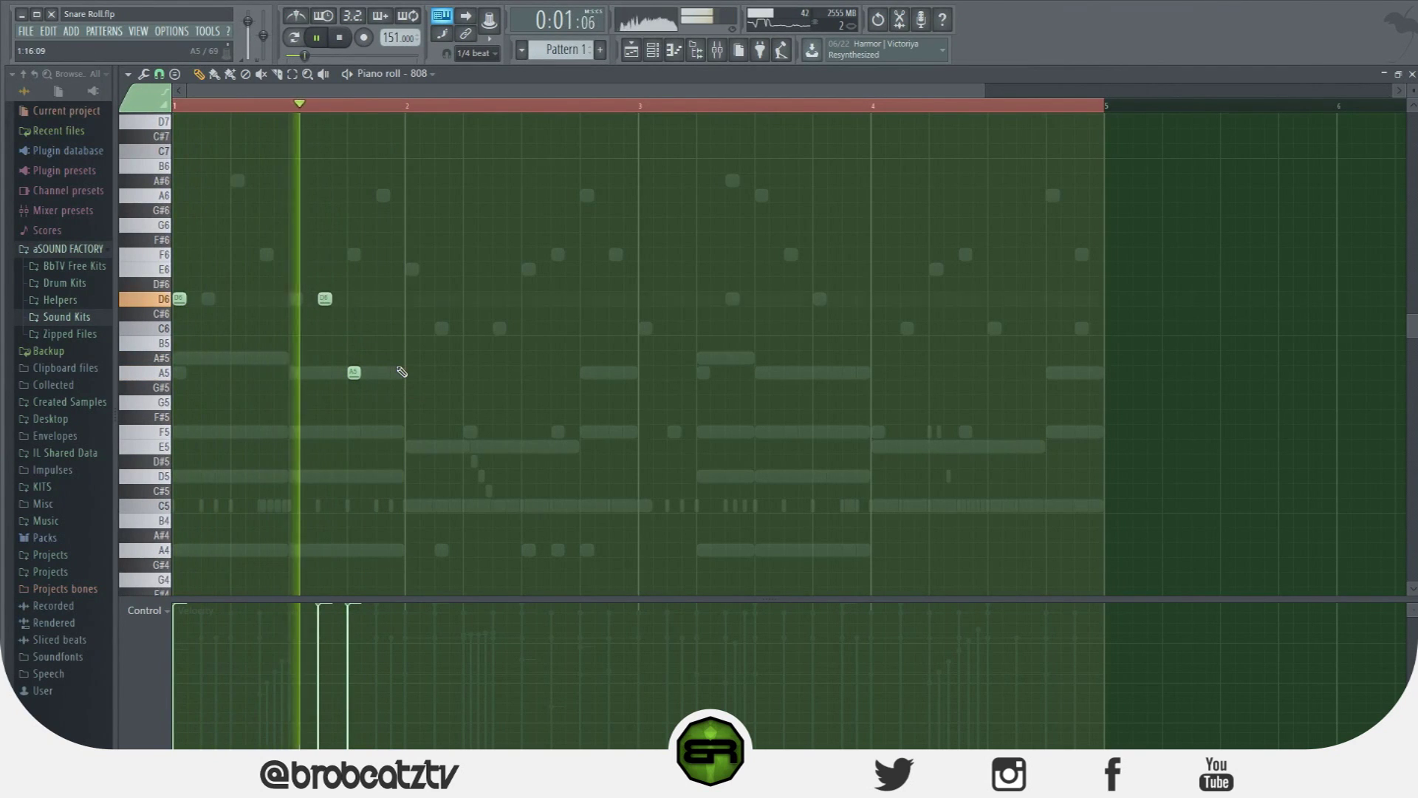
key(space)
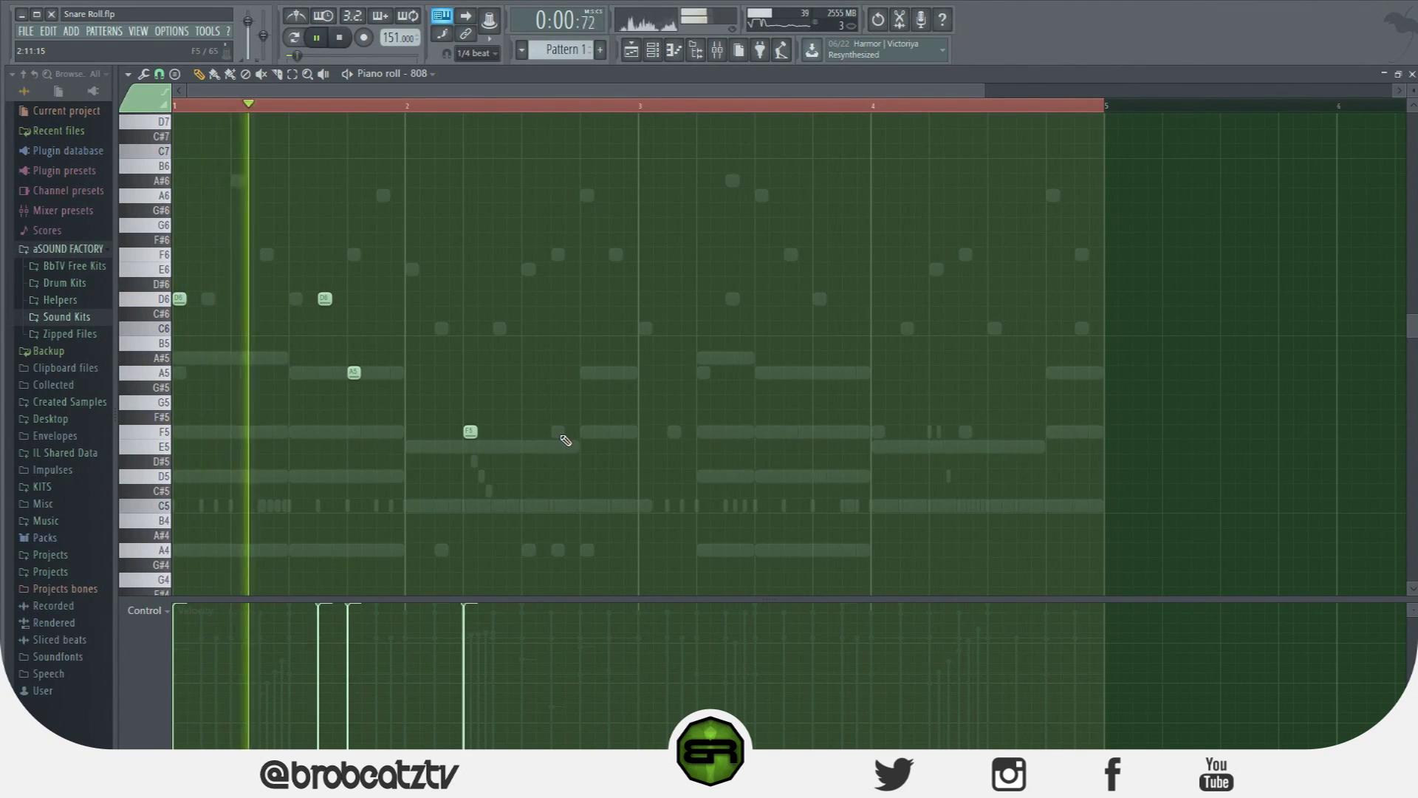
Continue the 808 line with F5 in bar 2, A5, A#5, A5 and A5 in bar 3, and two A5 notes in bar 4.
click(585, 432)
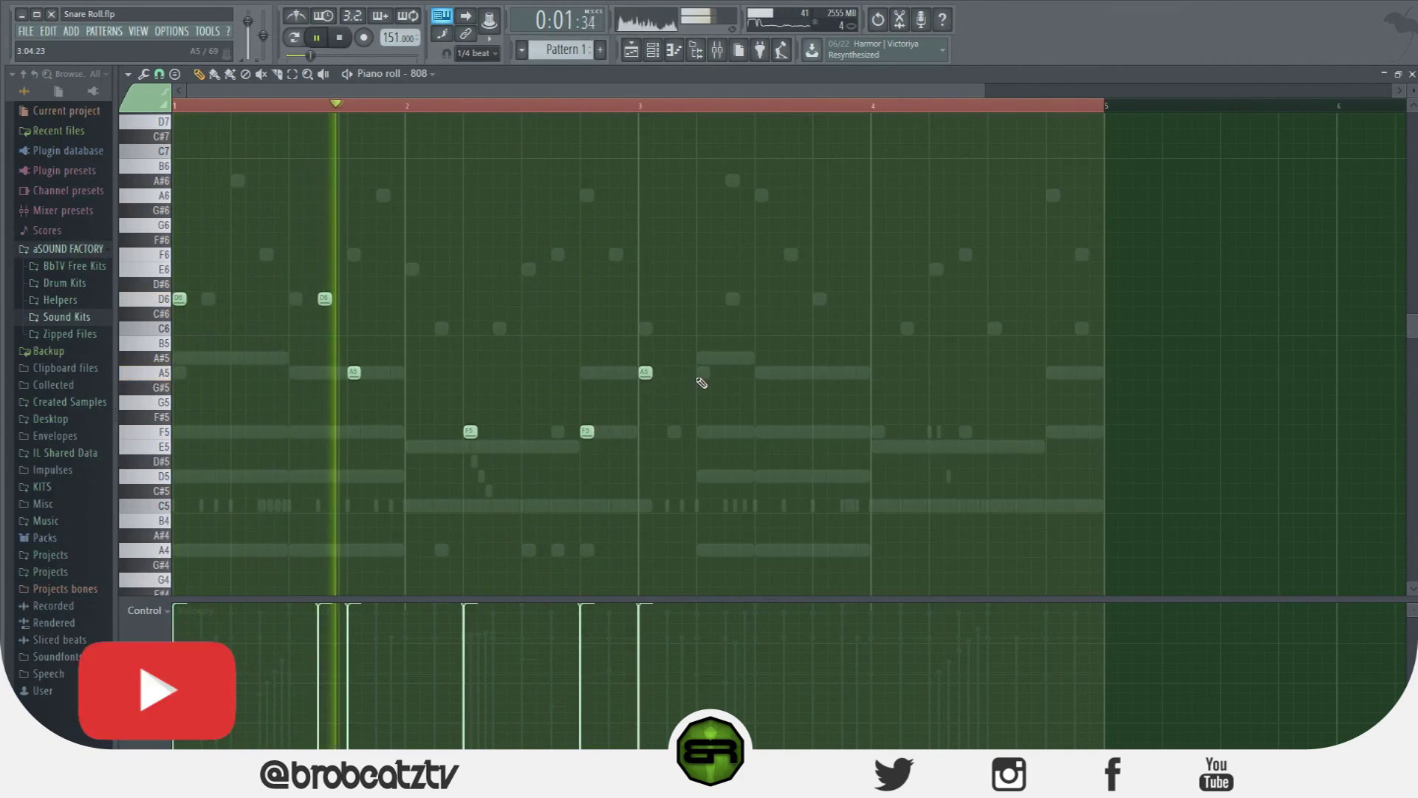
click(761, 372)
right_click(762, 372)
key(space)
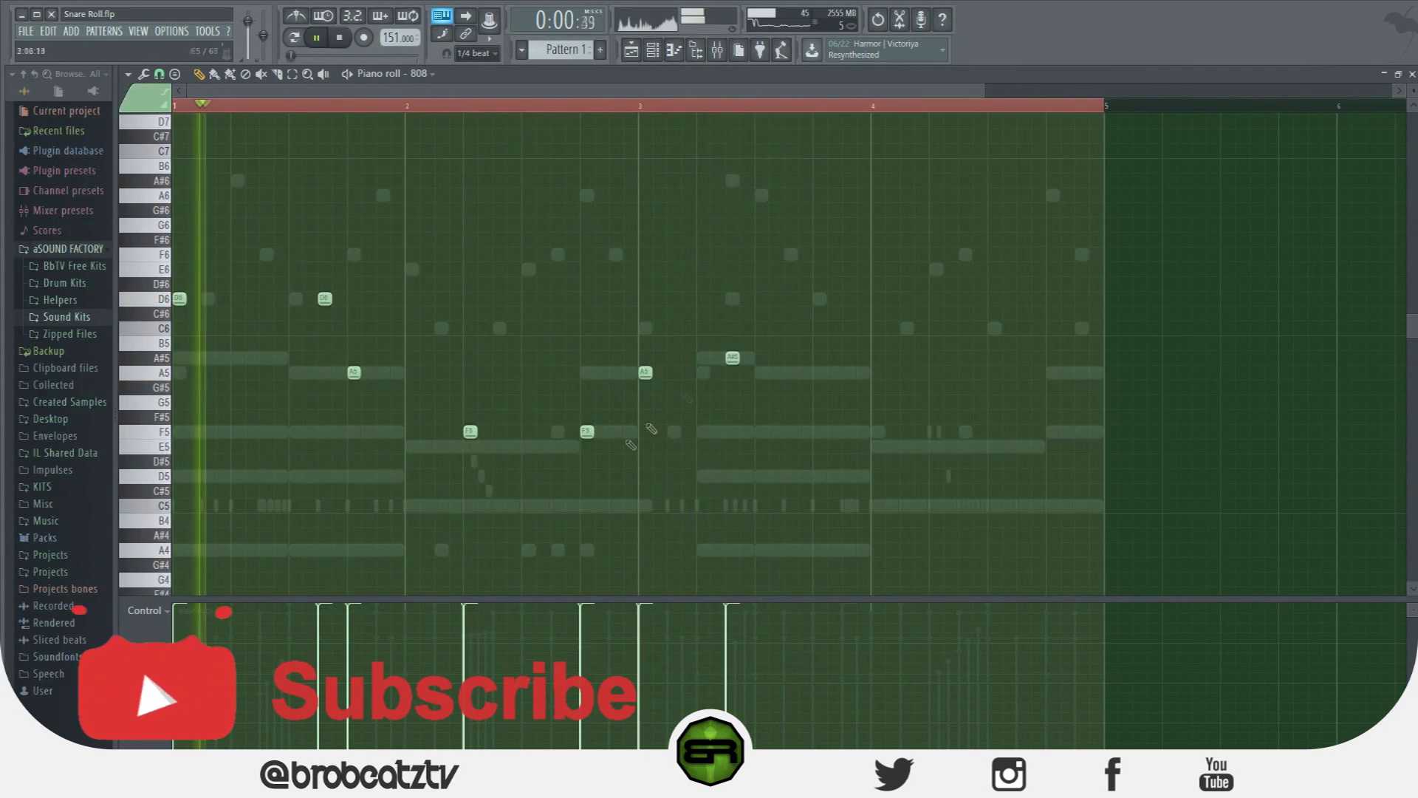
click(788, 373)
click(849, 372)
click(935, 373)
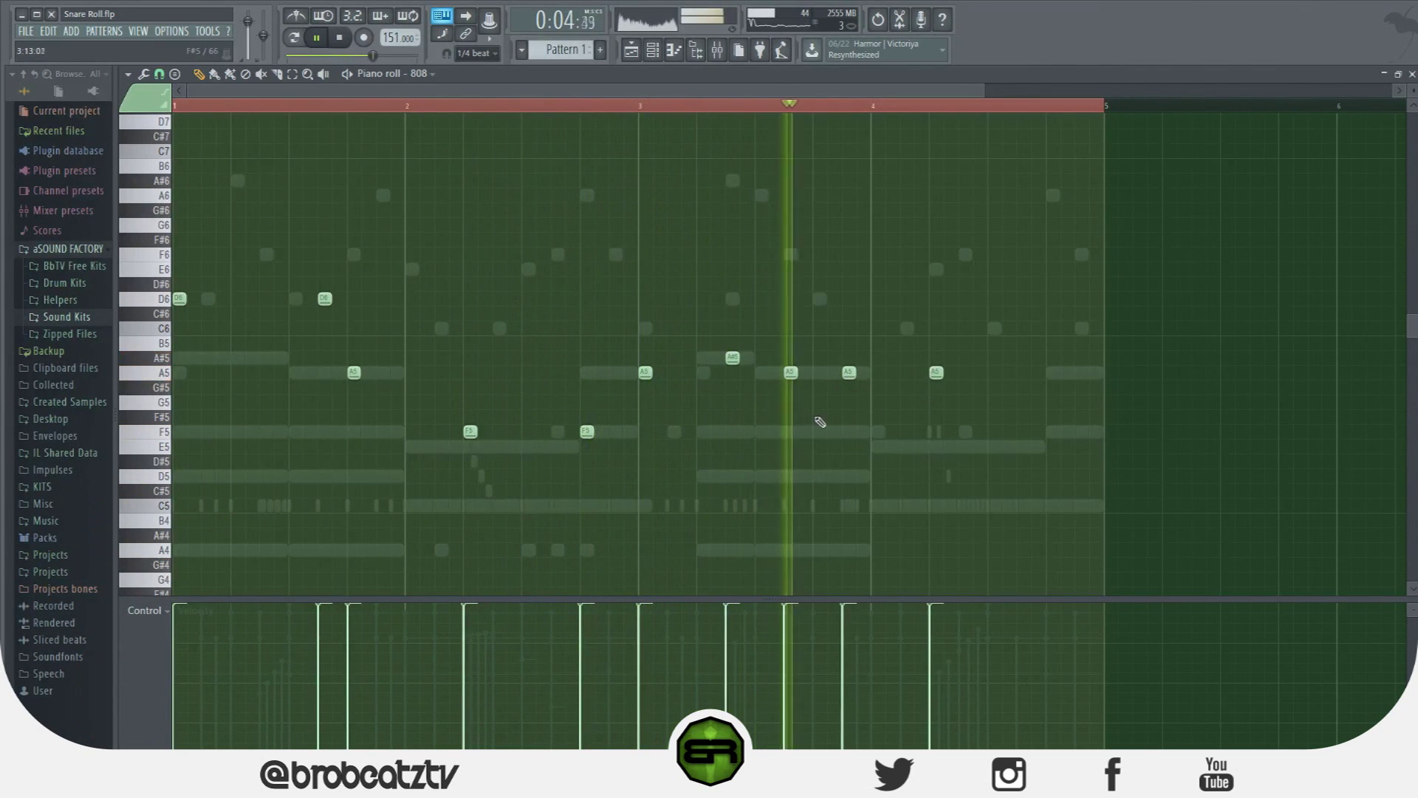
click(1024, 373)
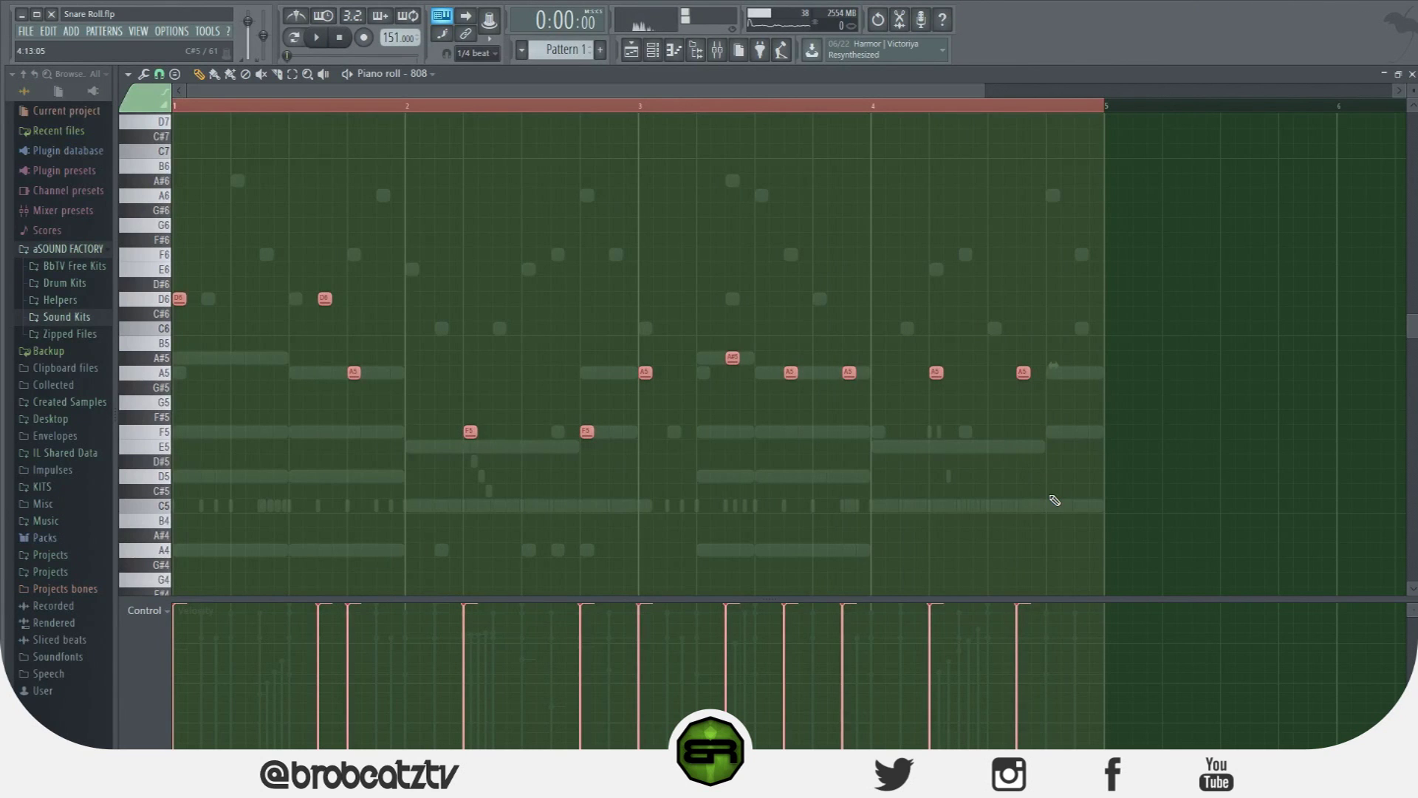
Extend the 808 notes to meet each other with legato, and transpose all of them down one octave.
key(ctrl+l)
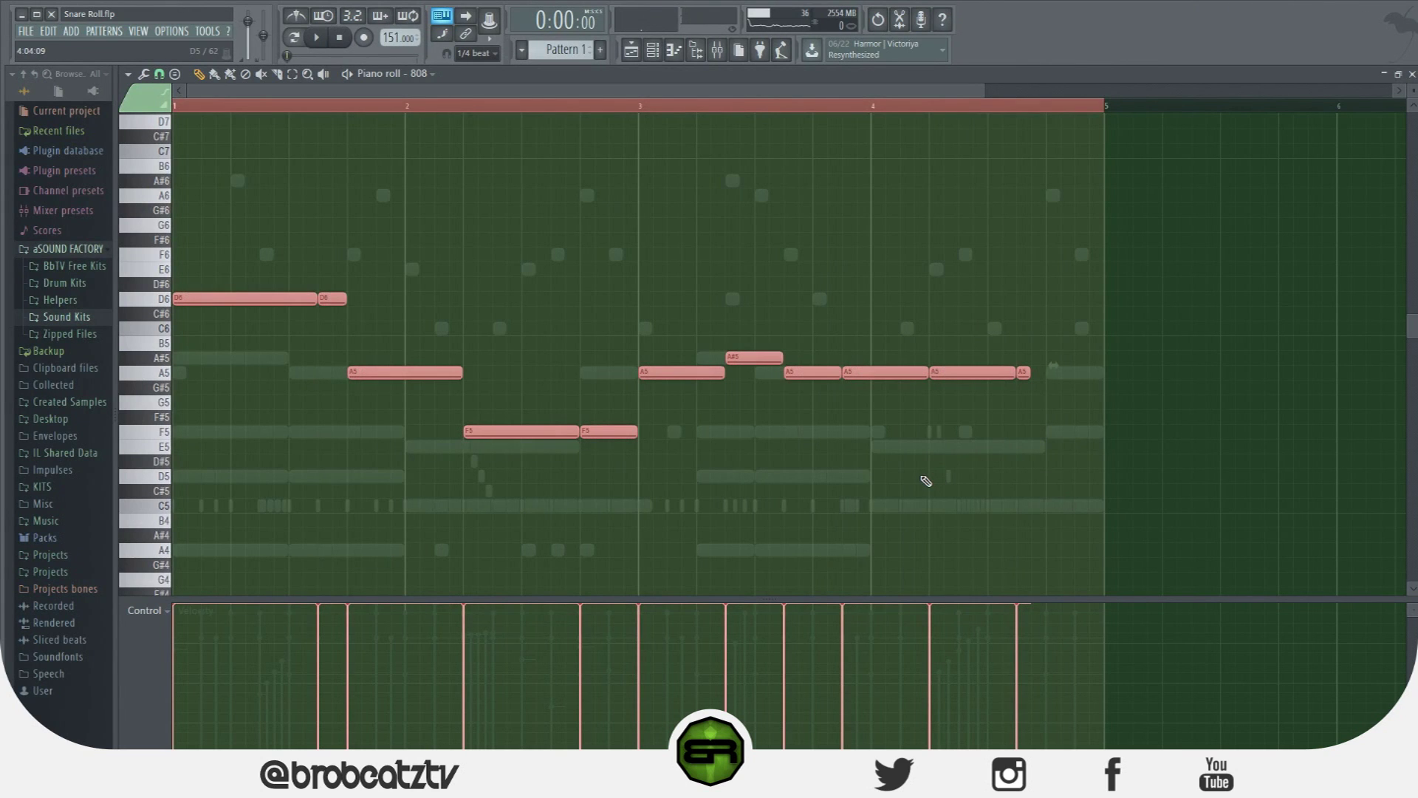
key(Return)
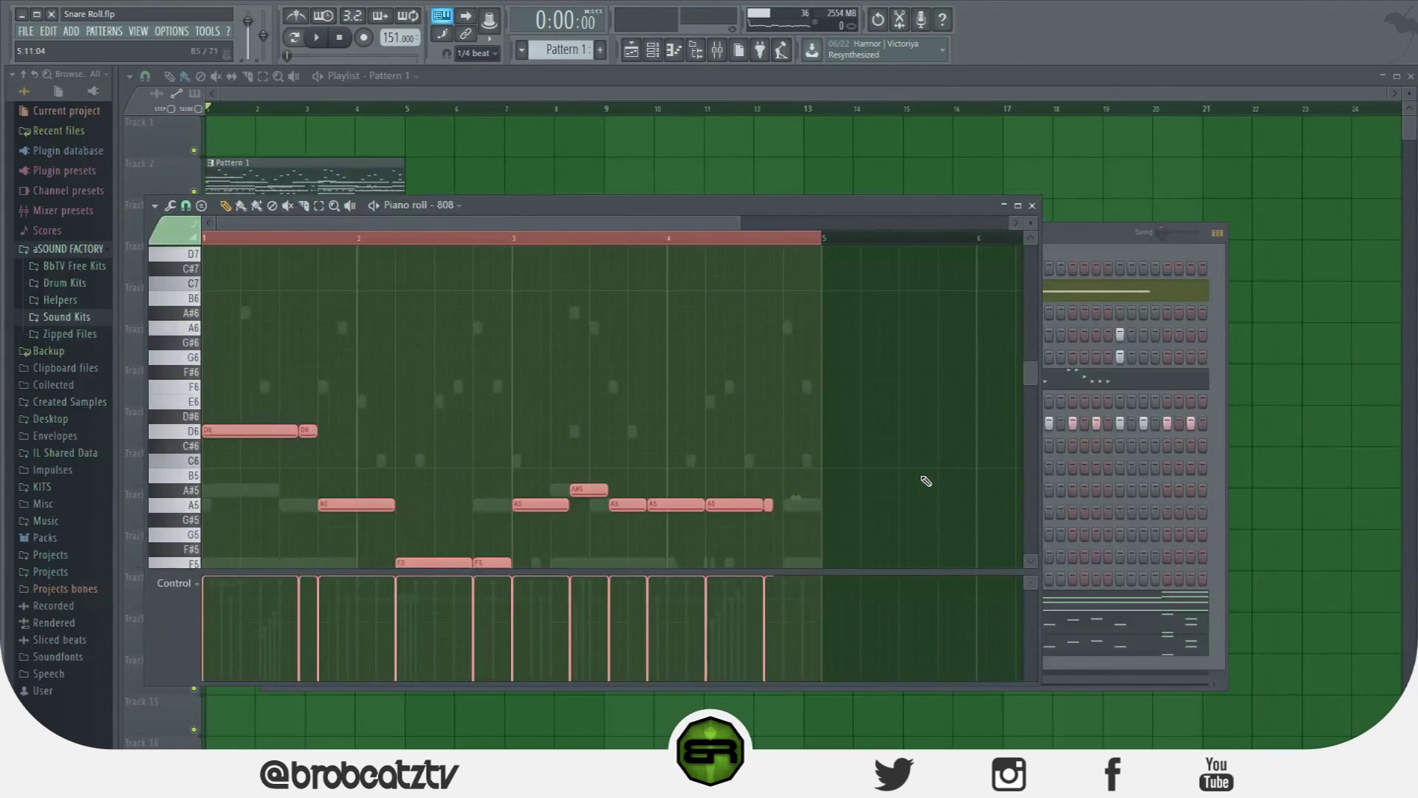
click(1019, 206)
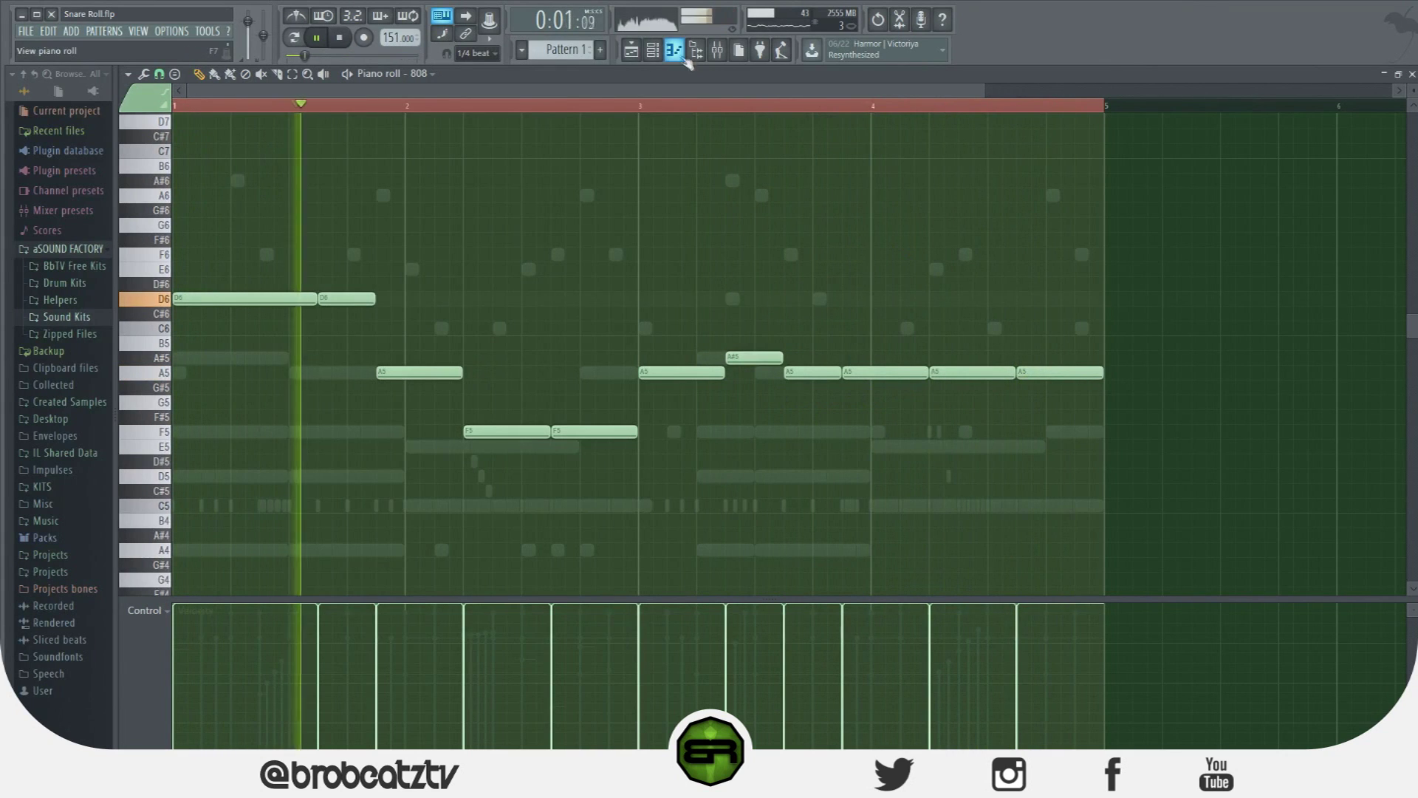
key(ctrl+a)
key(ctrl+Down)
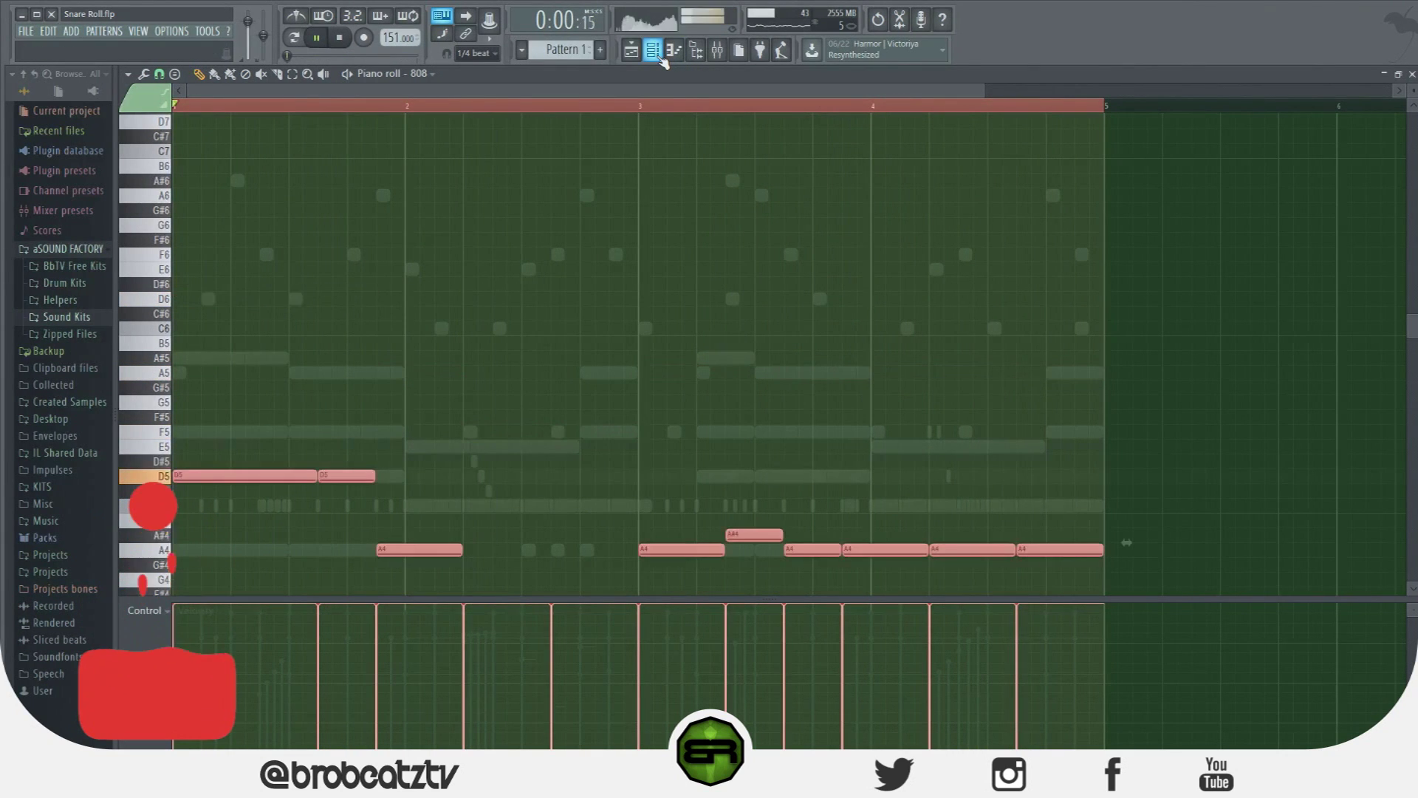